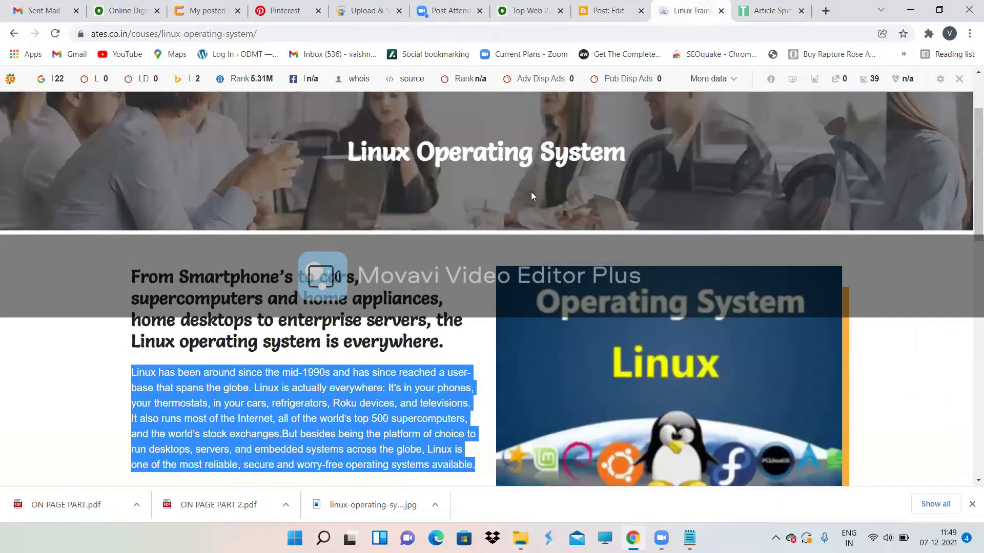
# Step: Copy the intro paragraph from the ATES Cloud Computing course page for spinning
pyautogui.click(472, 204)
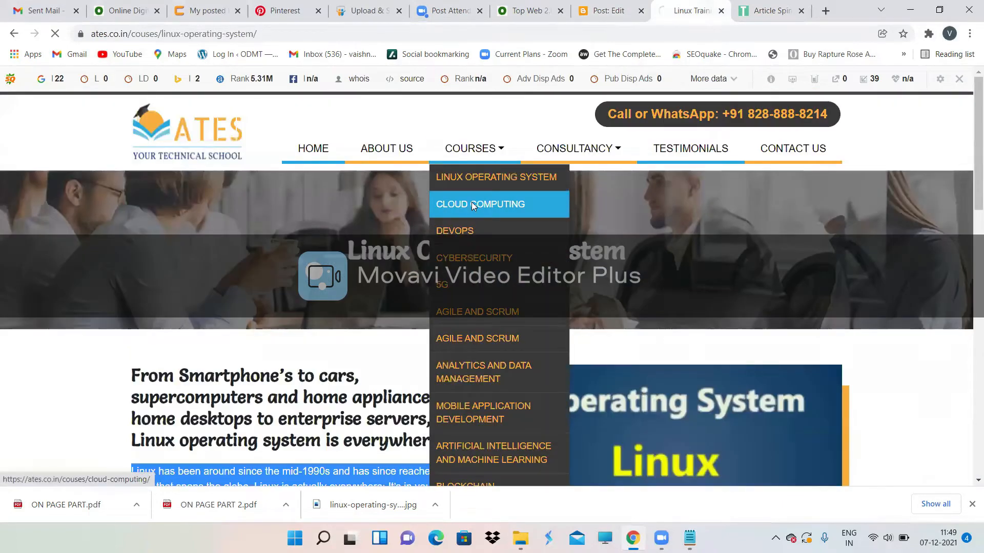
pyautogui.scroll(-3, 471, 205)
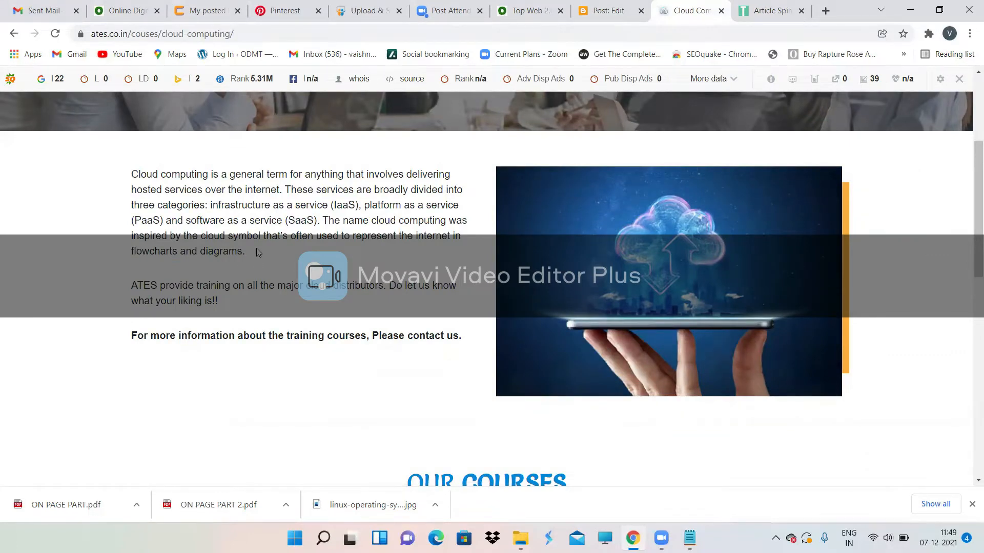
pyautogui.moveTo(258, 252); pyautogui.dragTo(117, 164)
pyautogui.hotkey('ctrl', 'c')
pyautogui.click(787, 9)
# Step: Paste the Cloud Computing paragraph into a new Spinbot document and spin it
pyautogui.scroll(5, 590, 330)
pyautogui.scroll(-1, 619, 320)
pyautogui.scroll(-3, 619, 320)
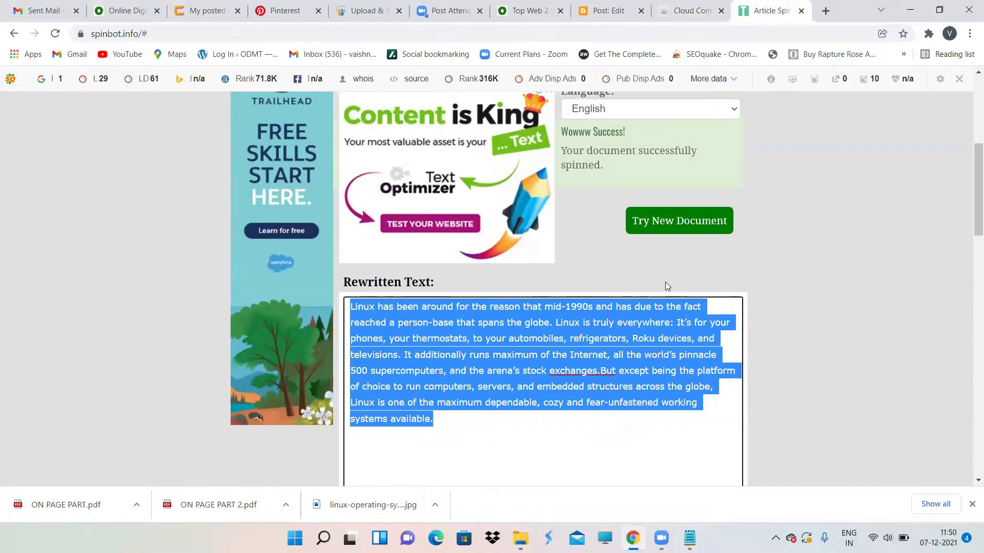
pyautogui.scroll(2, 605, 271)
pyautogui.click(680, 319)
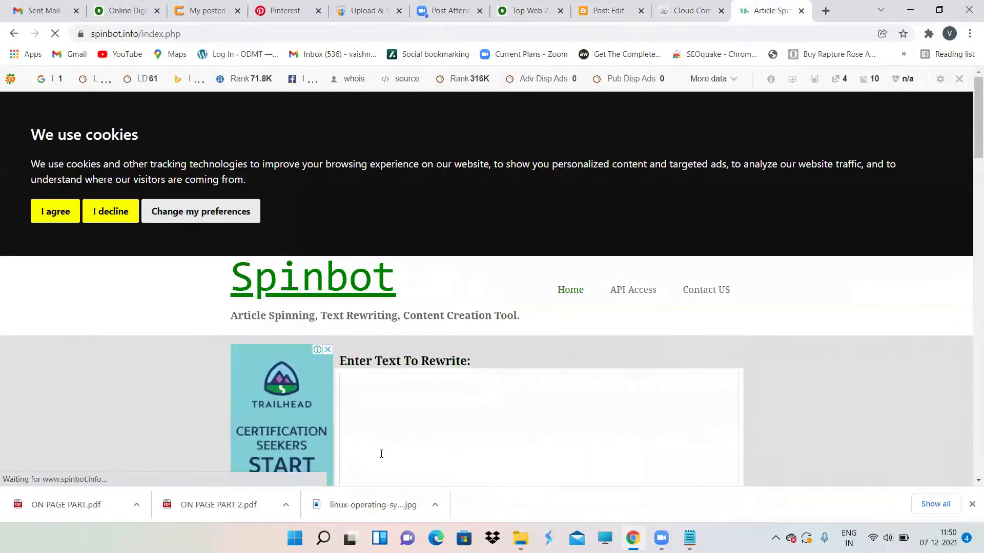
pyautogui.click(381, 452)
pyautogui.hotkey('ctrl', 'v')
pyautogui.scroll(-5, 640, 302)
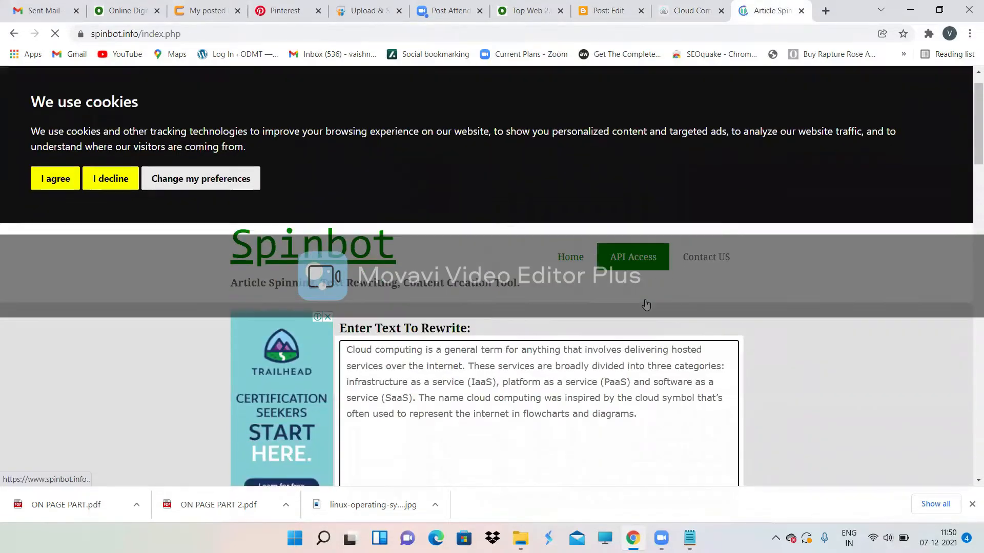
pyautogui.click(725, 361)
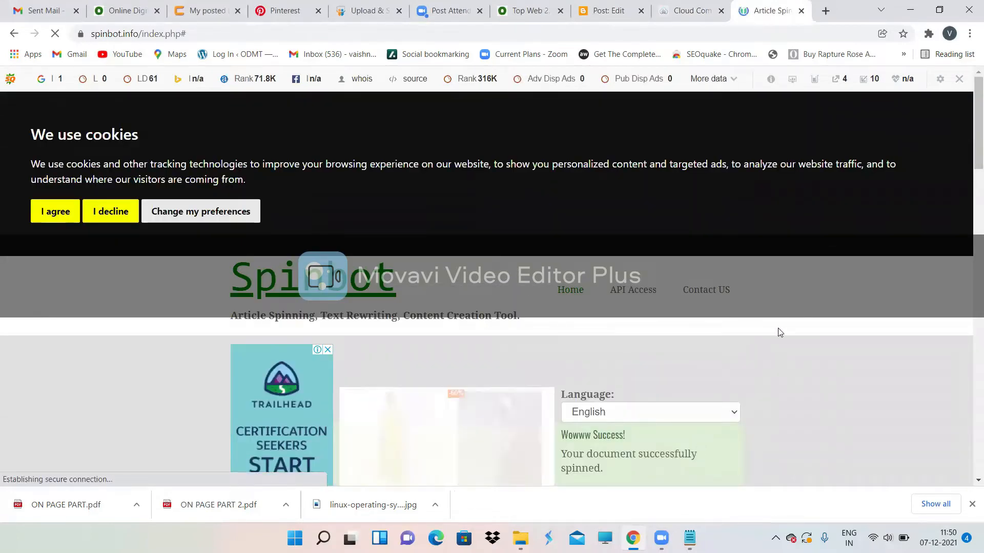
# Step: Select and copy the whole rewritten Cloud Computing paragraph
pyautogui.scroll(-4, 770, 329)
pyautogui.scroll(-3, 769, 329)
pyautogui.moveTo(732, 271); pyautogui.dragTo(343, 189)
pyautogui.hotkey('ctrl', 'c')
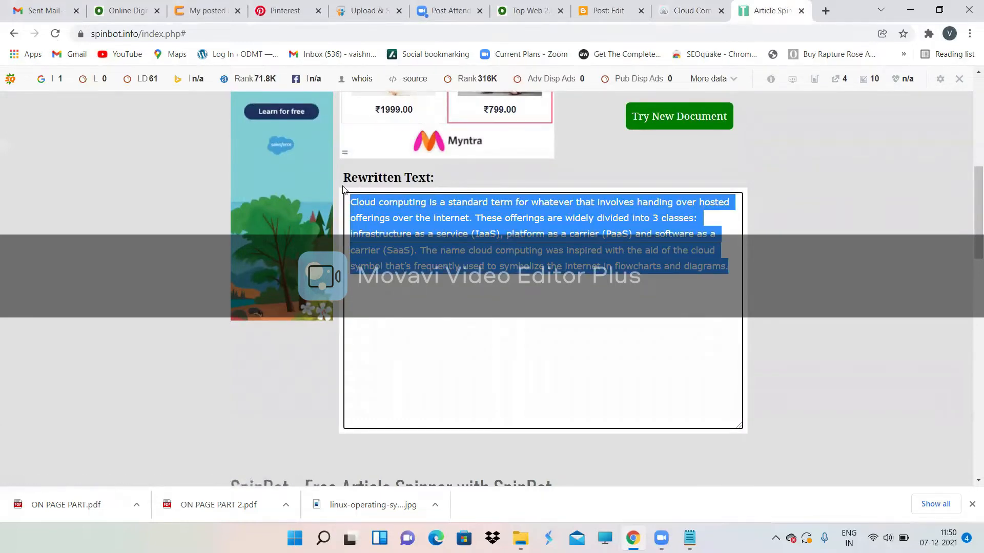
pyautogui.click(606, 6)
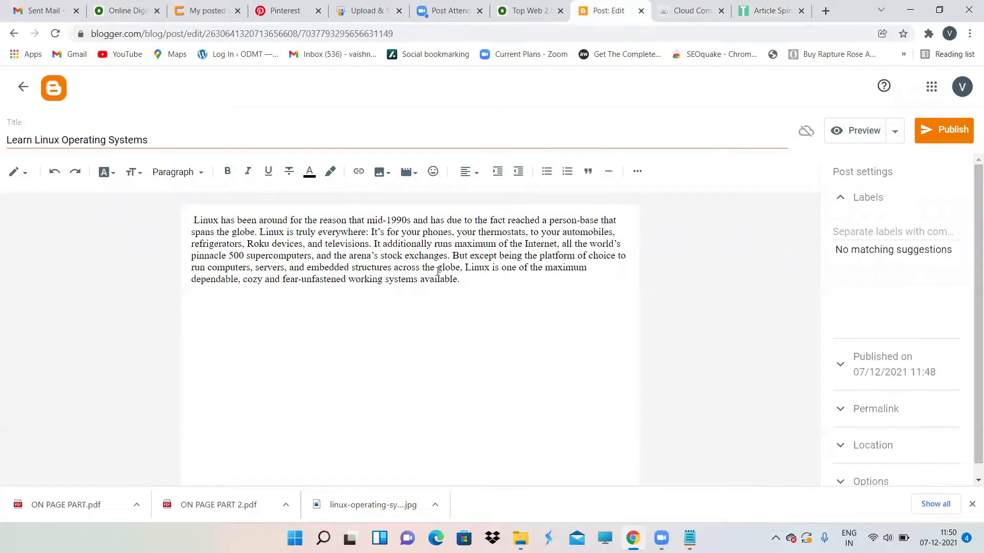
# Step: Paste the spun Cloud Computing paragraph below the Linux paragraph, leaving the post unpublished
pyautogui.hotkey('ctrl', 'v')
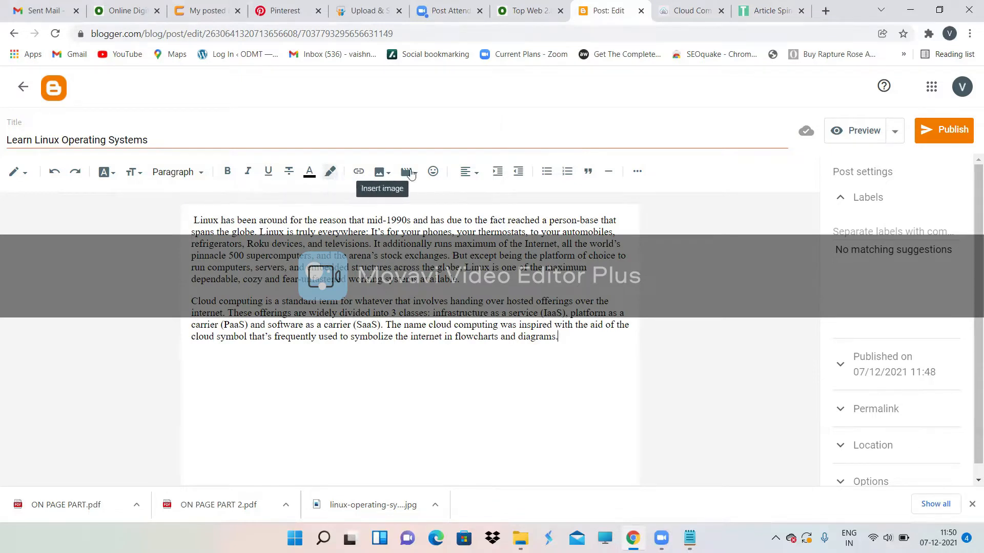
pyautogui.click(379, 175)
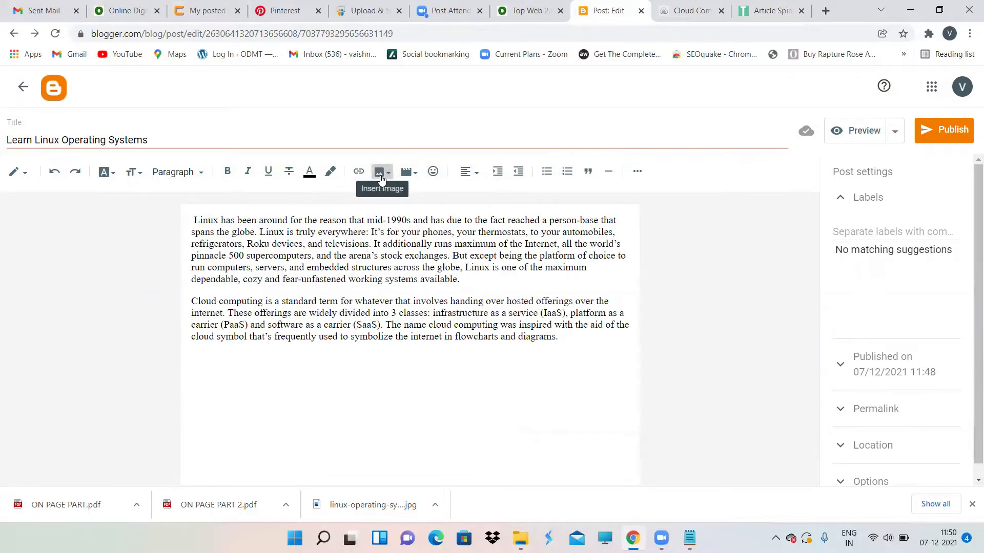
pyautogui.click(380, 177)
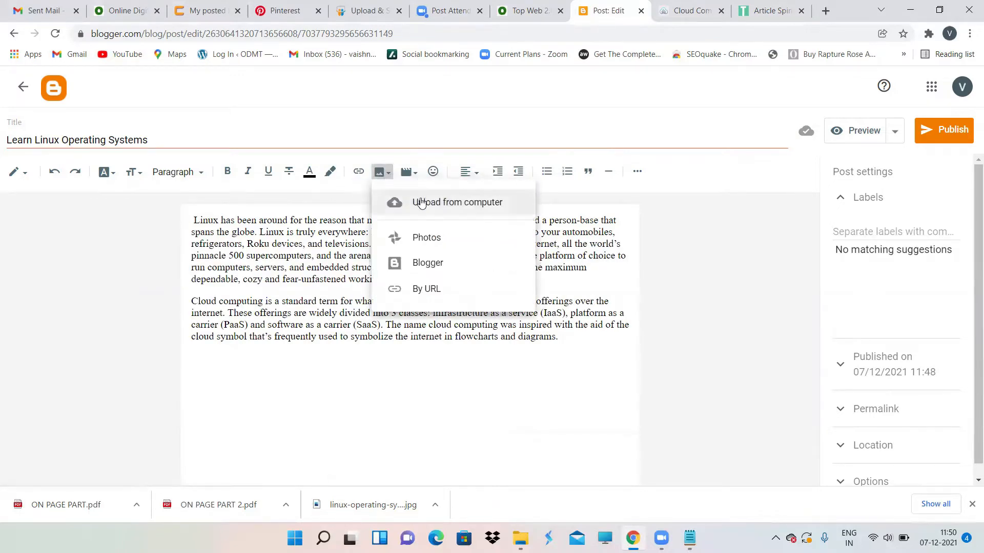
pyautogui.click(169, 363)
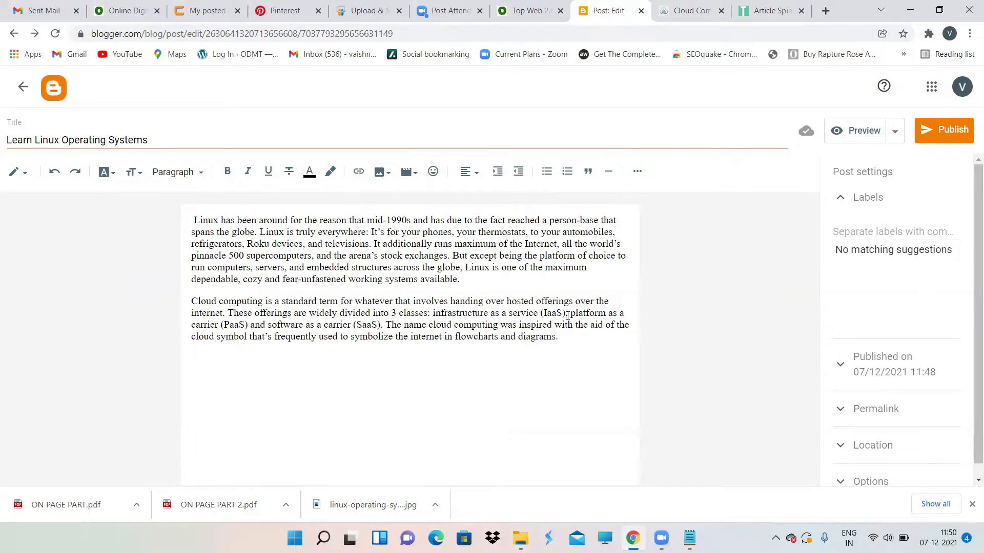
pyautogui.click(938, 133)
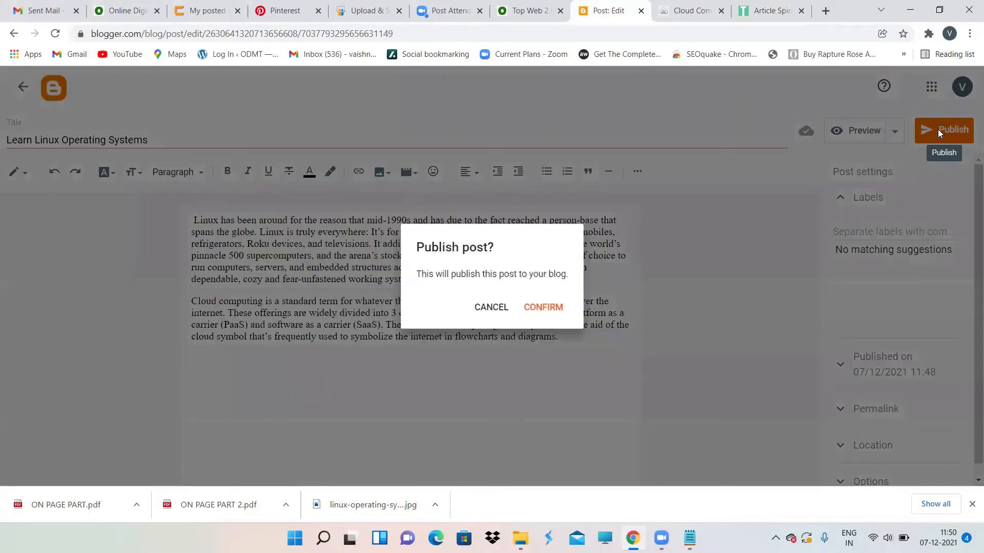
pyautogui.click(491, 306)
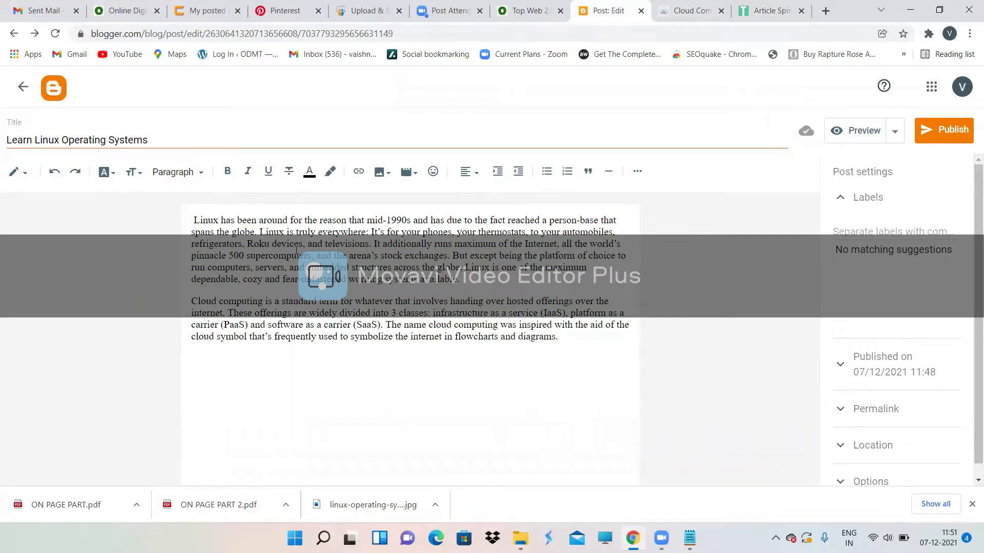
# Step: Link the word 'automobiles' to ates.co.in/couses/cloud-computing/ using the ATES page's address
pyautogui.moveTo(302, 245); pyautogui.dragTo(248, 244)
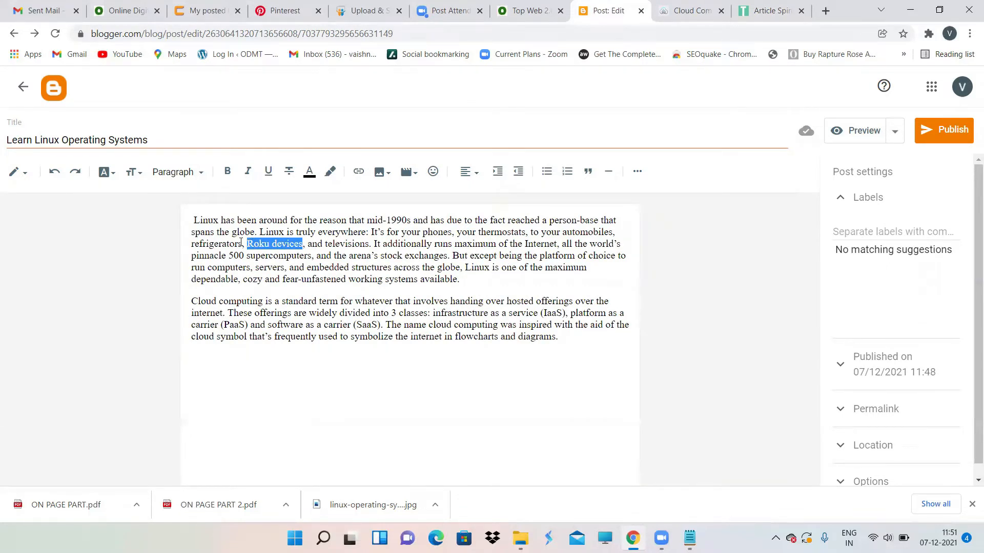
pyautogui.moveTo(614, 231); pyautogui.dragTo(561, 231)
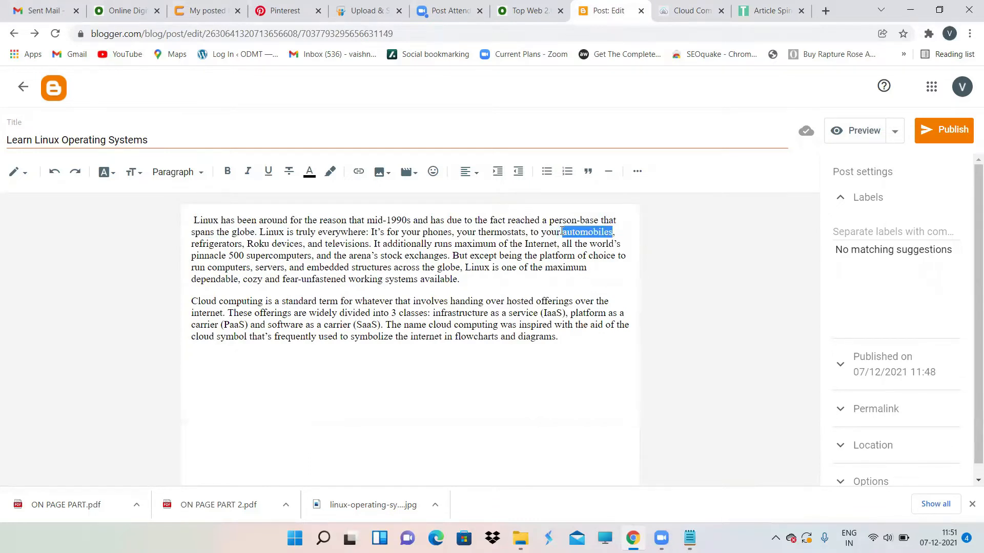
pyautogui.click(358, 171)
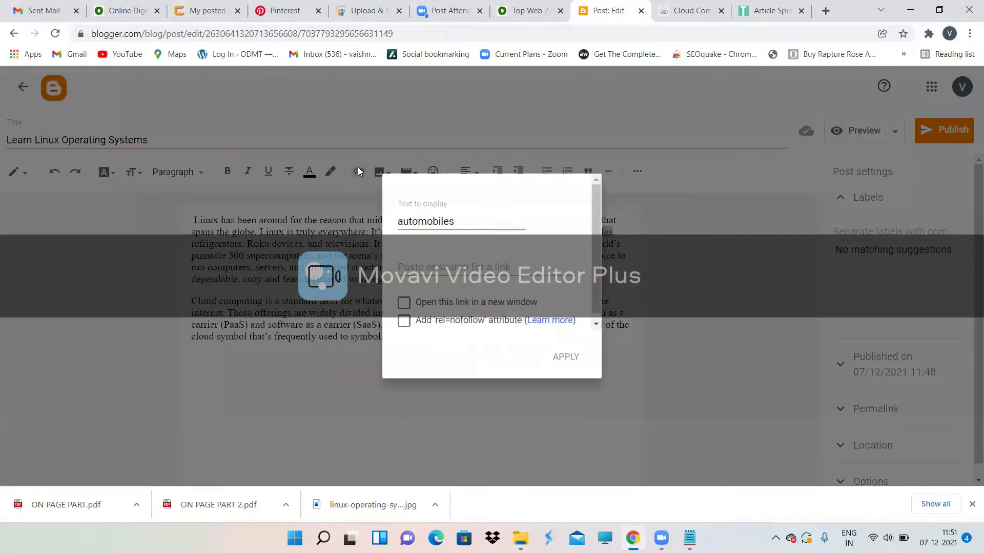
pyautogui.click(416, 262)
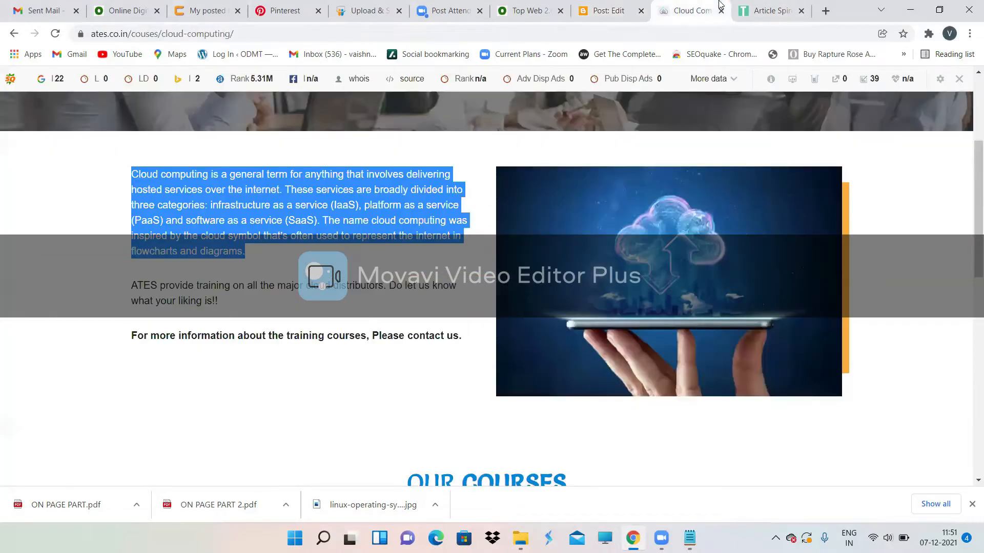
pyautogui.click(715, 7)
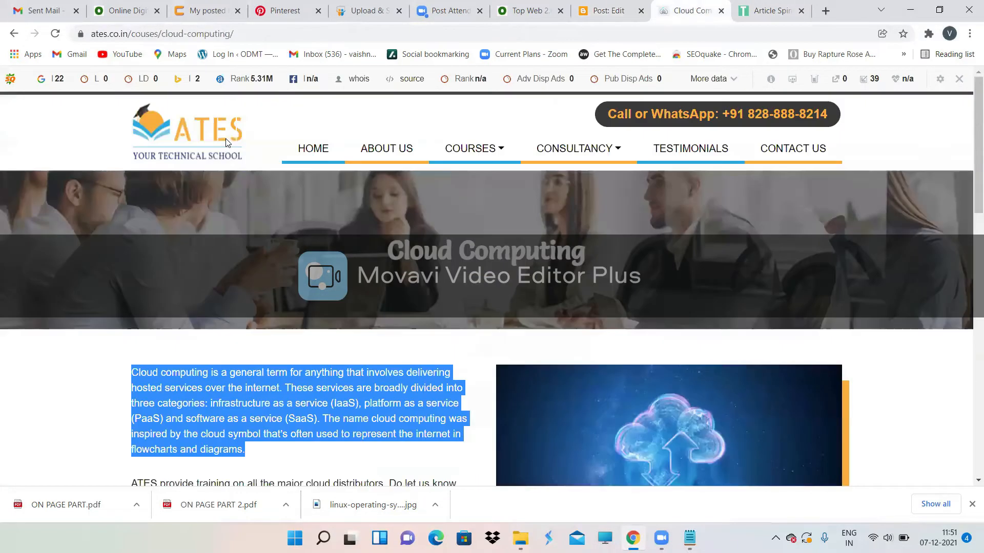
pyautogui.click(248, 30)
pyautogui.hotkey('ctrl', 'c')
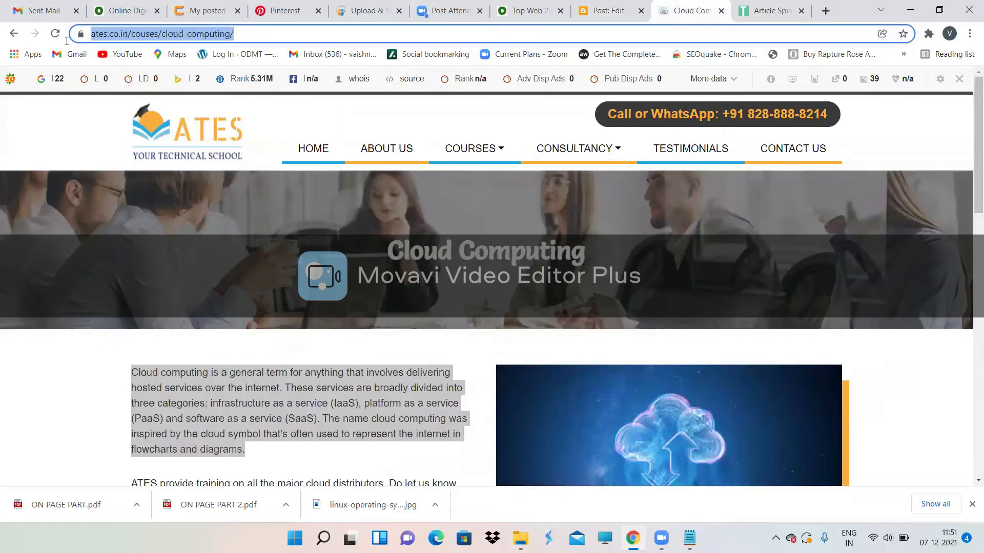
pyautogui.click(615, 9)
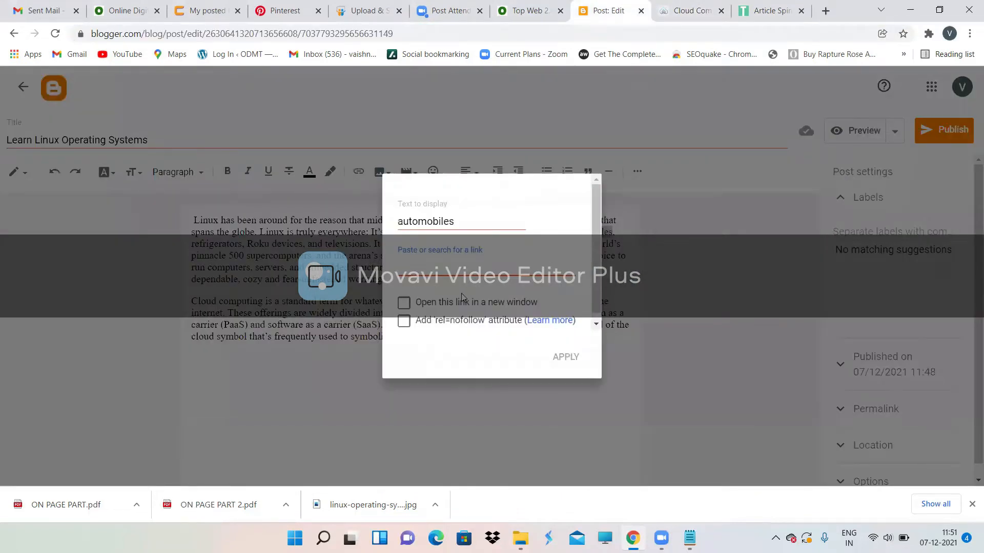
pyautogui.hotkey('ctrl', 'v')
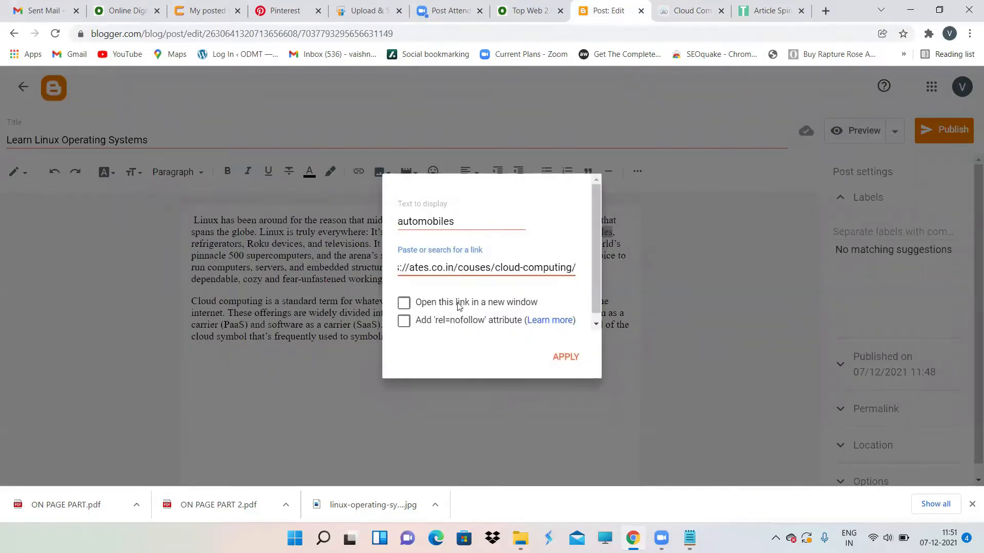
pyautogui.click(566, 357)
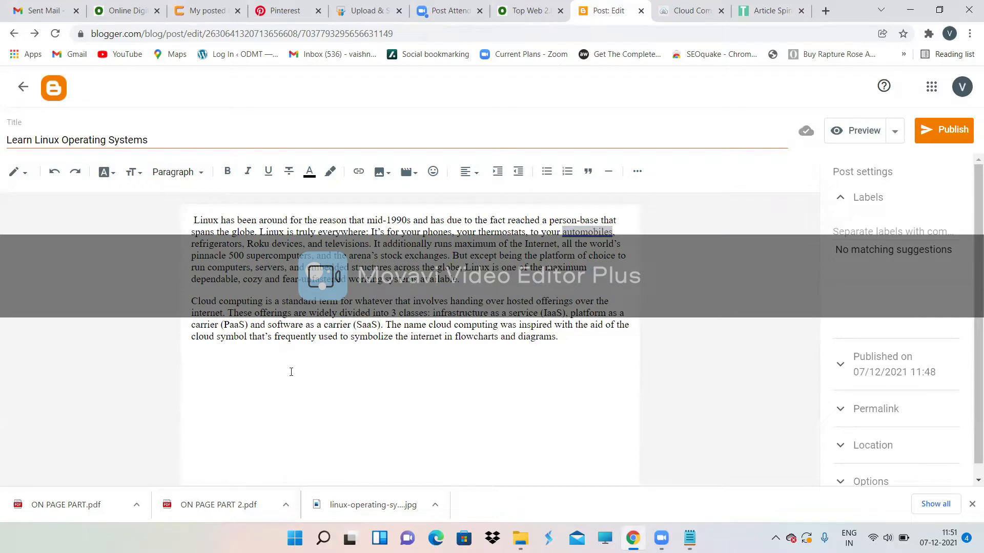
# Step: Publish and confirm the 'Learn Linux Operating Systems' post, then switch to the Notepad notes
pyautogui.click(953, 132)
pyautogui.click(557, 309)
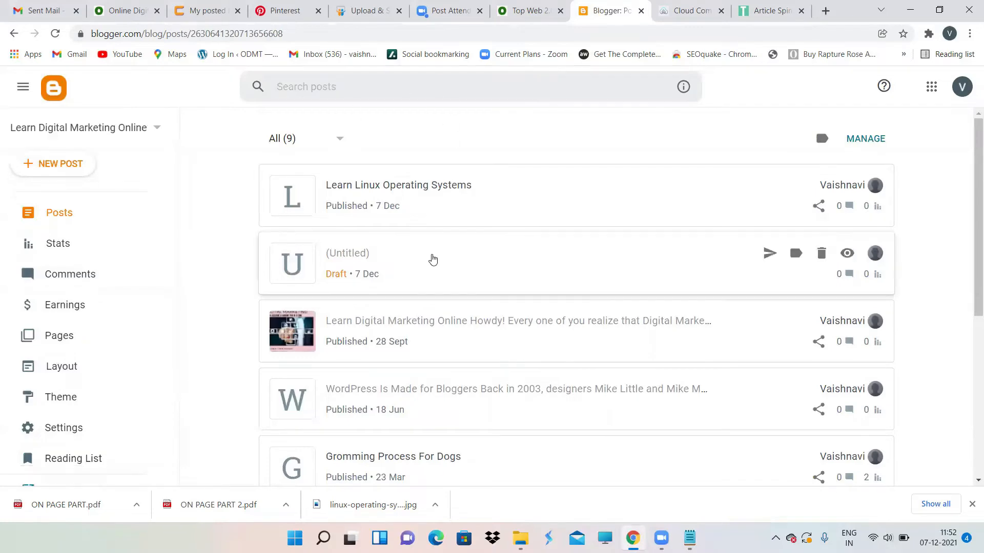
pyautogui.scroll(-2, 434, 261)
pyautogui.scroll(2, 434, 260)
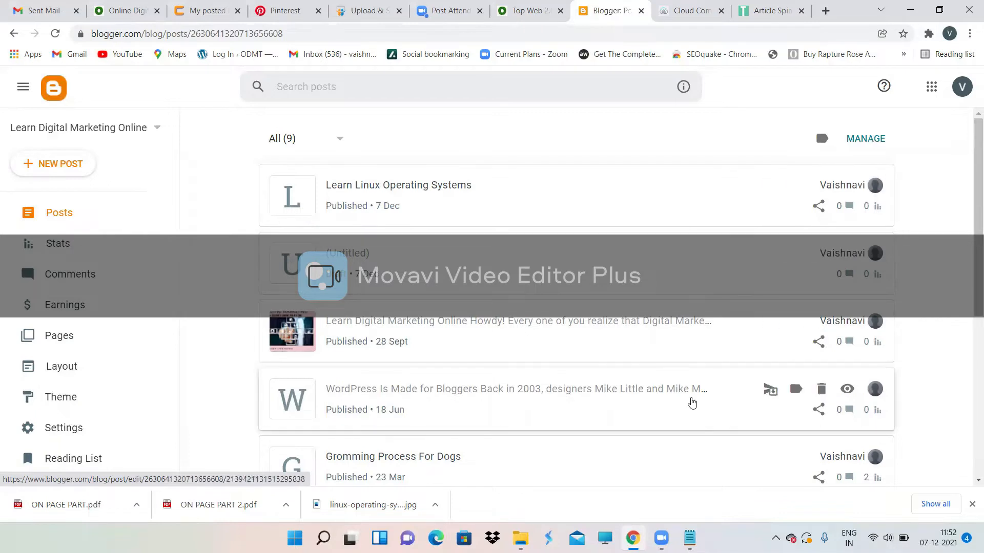
pyautogui.click(689, 537)
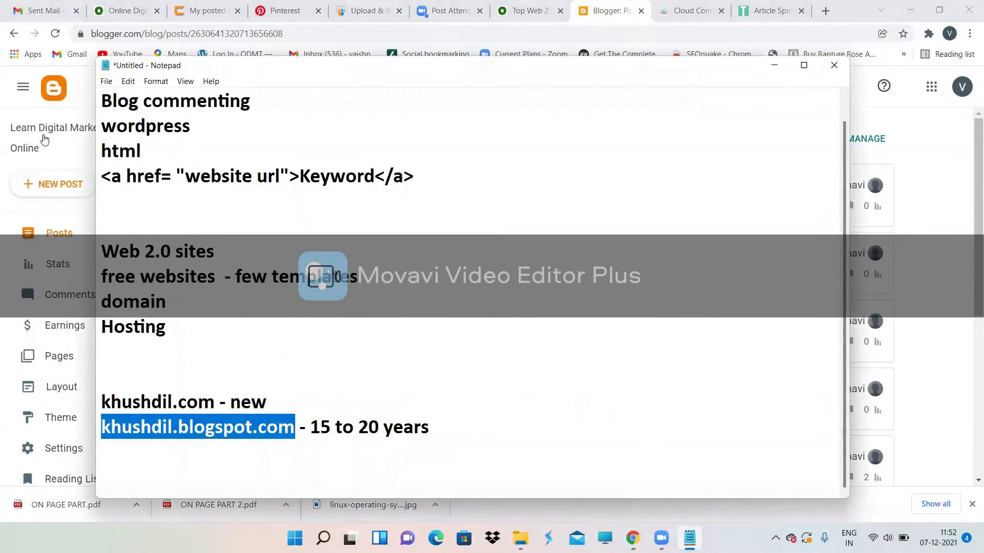
# Step: Add a 'Classified Submission' heading with blank lines at the end of the notes
pyautogui.click(445, 436)
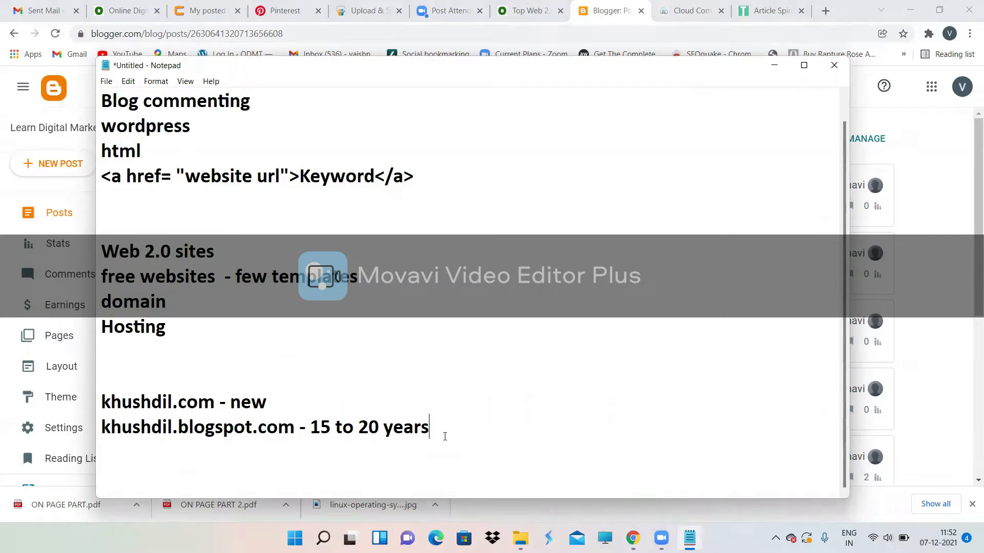
pyautogui.press('Return')
pyautogui.press('Return')
pyautogui.press('Return')
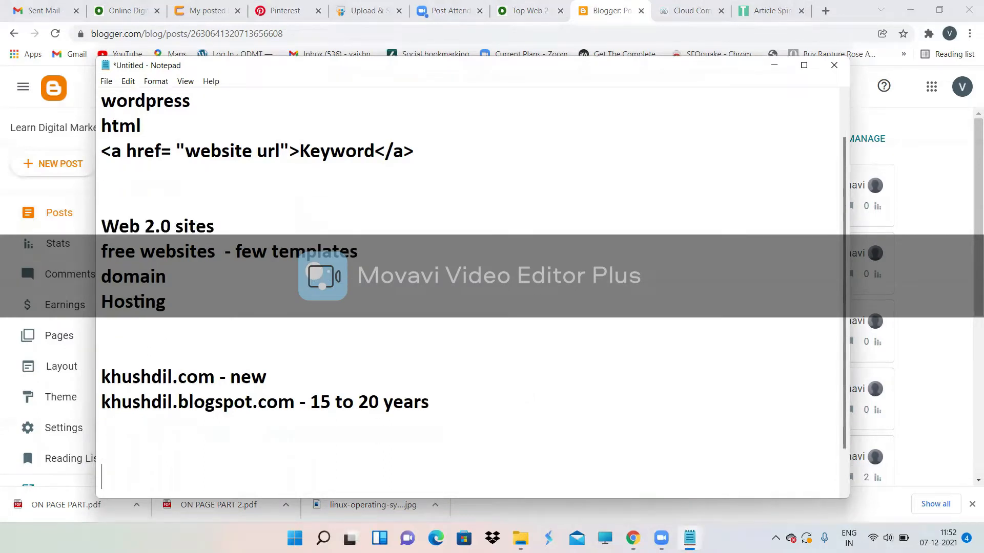
pyautogui.press('BackSpace')
pyautogui.press('Return')
pyautogui.press('Return')
pyautogui.write('Classified Submission')
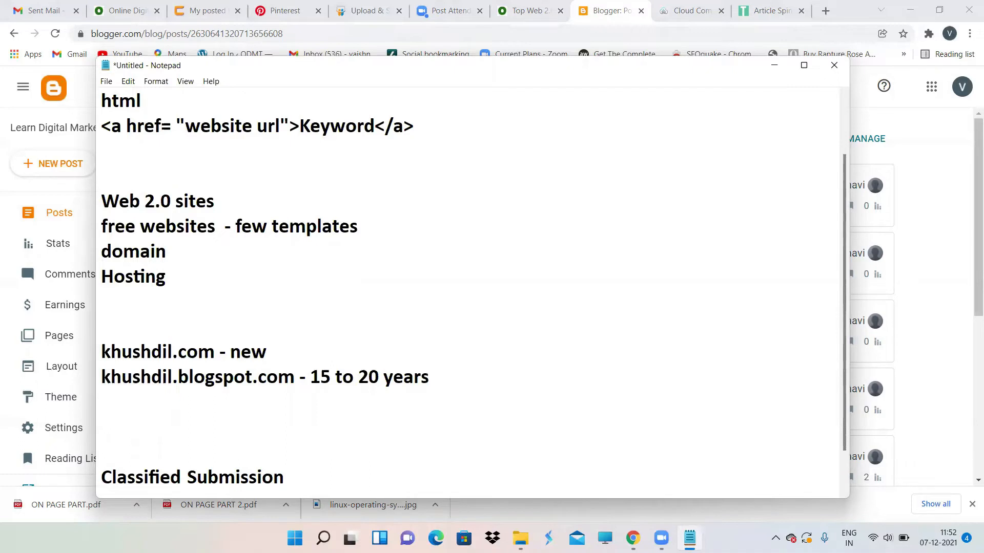
pyautogui.press('Return')
pyautogui.press('Return')
pyautogui.press('Return')
pyautogui.press('Return')
pyautogui.press('Return')
pyautogui.press('Return')
pyautogui.press('Return')
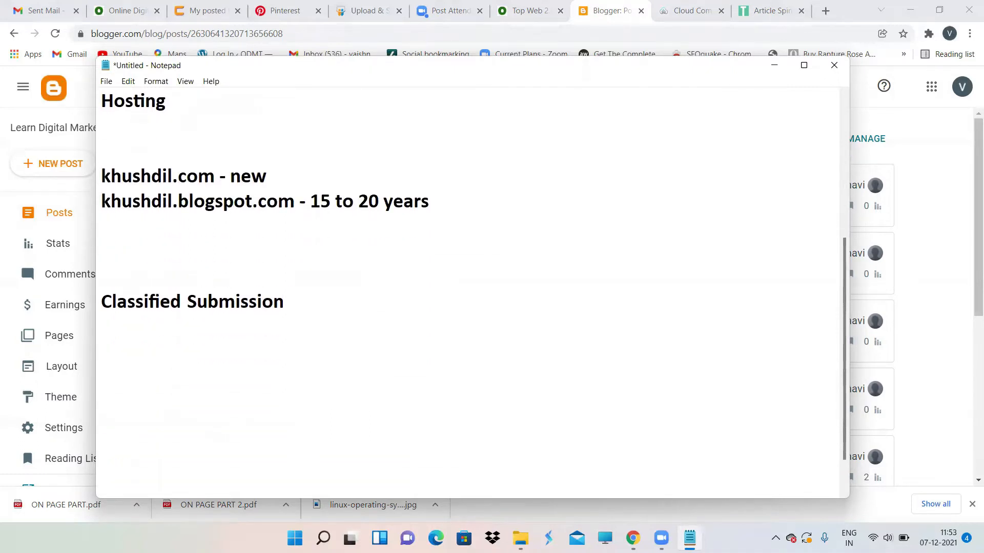
pyautogui.press('Return')
pyautogui.press('Return')
pyautogui.press('Return')
pyautogui.press('Return')
pyautogui.press('Return')
pyautogui.press('Return')
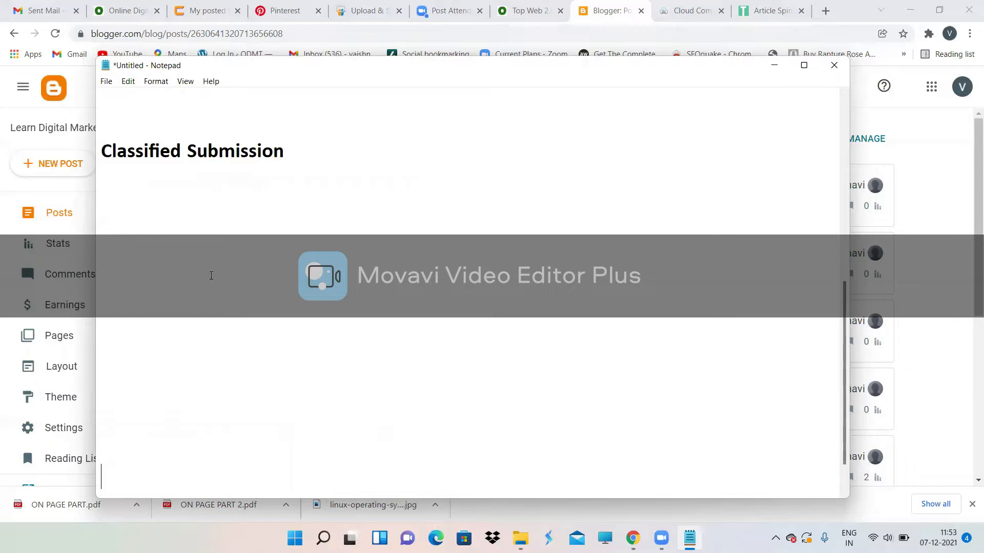
# Step: List 'olx' and 'brand awarness, promoting' on separate lines under the heading
pyautogui.click(308, 164)
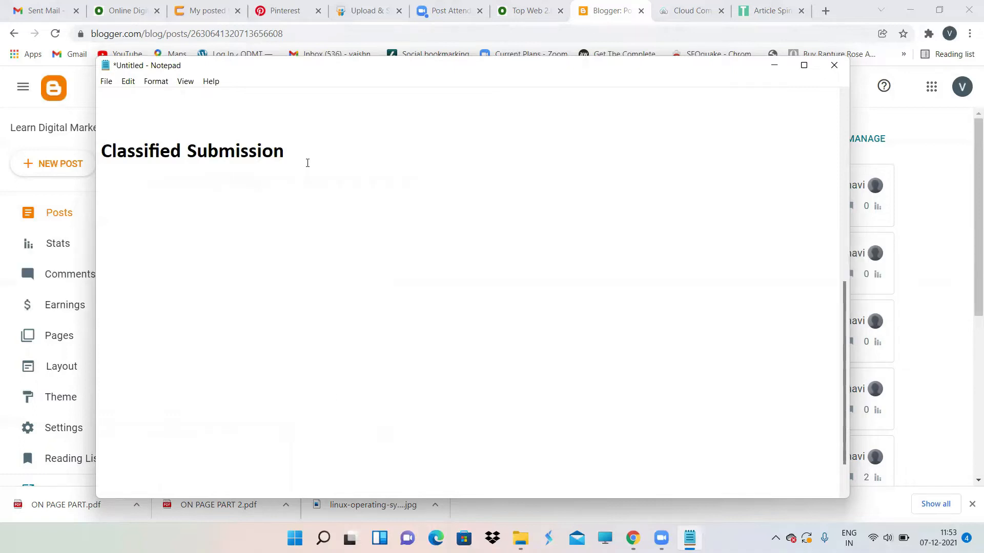
pyautogui.write('olx')
pyautogui.press('Return')
pyautogui.write('brand awarness, promoting')
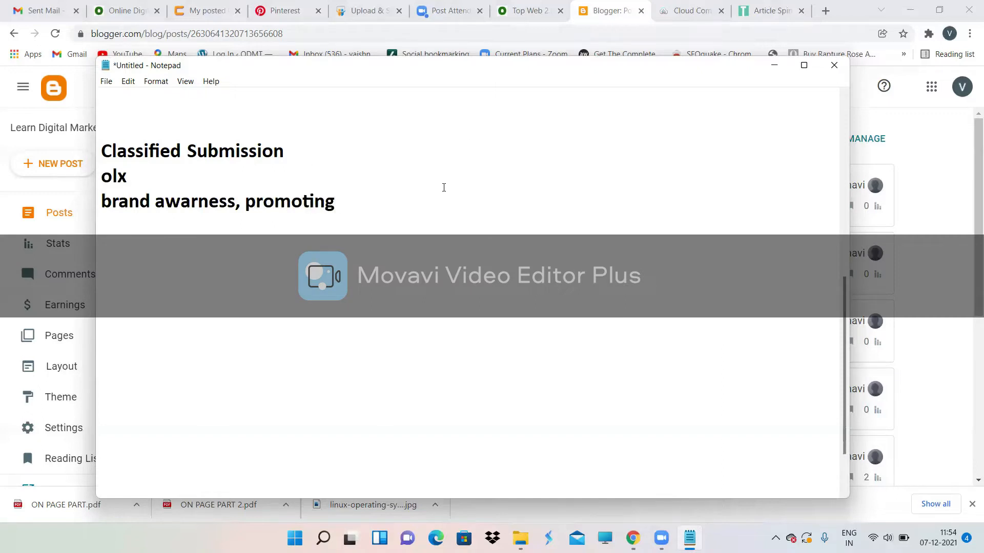
# Step: Close the spinner and cloud computing tabs and search Google for 'classified submission odmt'
pyautogui.click(801, 11)
pyautogui.click(809, 11)
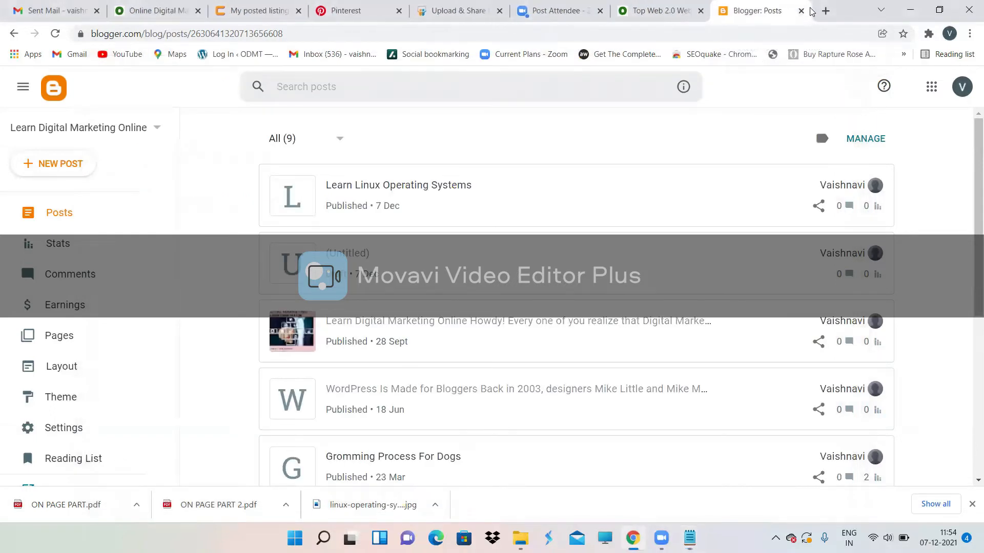
pyautogui.click(825, 11)
pyautogui.click(683, 34)
pyautogui.write('c')
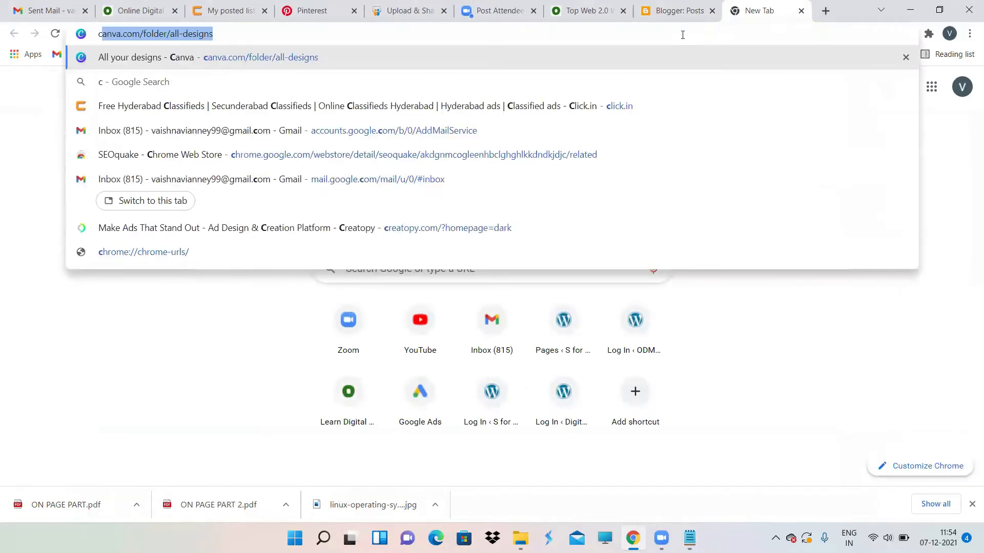
pyautogui.write('lassi')
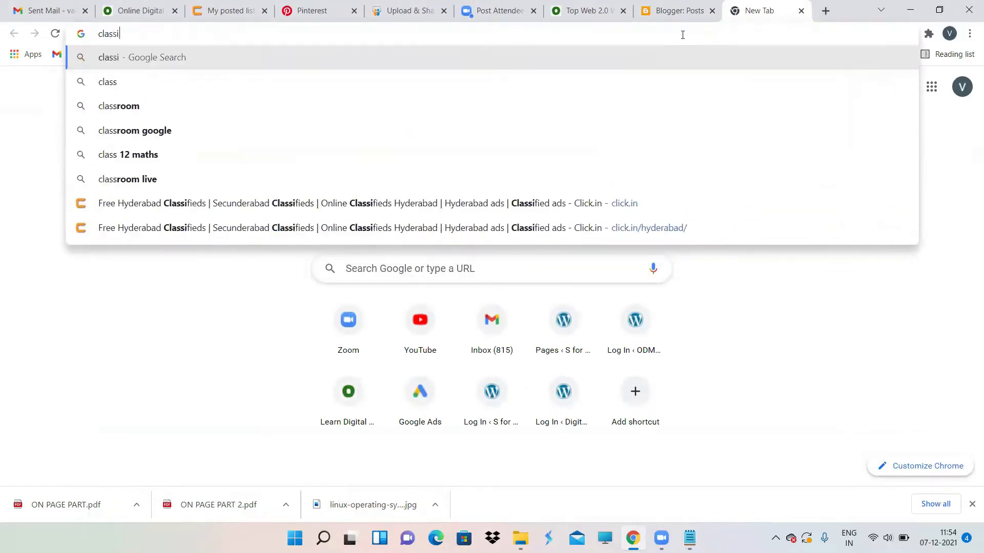
pyautogui.write('fied submius')
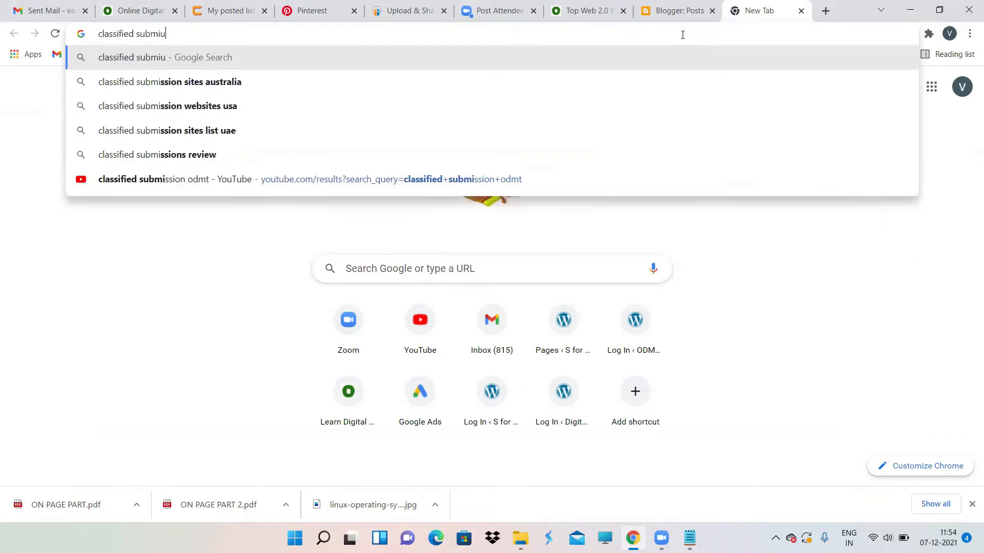
pyautogui.press('BackSpace')
pyautogui.press('BackSpace')
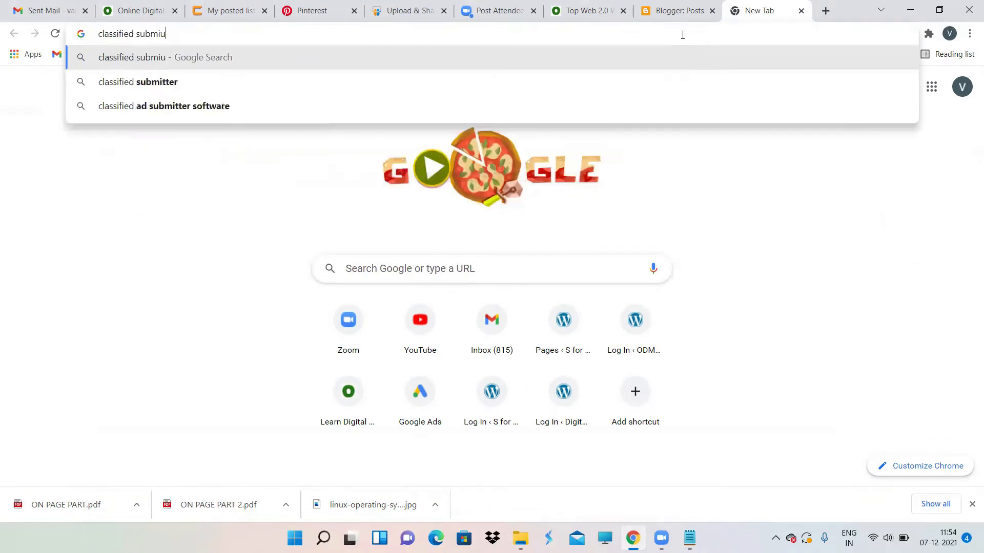
pyautogui.write('ssion odmt')
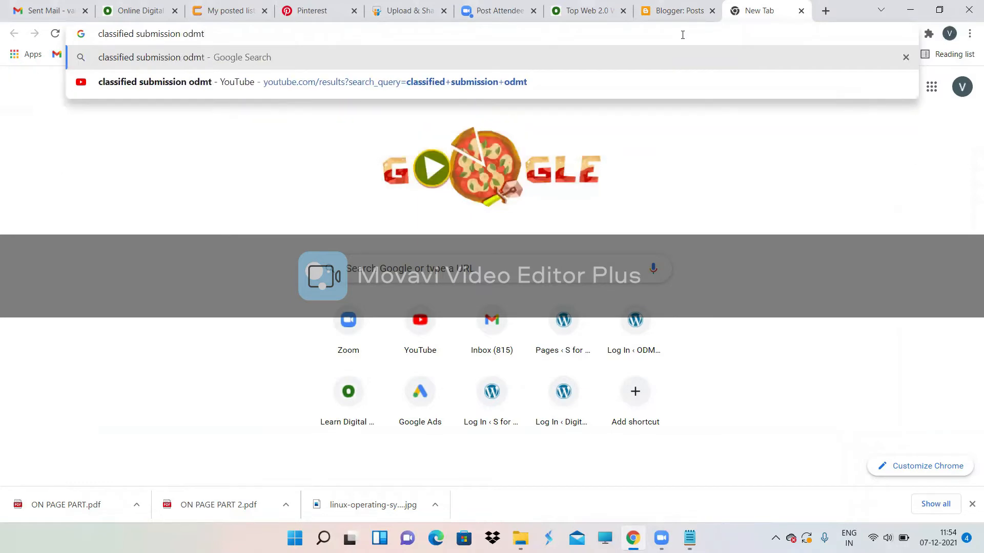
pyautogui.press('Return')
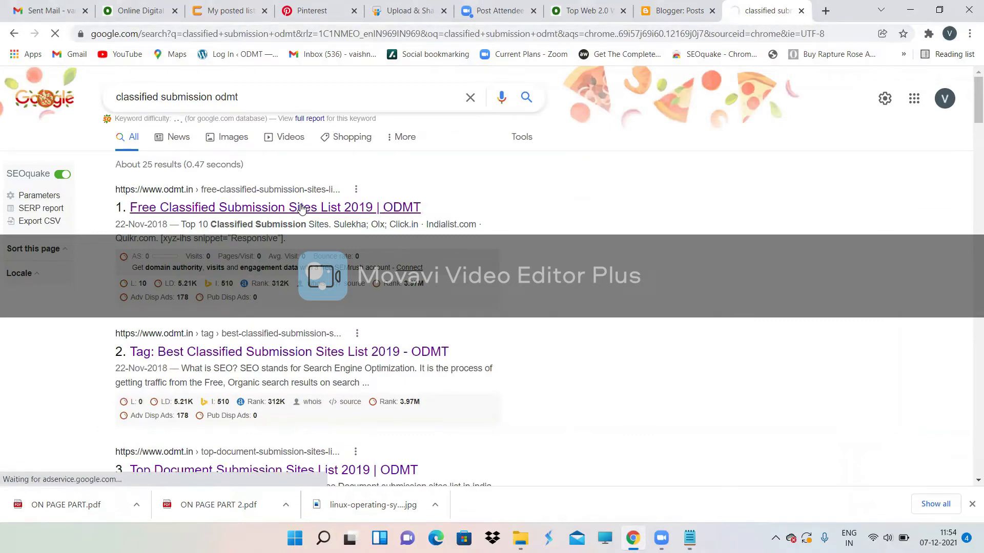
# Step: Open ODMT's Free Classified Submission Sites List 2019 and highlight 'submitting ads' and brand awareness
pyautogui.click(302, 208)
pyautogui.scroll(-5, 396, 288)
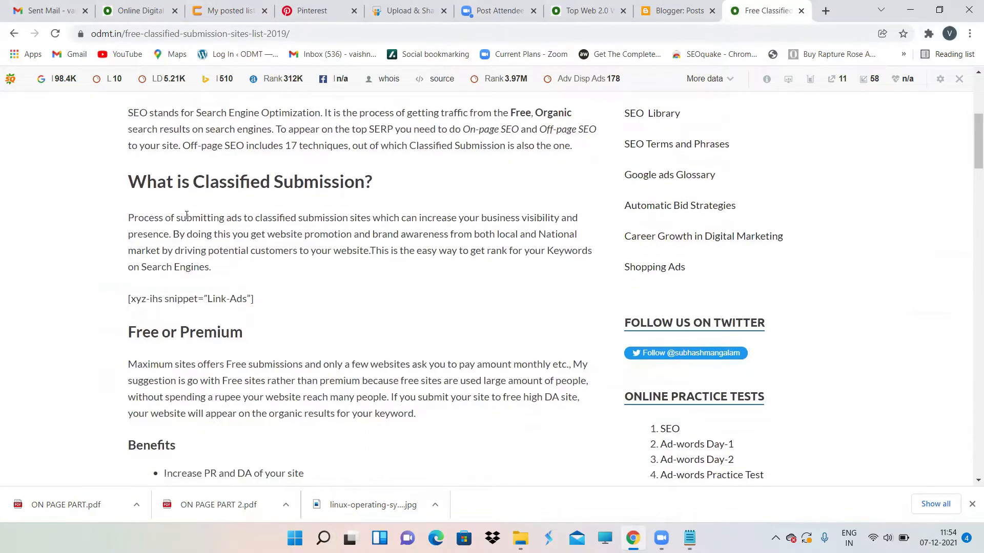
pyautogui.moveTo(174, 219); pyautogui.dragTo(242, 216)
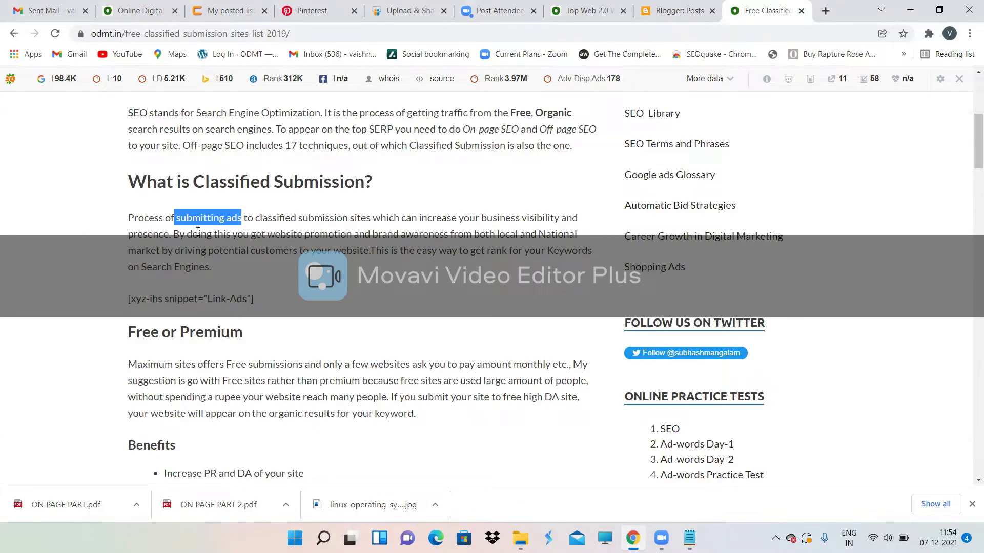
pyautogui.moveTo(267, 235); pyautogui.dragTo(448, 237)
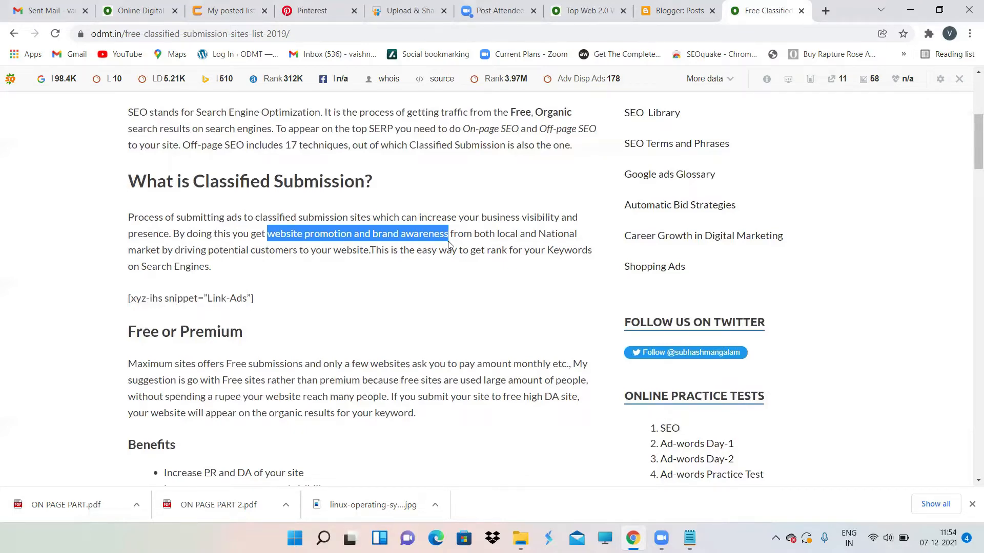
# Step: Highlight Olx in the Top 10 sites list and close the posted listings tab
pyautogui.scroll(-5, 448, 245)
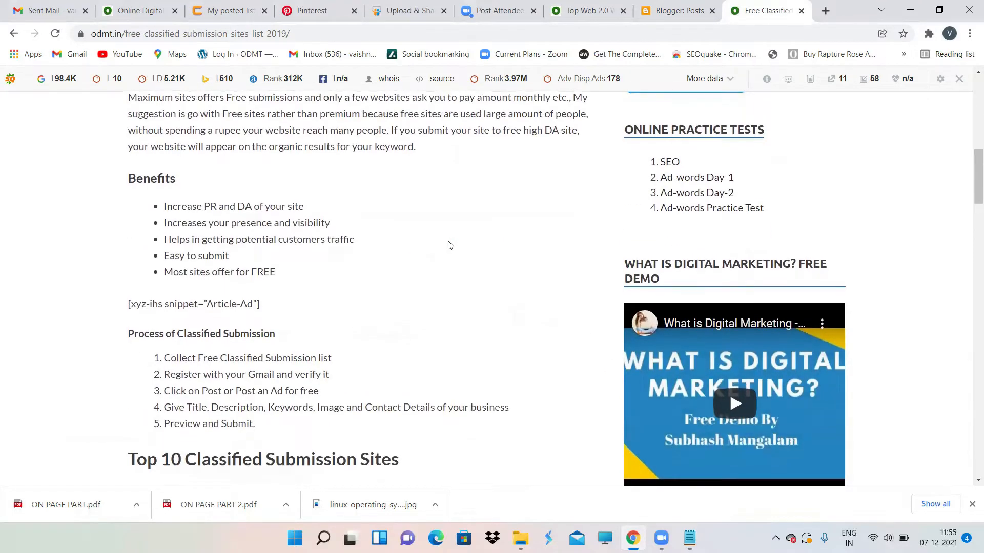
pyautogui.scroll(-2, 449, 245)
pyautogui.scroll(-6, 448, 241)
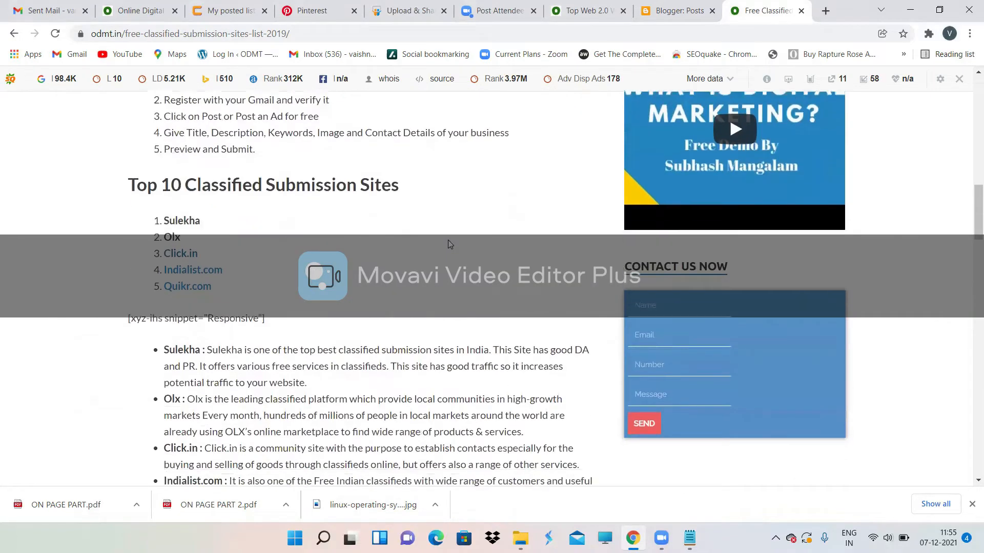
pyautogui.scroll(3, 448, 239)
pyautogui.moveTo(164, 250); pyautogui.dragTo(190, 248)
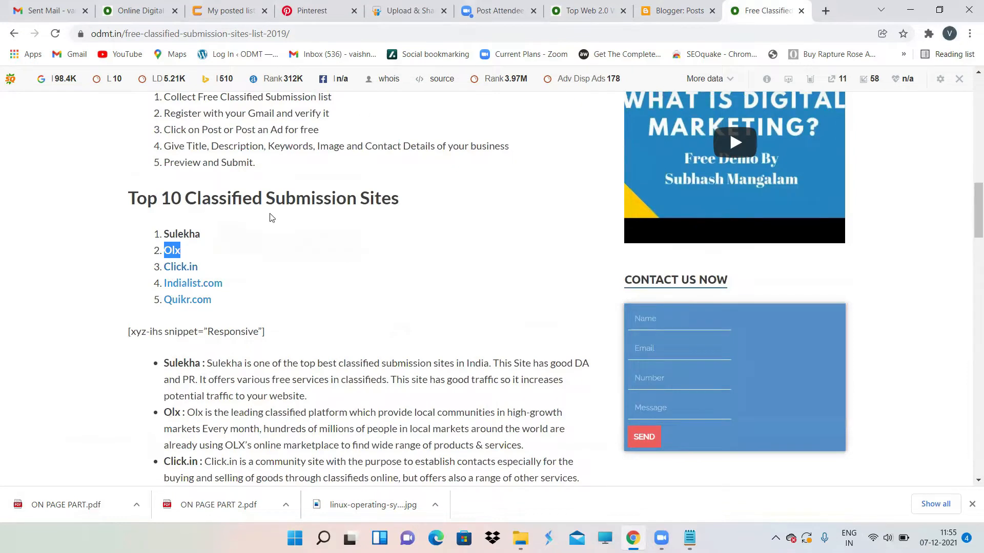
pyautogui.click(264, 11)
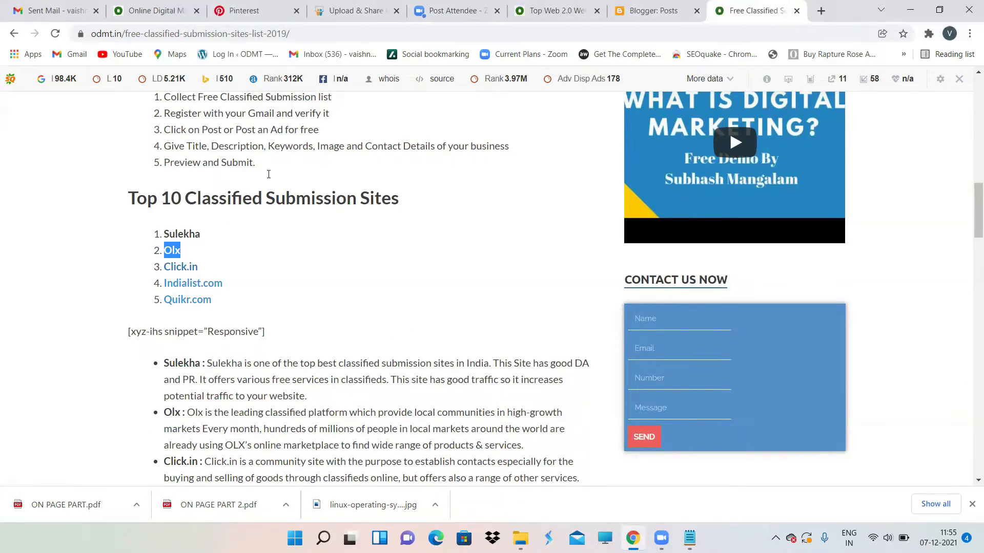
# Step: Go to the click.in site in a new tab
pyautogui.click(825, 11)
pyautogui.write('click.in')
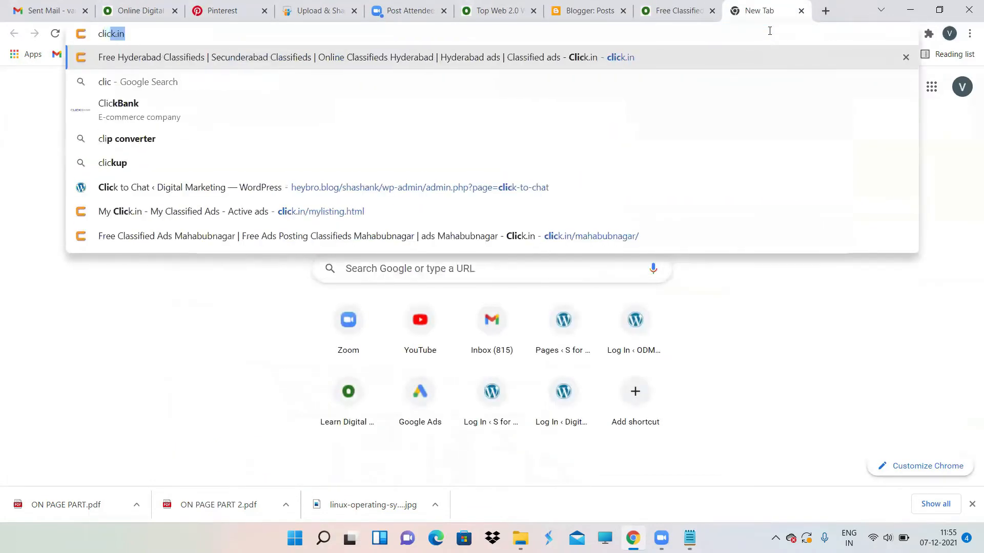
pyautogui.press('Return')
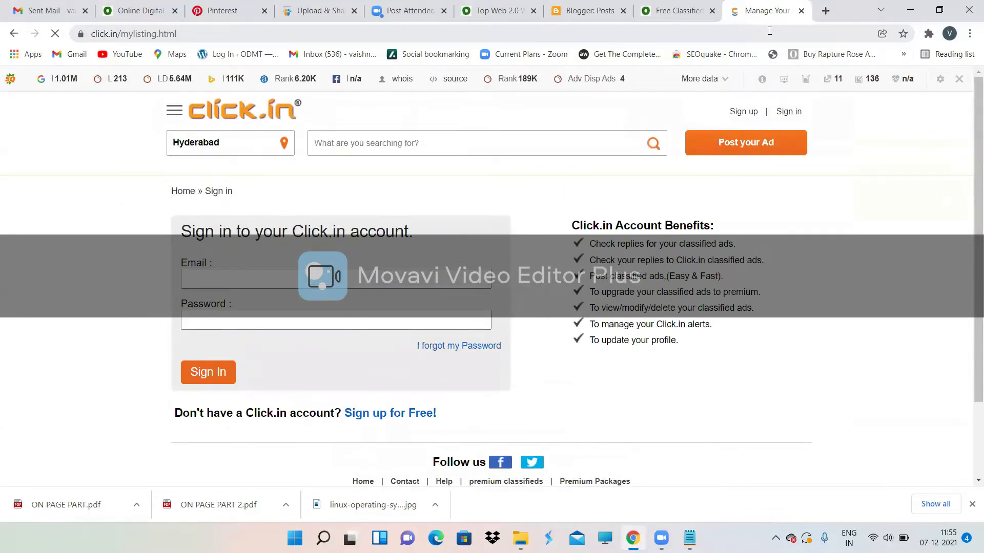
pyautogui.scroll(-2, 546, 271)
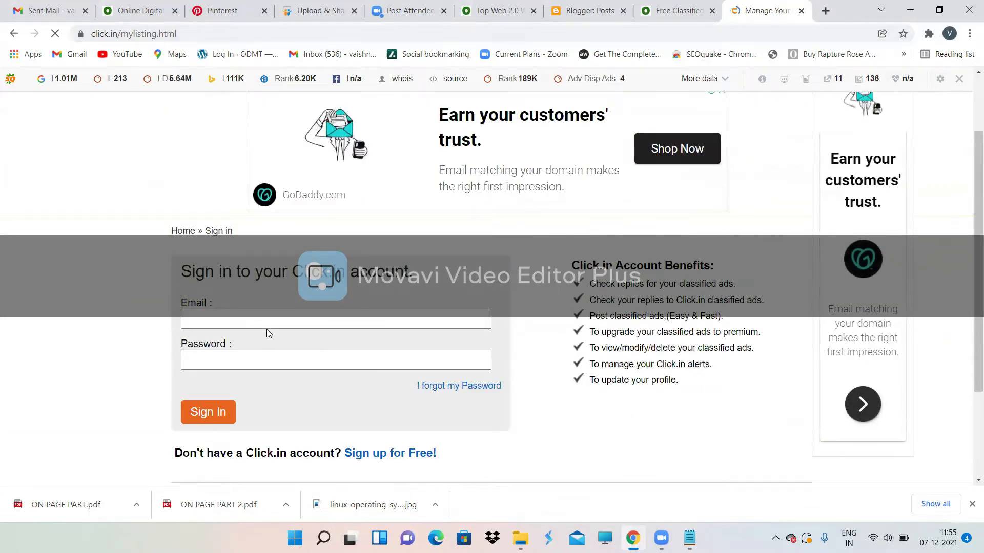
# Step: Sign in with the saved account email and password, retrying the password after the error
pyautogui.click(265, 324)
pyautogui.click(241, 346)
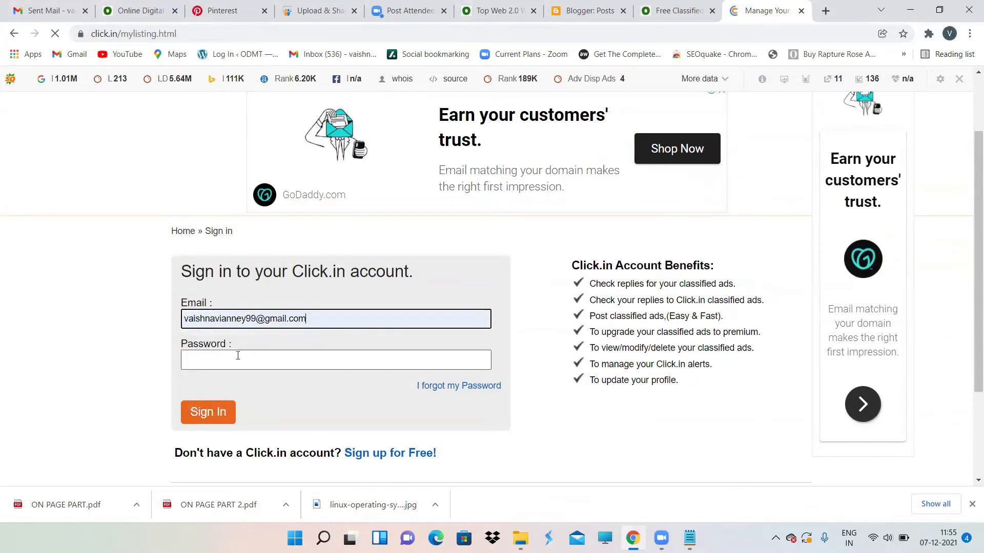
pyautogui.click(238, 357)
pyautogui.write('*****')
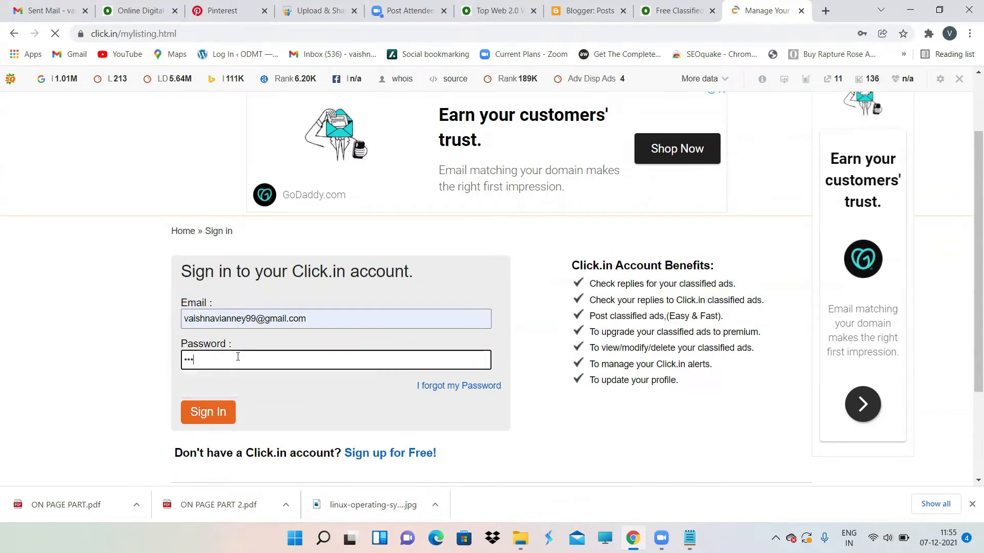
pyautogui.write('******')
pyautogui.press('Return')
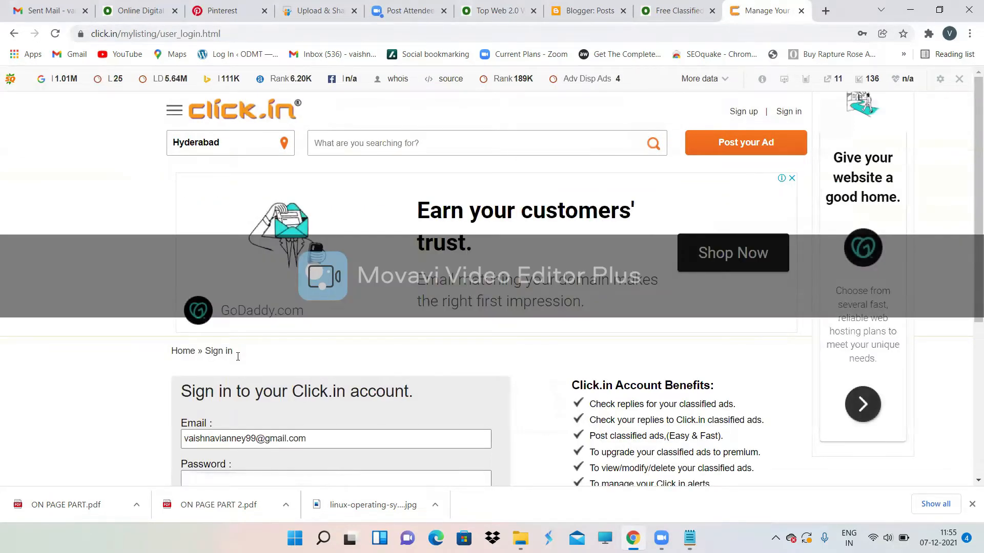
pyautogui.scroll(-4, 382, 351)
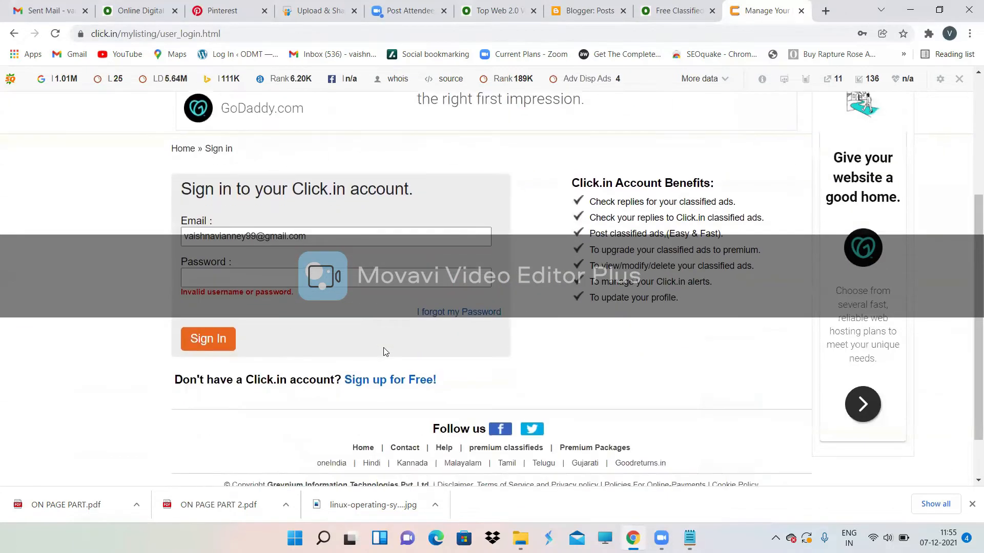
pyautogui.click(254, 281)
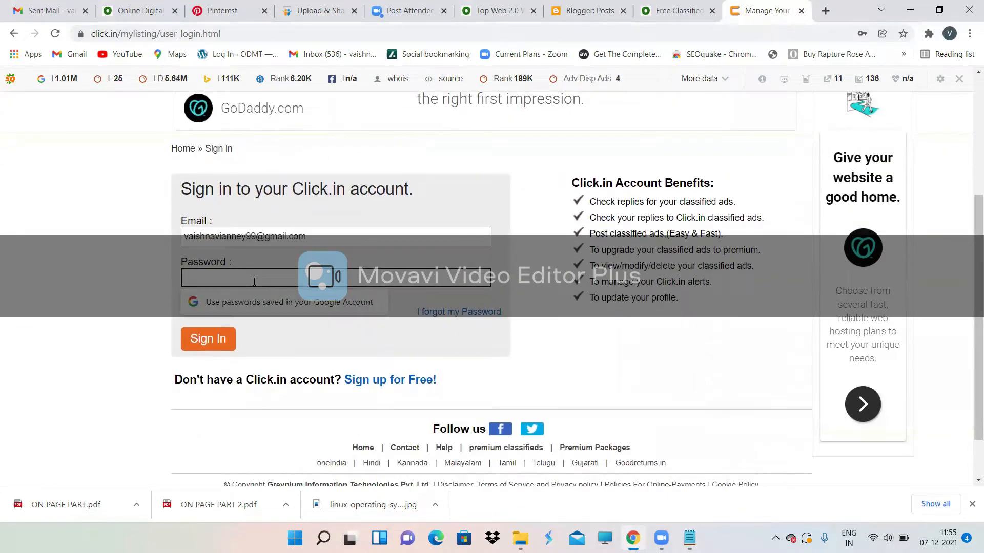
pyautogui.write('•••••')
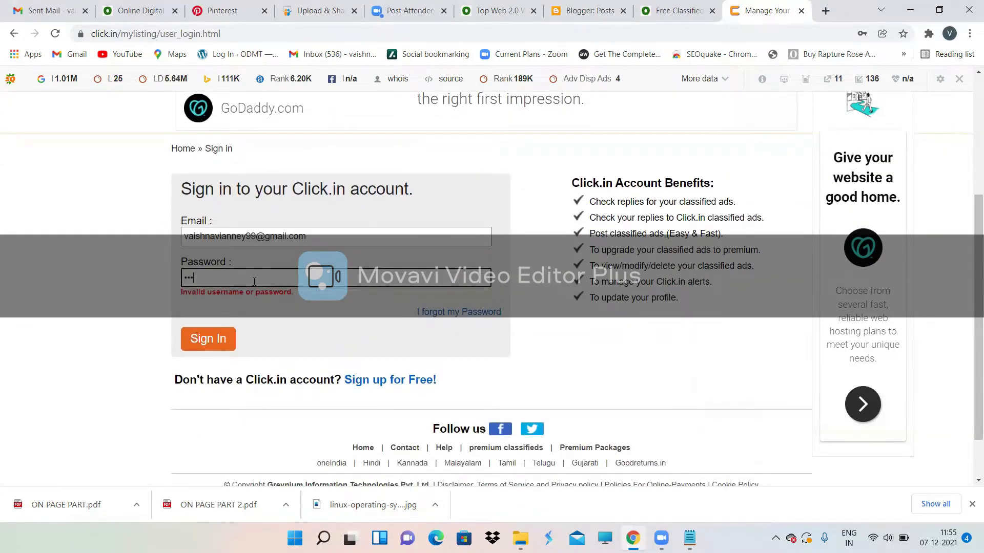
pyautogui.write('•••••••••')
pyautogui.click(208, 338)
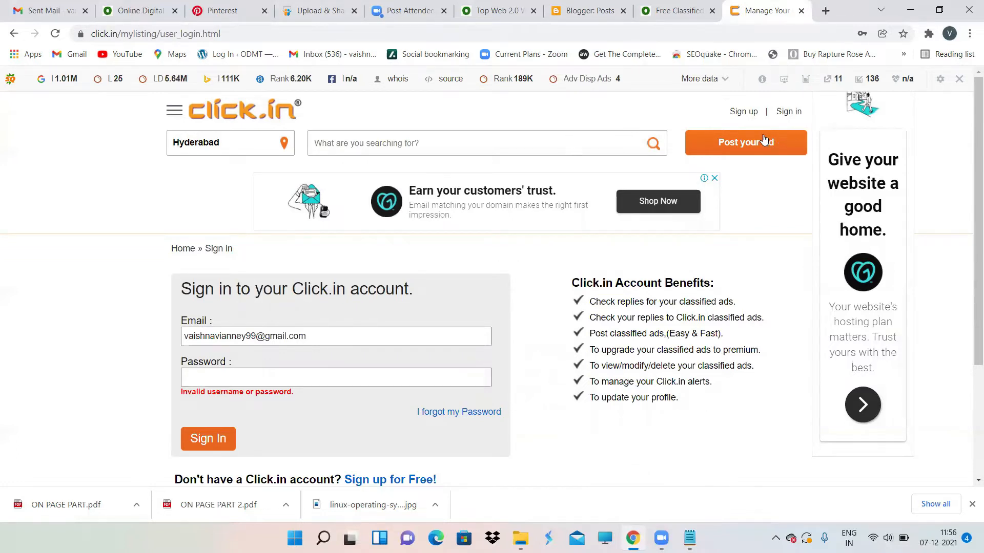
# Step: Start a new ad under Education & Learning » Professional courses
pyautogui.click(763, 136)
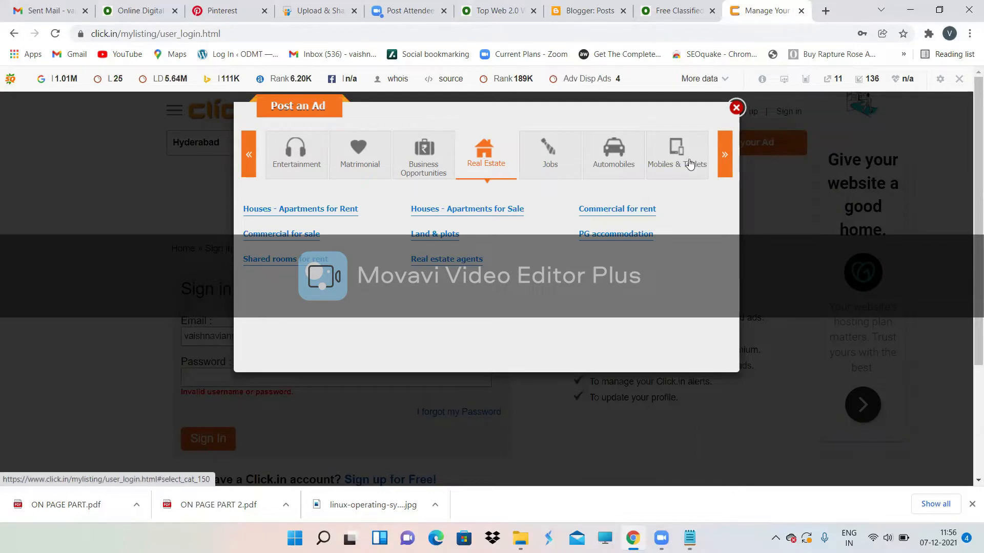
pyautogui.click(724, 156)
pyautogui.click(724, 157)
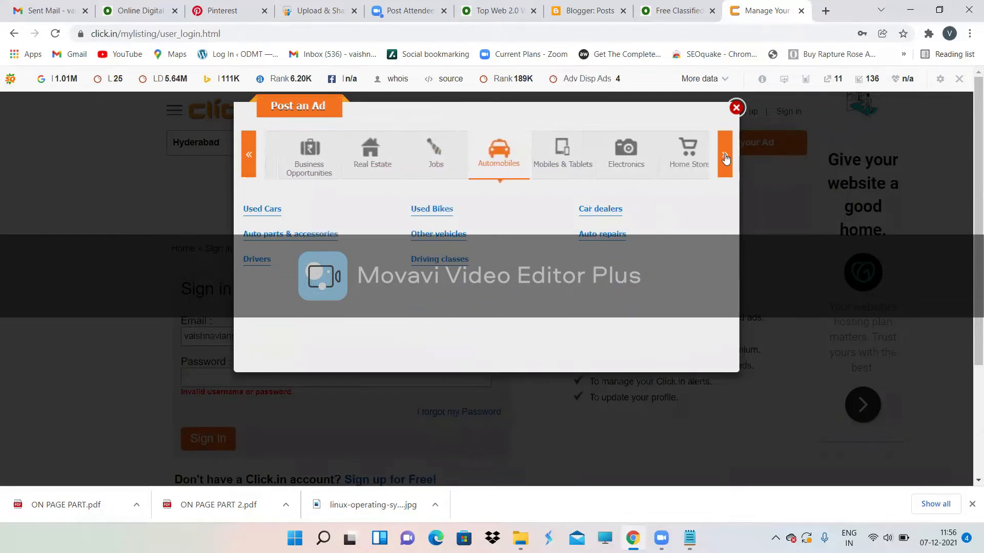
pyautogui.click(725, 157)
pyautogui.click(725, 157)
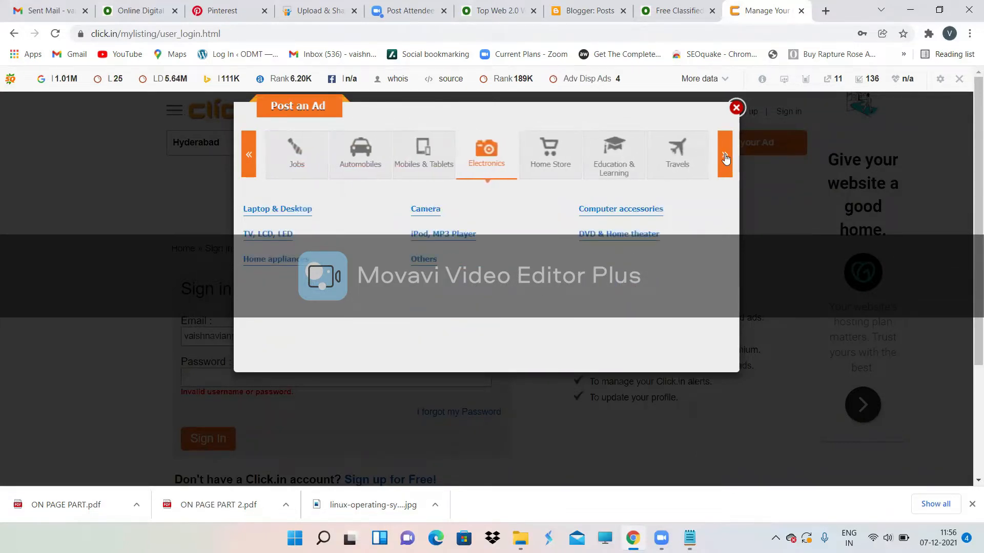
pyautogui.click(622, 156)
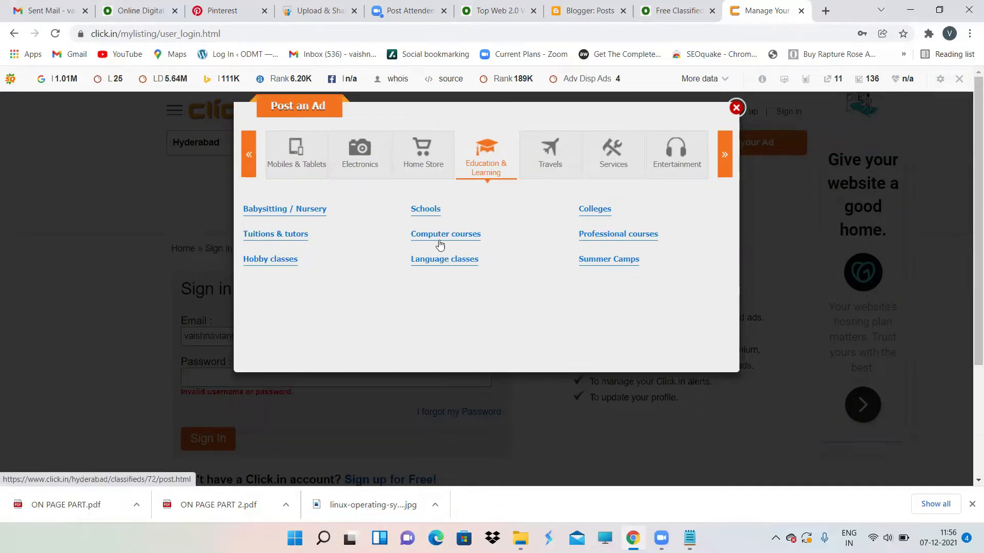
pyautogui.click(608, 237)
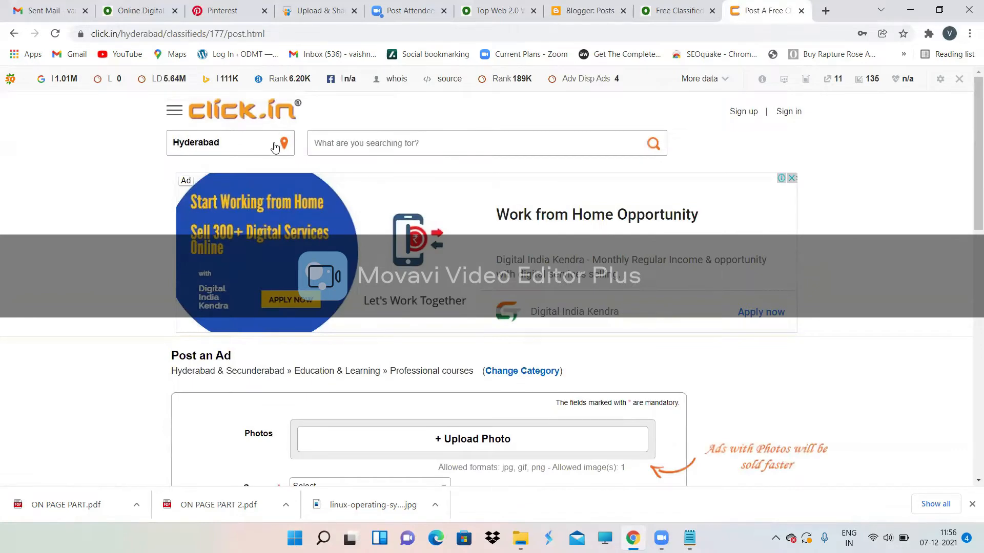
# Step: Upload the Linux operating system image from Downloads as the ad's photo
pyautogui.click(275, 145)
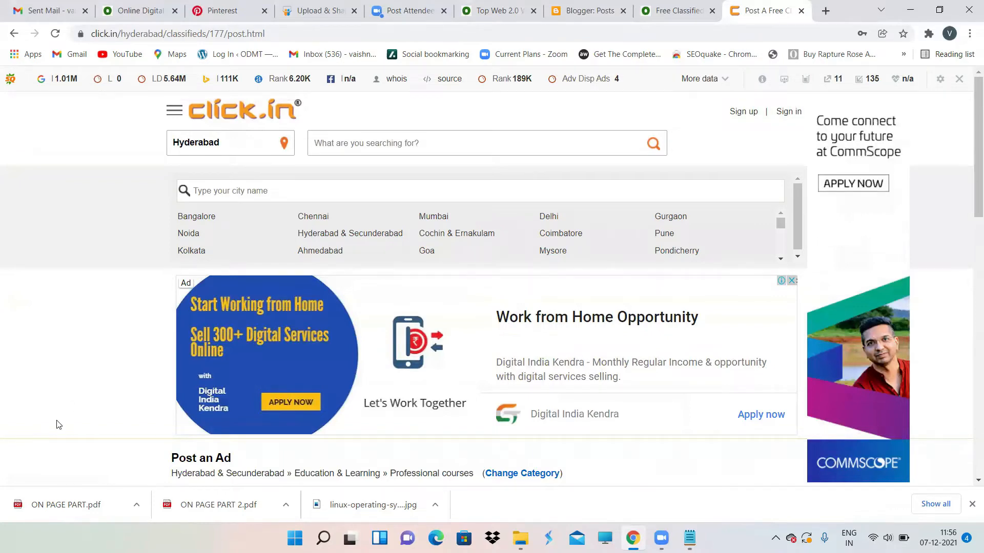
pyautogui.scroll(-6, 479, 204)
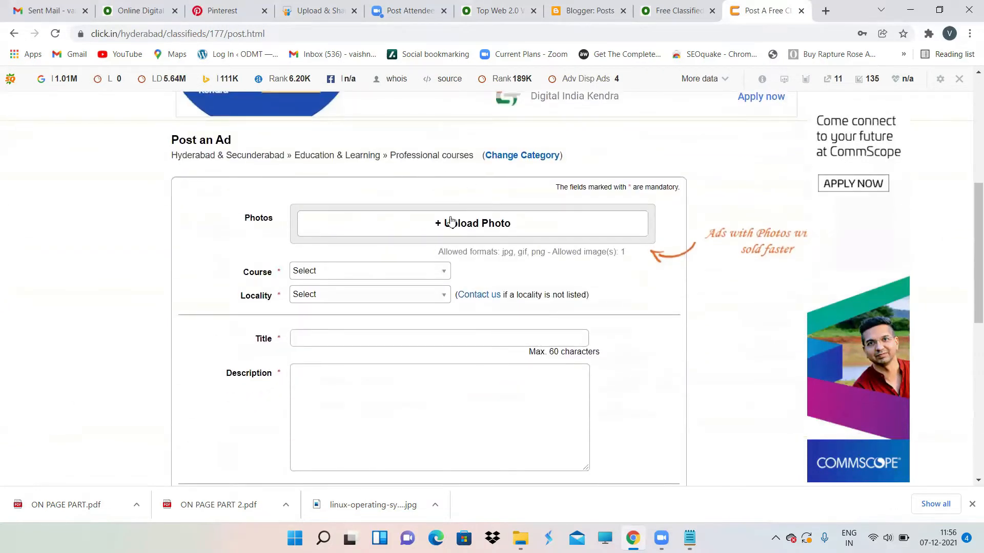
pyautogui.scroll(-1, 367, 237)
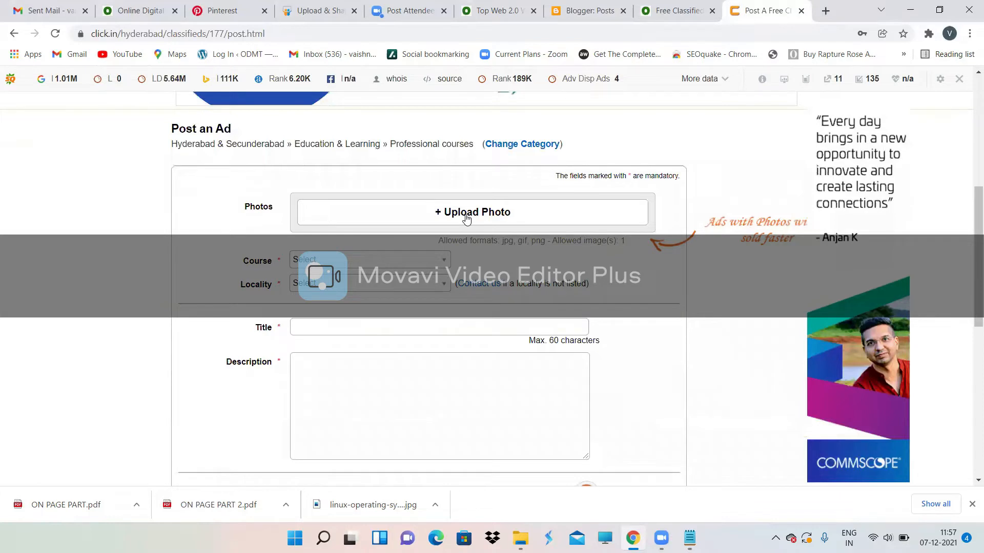
pyautogui.click(441, 219)
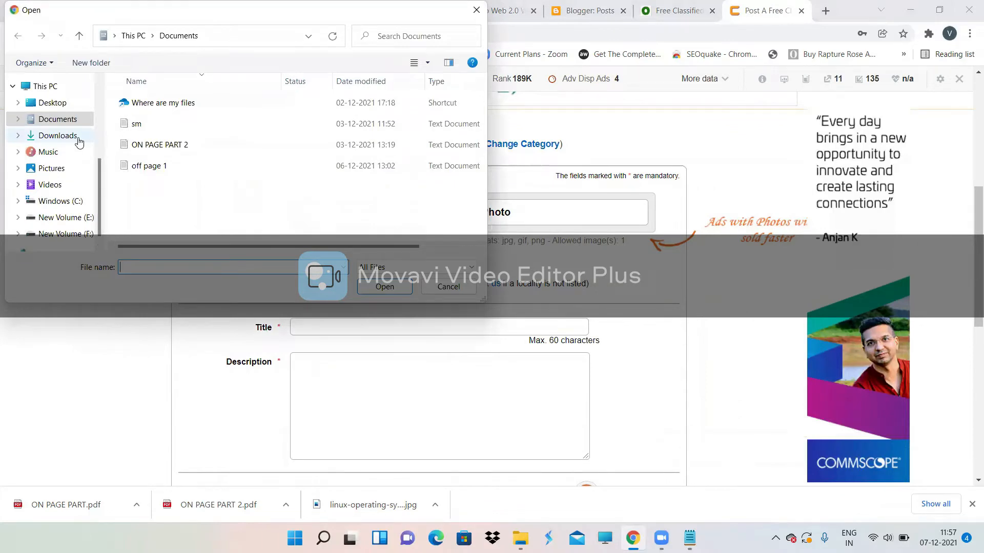
pyautogui.click(82, 139)
pyautogui.doubleClick(220, 135)
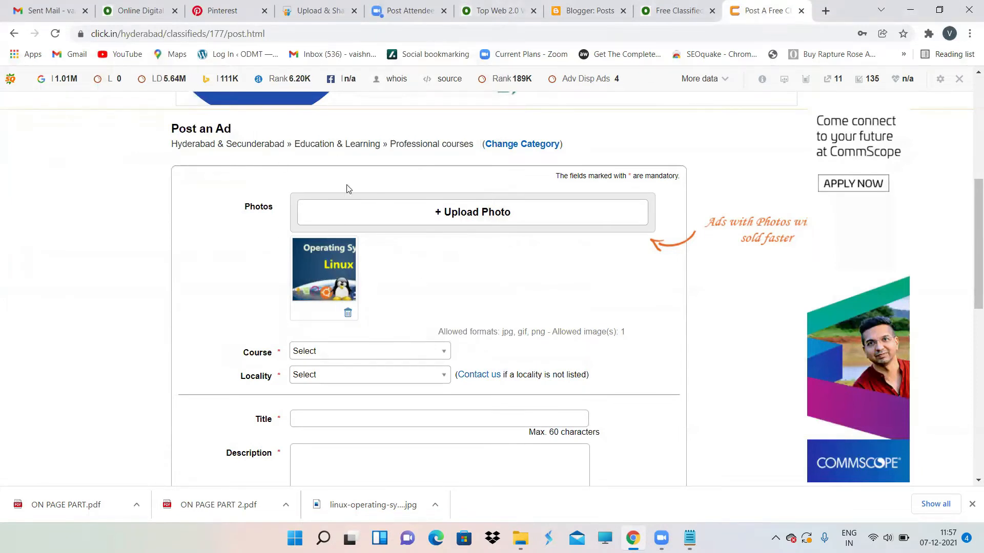
# Step: Set the ad's Course dropdown to Others
pyautogui.scroll(-2, 475, 265)
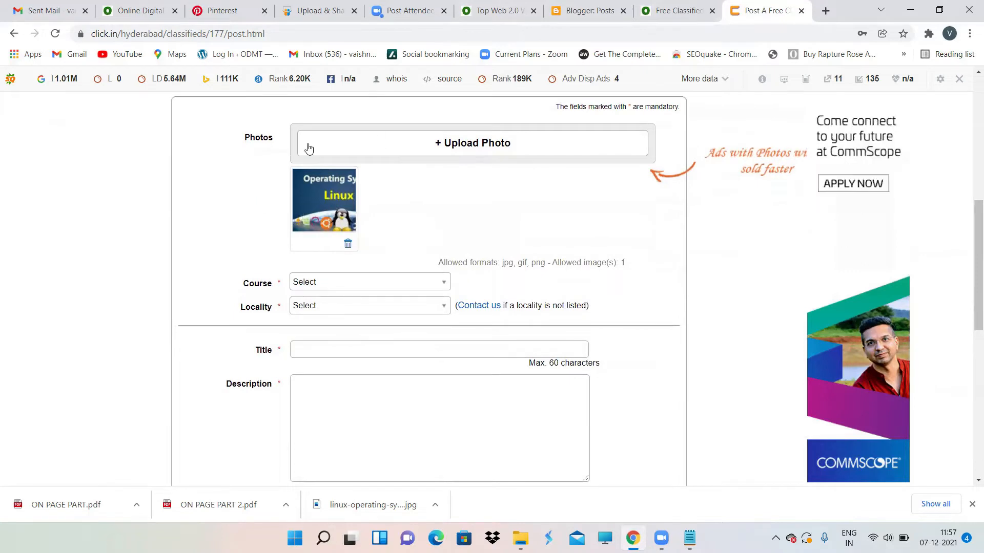
pyautogui.scroll(-1, 384, 246)
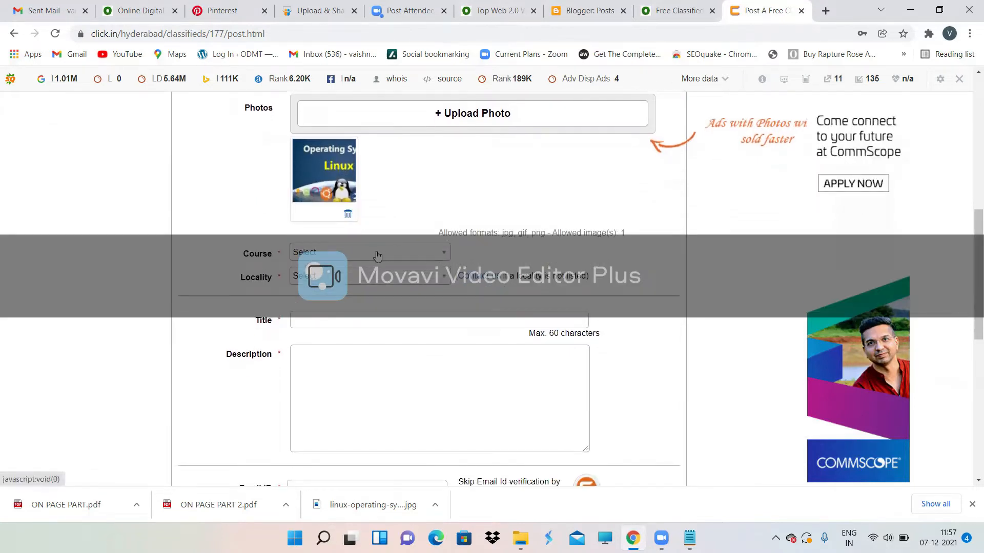
pyautogui.click(380, 253)
pyautogui.scroll(-4, 358, 328)
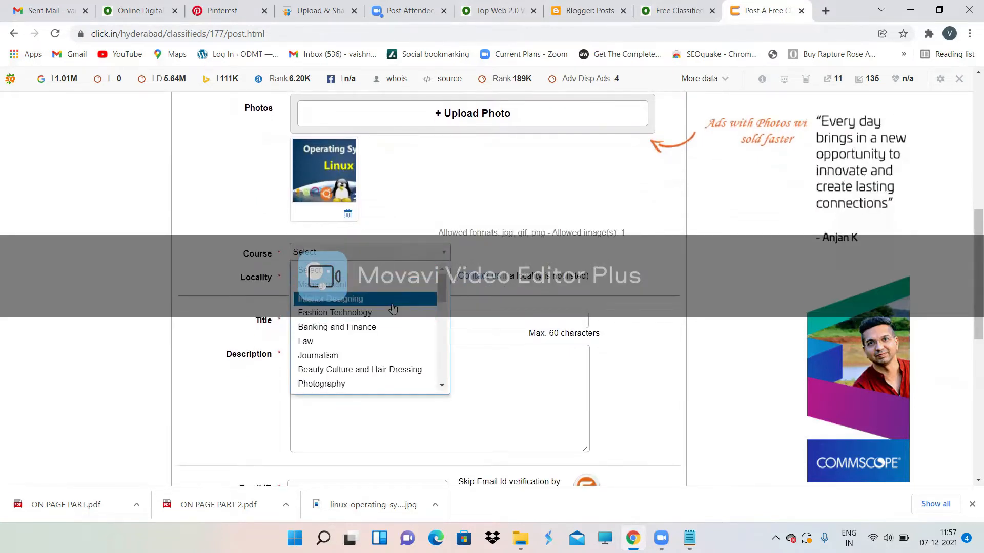
pyautogui.scroll(-2, 358, 333)
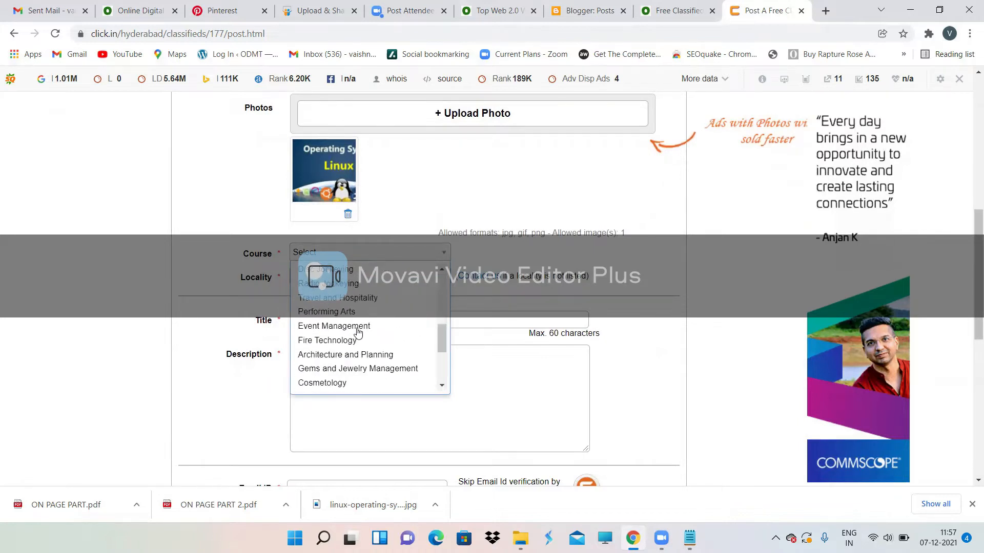
pyautogui.scroll(-3, 358, 334)
pyautogui.scroll(-2, 359, 334)
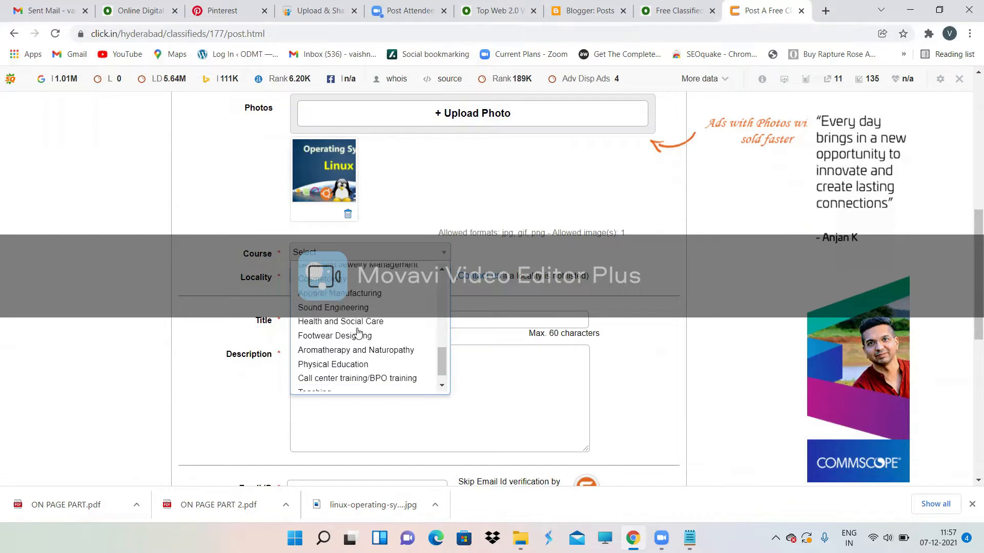
pyautogui.scroll(3, 358, 333)
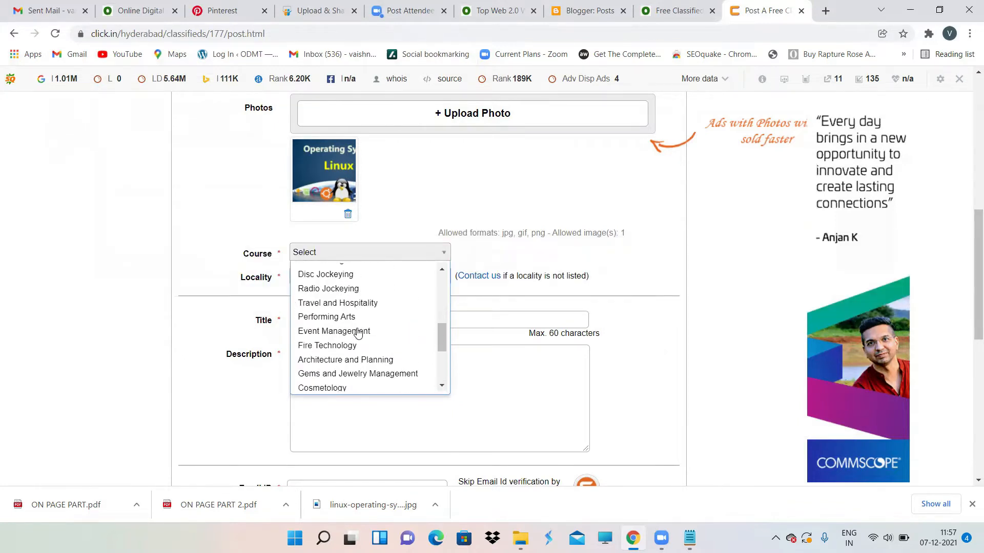
pyautogui.scroll(3, 358, 334)
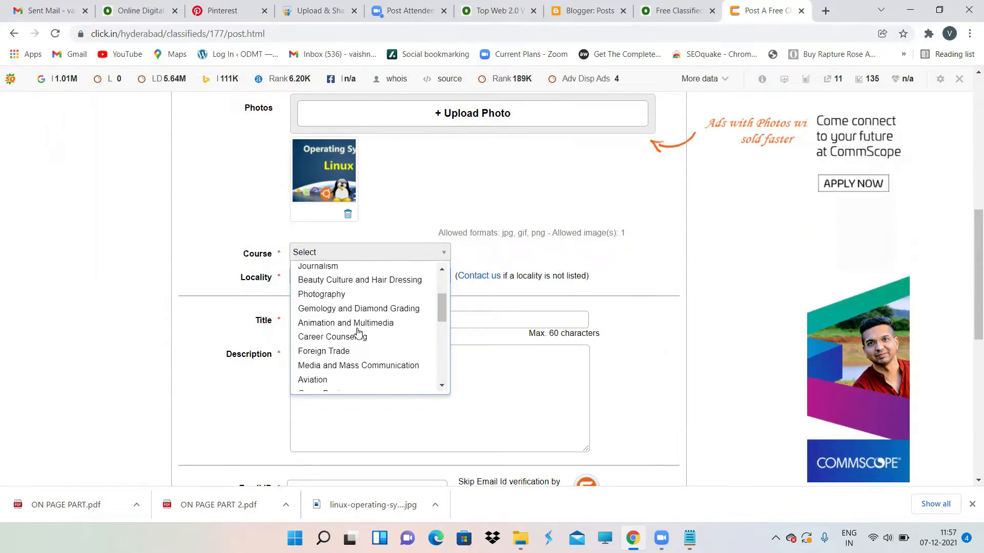
pyautogui.scroll(3, 358, 333)
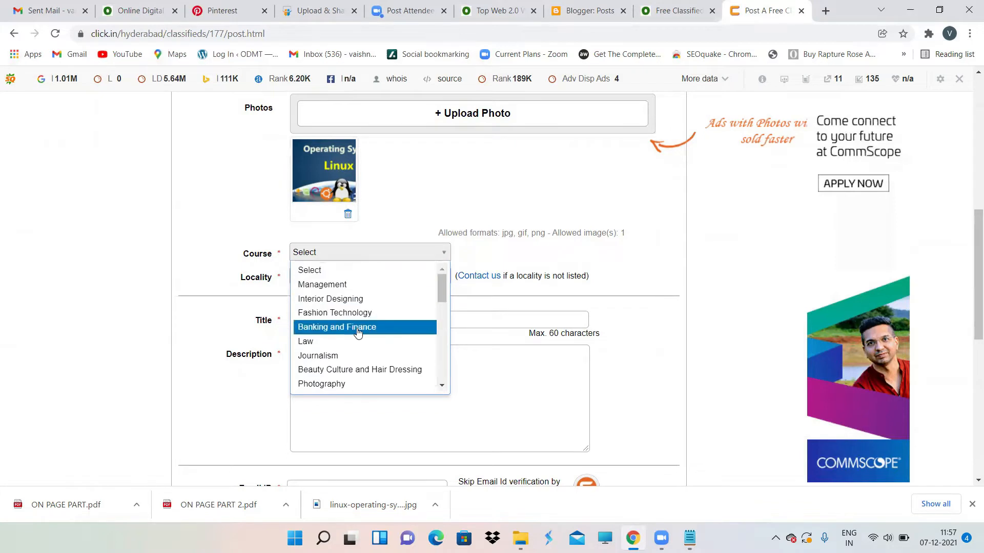
pyautogui.scroll(-2, 351, 345)
pyautogui.scroll(-2, 351, 344)
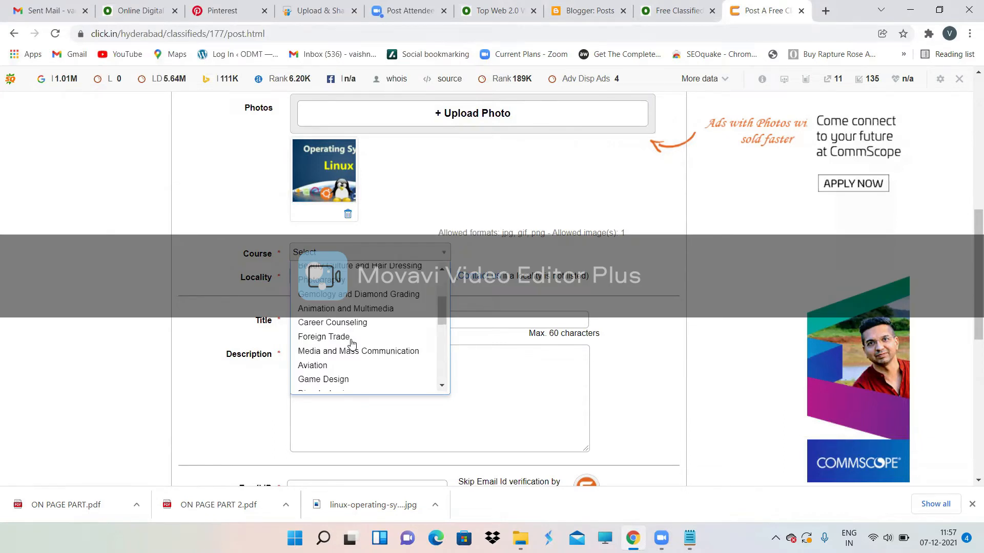
pyautogui.scroll(3, 352, 343)
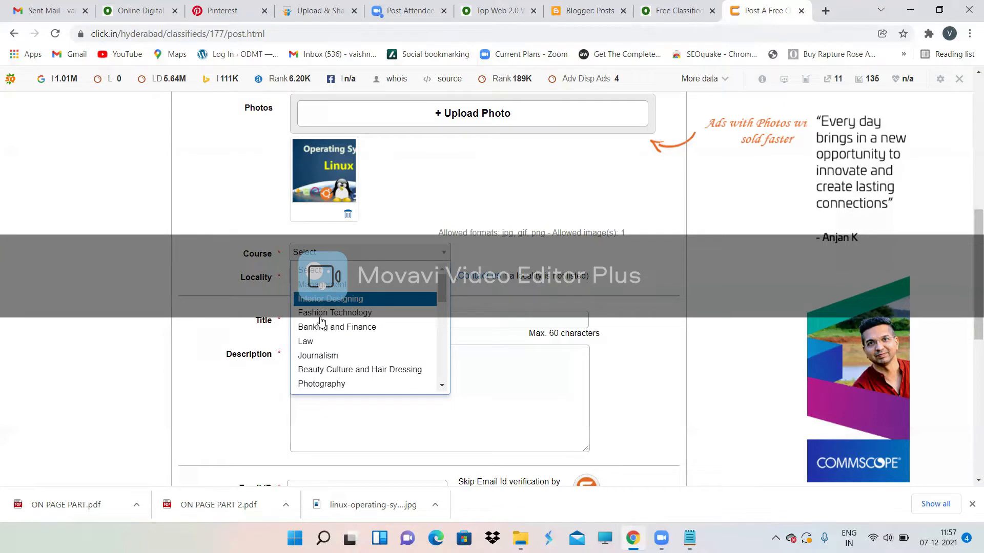
pyautogui.scroll(-8, 383, 339)
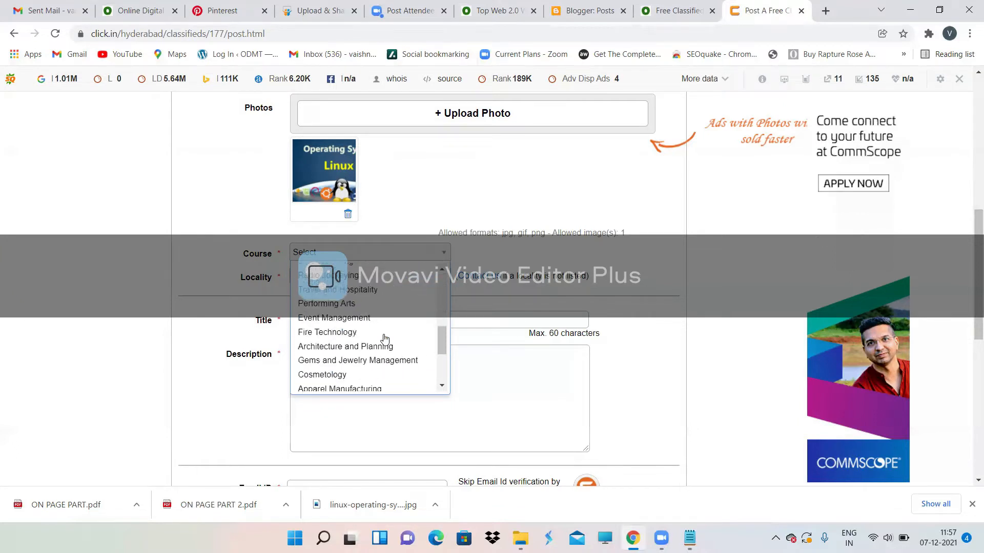
pyautogui.scroll(-1, 384, 339)
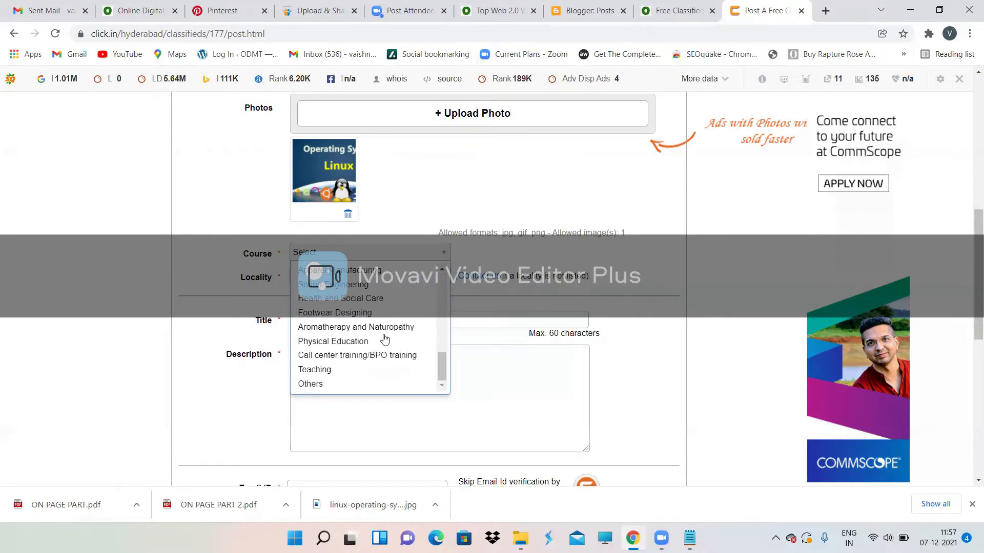
pyautogui.click(324, 385)
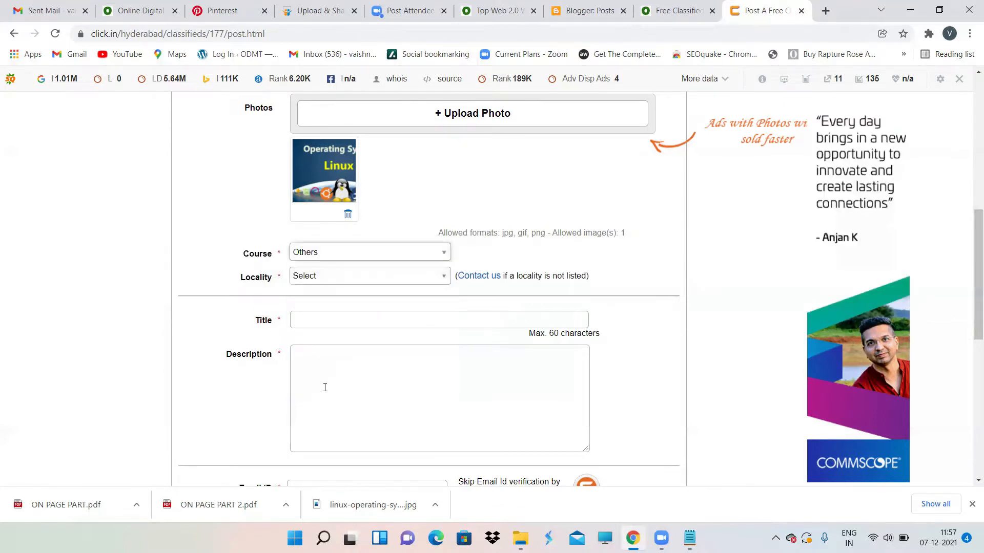
# Step: Set the ad's Locality to Abids
pyautogui.click(343, 276)
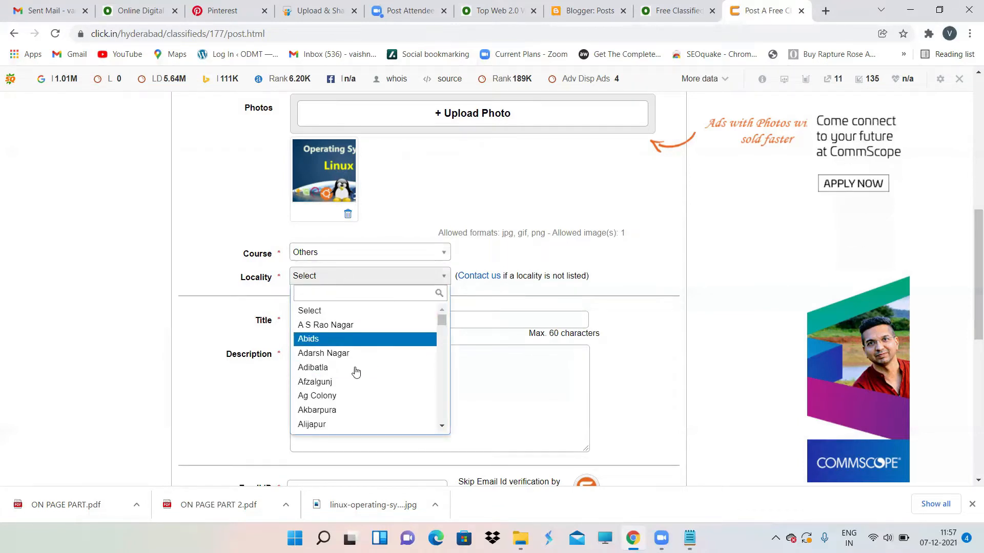
pyautogui.click(328, 339)
pyautogui.click(332, 324)
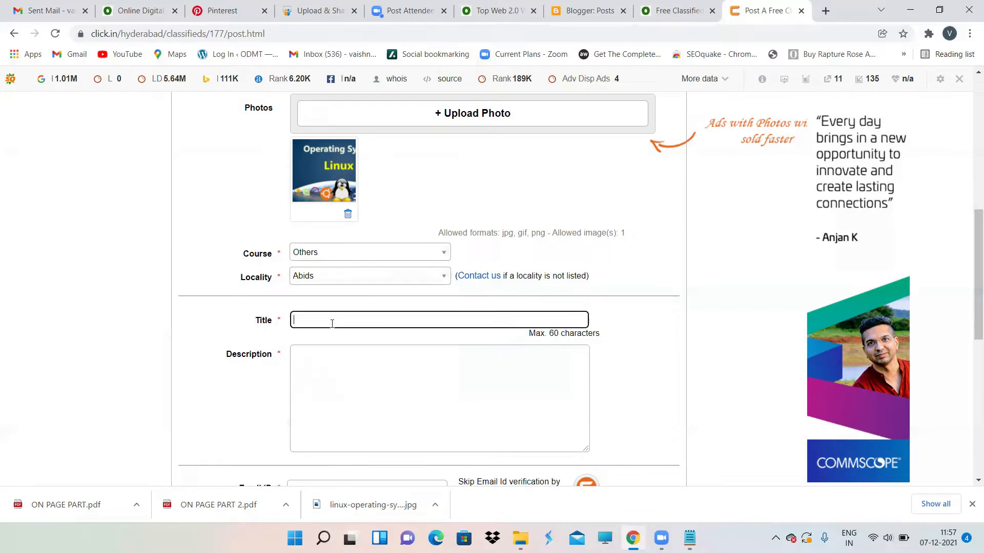
# Step: Enter the ad title 'Learn Linux Operating Systems', fixing typing mistakes
pyautogui.write('Lear')
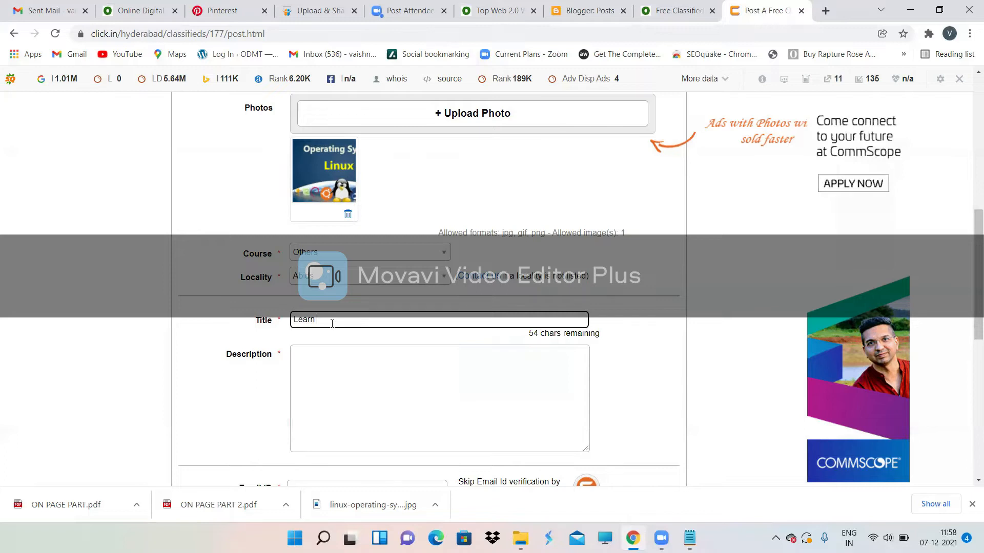
pyautogui.write('n Linux ')
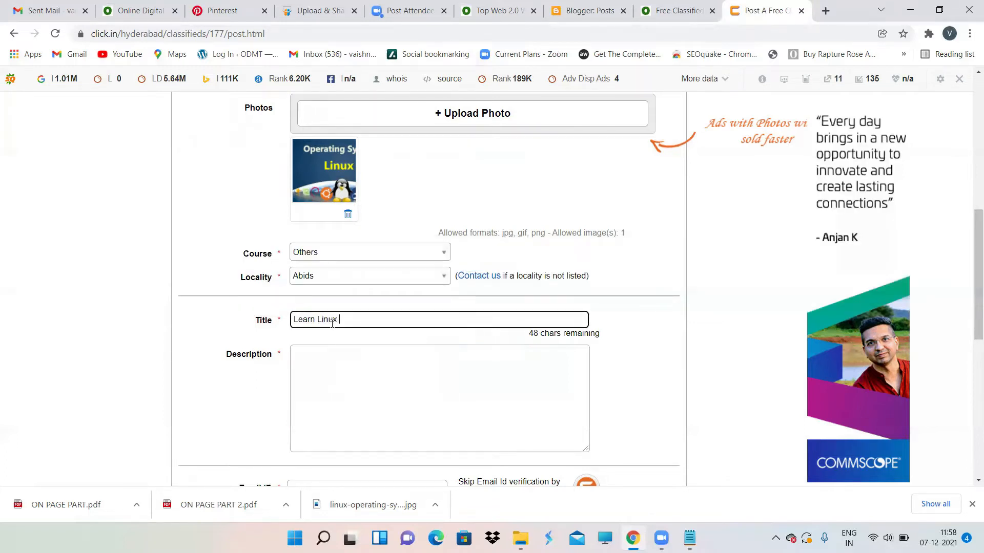
pyautogui.write('Operatinh')
pyautogui.press('BackSpace')
pyautogui.write('g Su')
pyautogui.write('ystems')
pyautogui.click(324, 402)
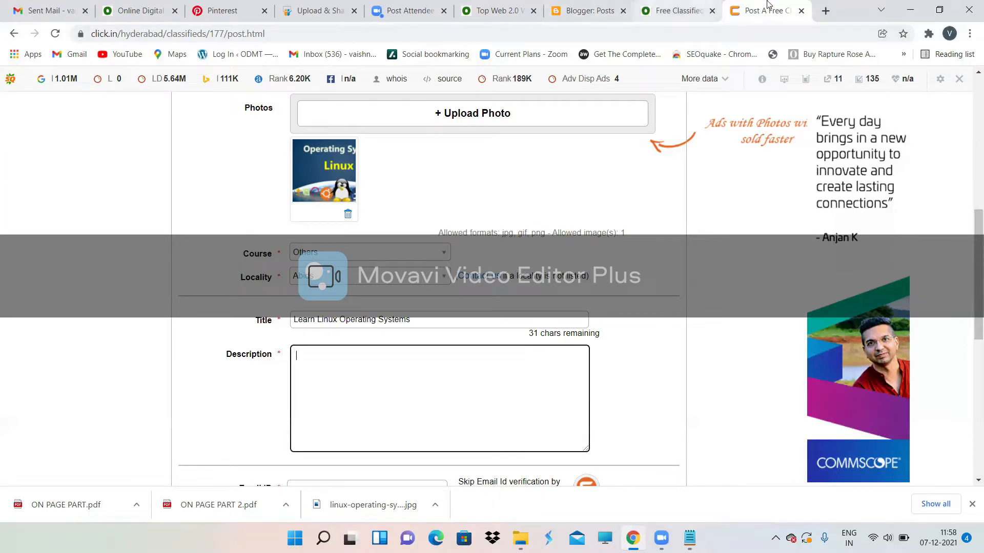
# Step: Open the ATES About Us page in a new tab and copy its opening paragraph
pyautogui.click(821, 15)
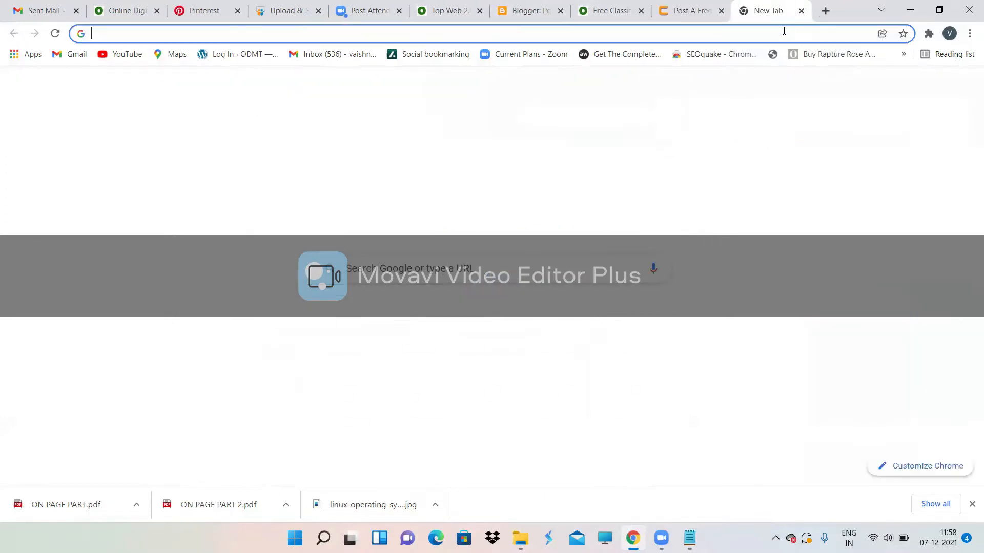
pyautogui.write('ates')
pyautogui.press('Return')
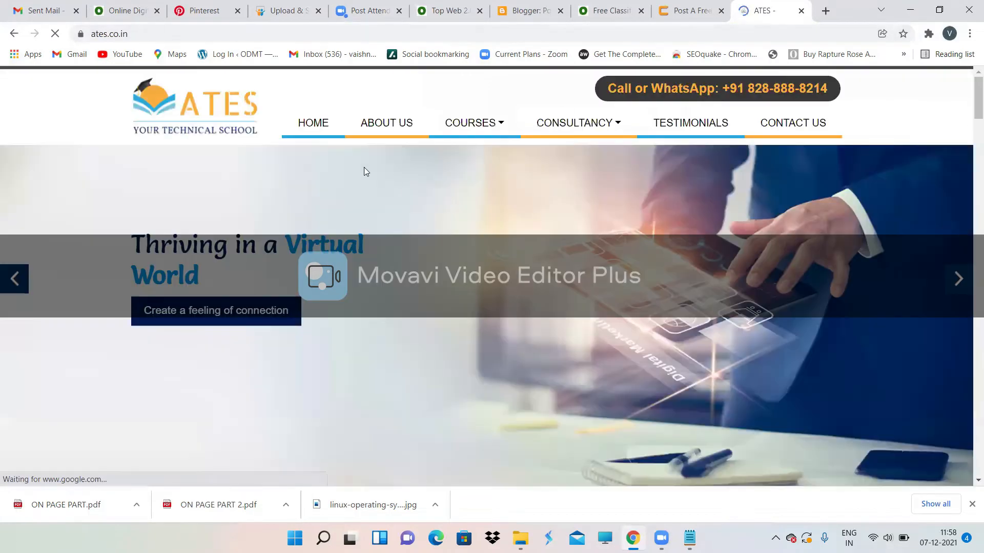
pyautogui.click(373, 130)
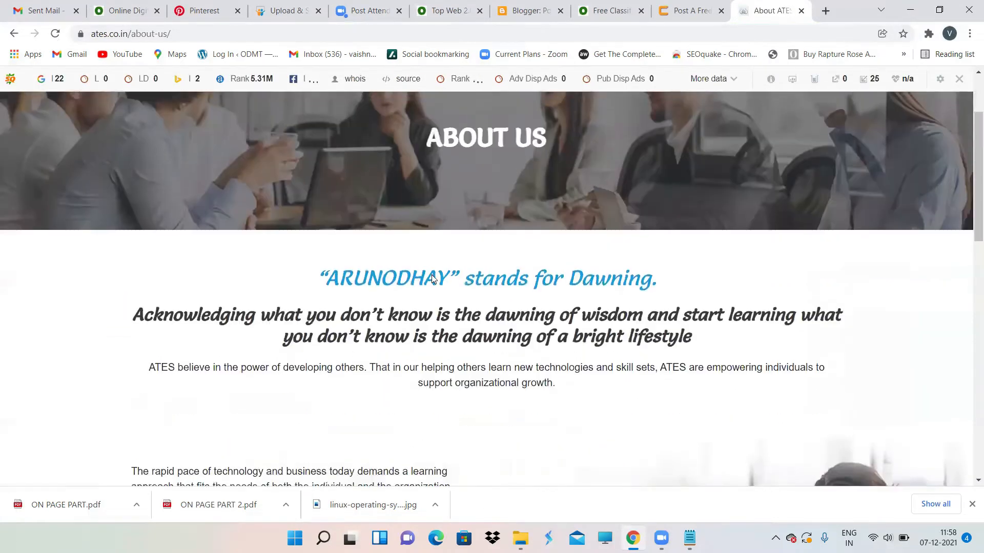
pyautogui.scroll(-3, 562, 359)
pyautogui.moveTo(560, 353); pyautogui.dragTo(142, 334)
pyautogui.hotkey('ctrl', 'c')
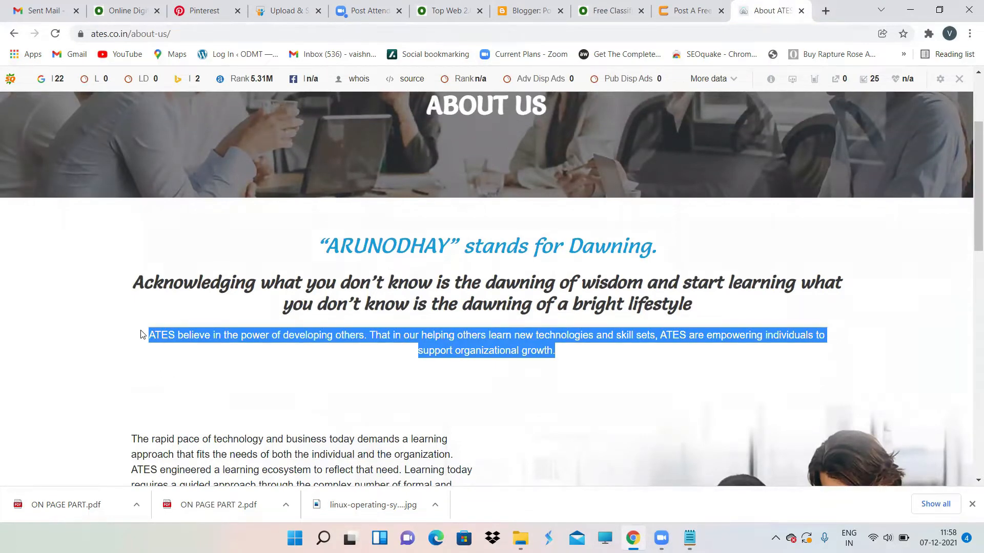
pyautogui.click(671, 6)
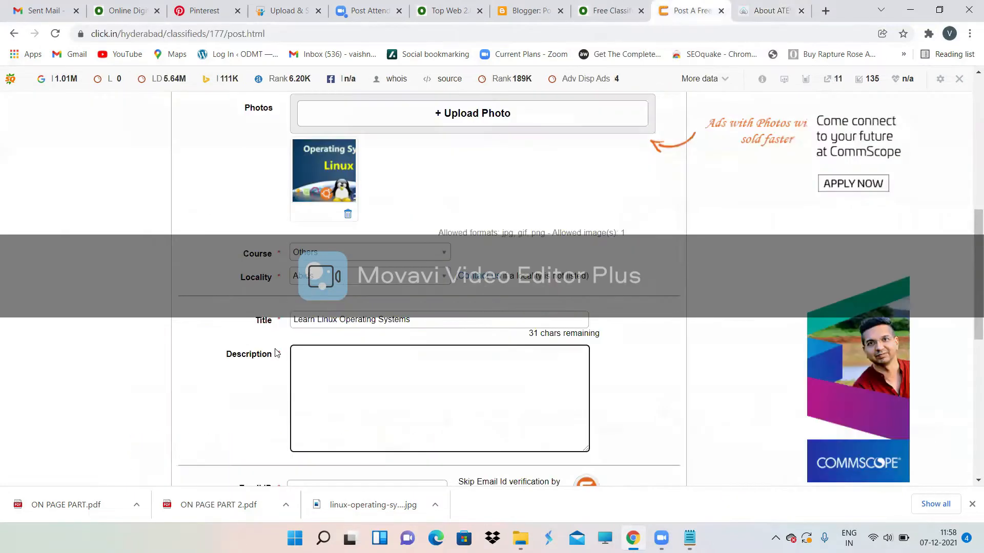
# Step: Paste the 'ATES believe in the power…' and 'The rapid pace…' paragraphs into Description
pyautogui.hotkey('ctrl', 'v')
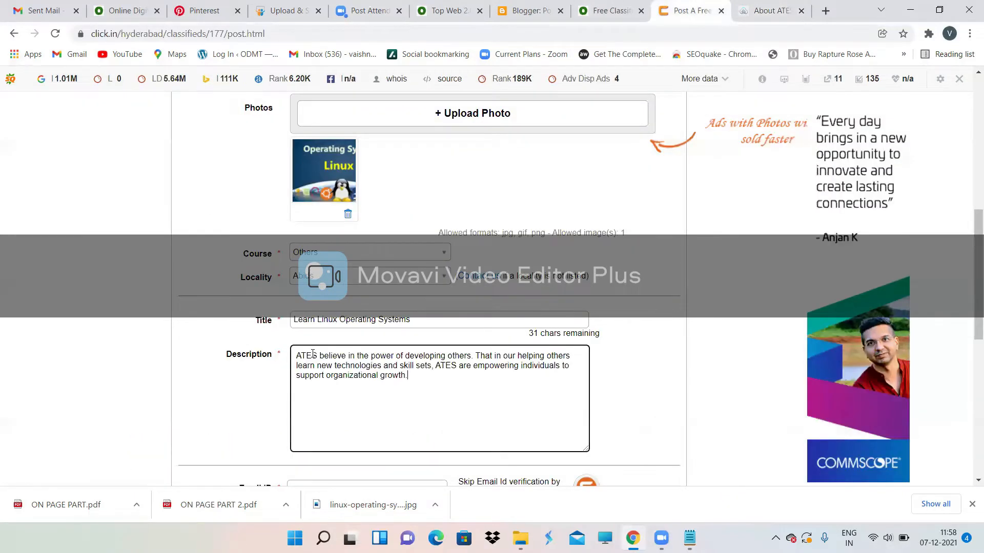
pyautogui.scroll(-1, 479, 321)
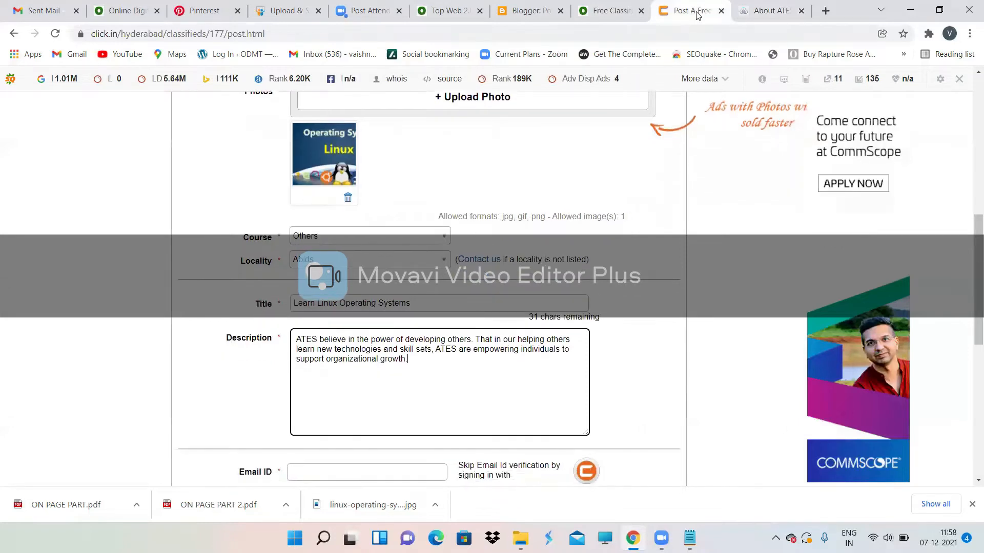
pyautogui.click(768, 11)
pyautogui.scroll(-3, 517, 307)
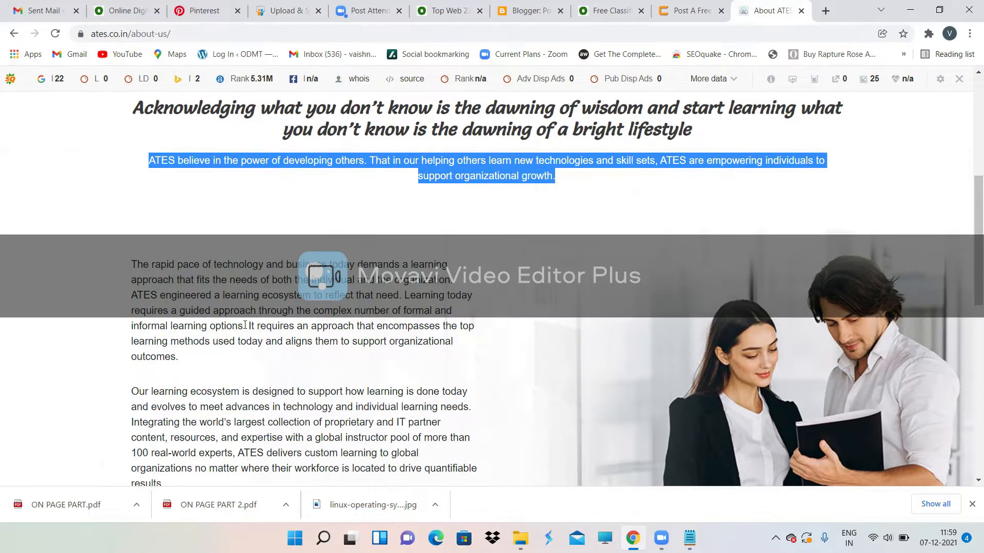
pyautogui.moveTo(245, 325); pyautogui.dragTo(120, 264)
pyautogui.hotkey('ctrl', 'c')
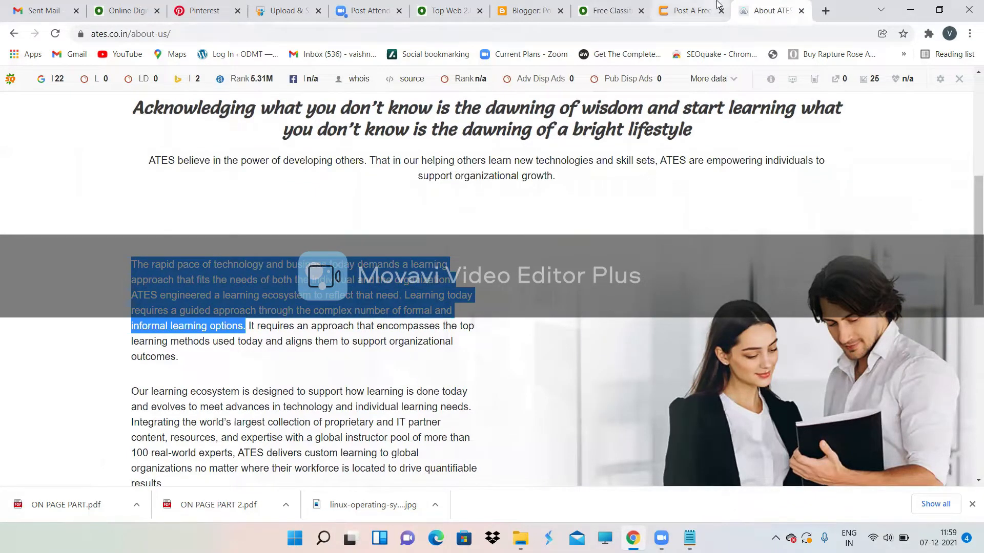
pyautogui.click(691, 10)
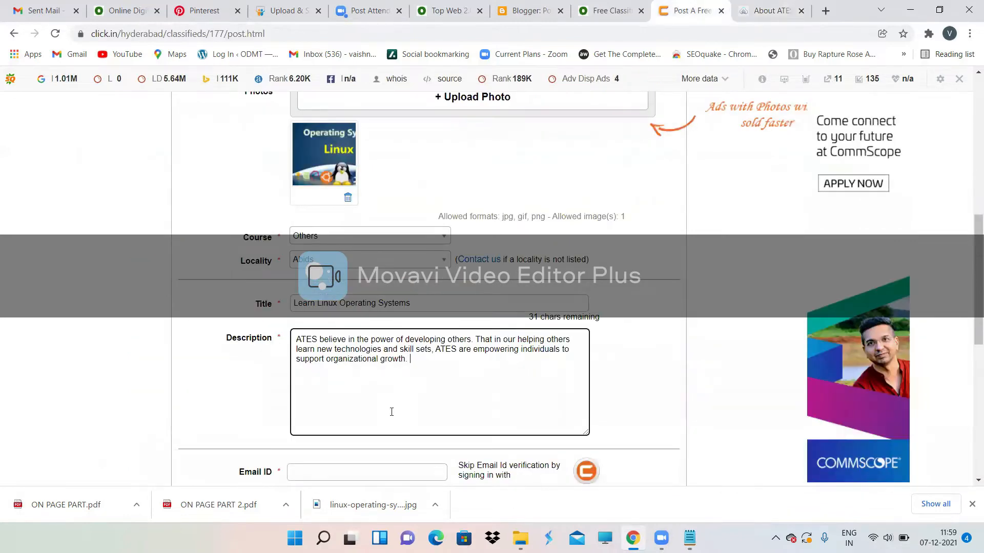
pyautogui.hotkey('ctrl', 'v')
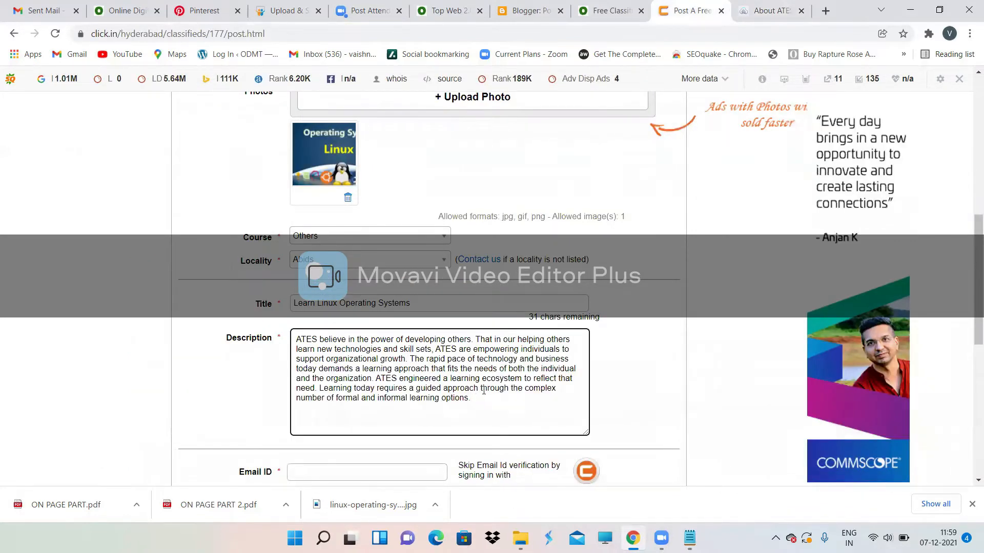
pyautogui.scroll(-1, 484, 391)
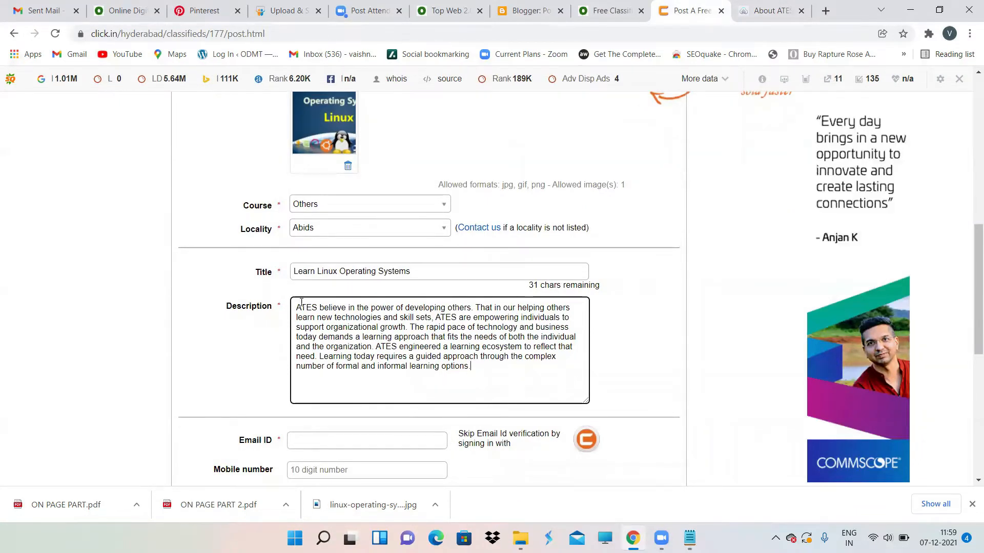
pyautogui.click(576, 271)
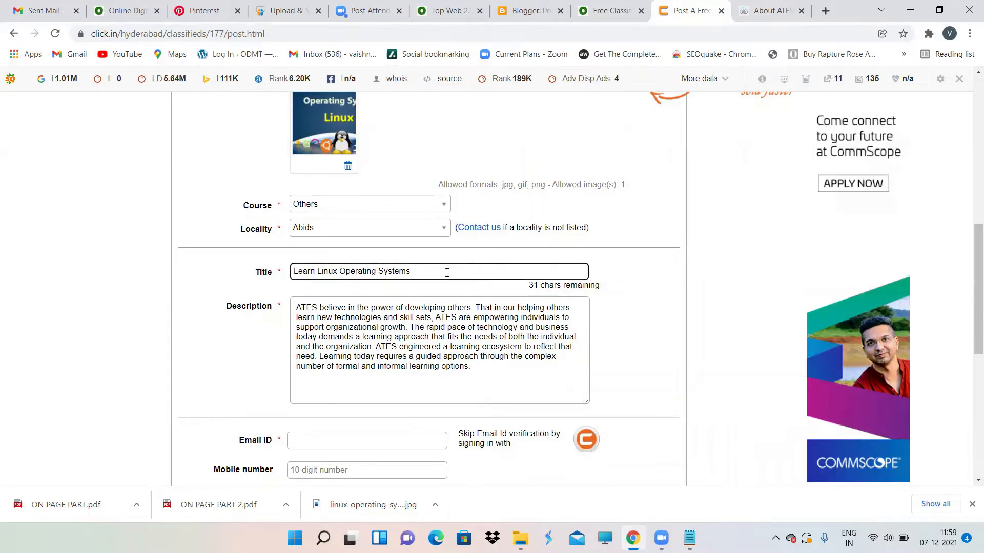
# Step: Extend the title to 'Learn Linux Operating Systems and Cloud Computing'
pyautogui.click(358, 317)
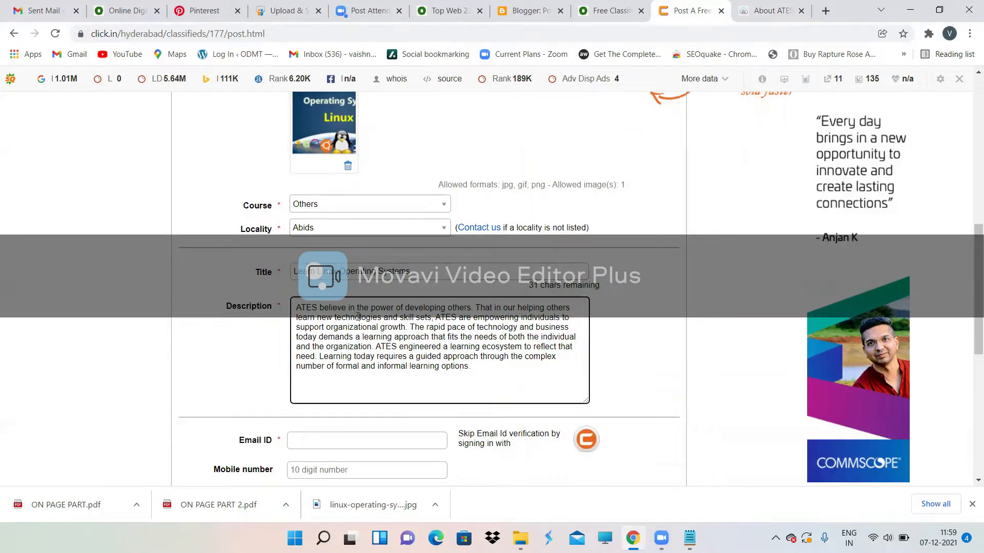
pyautogui.click(431, 267)
pyautogui.write('and cloud ')
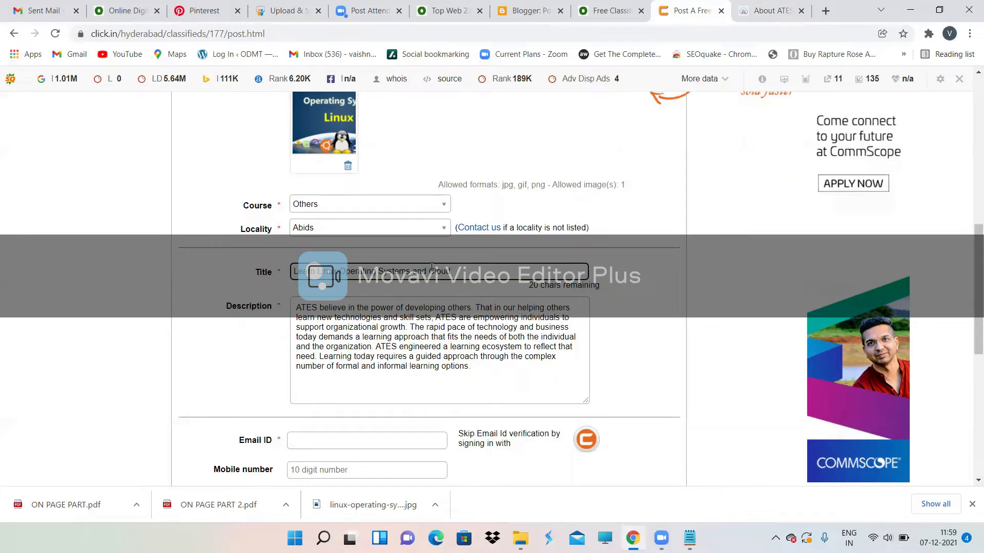
pyautogui.write('Computing')
# Step: Enter the contact mobile number, correcting an initially wrong number
pyautogui.scroll(-3, 405, 376)
pyautogui.click(342, 303)
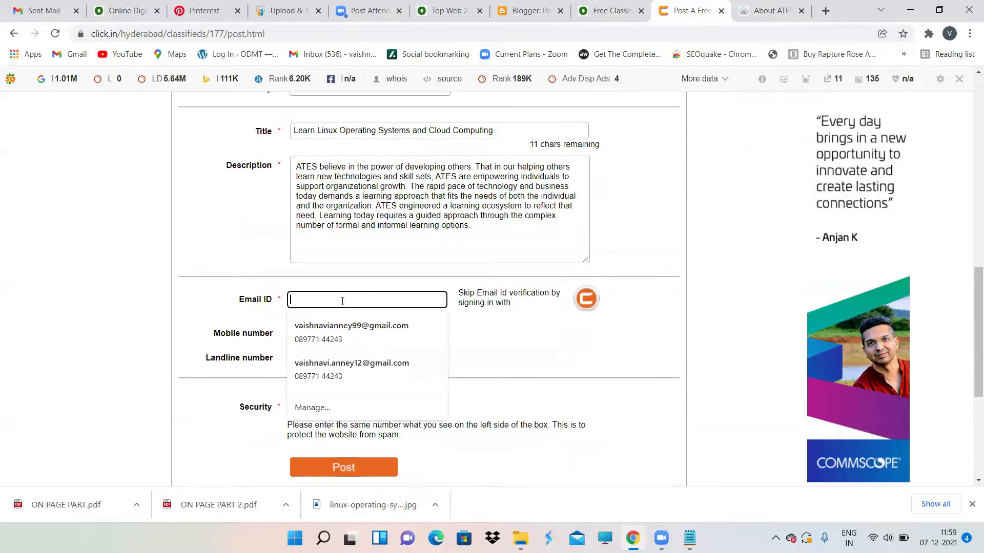
pyautogui.click(485, 344)
pyautogui.click(353, 332)
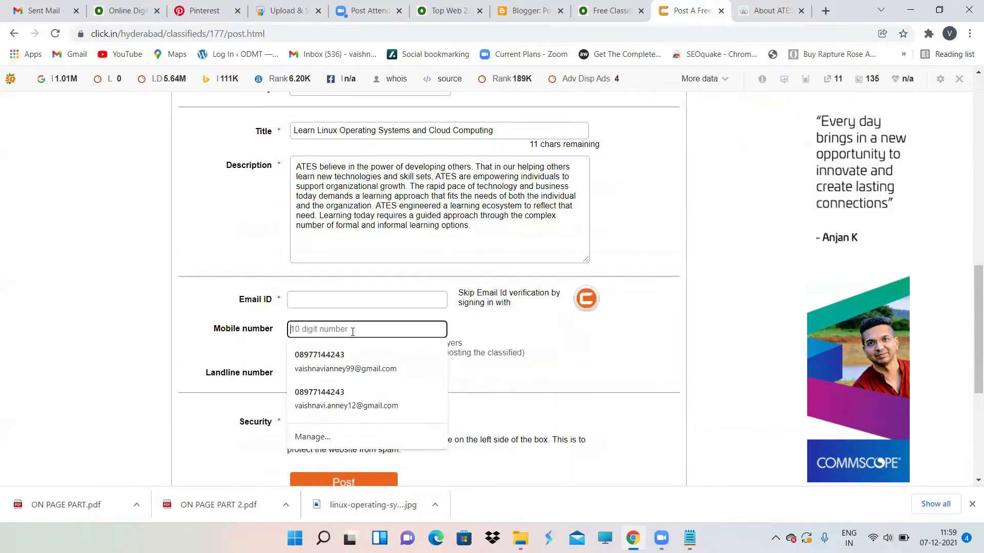
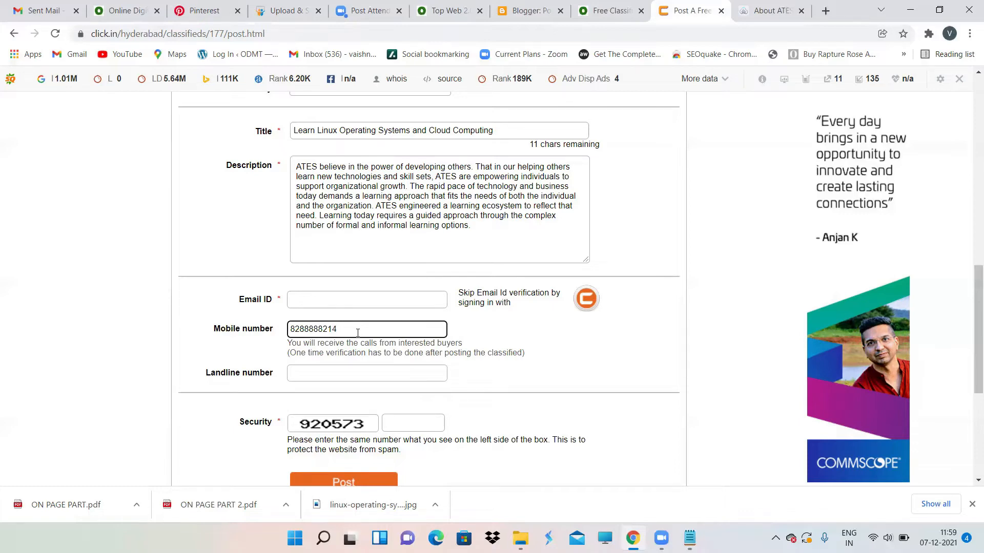
# Step: Fill in the contact e-mail address in the Email ID field
pyautogui.scroll(9, 563, 255)
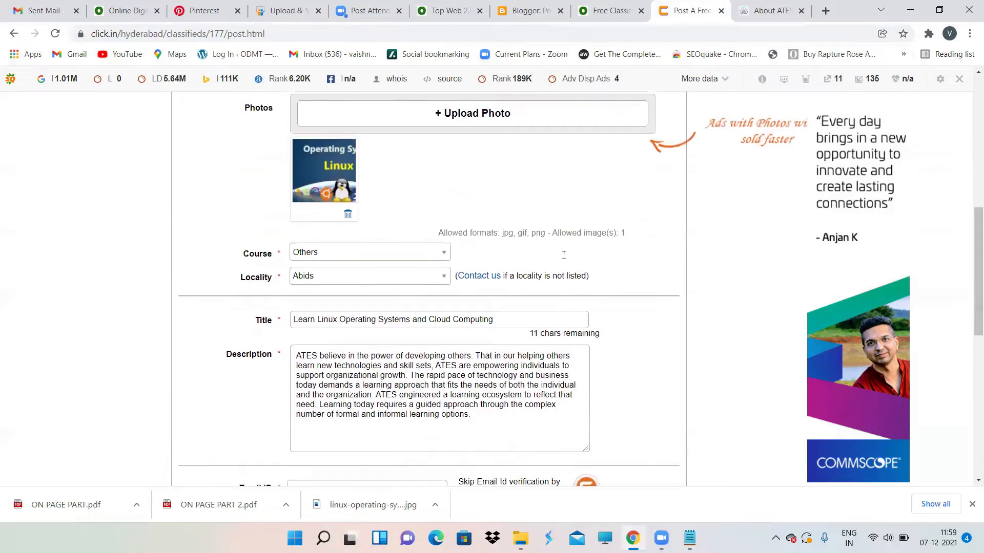
pyautogui.scroll(-8, 563, 255)
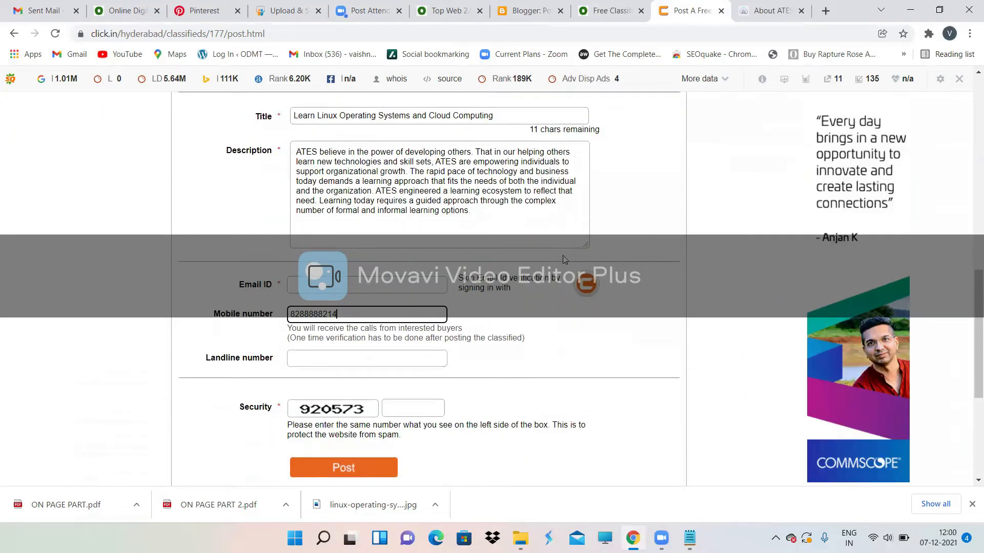
pyautogui.click(329, 283)
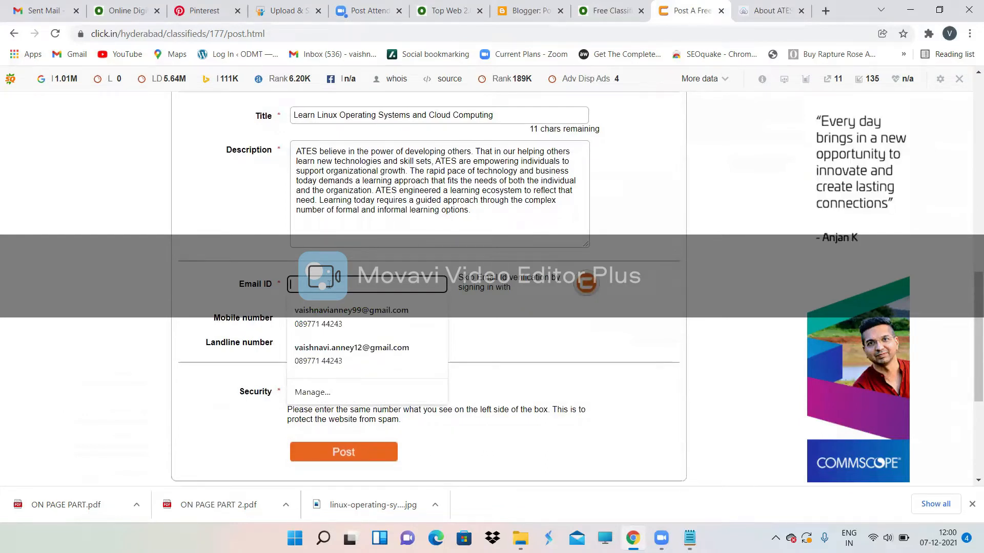
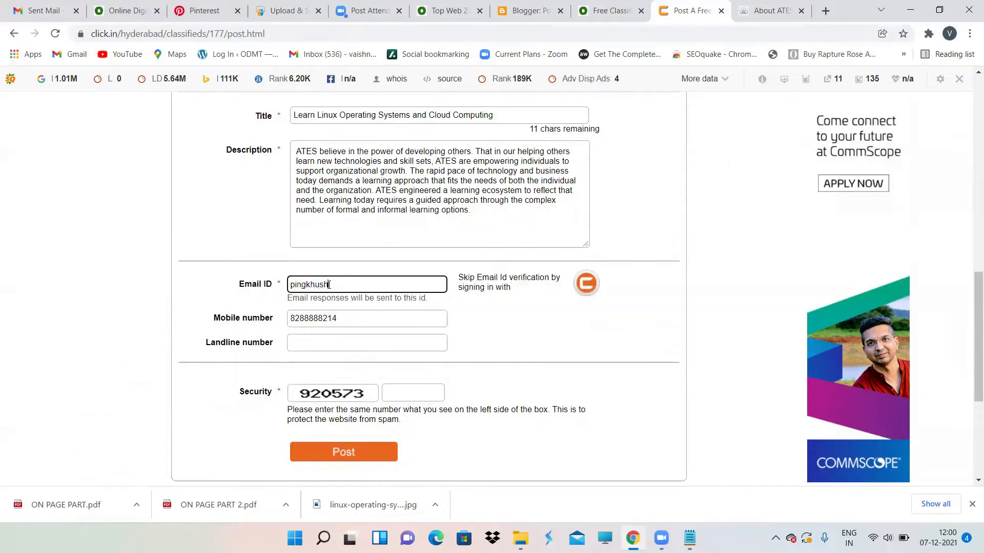
pyautogui.press('Left')
pyautogui.press('Left')
pyautogui.press('Left')
pyautogui.press('Left')
pyautogui.press('Left')
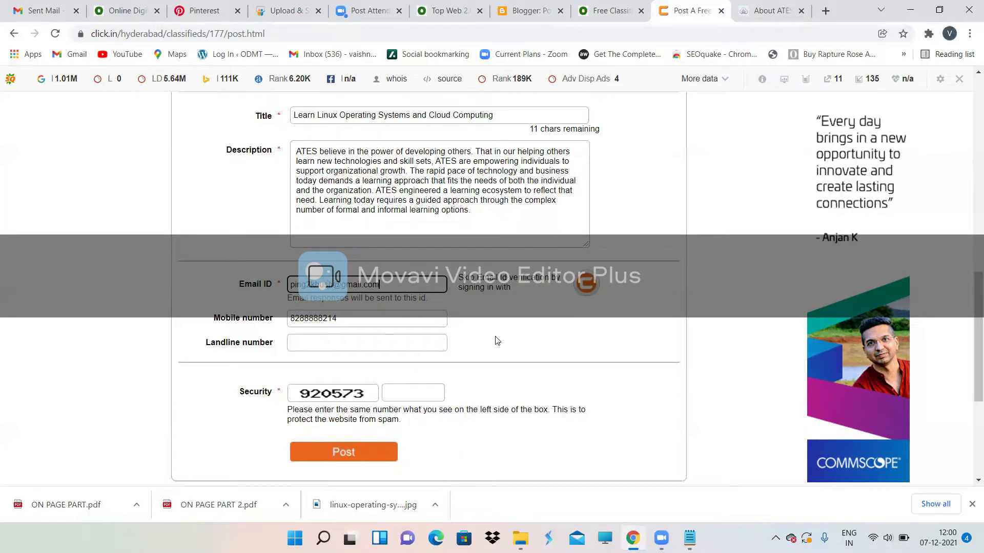
# Step: Enter the displayed security code and post the ad
pyautogui.scroll(-1, 408, 365)
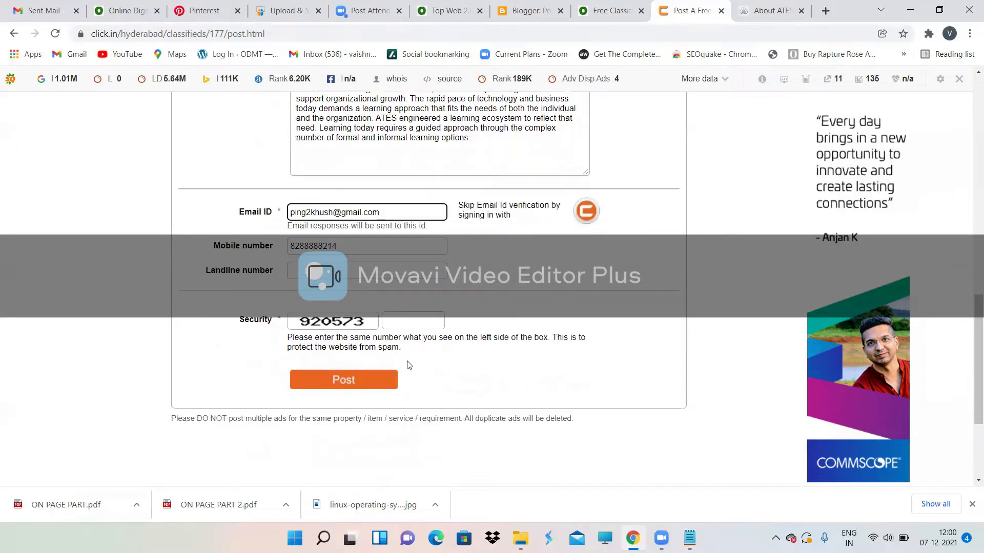
pyautogui.click(405, 314)
pyautogui.write('9205')
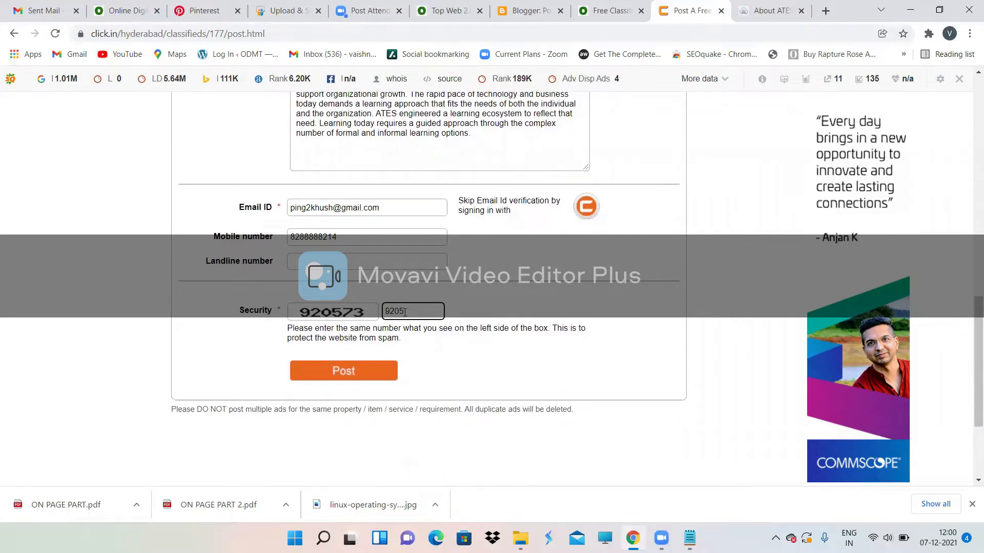
pyautogui.write('73')
pyautogui.click(363, 379)
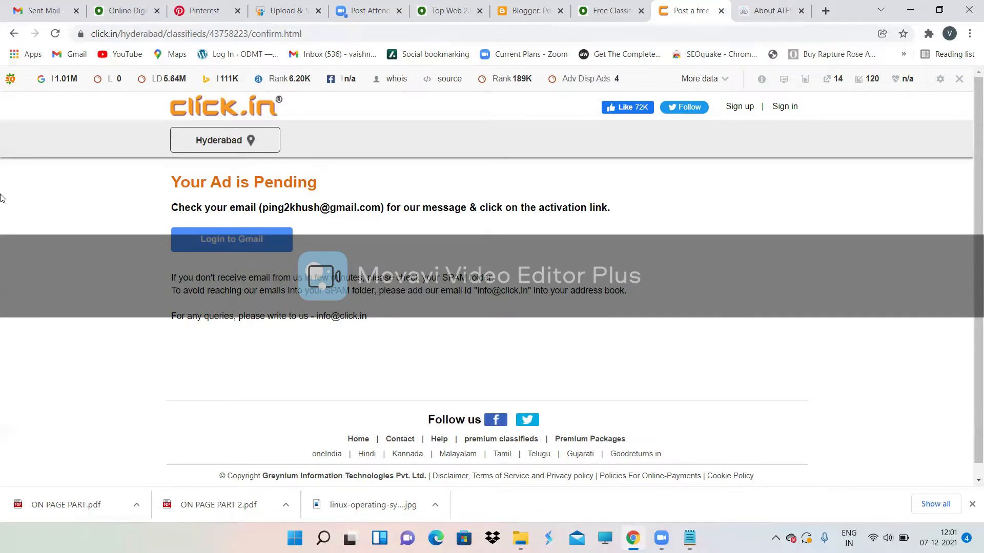
# Step: Reload the Your Ad is Pending page and disable the SEOquake bar for click.in
pyautogui.click(56, 33)
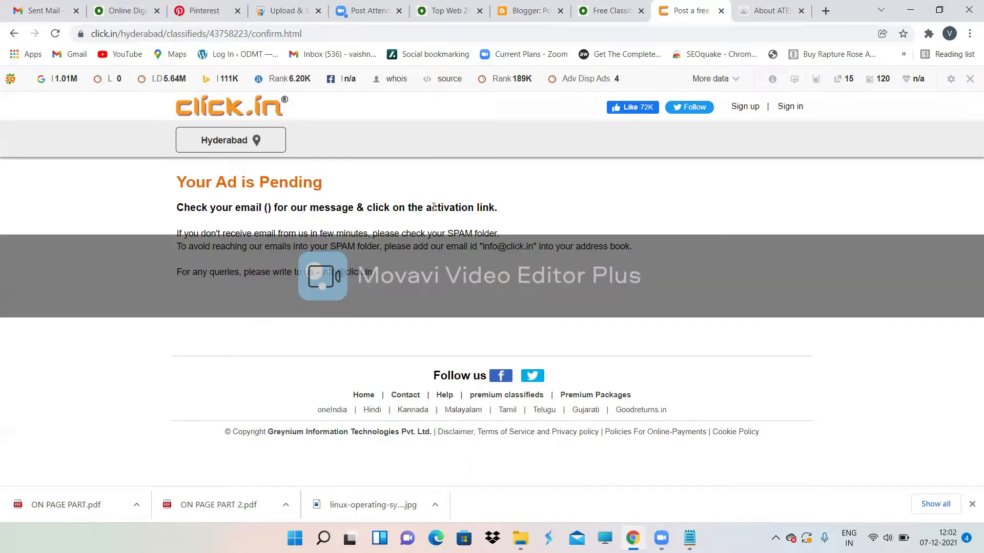
pyautogui.click(57, 35)
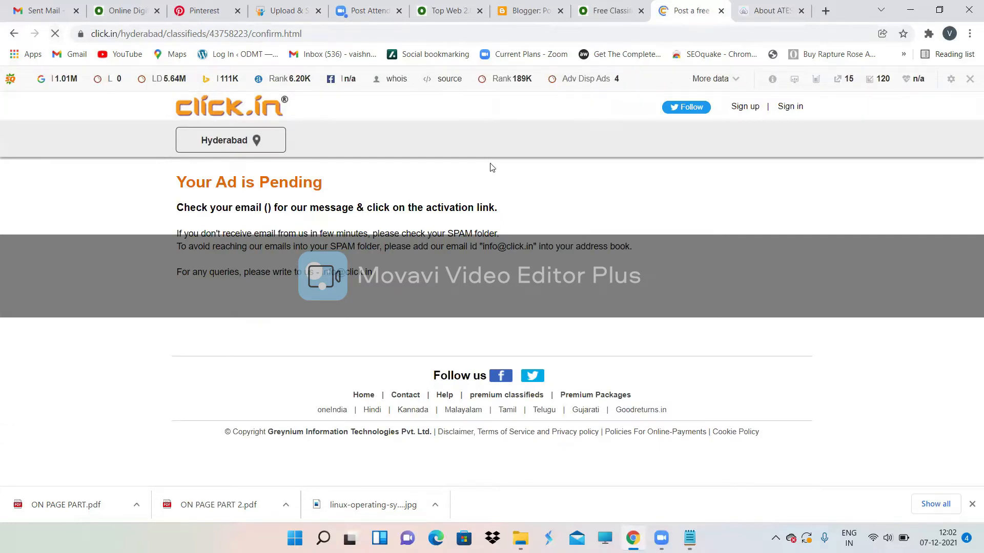
pyautogui.click(970, 81)
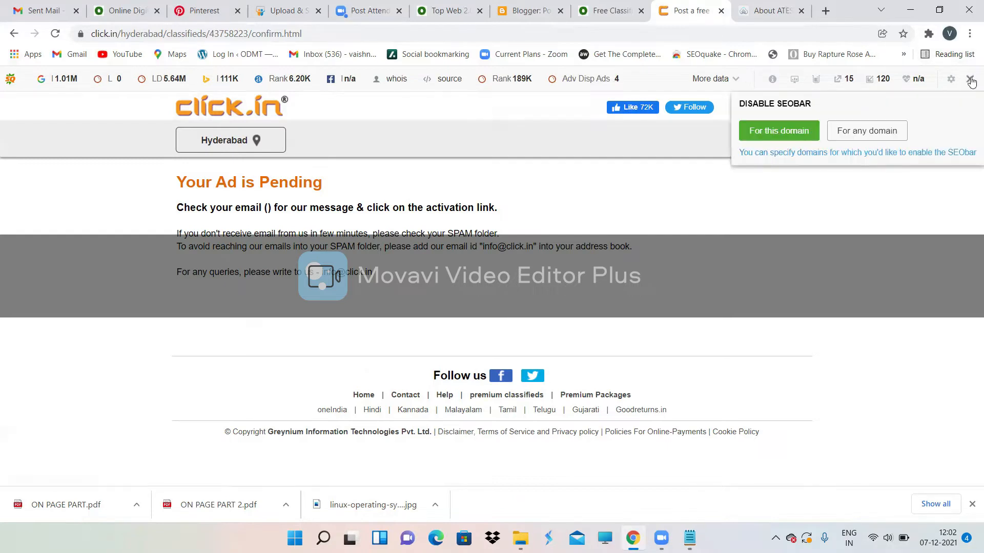
pyautogui.click(770, 133)
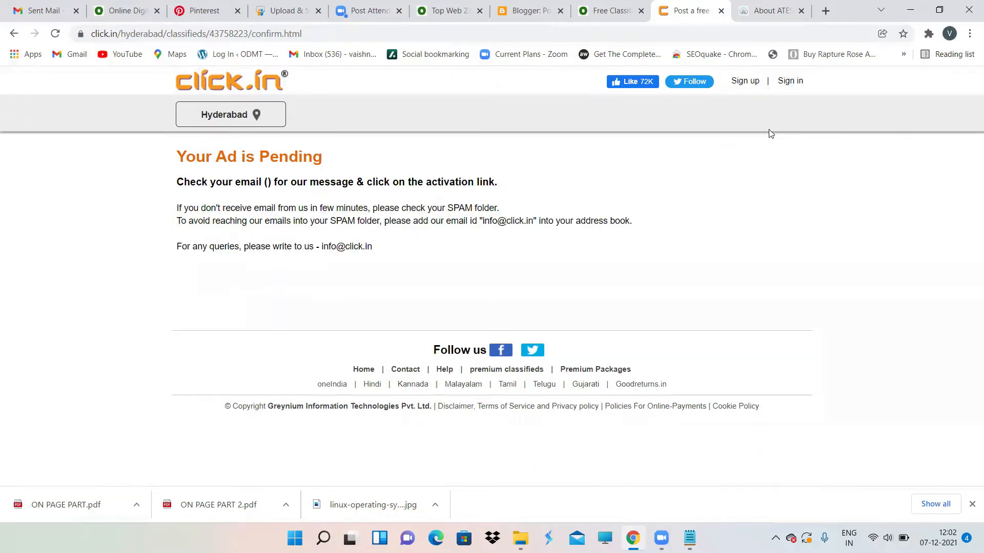
# Step: Start a new ad under Education & Learning > Professional courses
pyautogui.click(200, 87)
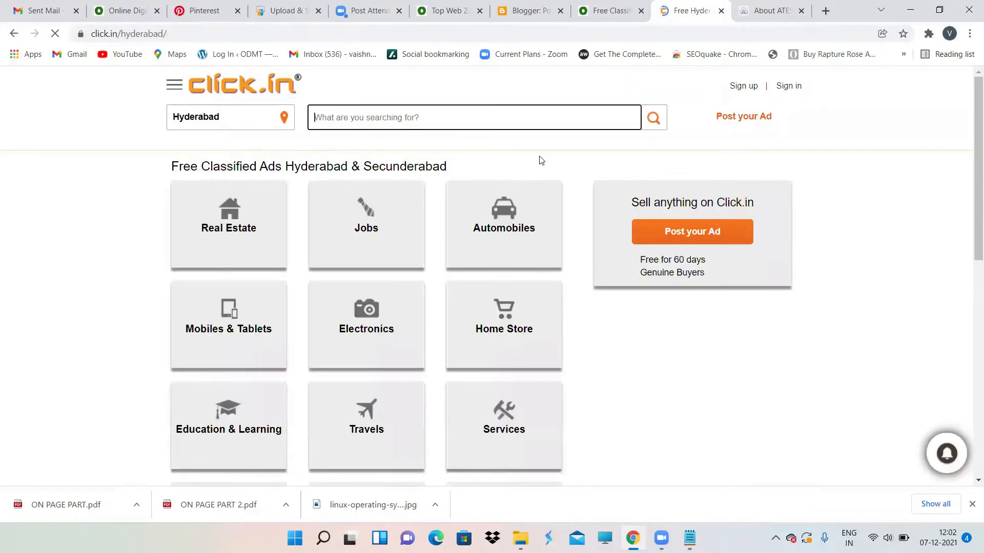
pyautogui.click(731, 119)
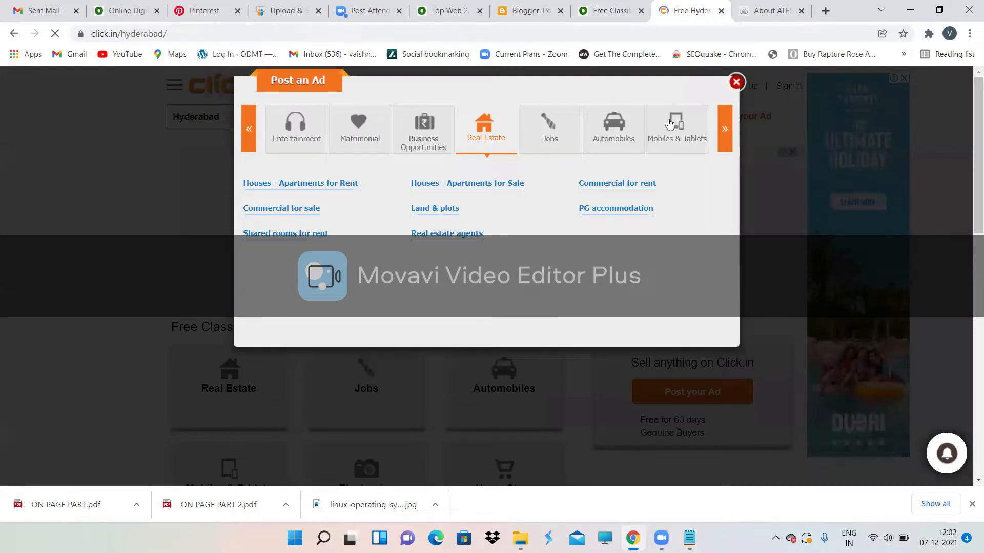
pyautogui.click(722, 125)
pyautogui.click(722, 125)
pyautogui.click(722, 125)
pyautogui.click(722, 125)
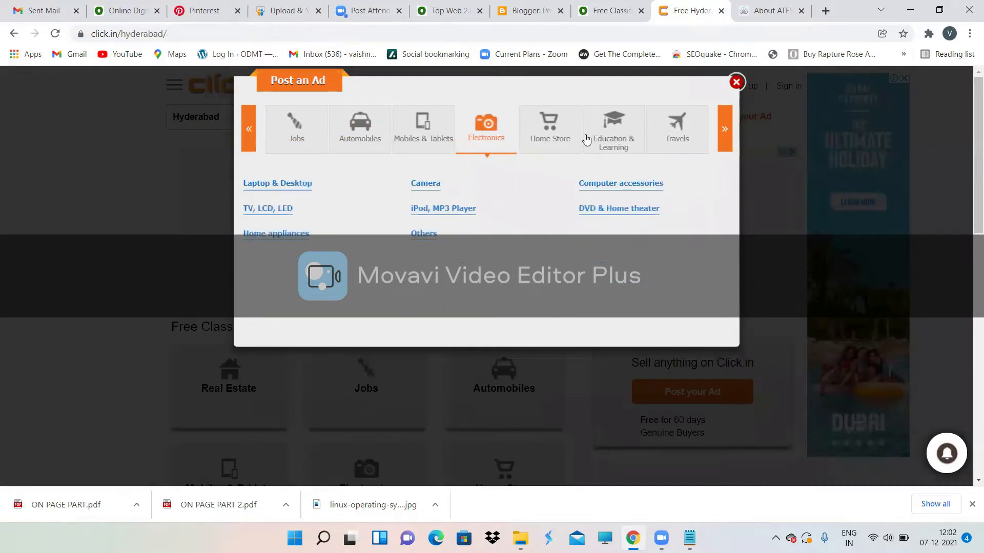
pyautogui.click(616, 120)
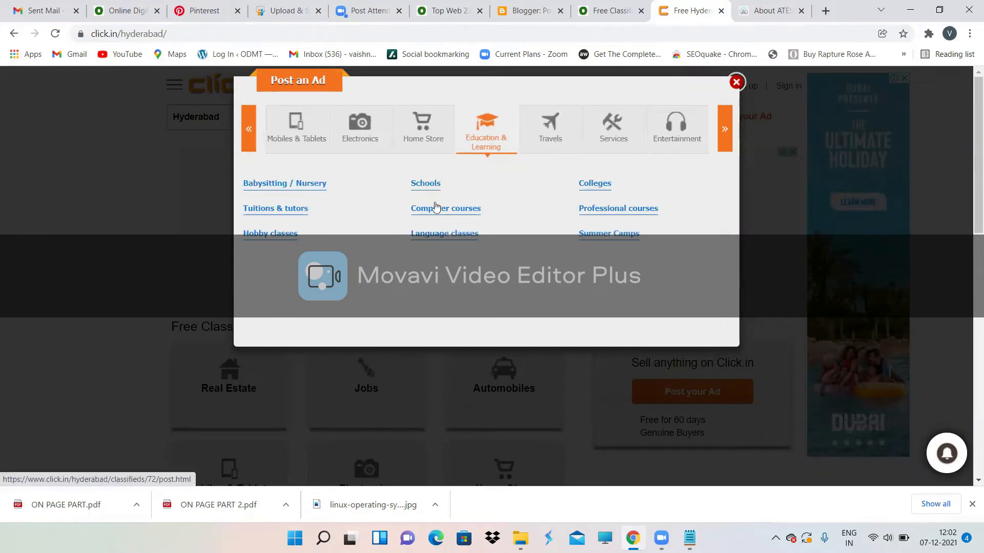
pyautogui.click(609, 211)
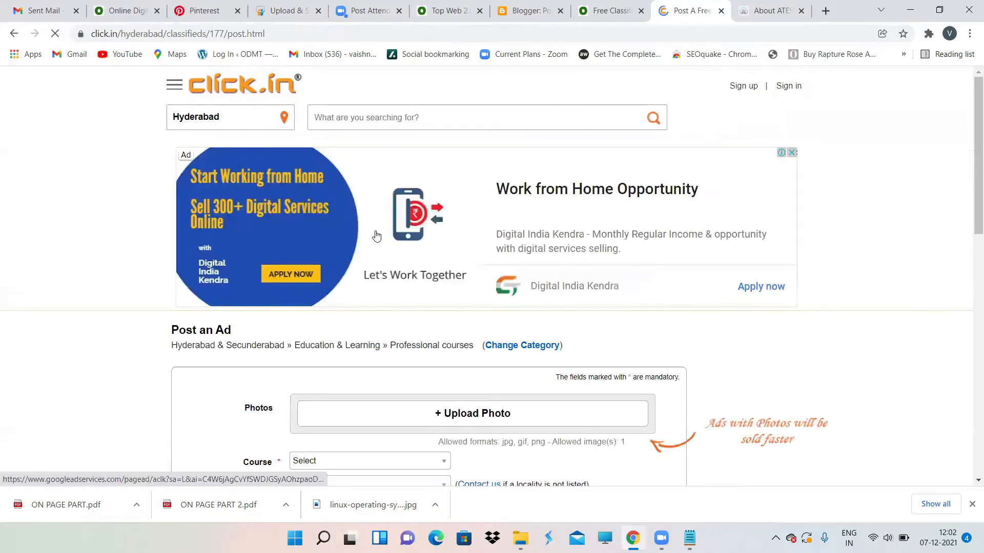
# Step: Set the ad's Course to Others and Locality to Abids
pyautogui.scroll(-4, 418, 302)
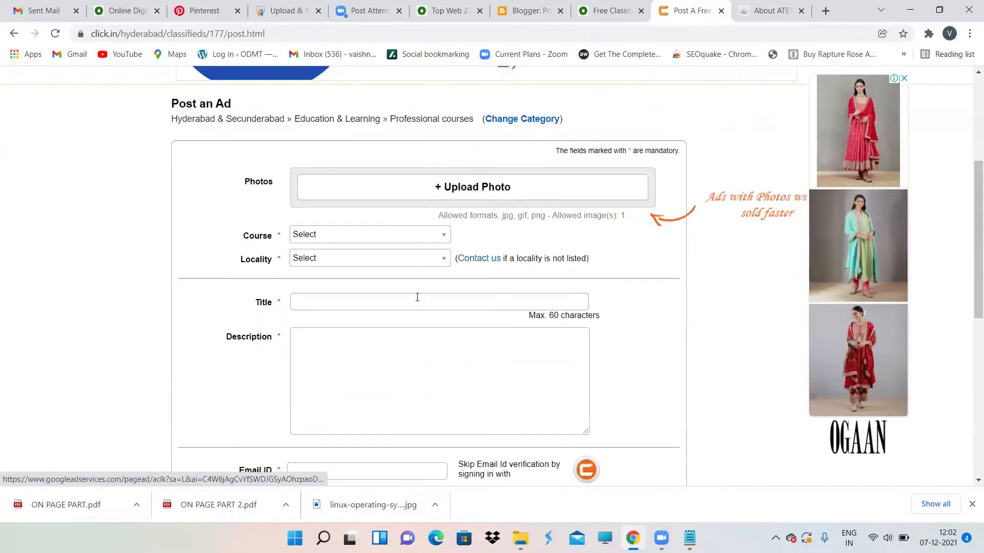
pyautogui.click(364, 236)
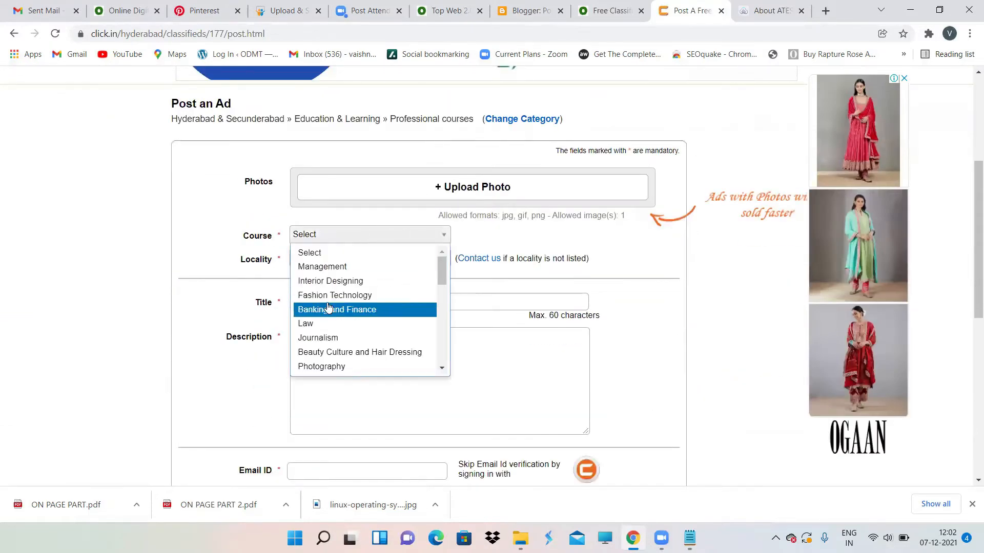
pyautogui.scroll(-5, 338, 357)
pyautogui.click(334, 366)
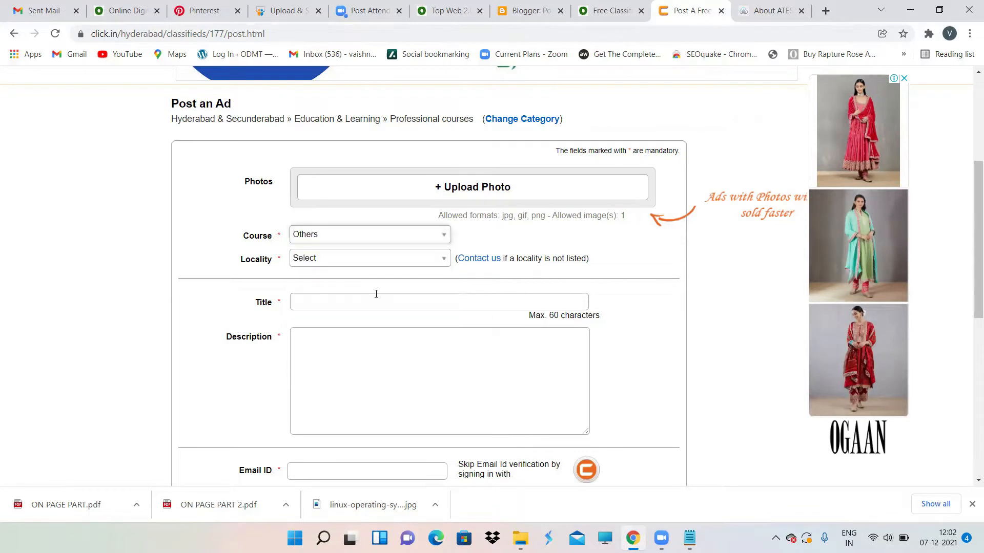
pyautogui.click(343, 263)
pyautogui.click(313, 323)
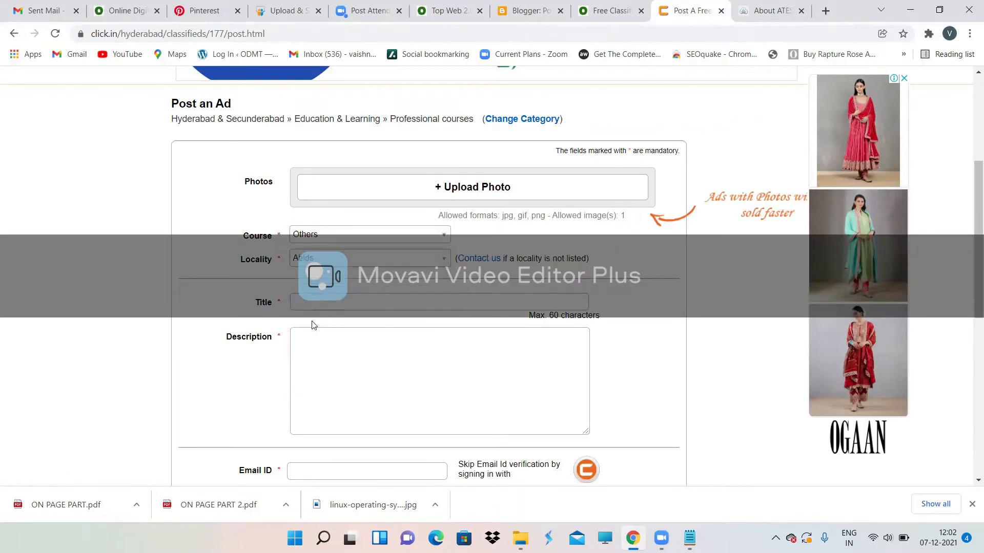
# Step: Title the ad 'Learn Digital Marketing Training Online'
pyautogui.click(336, 305)
pyautogui.write('L')
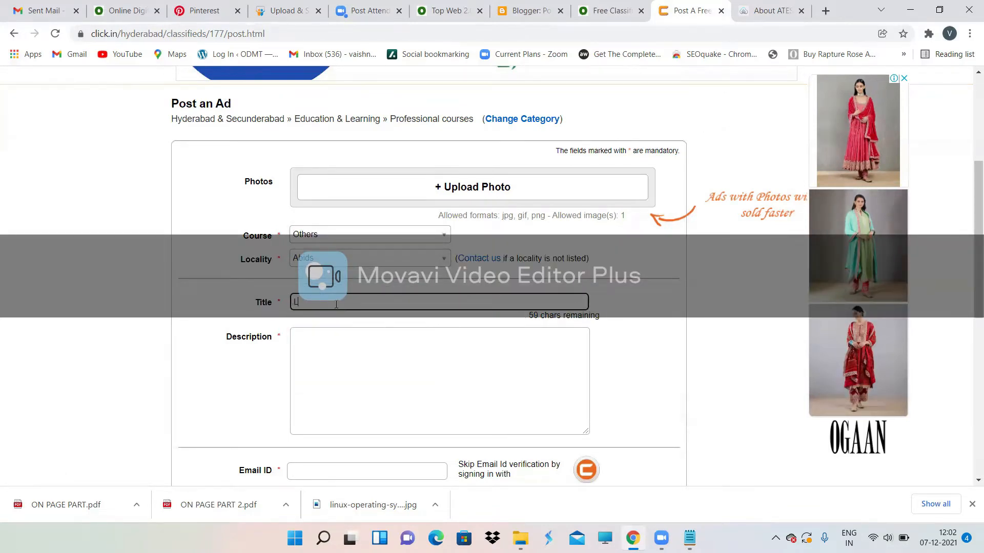
pyautogui.write('earn Digital Marketing t')
pyautogui.press('BackSpace')
pyautogui.write('T')
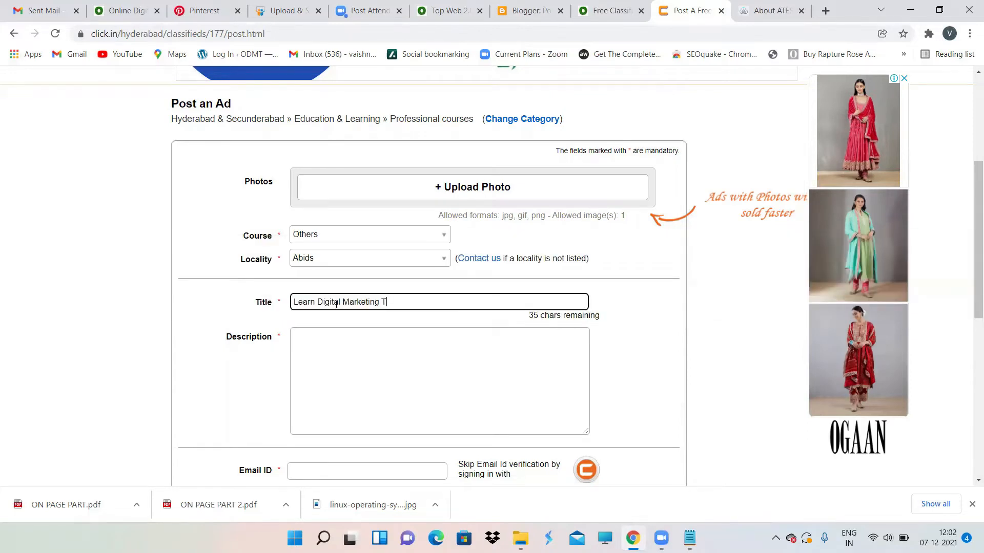
pyautogui.write('raining Online')
pyautogui.click(325, 337)
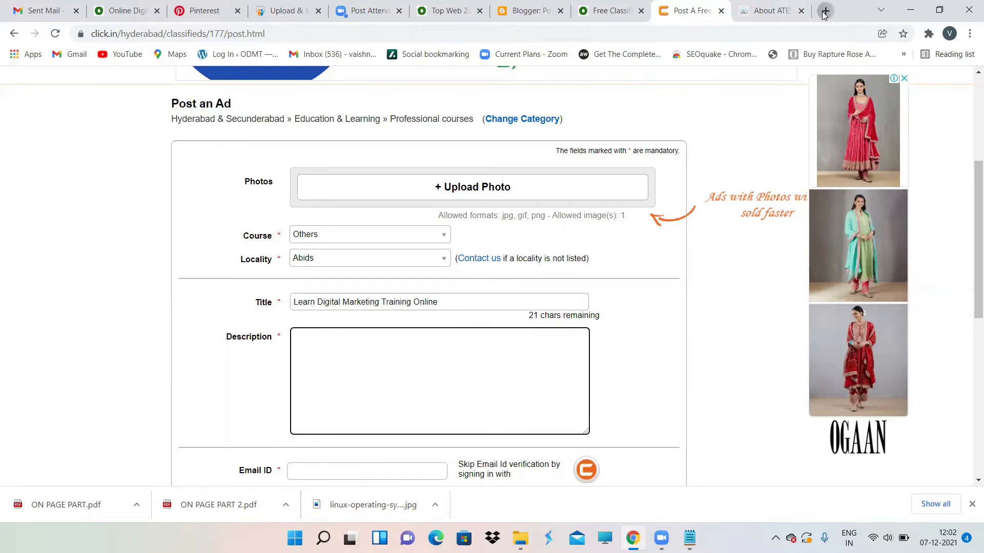
pyautogui.click(825, 11)
# Step: Load odmt.in and copy its intro paragraph on digital marketing careers
pyautogui.write('odmt')
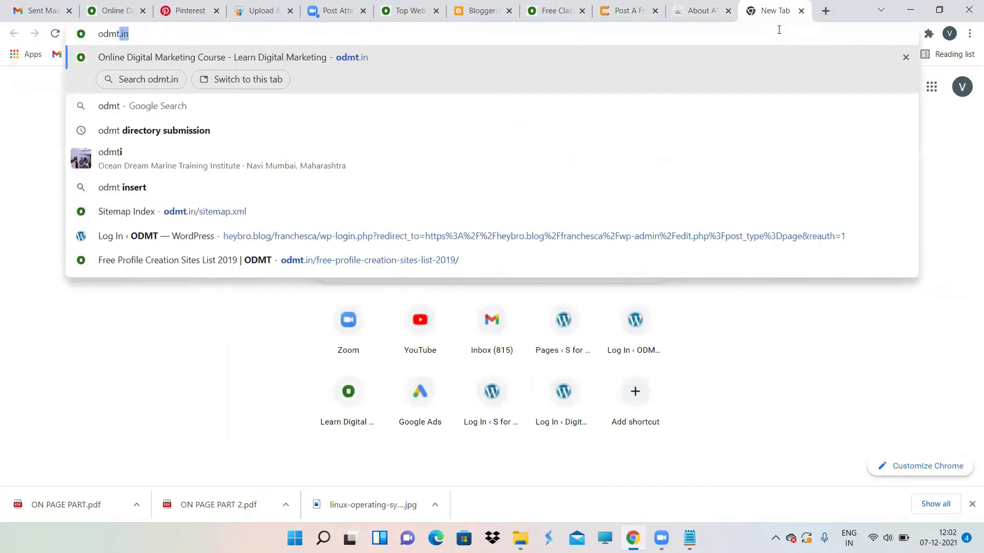
pyautogui.press('Return')
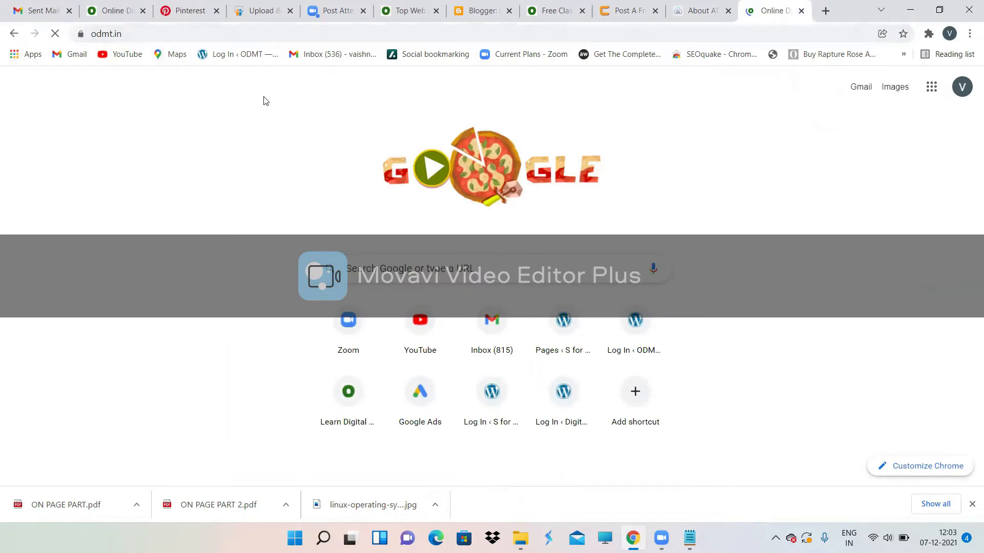
pyautogui.scroll(-2, 412, 292)
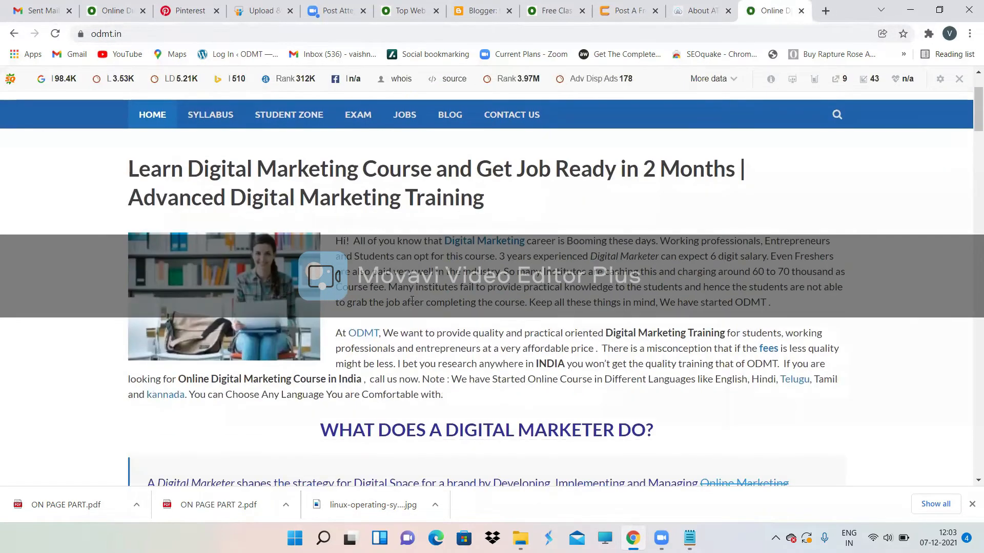
pyautogui.moveTo(500, 272); pyautogui.dragTo(331, 240)
pyautogui.hotkey('ctrl', 'c')
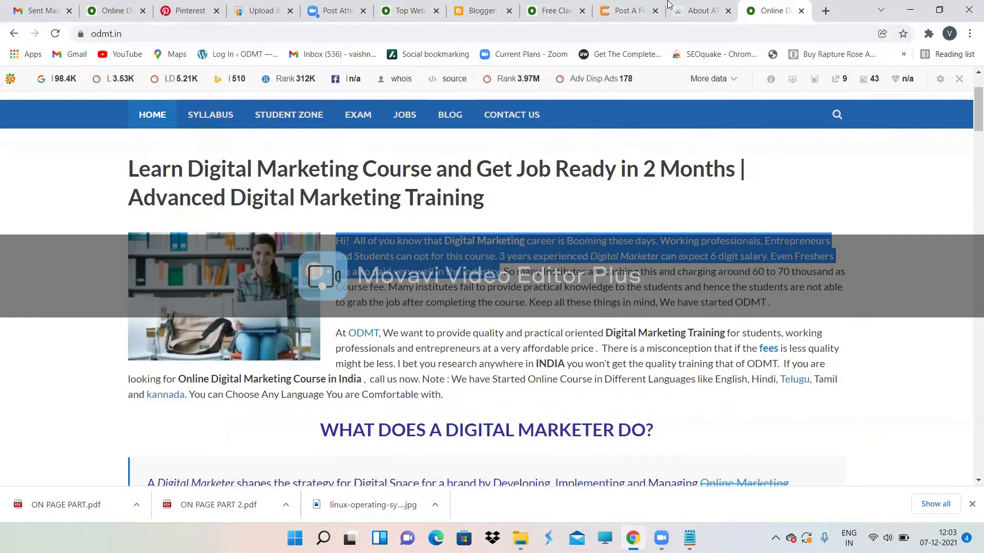
pyautogui.click(689, 7)
pyautogui.click(604, 5)
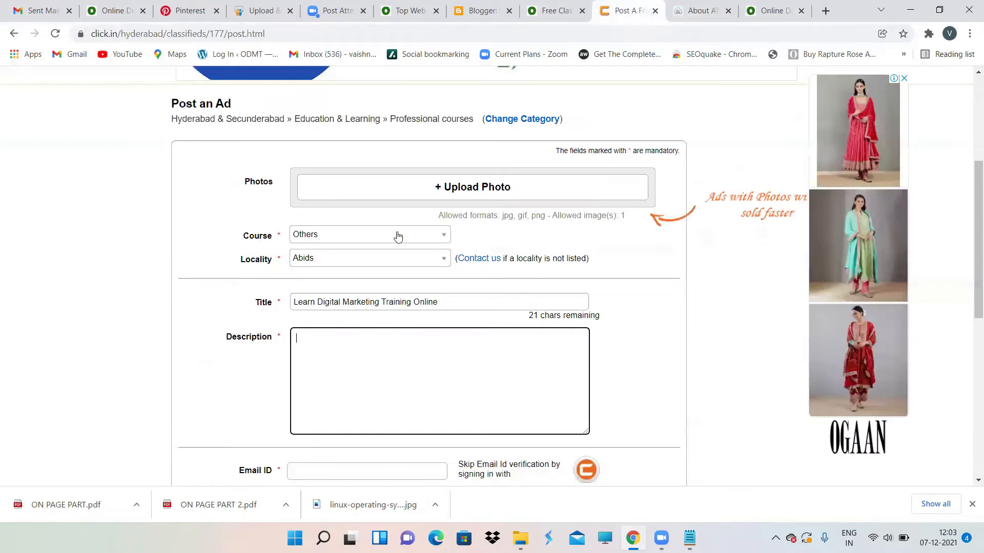
# Step: Paste the ODMT careers paragraph as the ad's description
pyautogui.click(371, 358)
pyautogui.hotkey('ctrl', 'v')
pyautogui.scroll(-1, 371, 360)
pyautogui.scroll(-3, 371, 360)
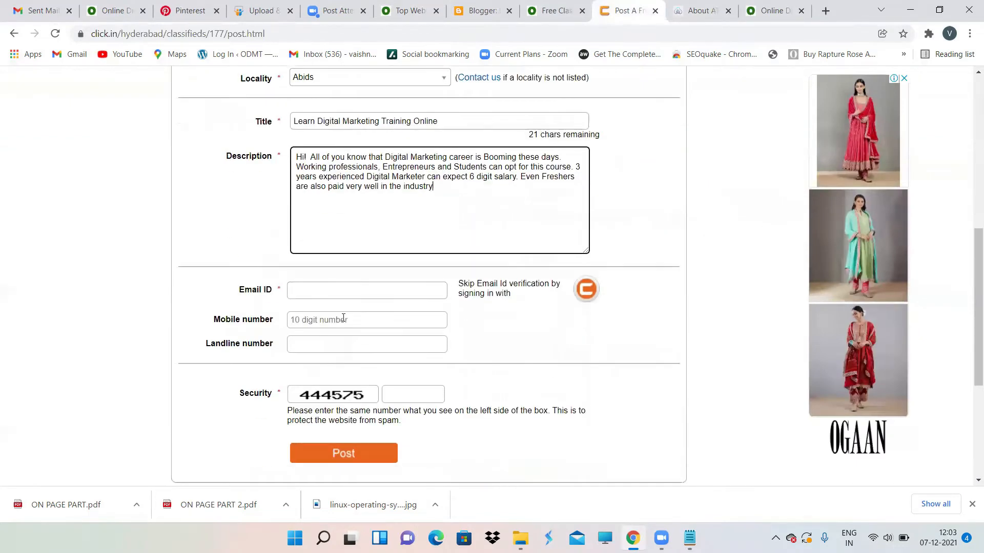
# Step: Autofill the saved e-mail and mobile, drop the leading 0, enter the security number, submit
pyautogui.click(329, 291)
pyautogui.click(317, 326)
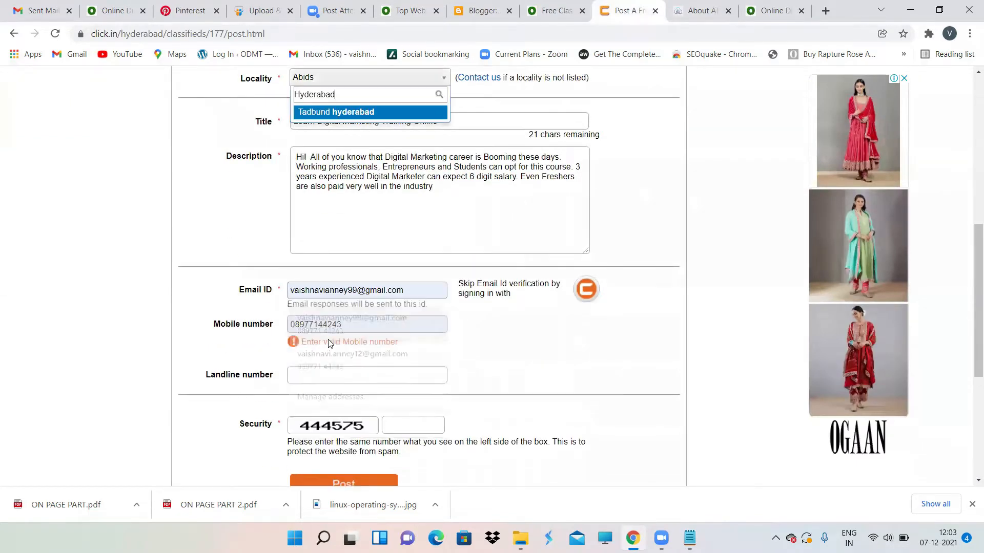
pyautogui.click(296, 320)
pyautogui.press('BackSpace')
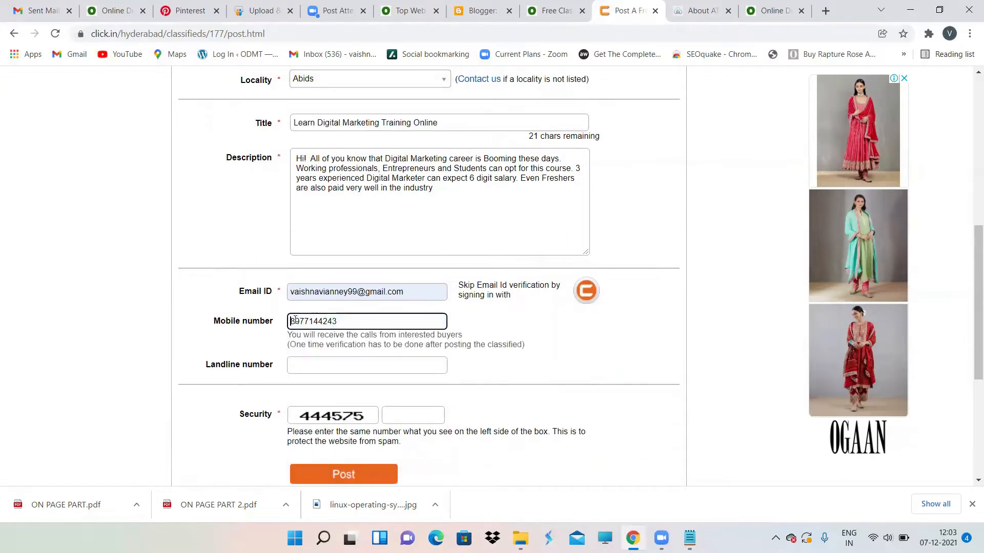
pyautogui.click(414, 410)
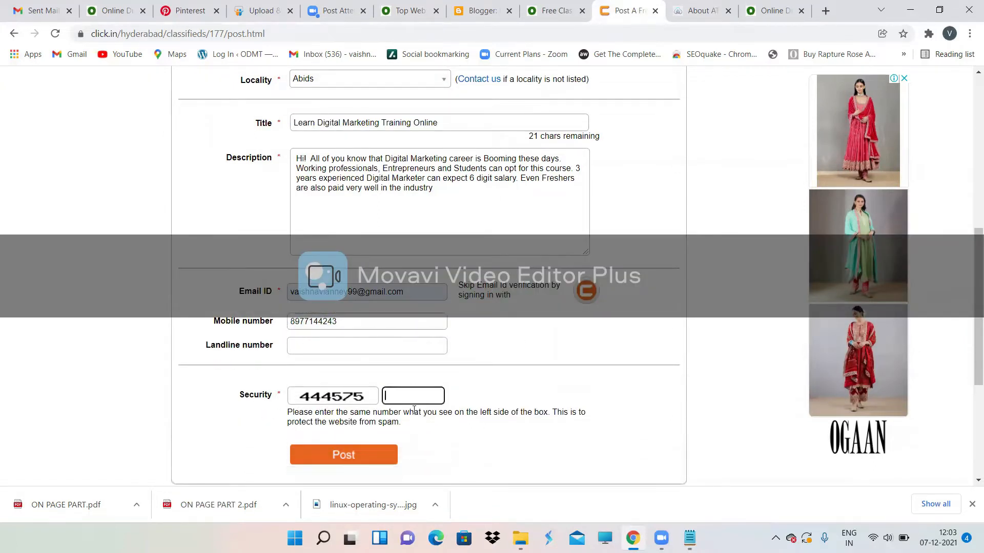
pyautogui.write('444575')
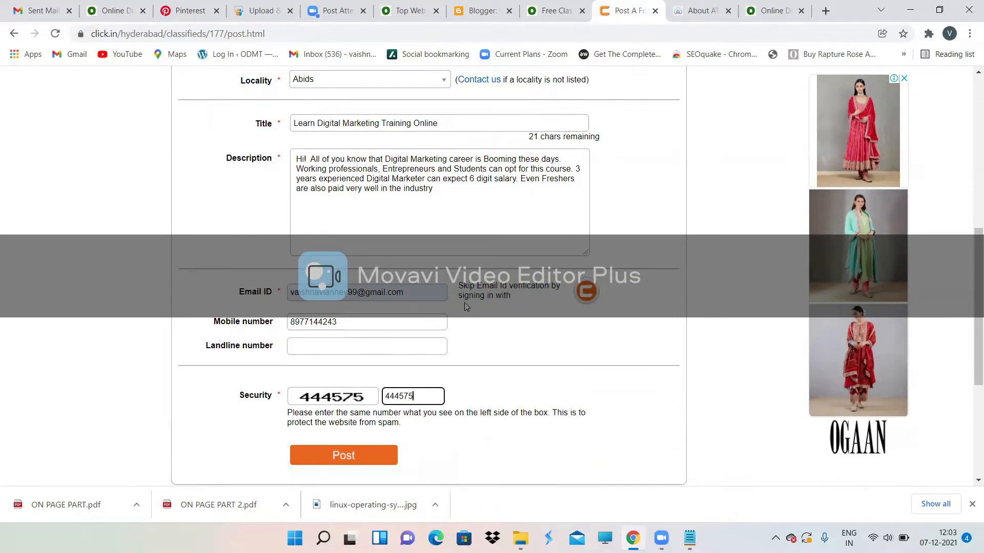
pyautogui.press('Return')
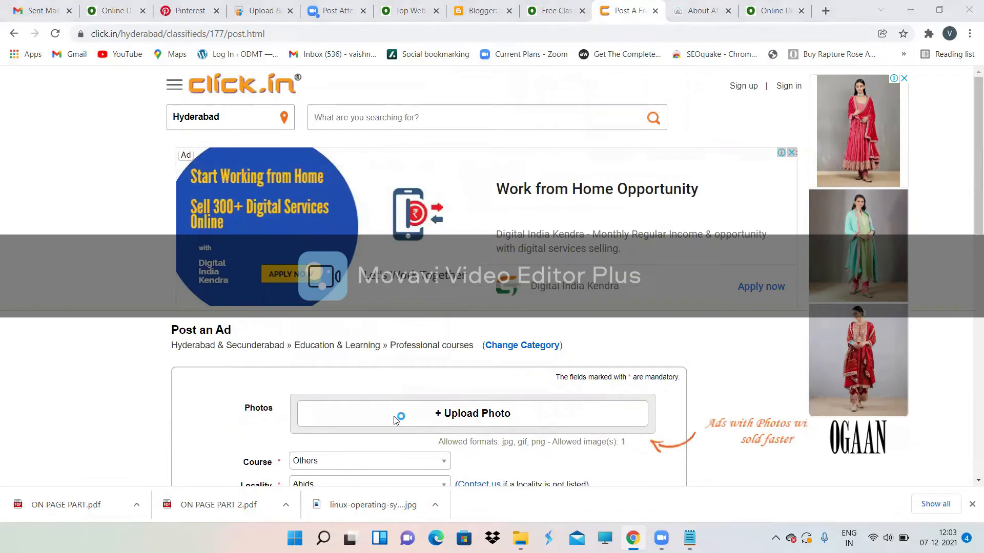
# Step: Attach the DIGITAL MARKETING (1) image from Downloads as the ad's photo
pyautogui.click(395, 421)
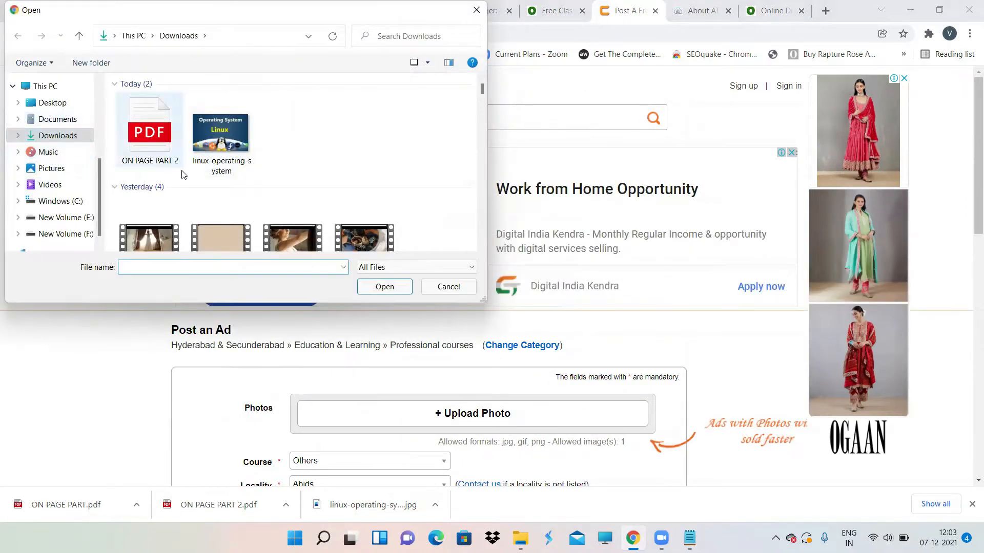
pyautogui.scroll(-8, 244, 185)
pyautogui.scroll(-10, 244, 184)
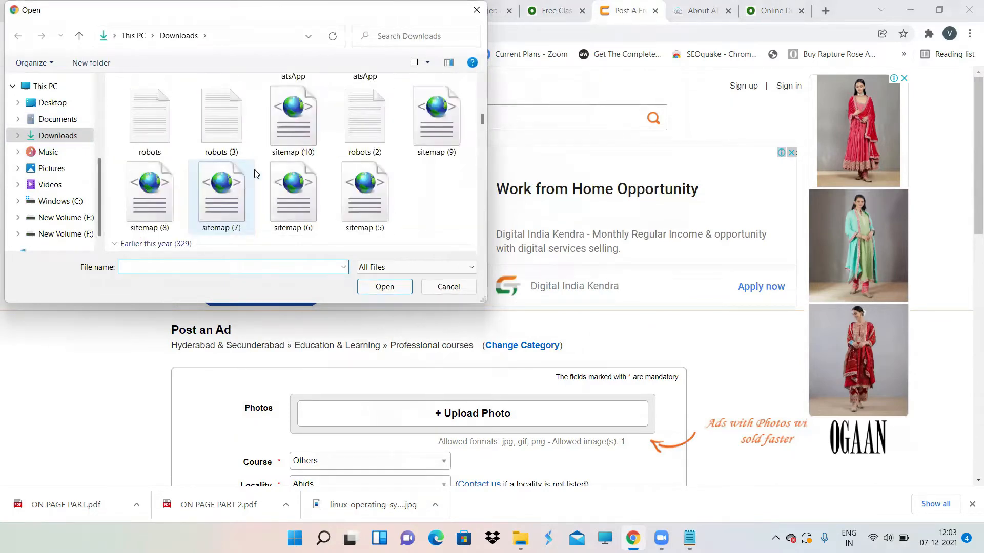
pyautogui.scroll(-10, 325, 177)
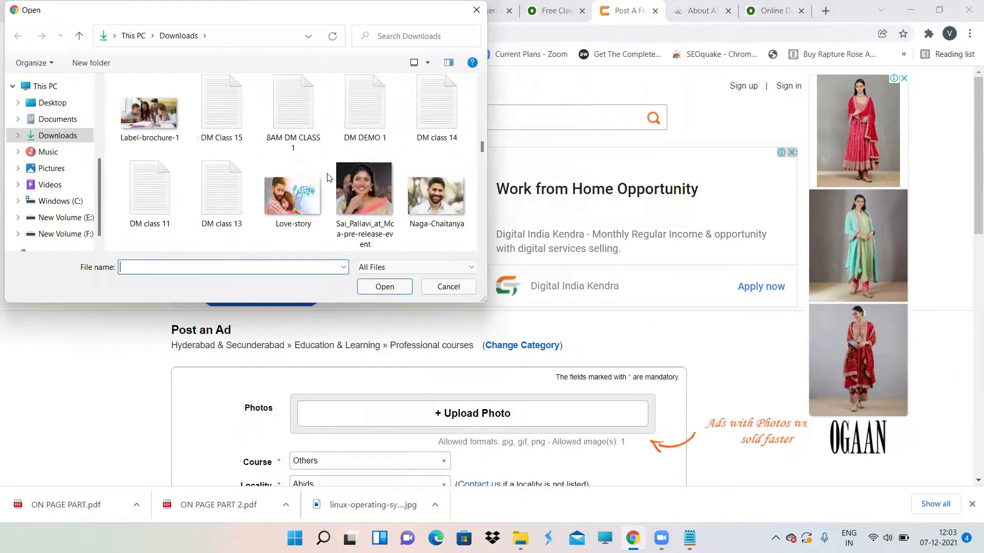
pyautogui.scroll(-5, 328, 177)
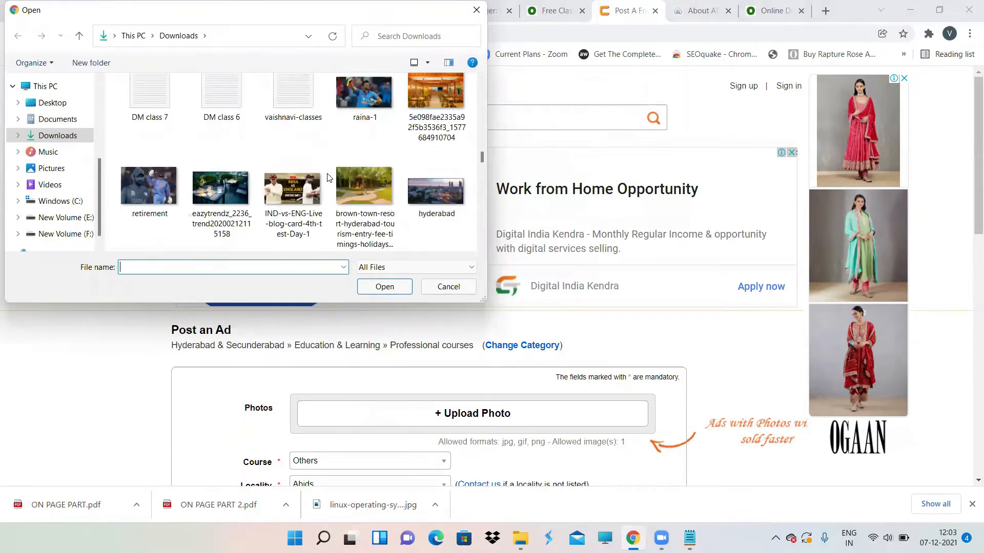
pyautogui.scroll(-8, 328, 177)
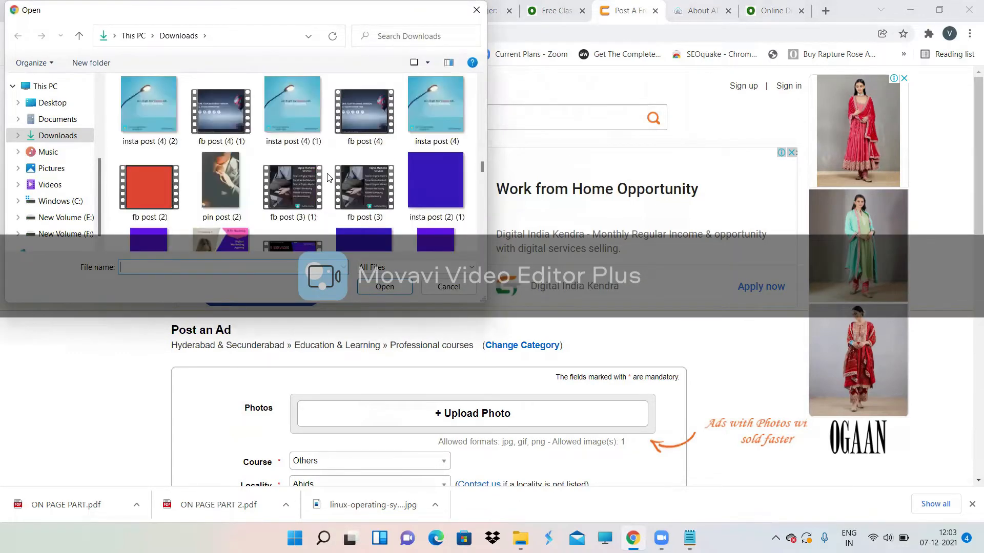
pyautogui.scroll(-12, 328, 177)
pyautogui.scroll(10, 328, 177)
pyautogui.scroll(12, 328, 178)
pyautogui.scroll(4, 329, 177)
pyautogui.scroll(6, 328, 178)
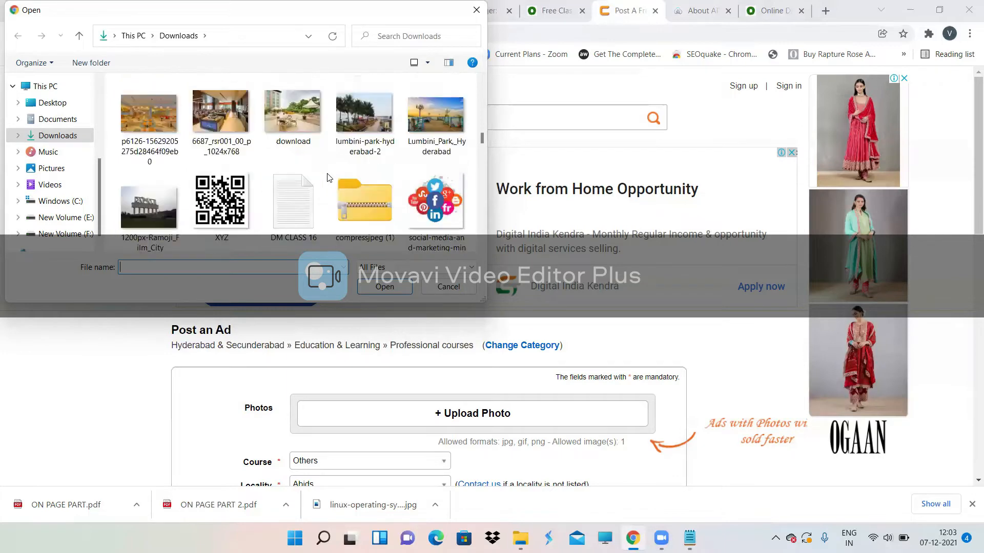
pyautogui.scroll(-5, 242, 148)
pyautogui.doubleClick(243, 146)
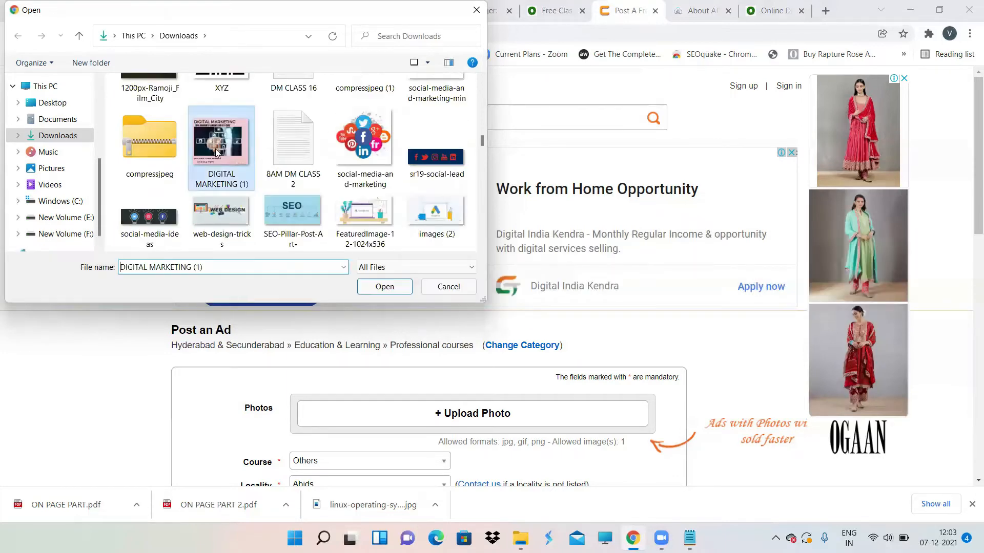
pyautogui.scroll(-5, 591, 286)
pyautogui.scroll(-8, 592, 285)
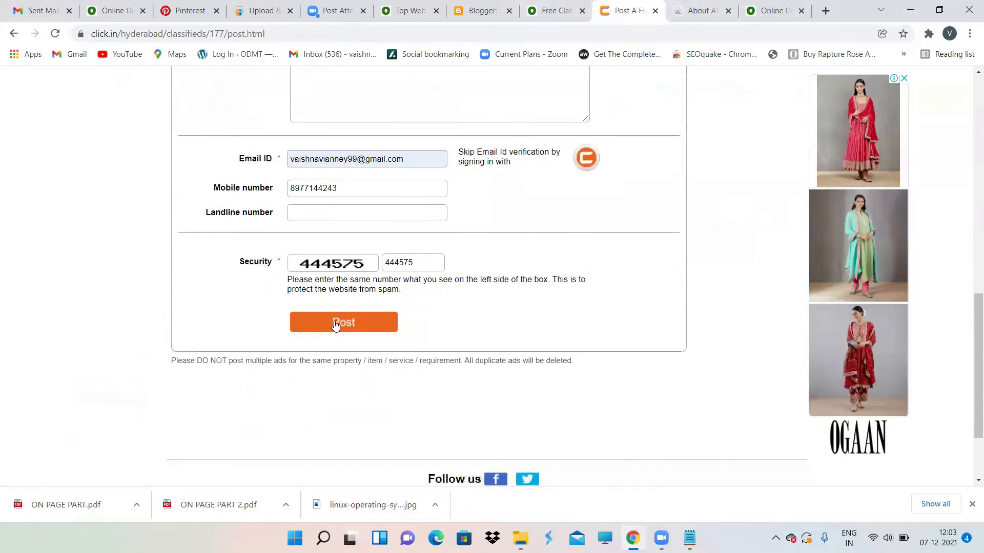
# Step: After the duplicate-title error, shorten the ad title to 'Learn Digital Marketing Training' and resubmit
pyautogui.click(335, 325)
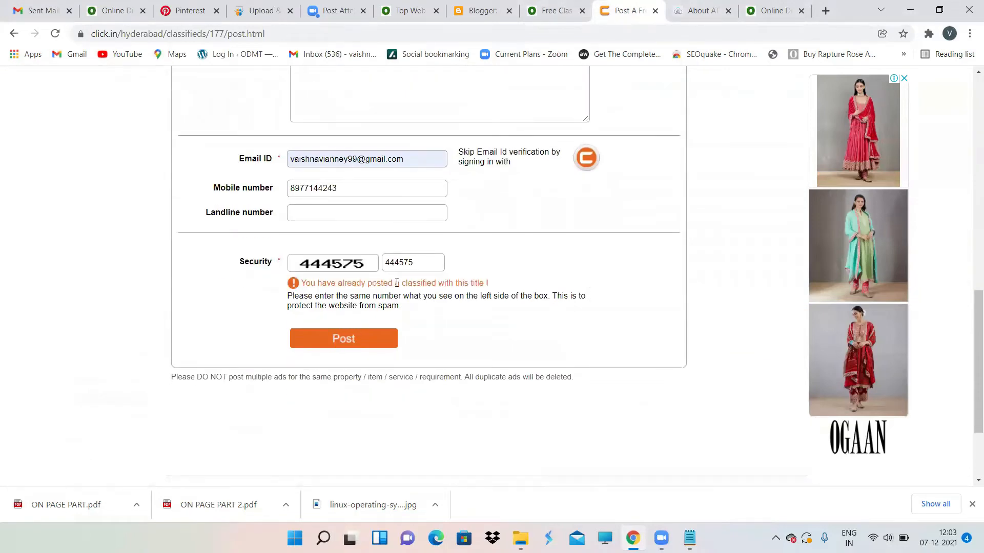
pyautogui.scroll(5, 430, 294)
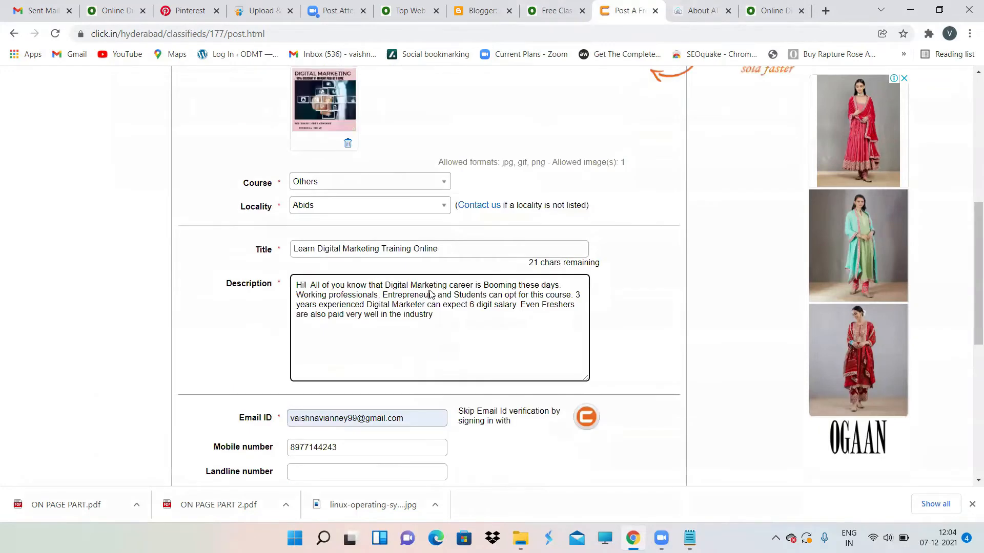
pyautogui.moveTo(442, 234); pyautogui.dragTo(416, 237)
pyautogui.press('BackSpace')
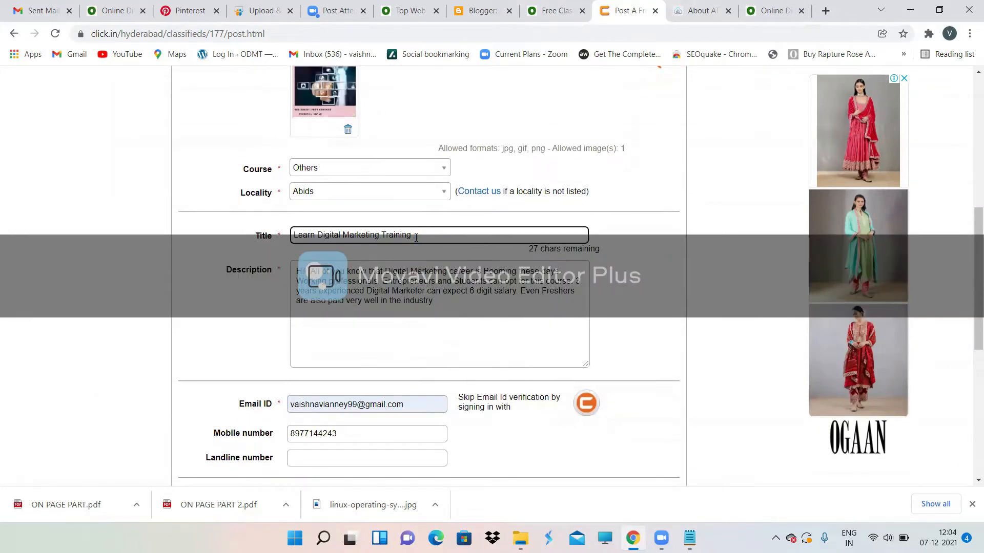
pyautogui.scroll(-5, 416, 237)
pyautogui.click(337, 351)
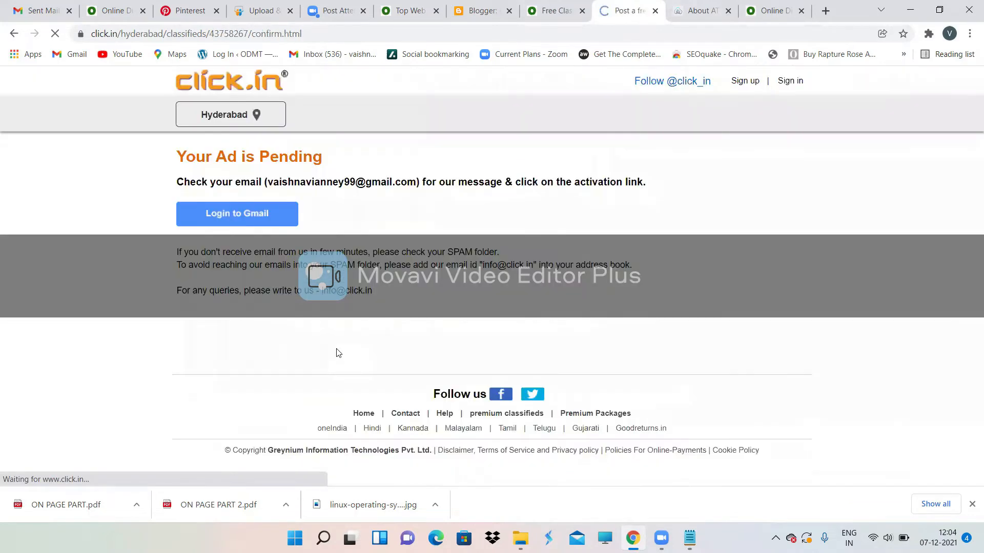
pyautogui.click(50, 3)
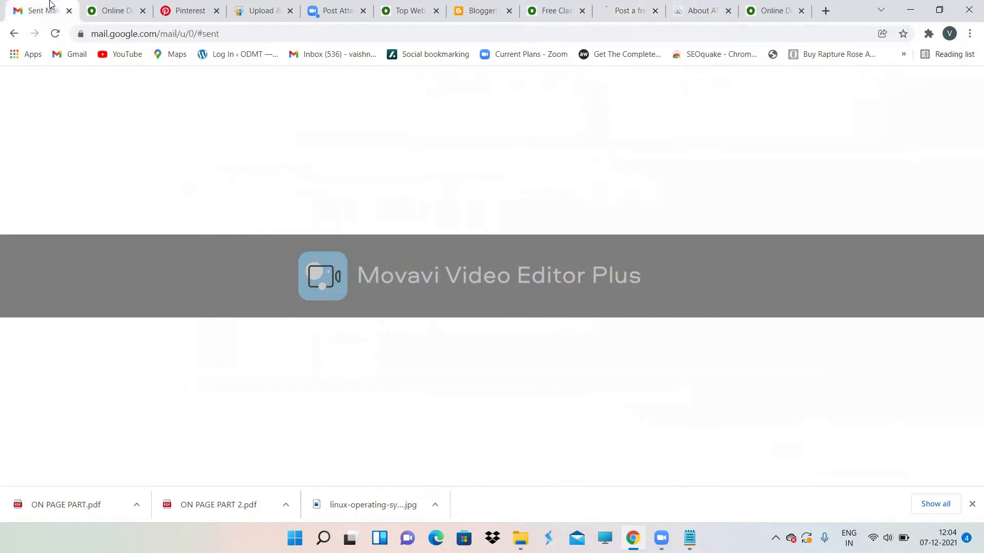
# Step: Open the Click.in 'Publish your classified' email in the refreshed inbox and follow its publish link
pyautogui.click(54, 169)
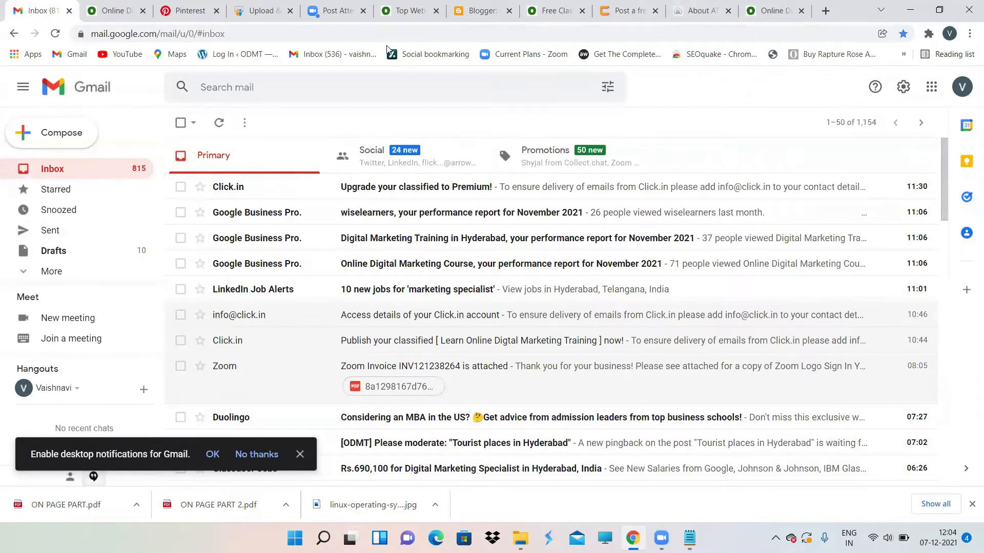
pyautogui.click(55, 34)
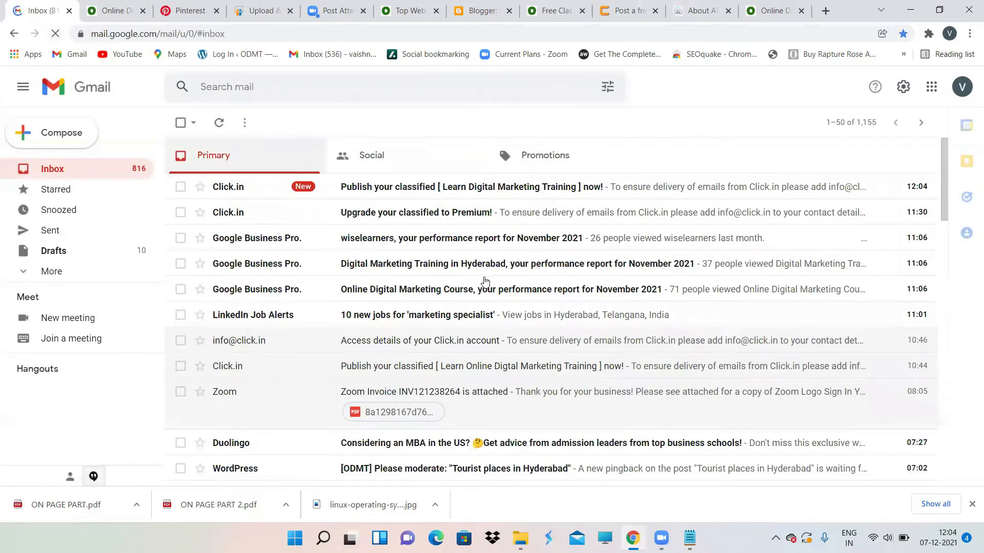
pyautogui.click(564, 187)
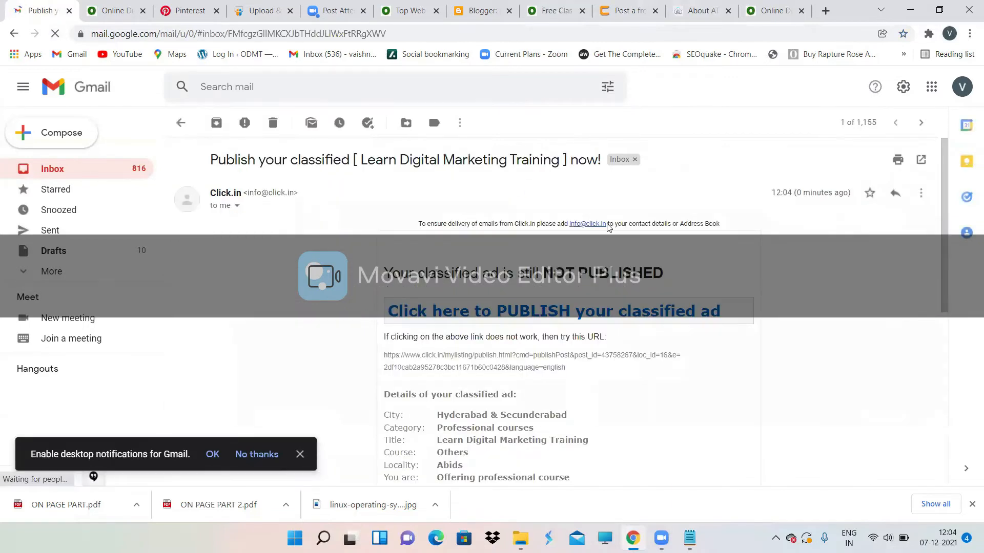
pyautogui.scroll(-2, 607, 227)
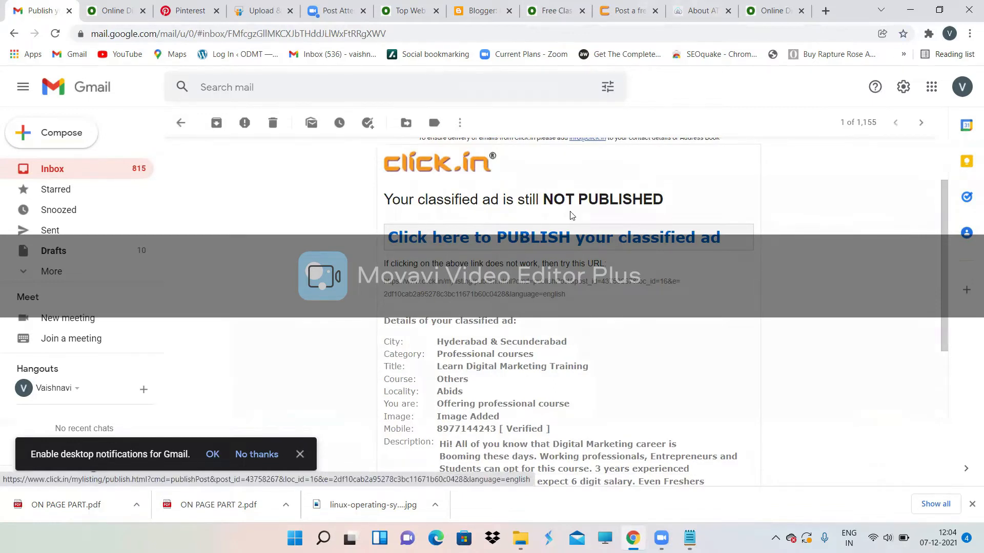
pyautogui.click(569, 240)
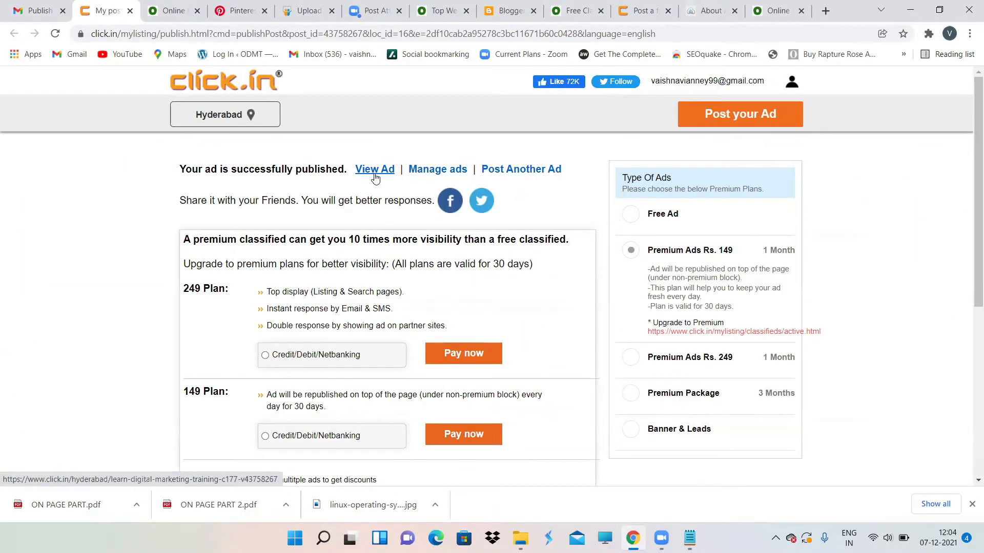
# Step: Browse the live Learn Digital Marketing Training listing's image and description, then open a new tab
pyautogui.scroll(-3, 374, 176)
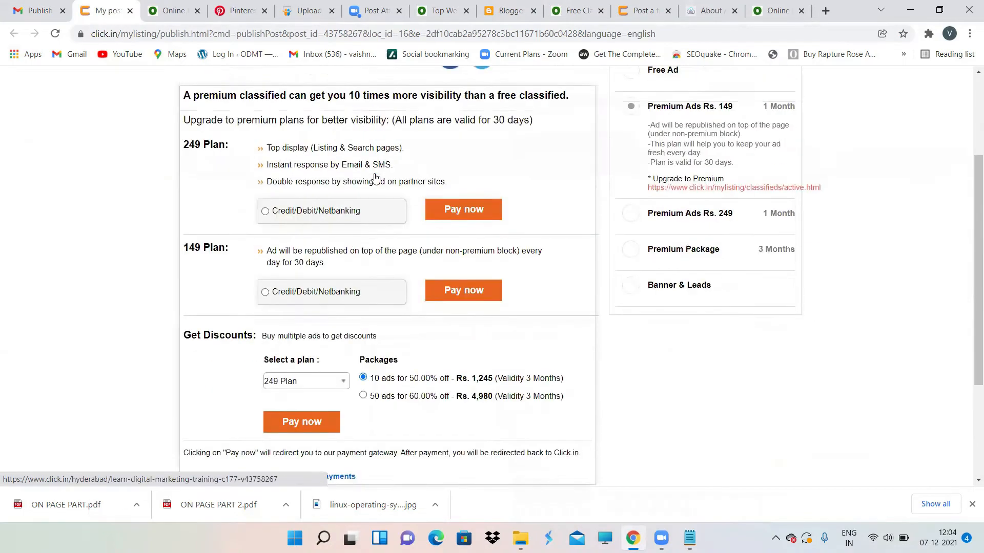
pyautogui.scroll(3, 375, 177)
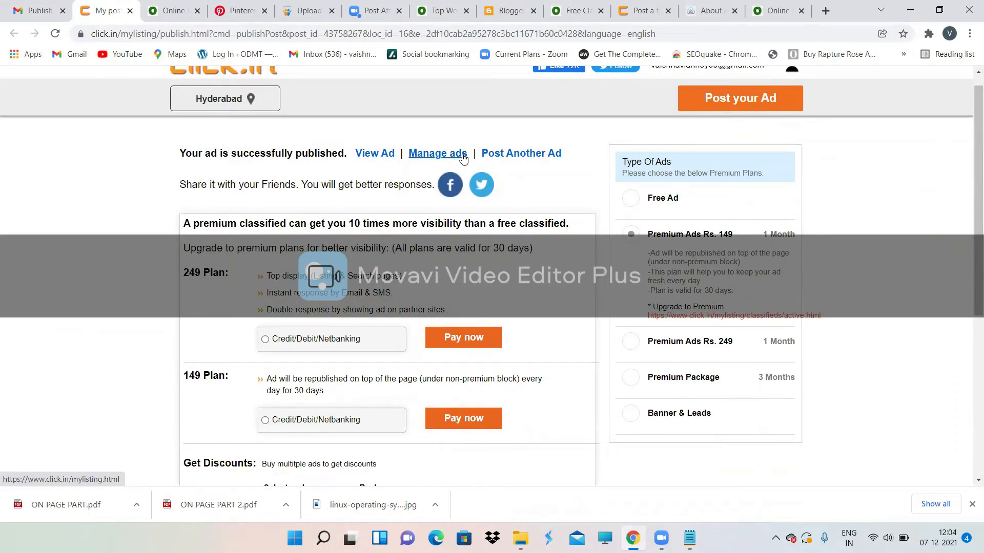
pyautogui.click(382, 154)
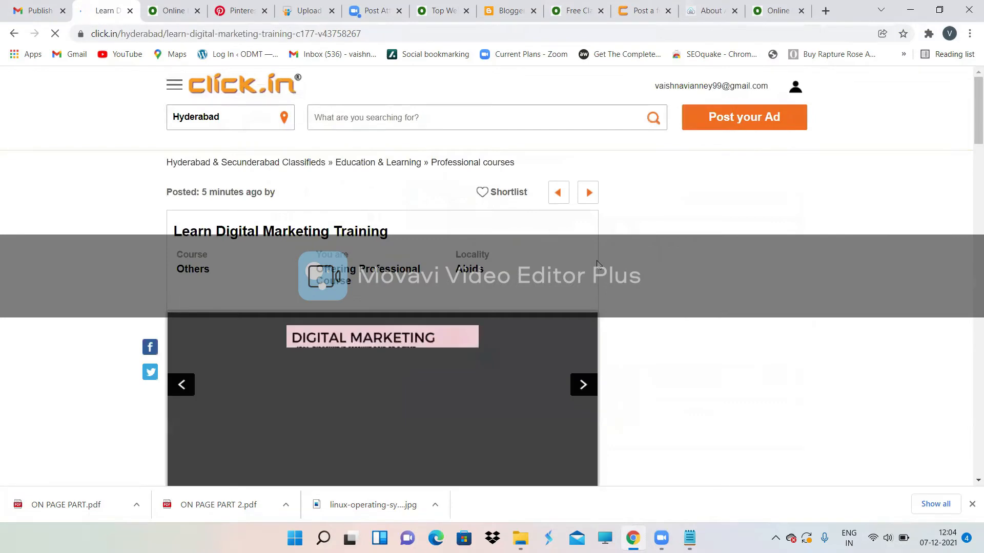
pyautogui.scroll(-4, 597, 264)
pyautogui.scroll(-1, 597, 264)
pyautogui.scroll(2, 375, 207)
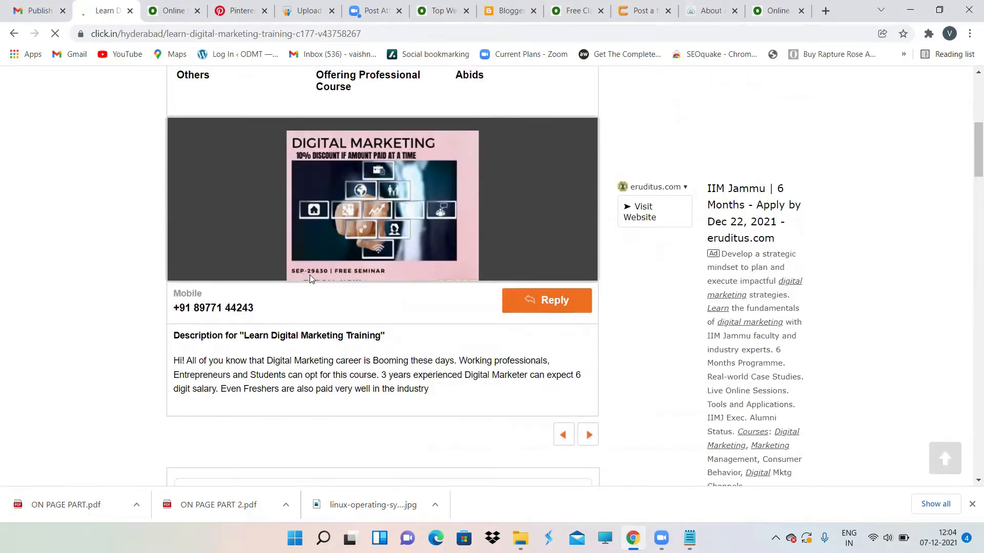
pyautogui.scroll(2, 407, 216)
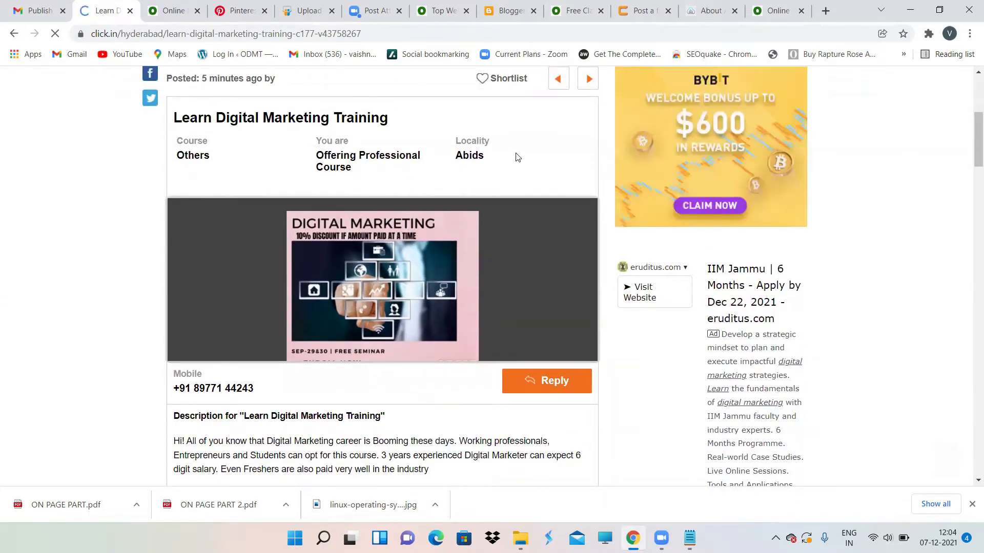
pyautogui.scroll(-3, 500, 179)
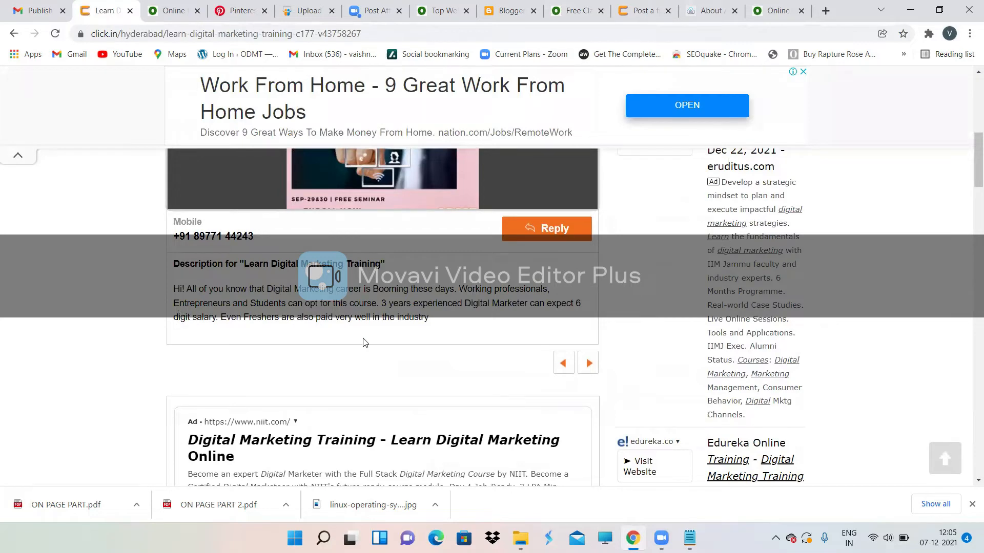
pyautogui.scroll(7, 365, 343)
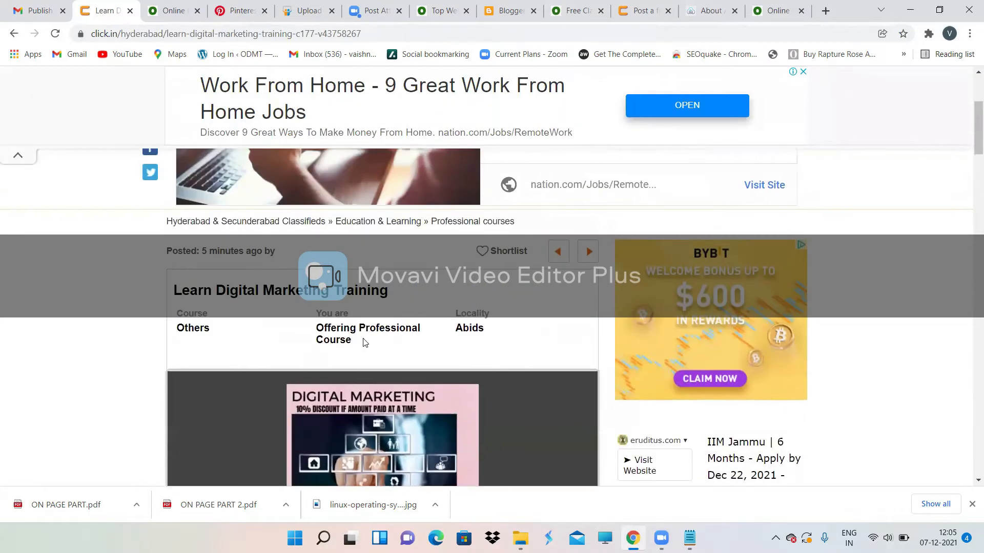
pyautogui.scroll(-4, 365, 343)
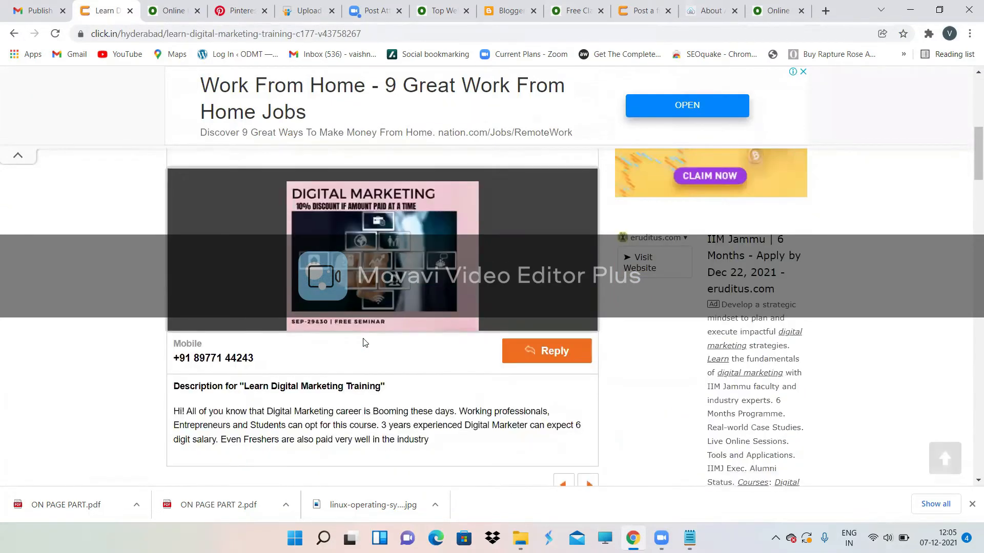
pyautogui.scroll(7, 365, 342)
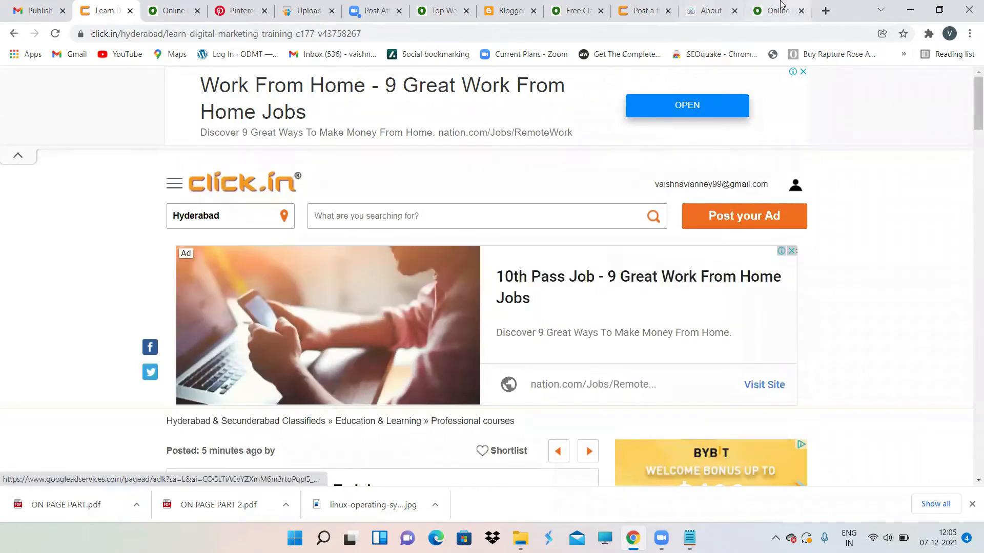
pyautogui.click(825, 11)
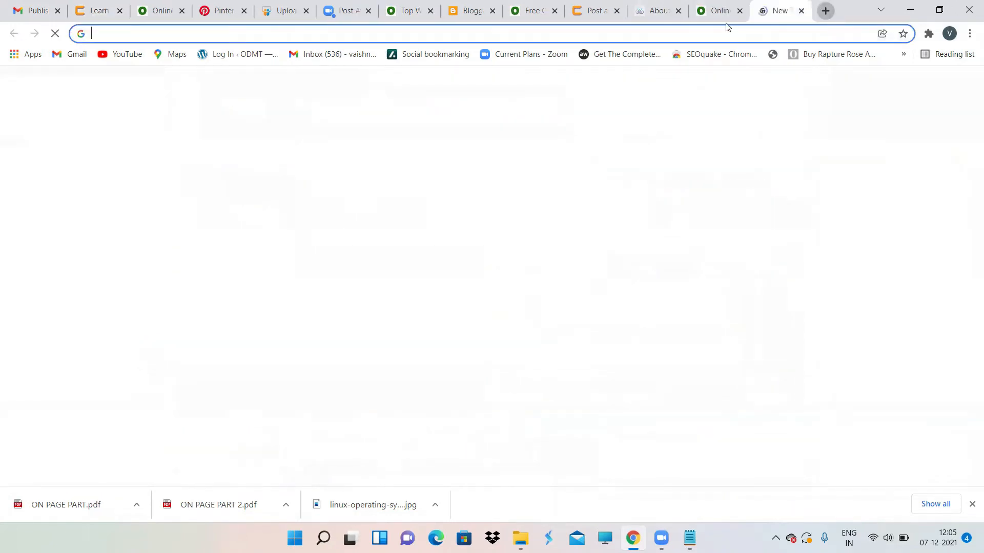
# Step: Enter 'seo' in the new tab's address bar
pyautogui.click(707, 40)
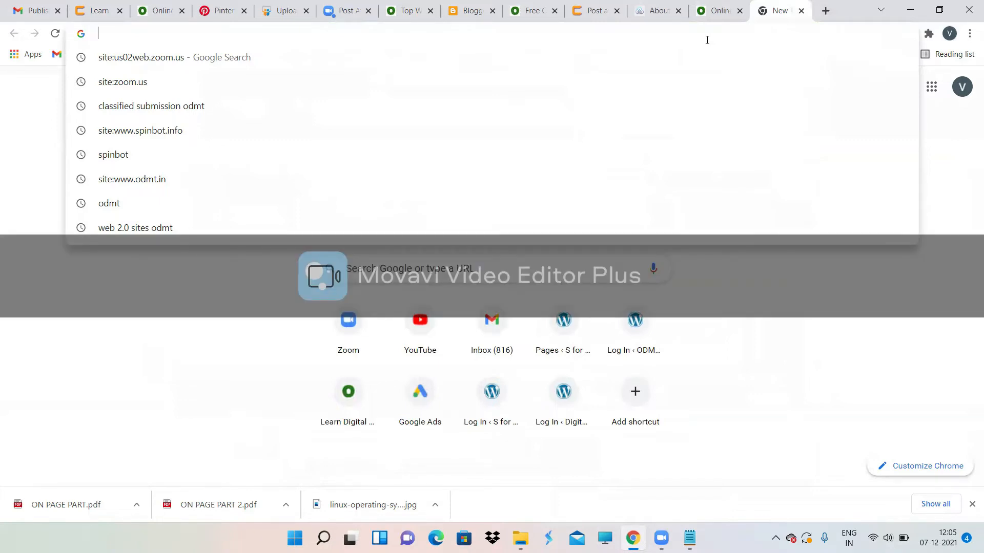
pyautogui.write('seo')
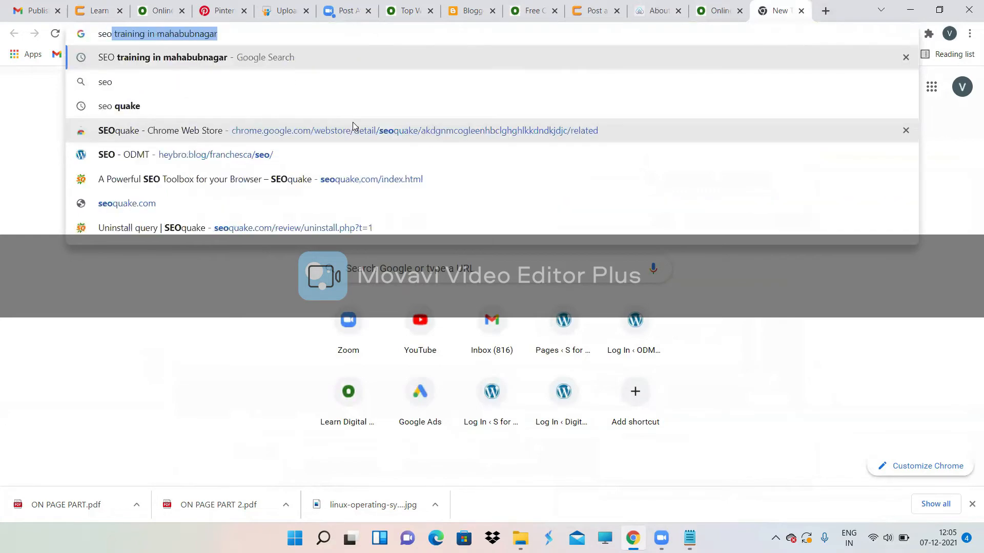
# Step: Search 'SEO training in mahabubnagar', briefly check the pending Click.in ad, and return to results
pyautogui.click(168, 58)
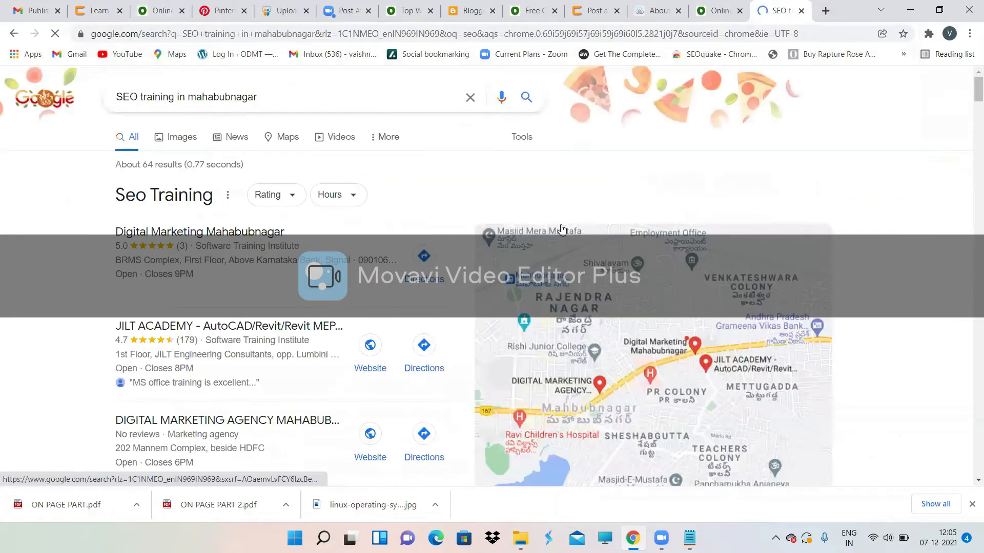
pyautogui.scroll(-10, 562, 229)
pyautogui.scroll(-5, 562, 229)
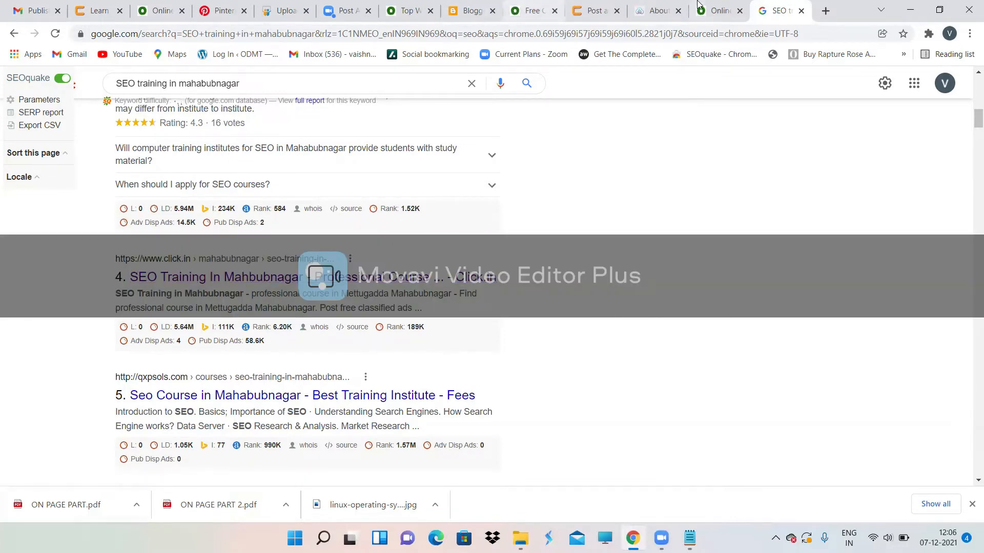
pyautogui.click(594, 10)
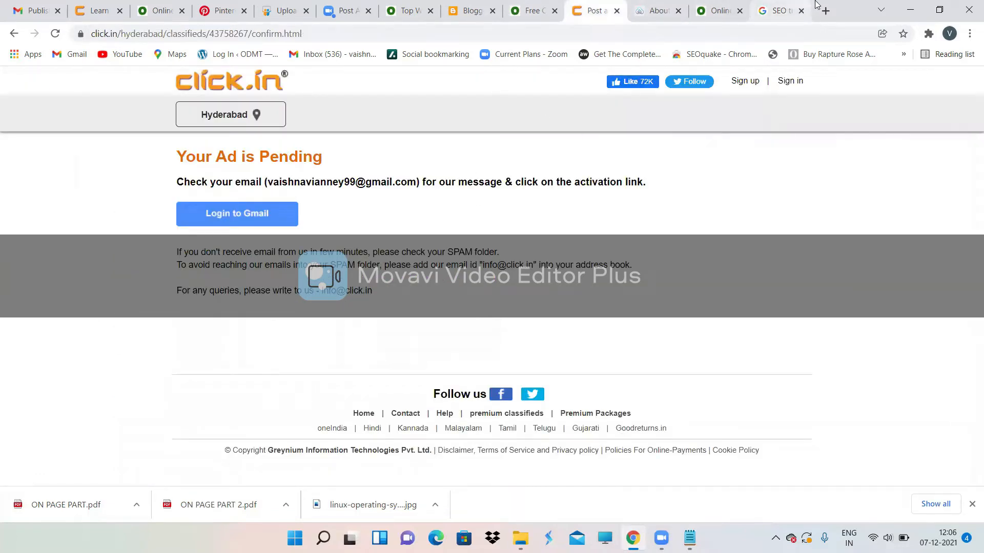
pyautogui.click(781, 6)
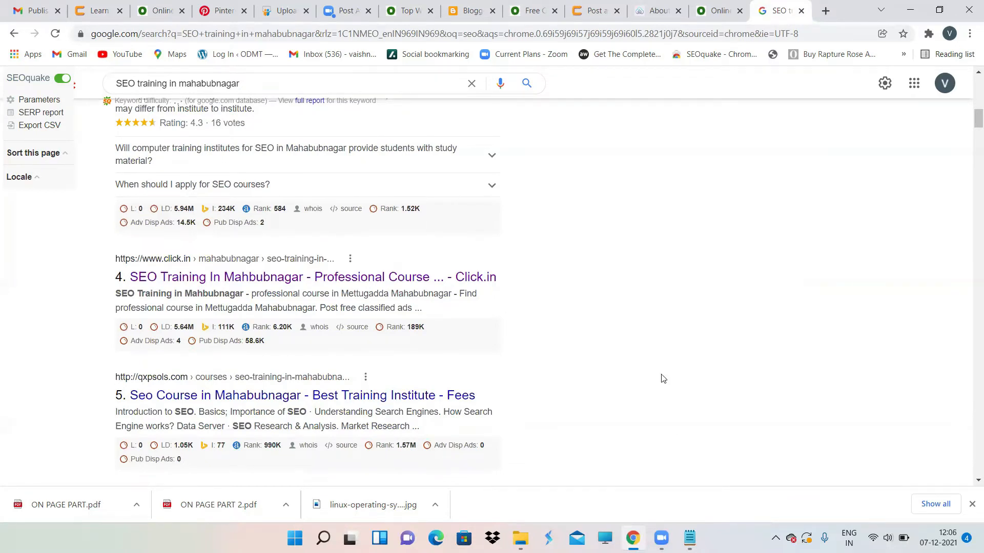
# Step: Mark Classified Submission in the Notepad notes as '- no backlinks'
pyautogui.moveTo(689, 538)
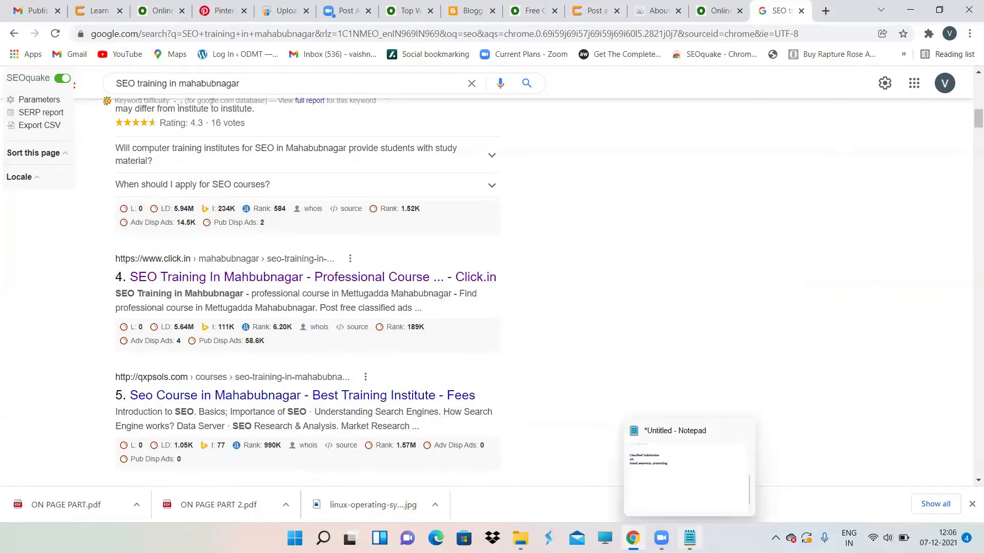
pyautogui.click(665, 482)
pyautogui.click(329, 156)
pyautogui.write('- no')
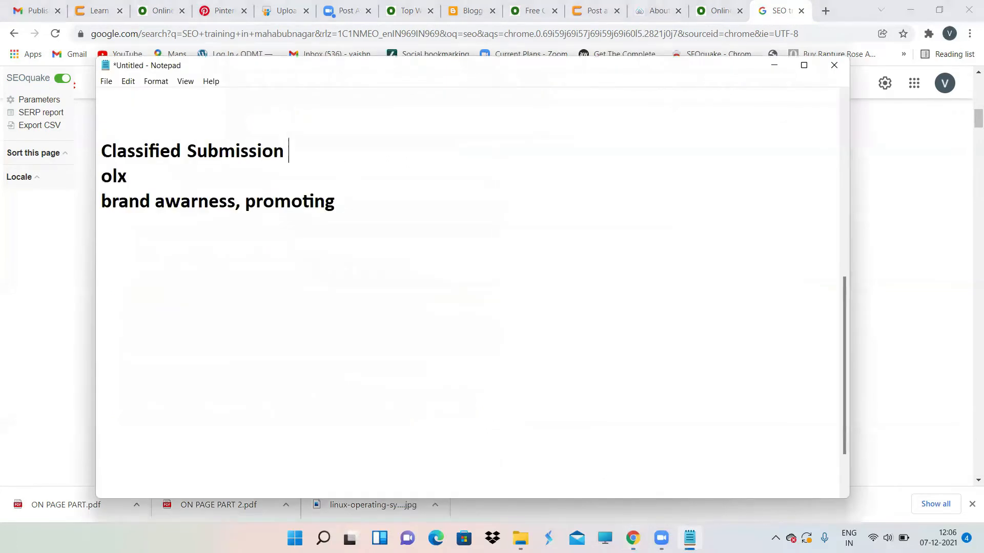
pyautogui.write(' backlinks')
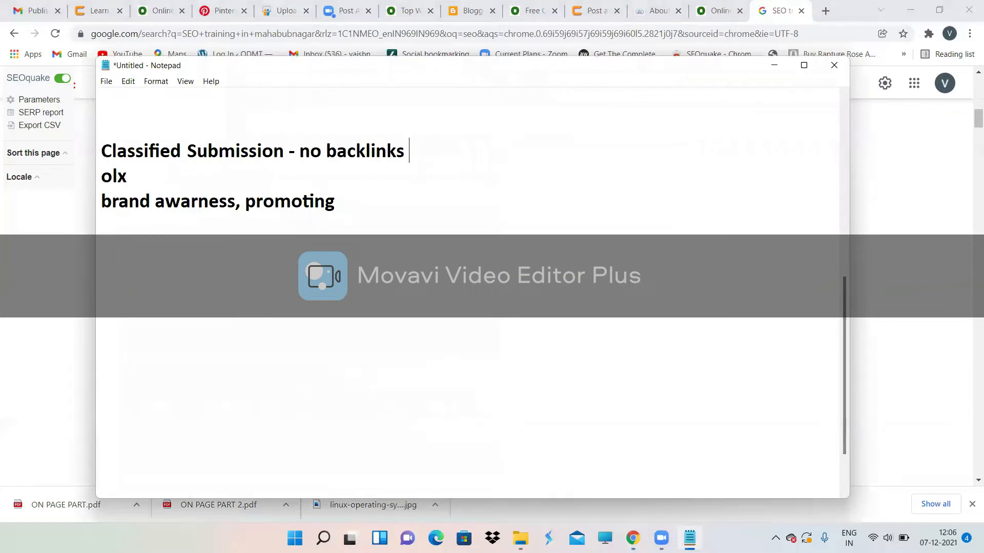
# Step: Add an 'Image submission' section: 'pinterest - image bases search engine' and '79% women in India'
pyautogui.click(351, 214)
pyautogui.press('Return')
pyautogui.press('Return')
pyautogui.write('Image submission')
pyautogui.press('Return')
pyautogui.write('pinterest')
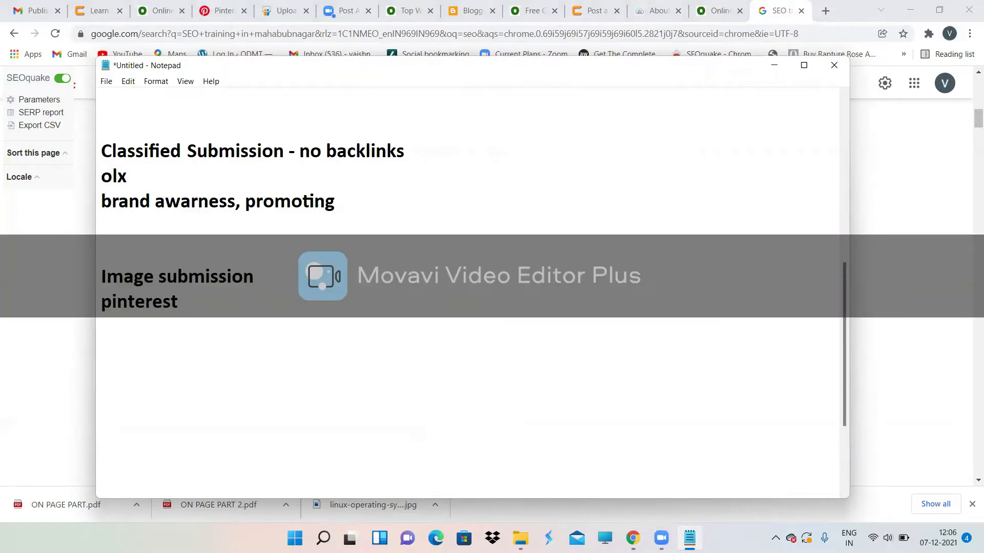
pyautogui.write('- image ba')
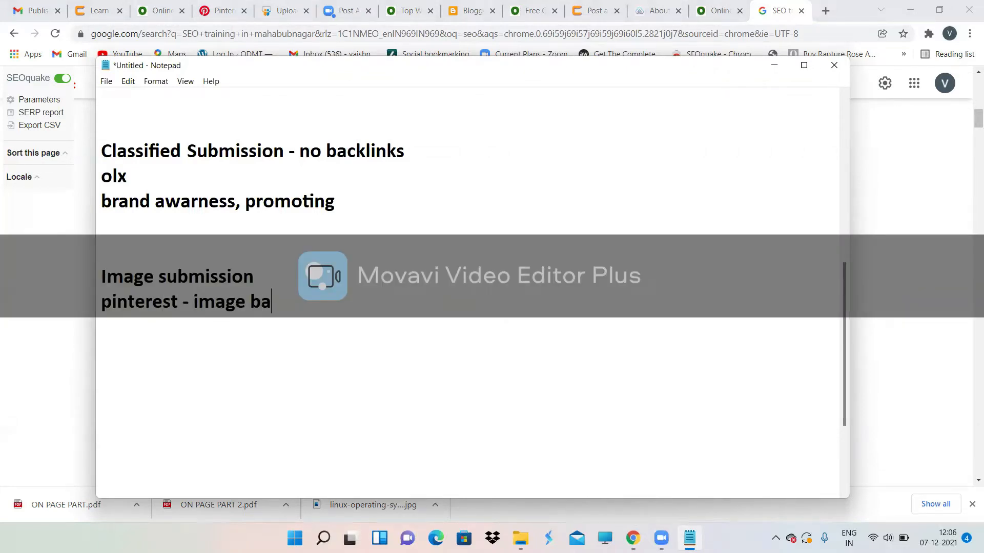
pyautogui.write('ses search engine')
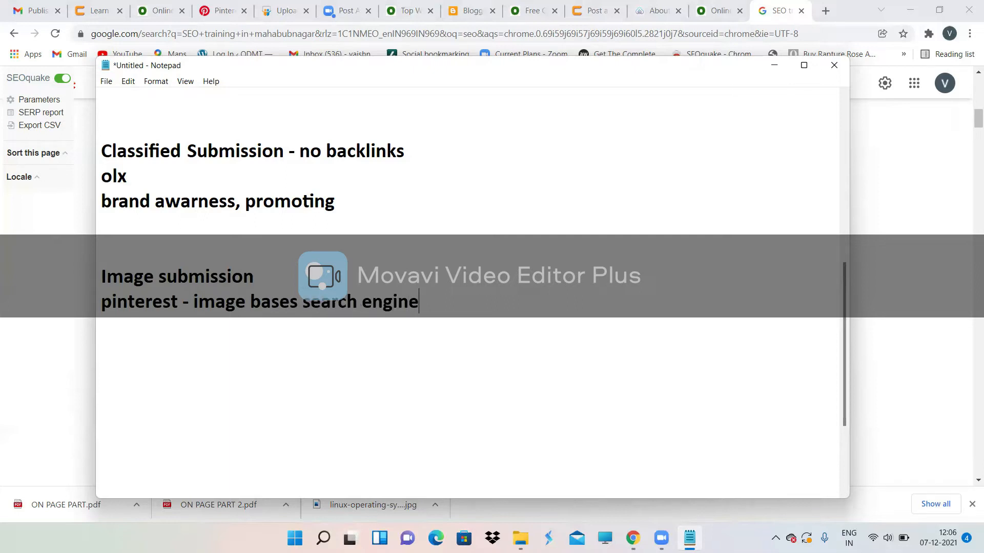
pyautogui.press('Return')
pyautogui.write('79% women')
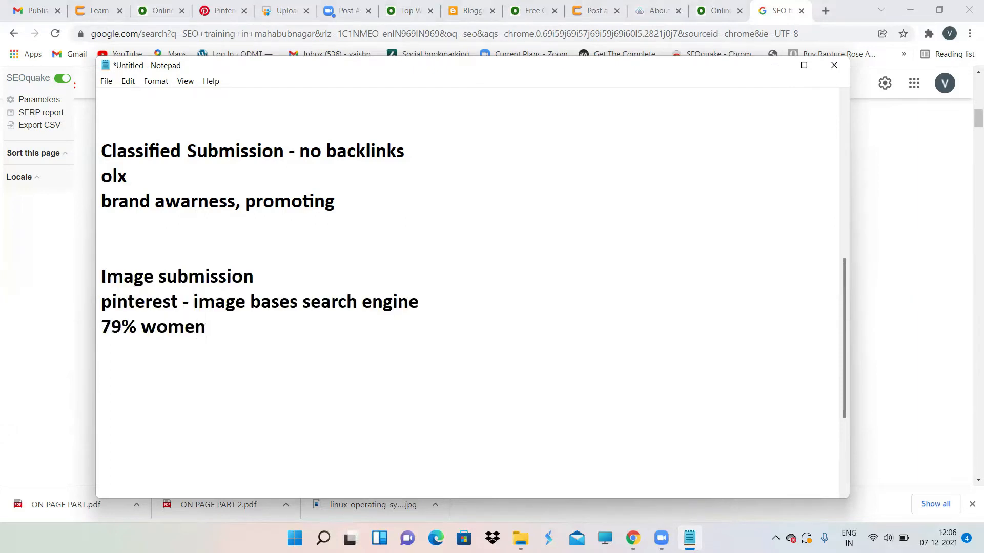
pyautogui.write(' in India')
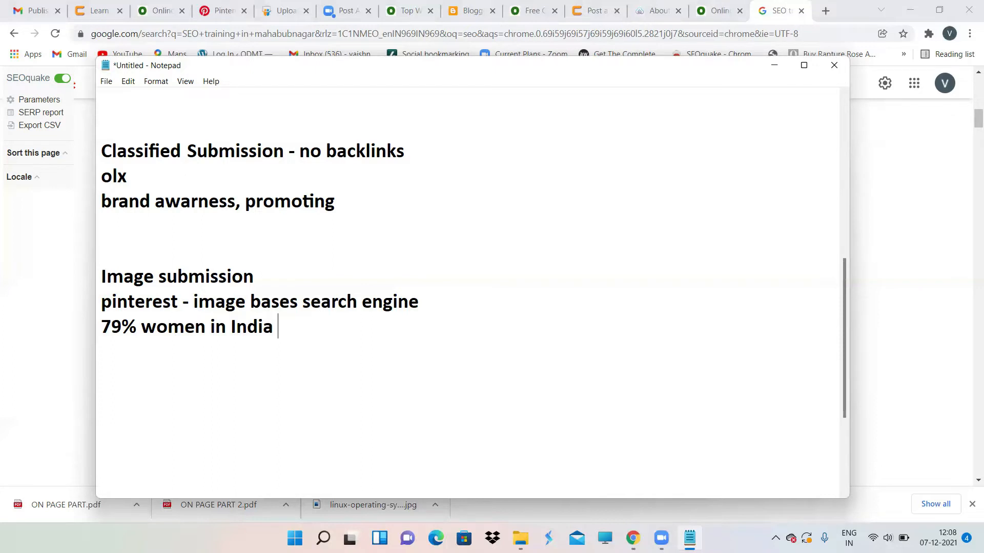
# Step: Add 'board' and 'pin of ur interest' lines to the notes and minimize Notepad
pyautogui.press('Return')
pyautogui.press('Return')
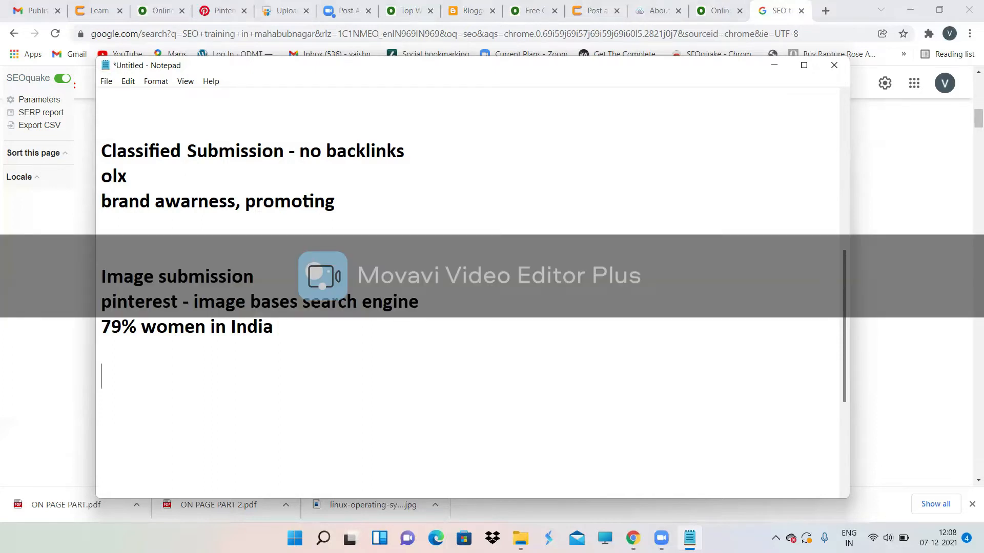
pyautogui.write('board')
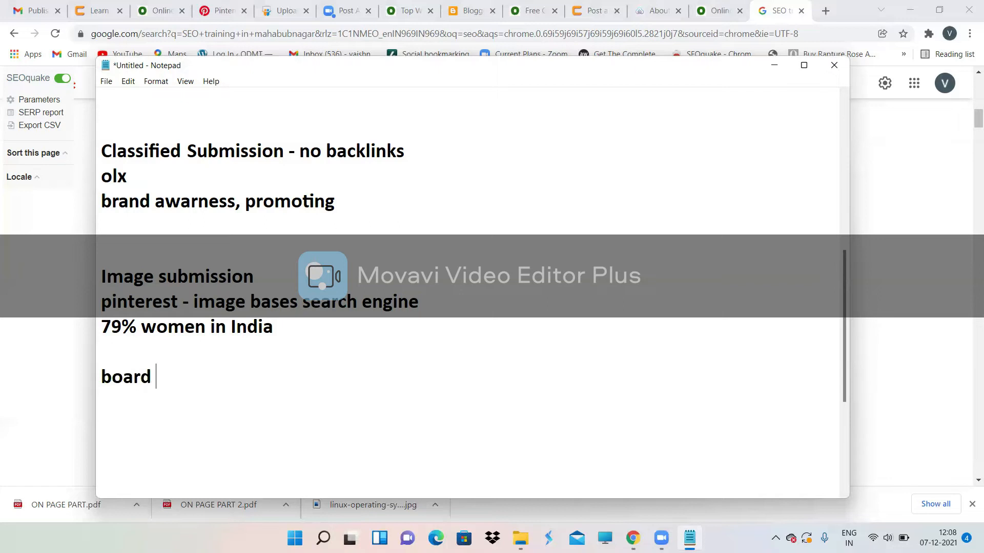
pyautogui.press('Return')
pyautogui.write('pin')
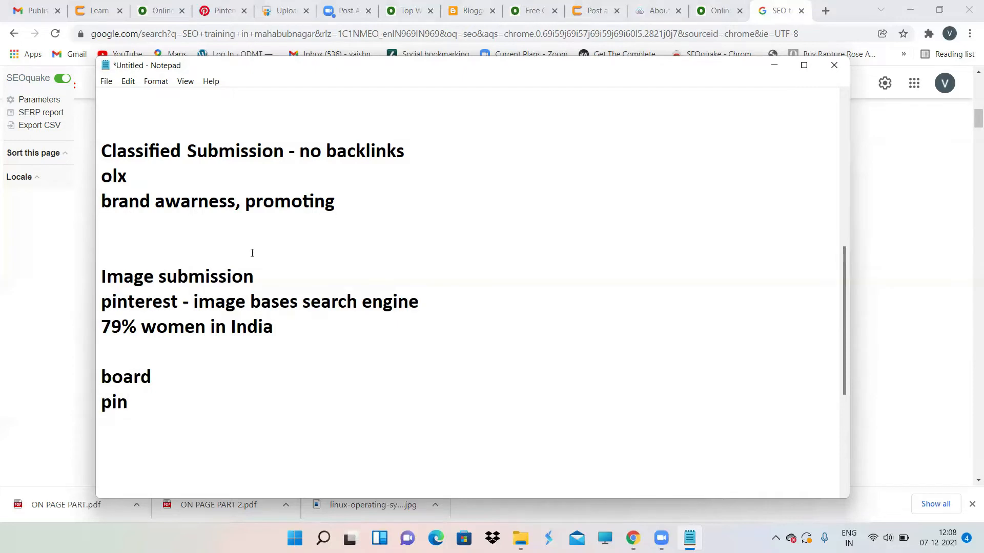
pyautogui.write(' of ur interest')
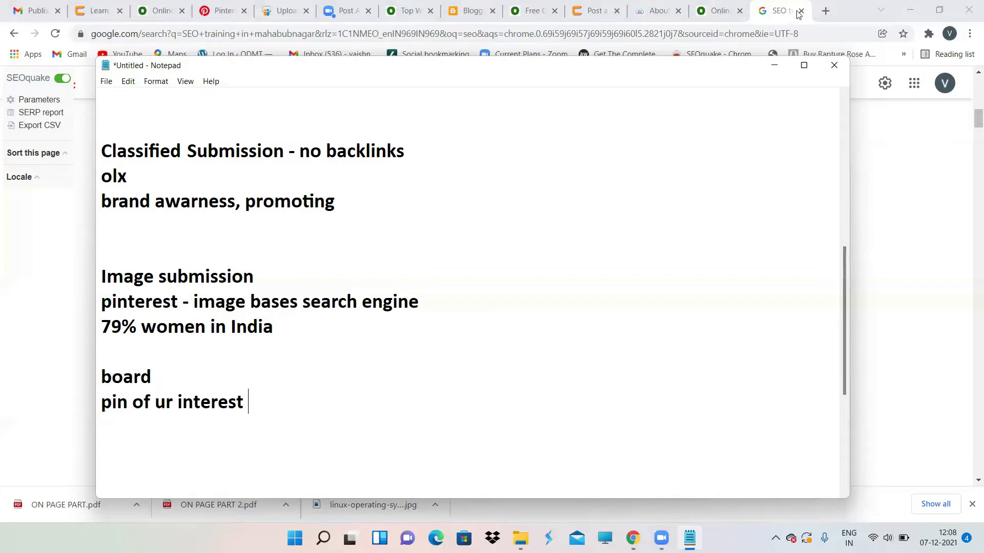
pyautogui.click(774, 65)
# Step: Open the profile's saved boards (SEO, Google Ads, xyz, Recepies) and the + create menu
pyautogui.click(242, 4)
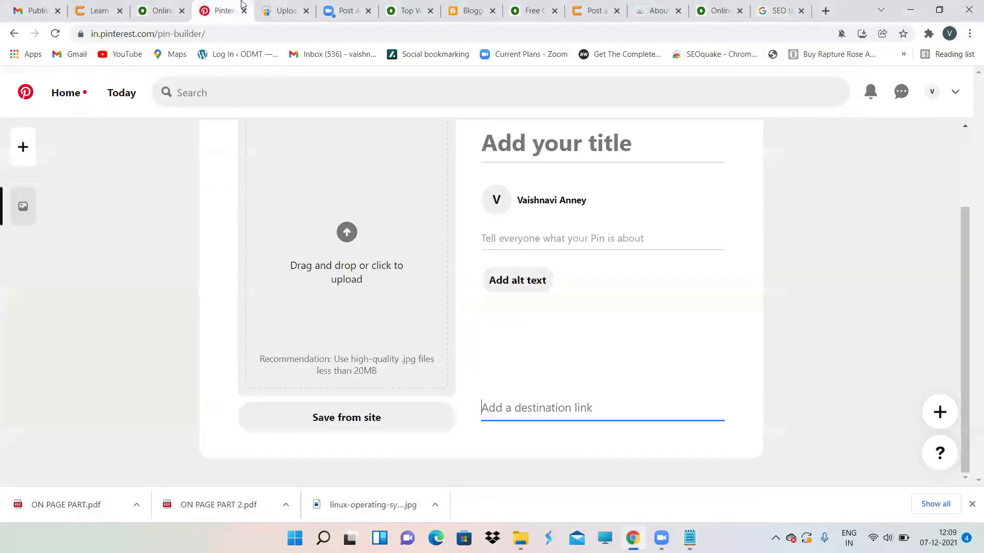
pyautogui.click(66, 92)
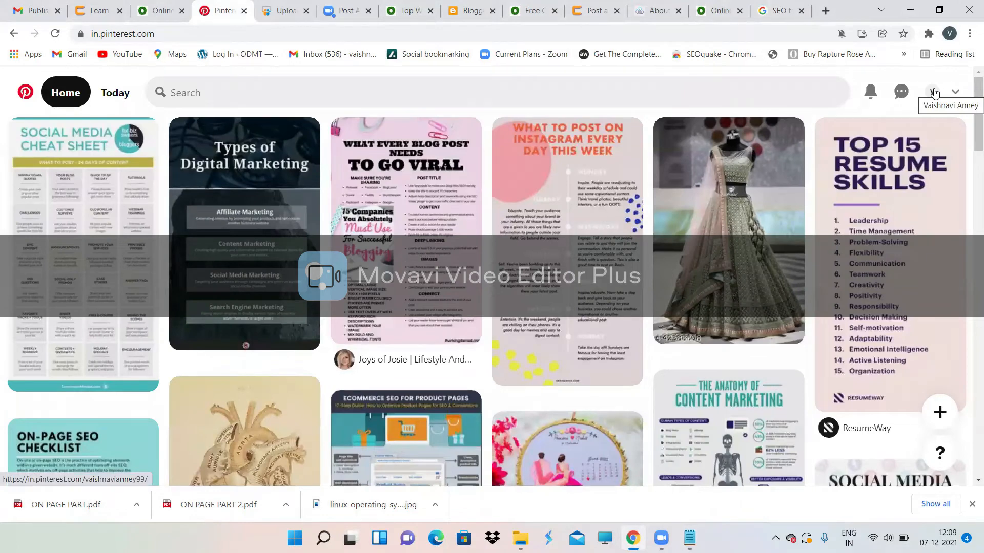
pyautogui.click(934, 92)
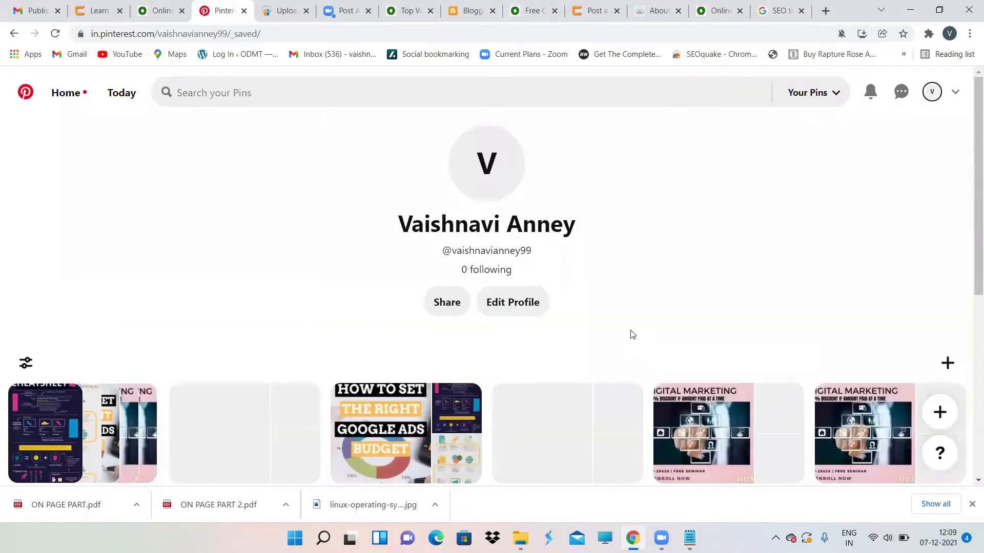
pyautogui.scroll(-5, 632, 334)
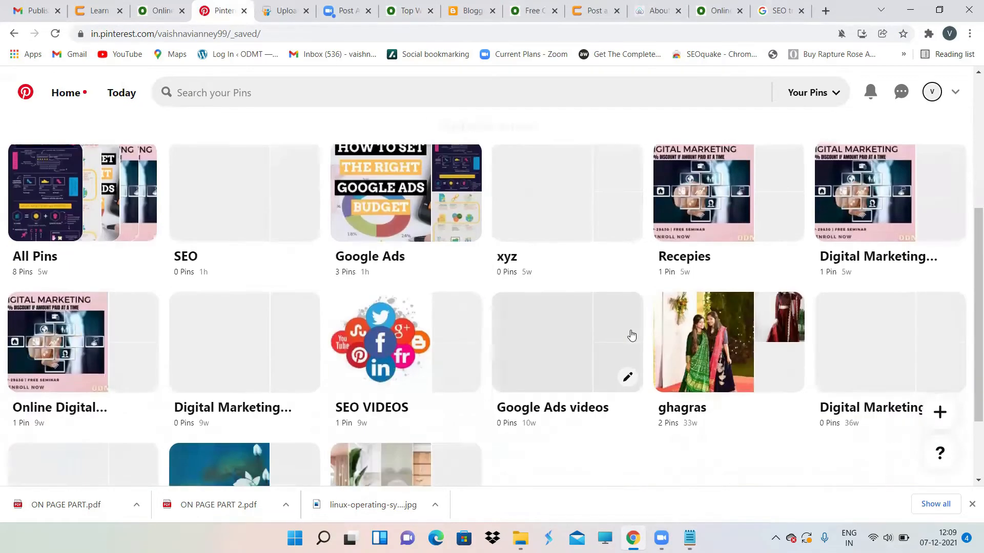
pyautogui.scroll(-1, 631, 336)
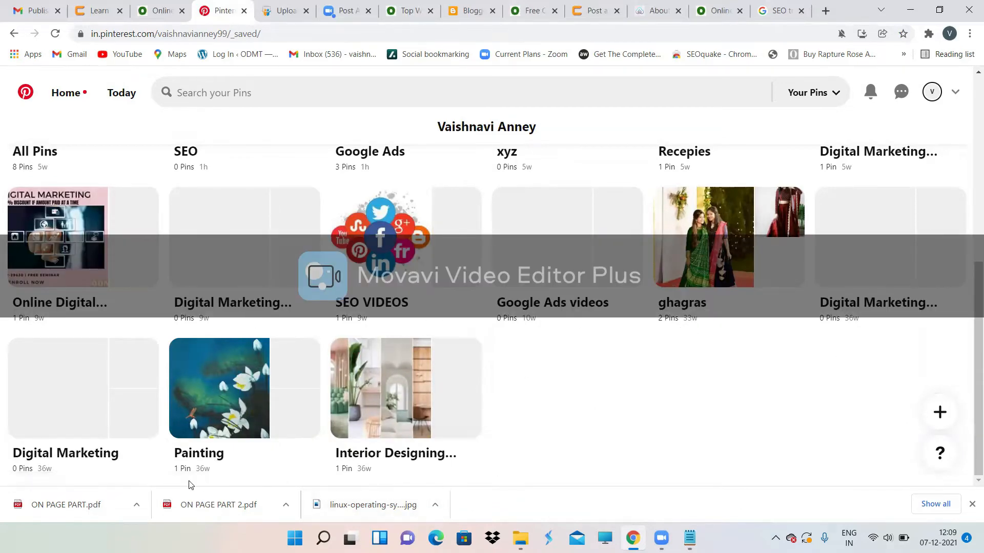
pyautogui.scroll(3, 345, 186)
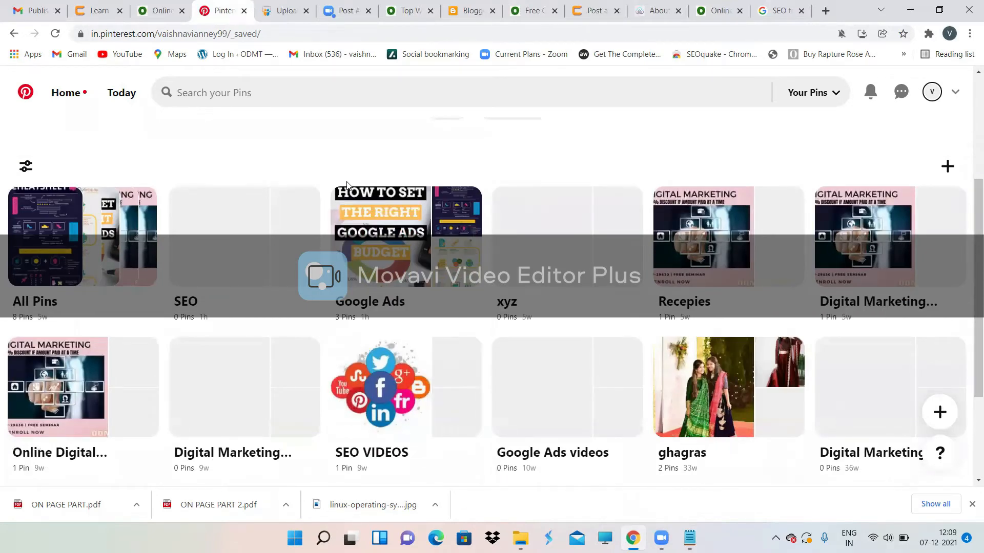
pyautogui.scroll(3, 347, 185)
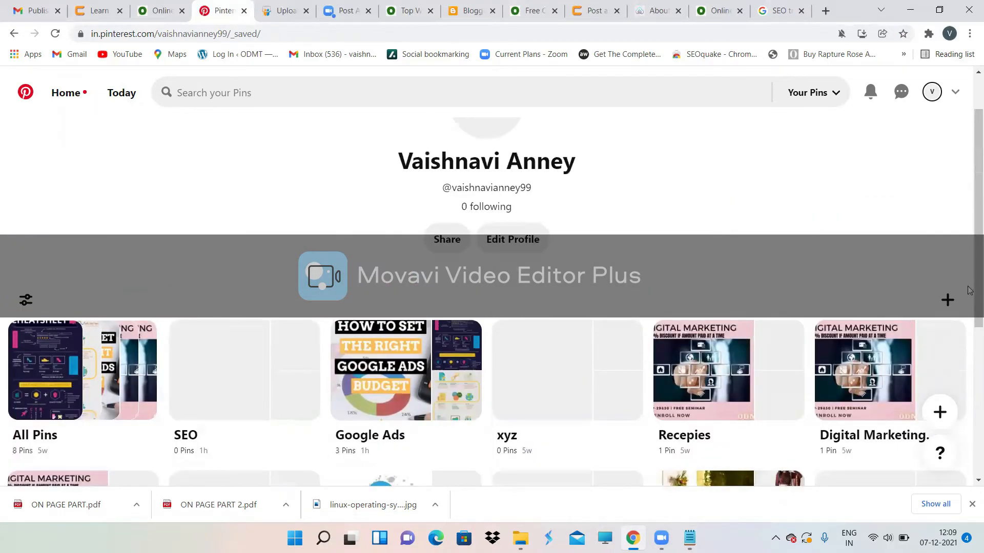
pyautogui.click(947, 301)
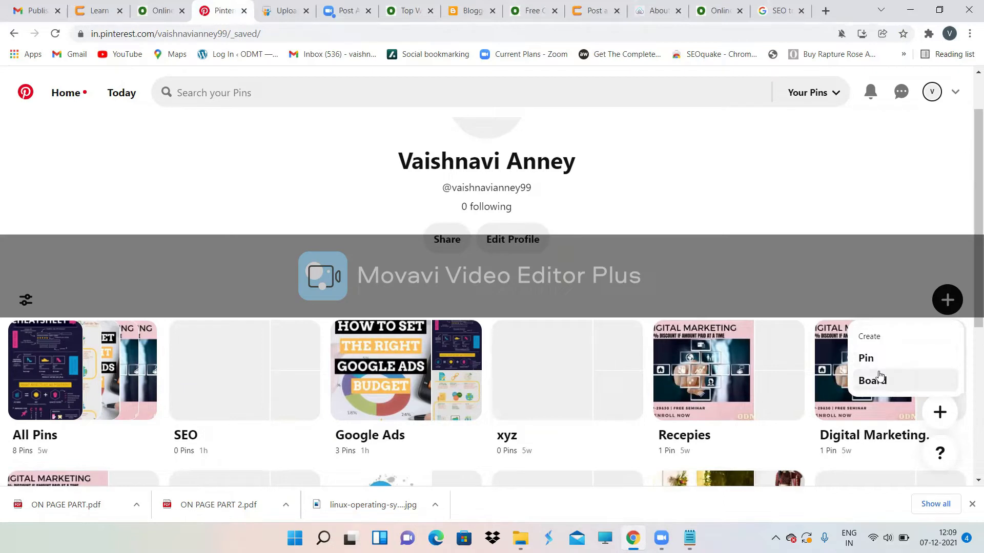
# Step: Start a board named 'Digital Marketing Demo', trim 'Demo', then cancel the dialog
pyautogui.click(883, 381)
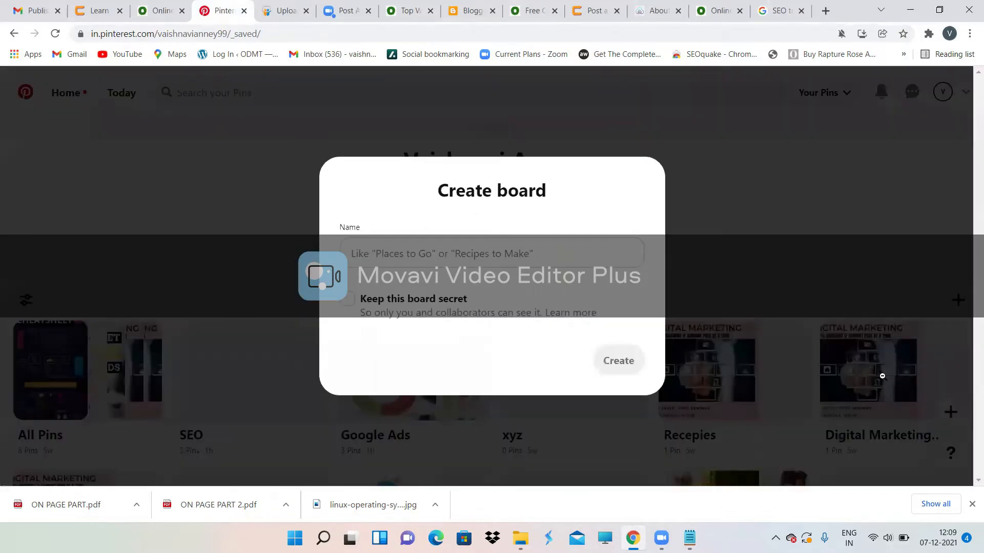
pyautogui.click(452, 248)
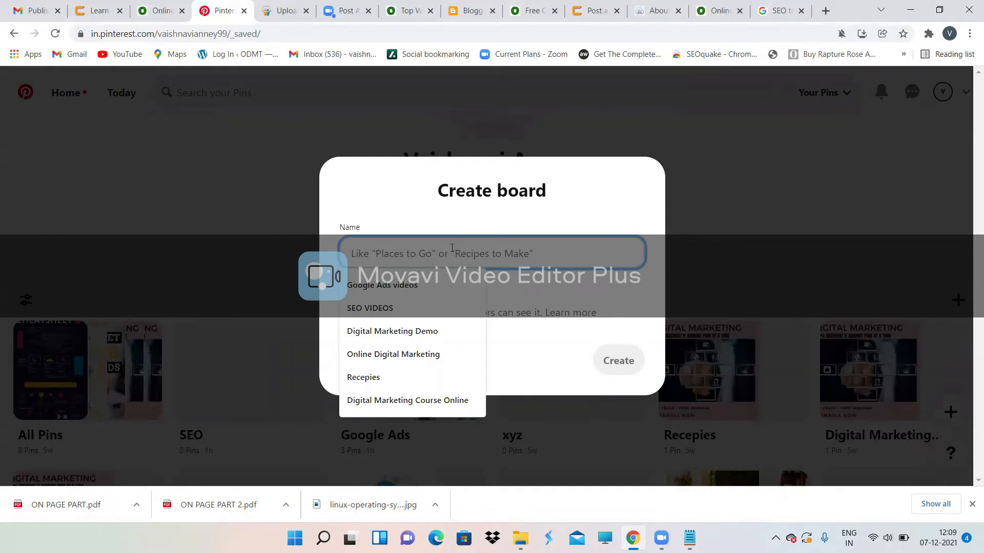
pyautogui.click(404, 331)
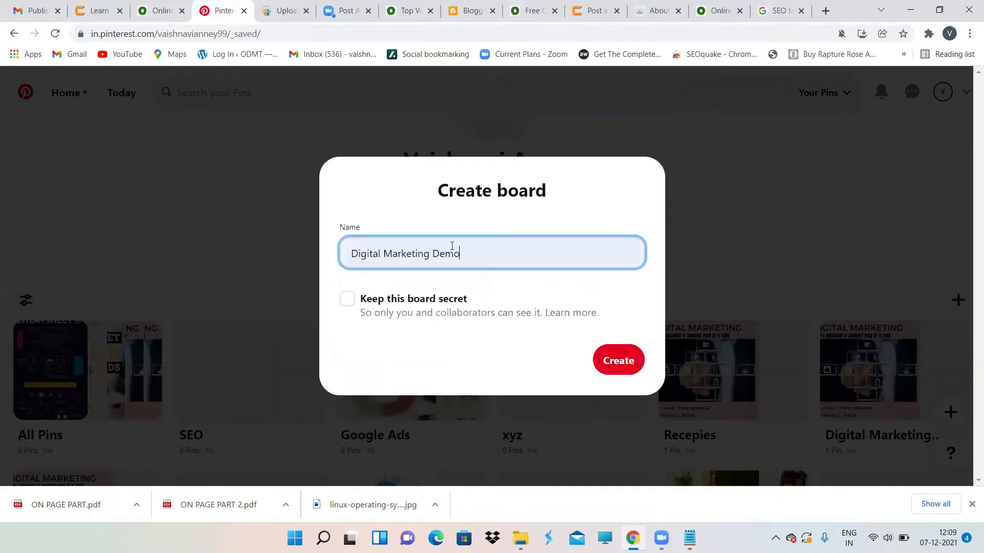
pyautogui.moveTo(459, 254); pyautogui.dragTo(434, 252)
pyautogui.press('BackSpace')
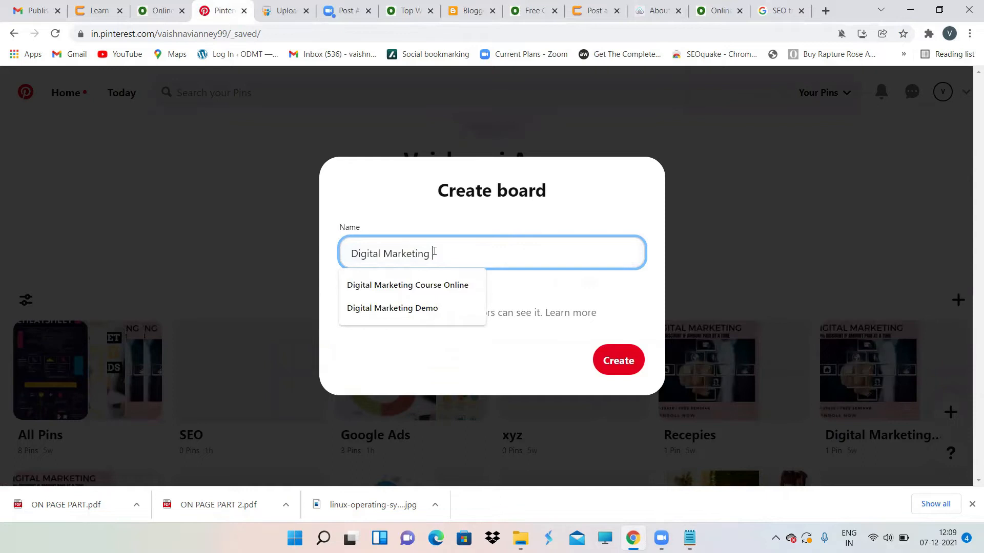
pyautogui.click(215, 228)
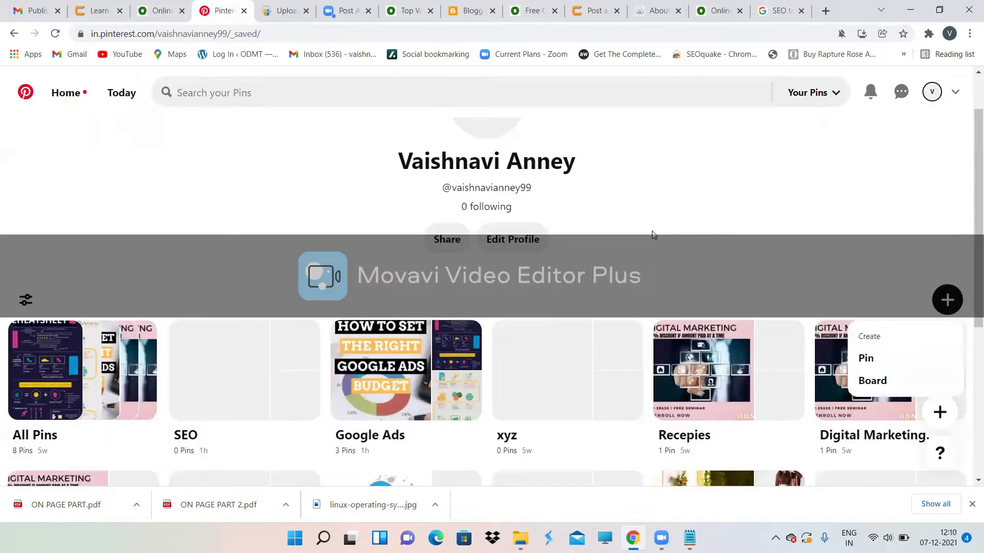
# Step: Try creating a board named 'Digital Marketing', which is rejected as a duplicate name
pyautogui.click(890, 389)
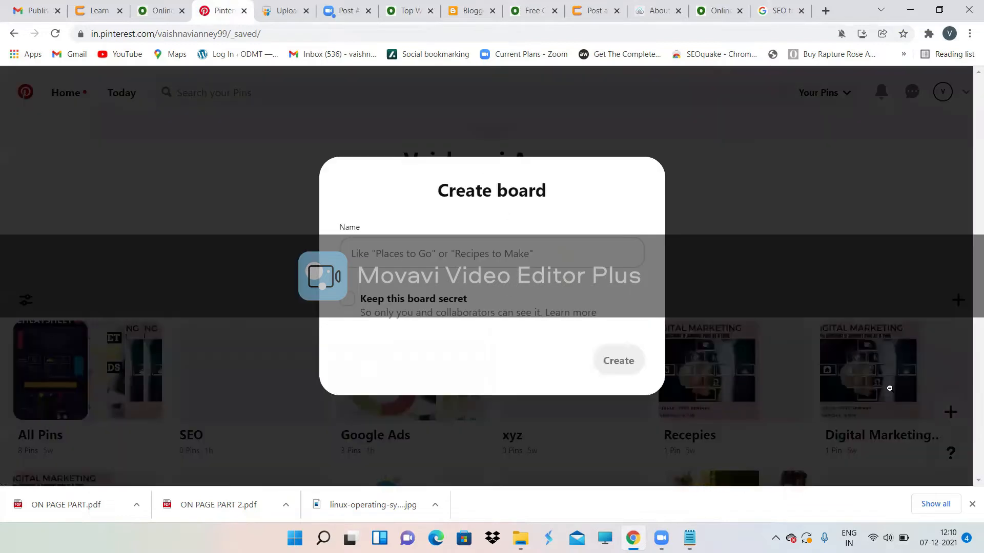
pyautogui.click(464, 267)
pyautogui.press('Down')
pyautogui.press('Return')
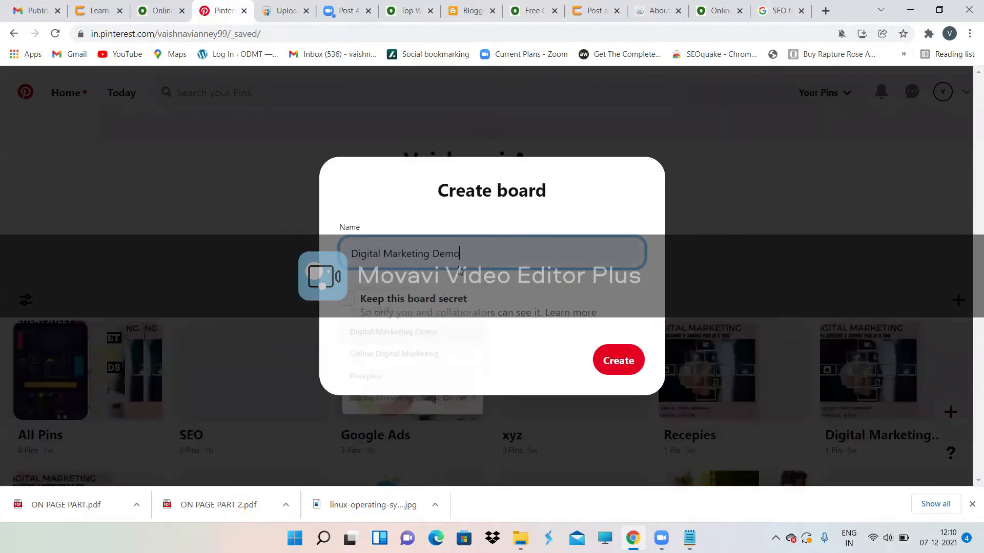
pyautogui.moveTo(460, 254); pyautogui.dragTo(429, 261)
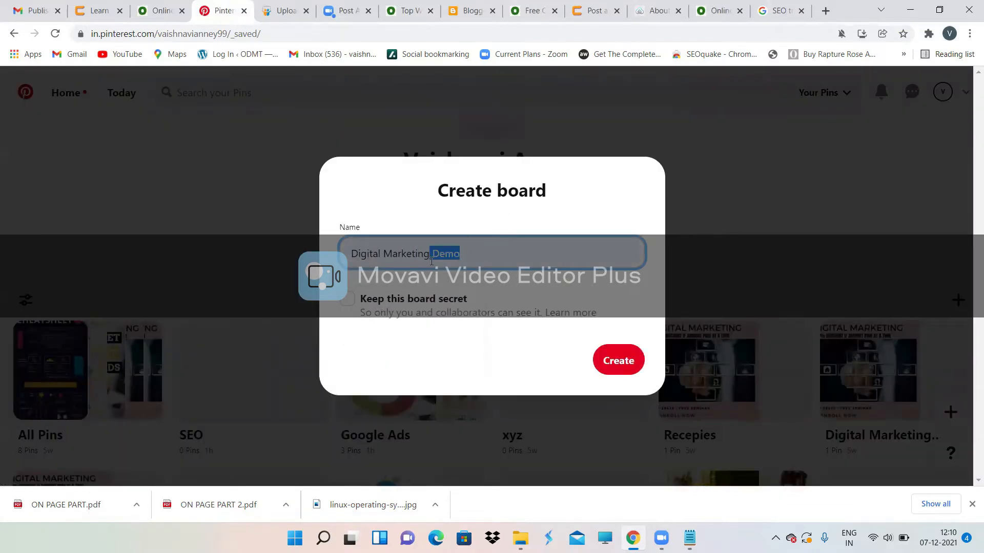
pyautogui.press('BackSpace')
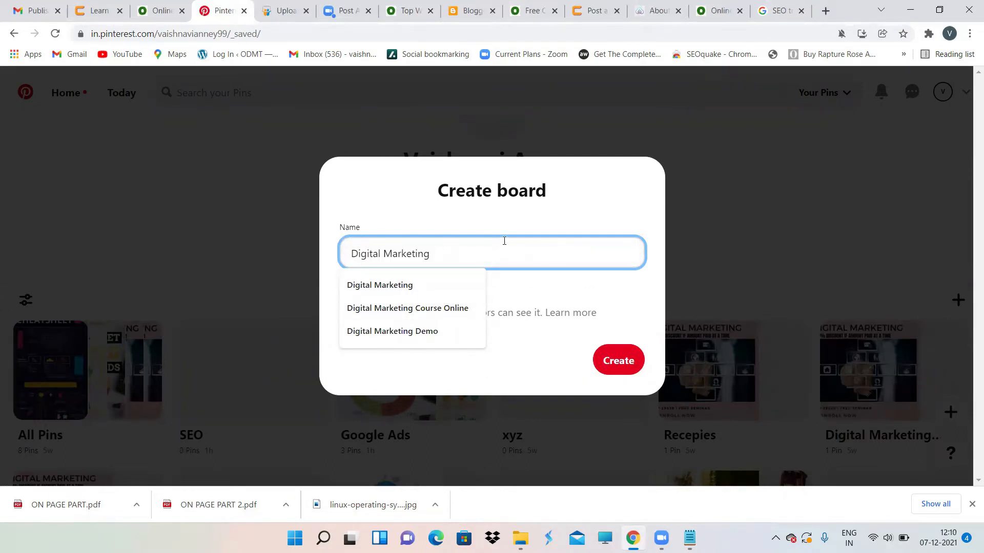
pyautogui.click(618, 361)
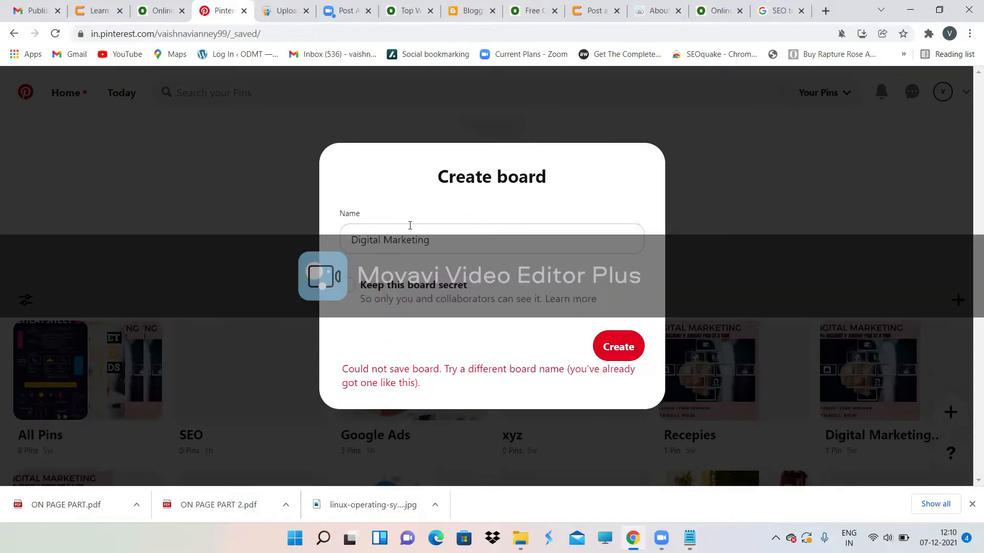
# Step: Rename the board to 'Digital Marketing Demo Online' and create it
pyautogui.click(451, 242)
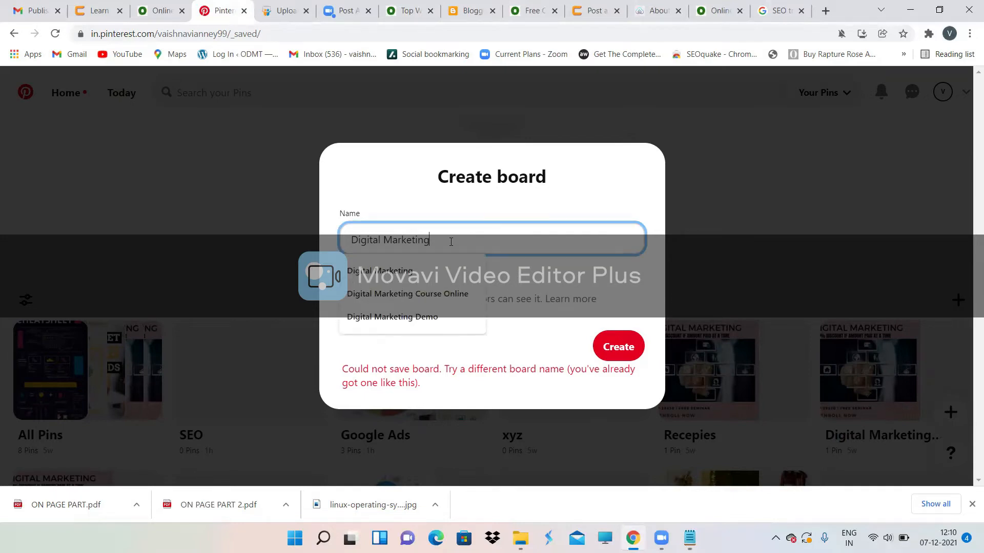
pyautogui.write('Demo Online')
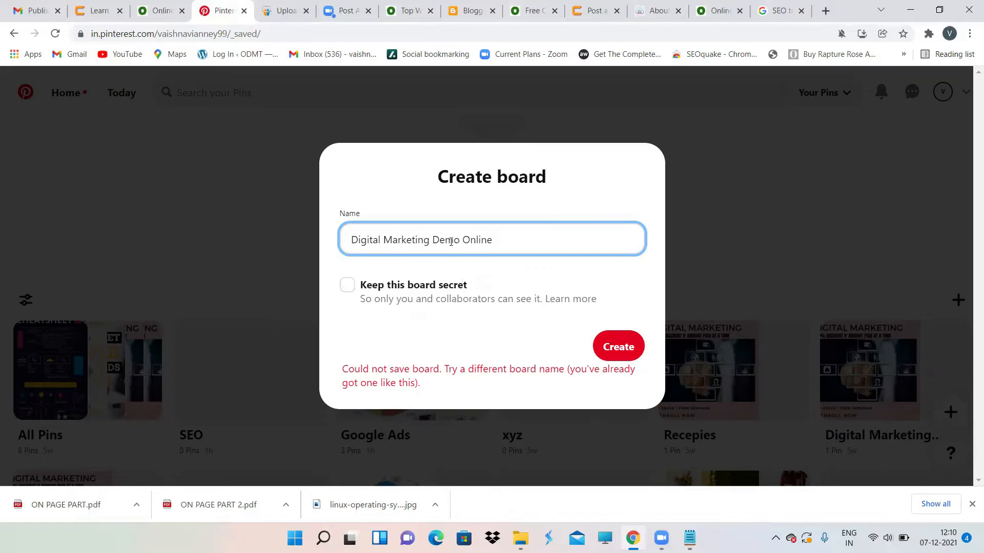
pyautogui.click(623, 334)
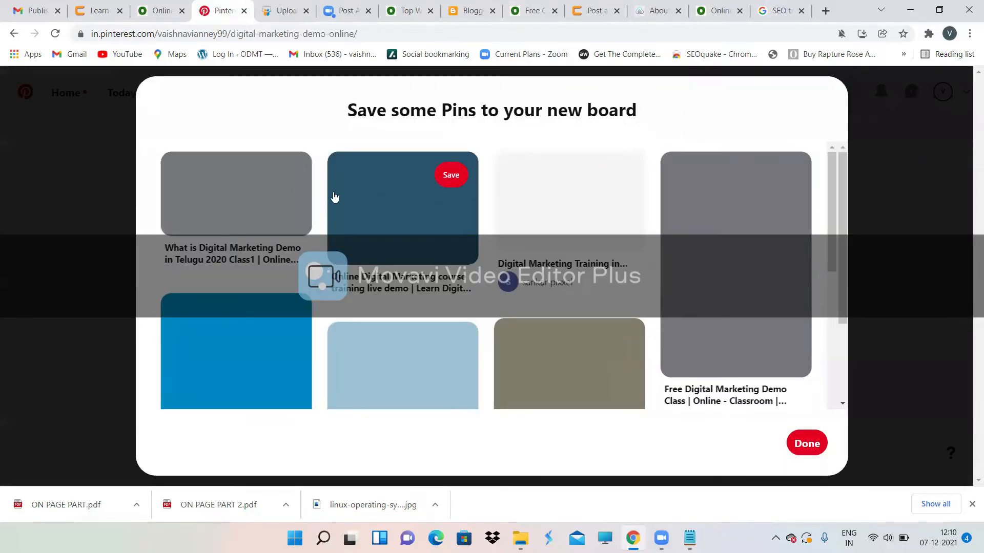
# Step: Dismiss the suggested Pins dialog and start a new Pin for the Digital Marketing Demo Online board
pyautogui.scroll(-5, 471, 324)
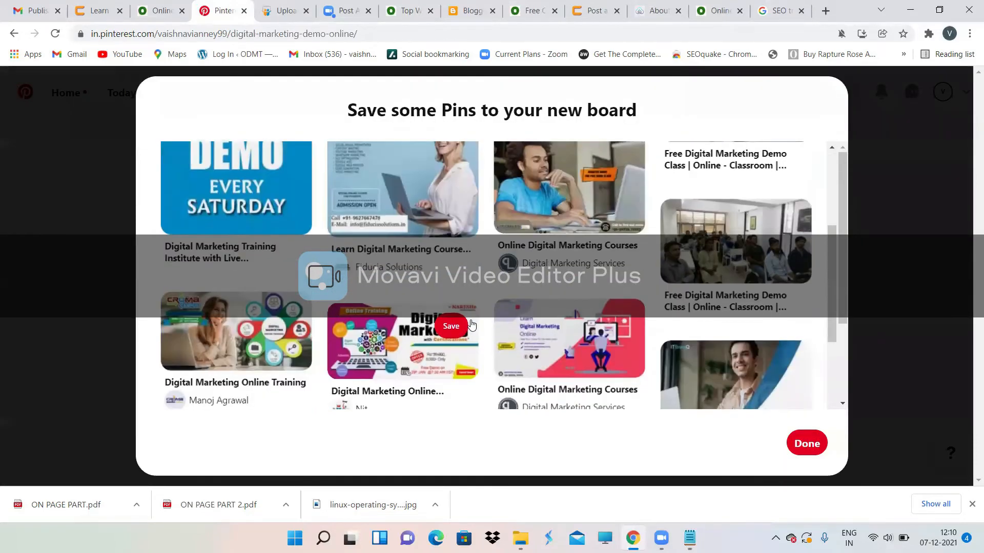
pyautogui.scroll(-4, 471, 324)
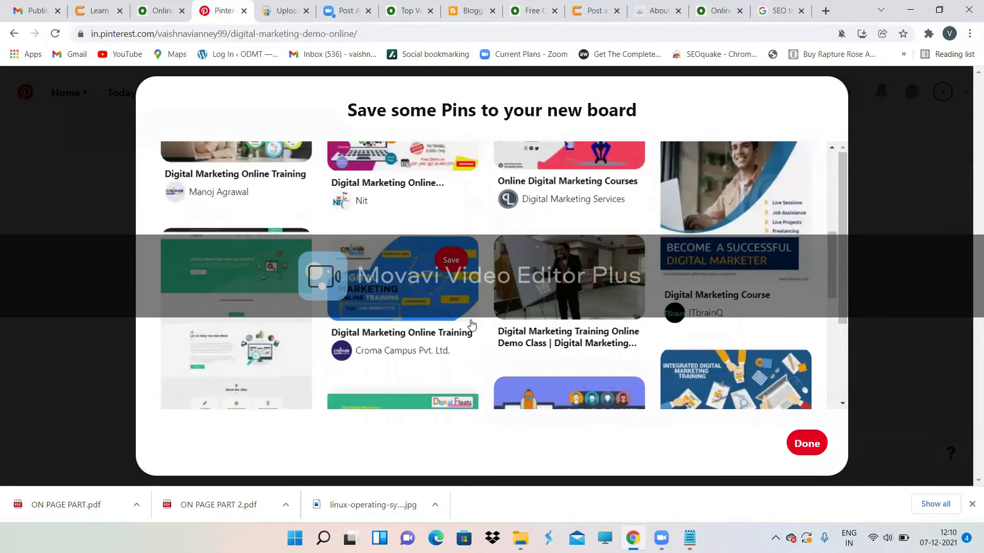
pyautogui.scroll(7, 471, 324)
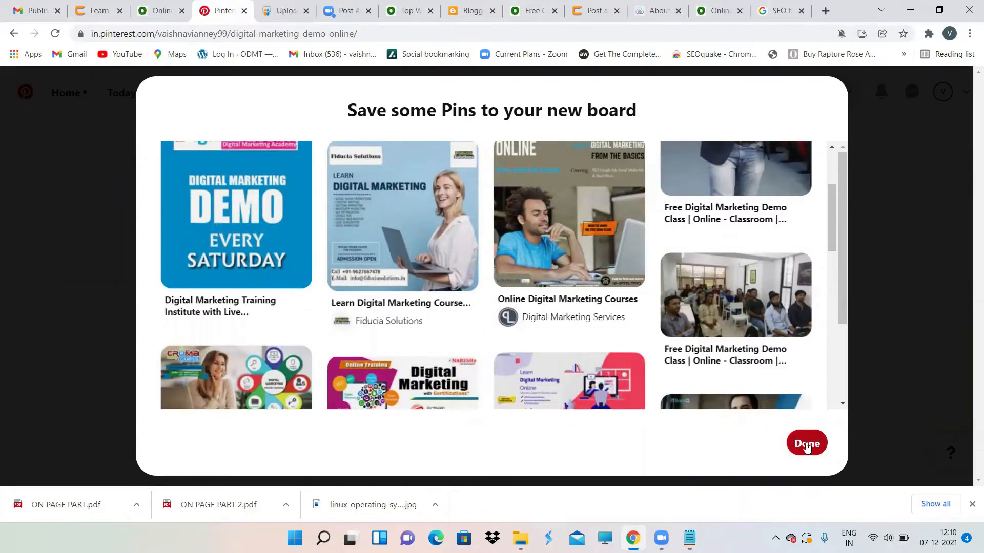
pyautogui.click(807, 445)
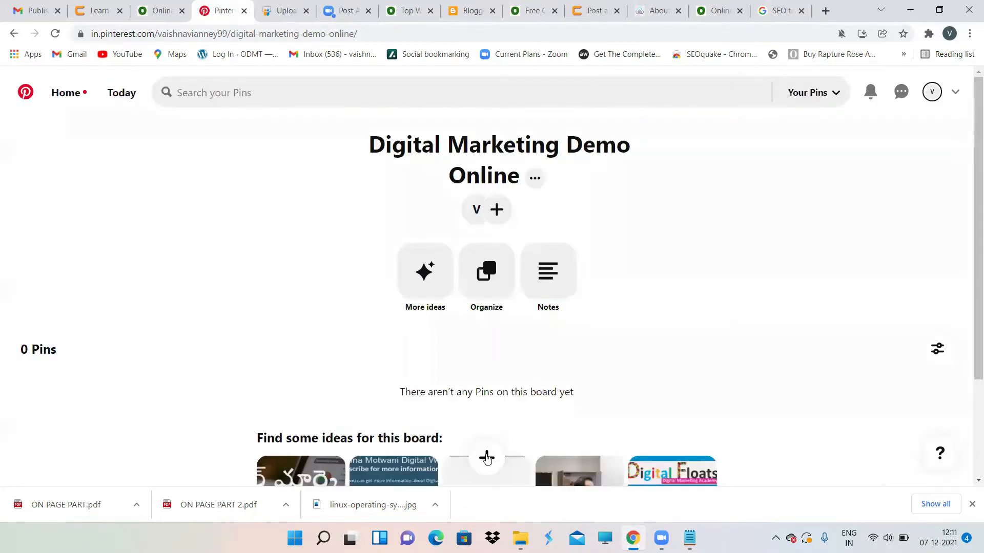
pyautogui.click(487, 457)
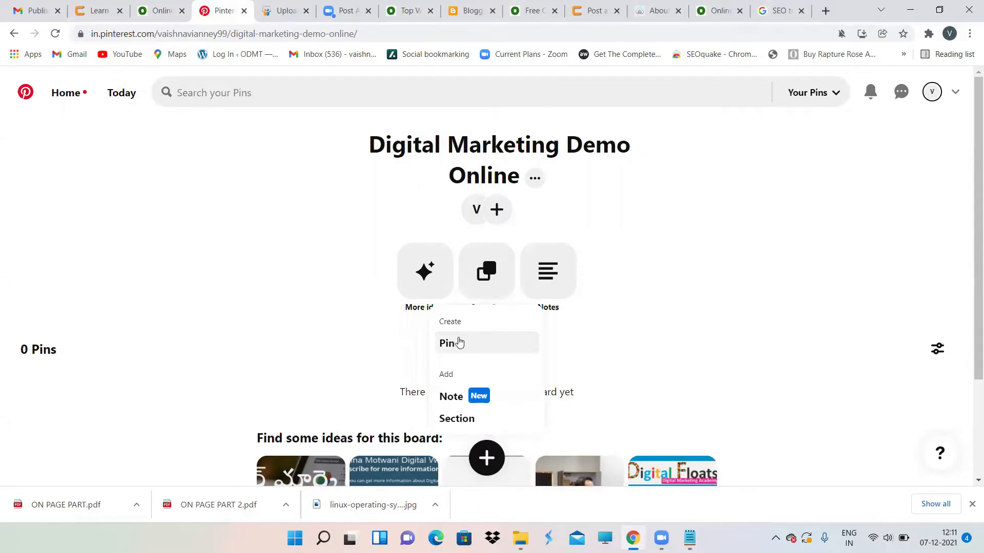
pyautogui.click(459, 342)
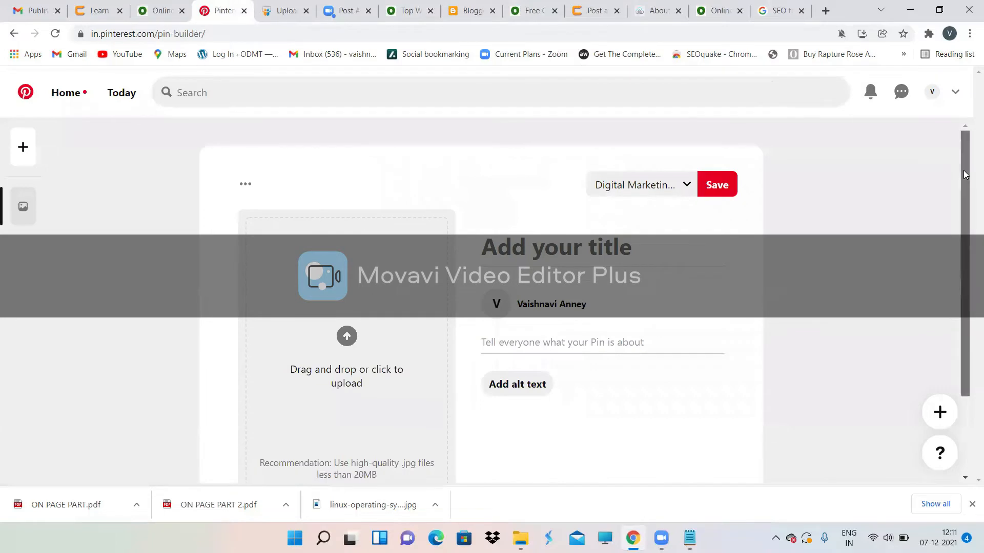
# Step: Title the pin 'Learn Digital Marketing Course and get job ready in 2 months'
pyautogui.moveTo(962, 174); pyautogui.dragTo(961, 180)
pyautogui.click(570, 243)
pyautogui.click(513, 337)
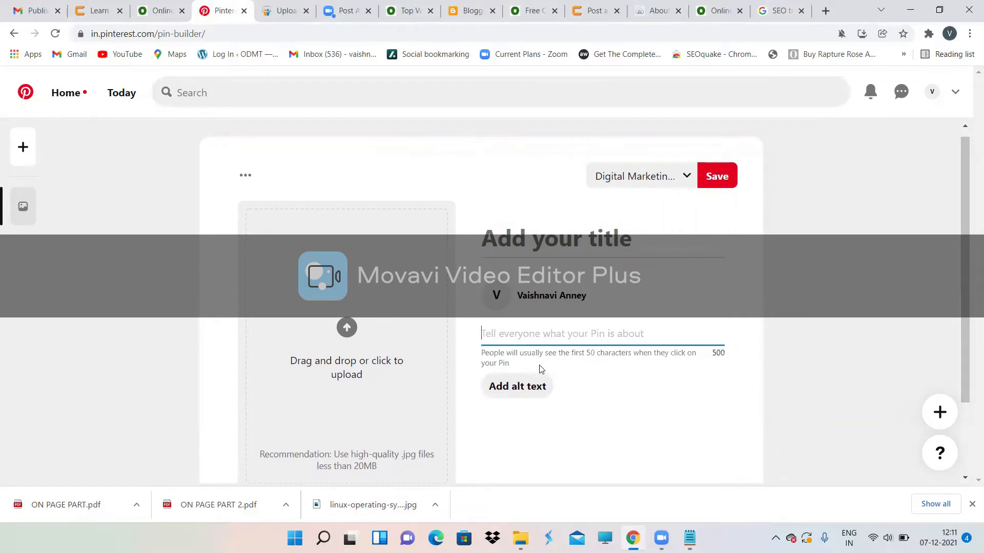
pyautogui.scroll(-2, 538, 370)
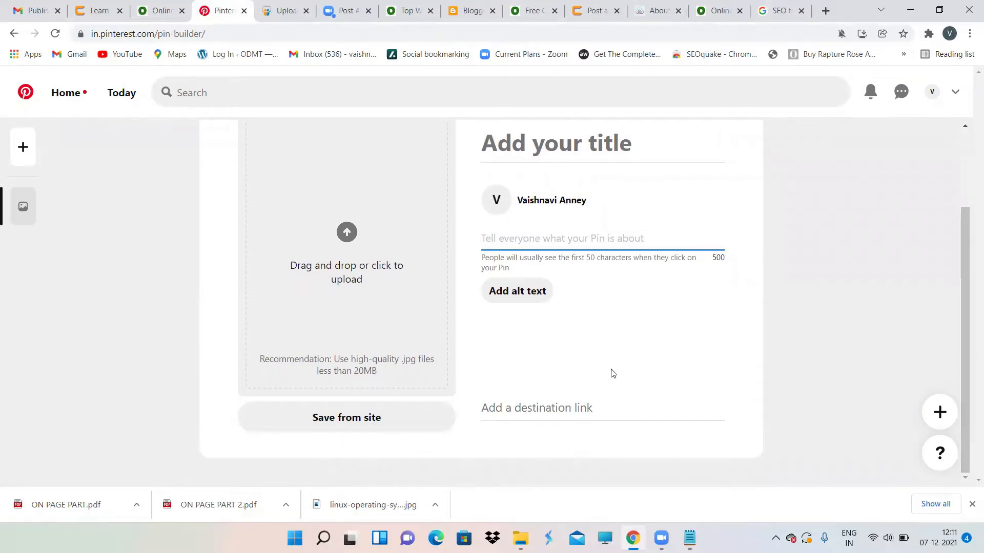
pyautogui.scroll(2, 612, 373)
pyautogui.click(530, 240)
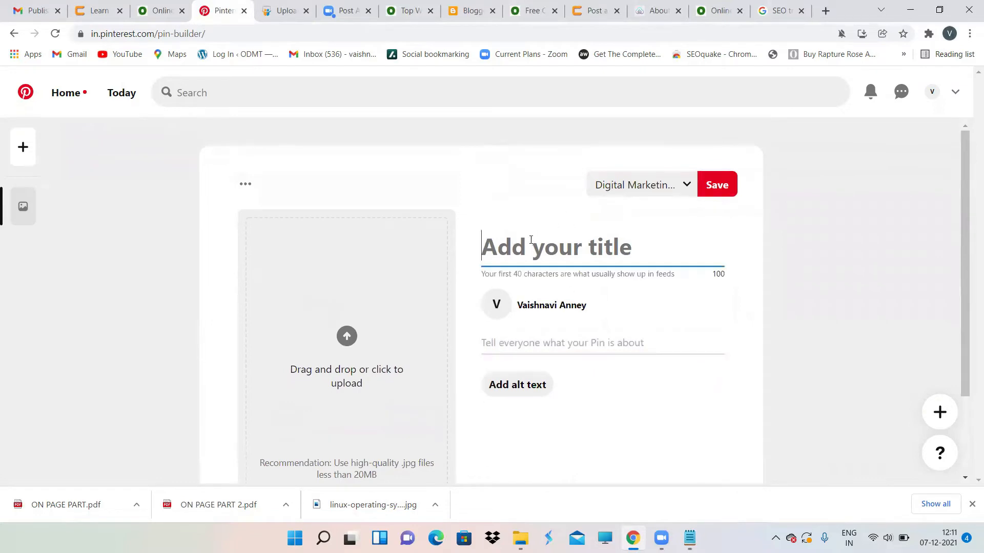
pyautogui.write('Lear')
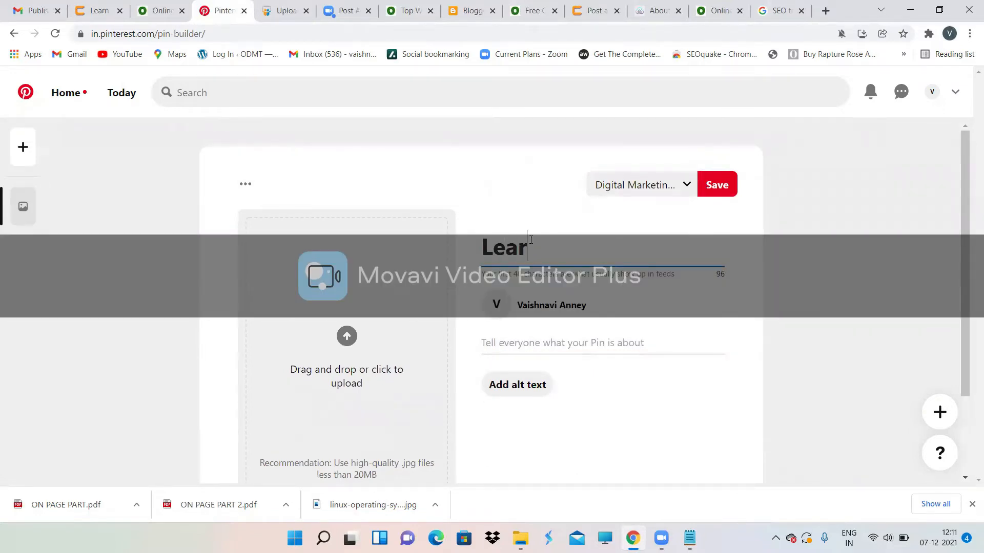
pyautogui.write('n Digit')
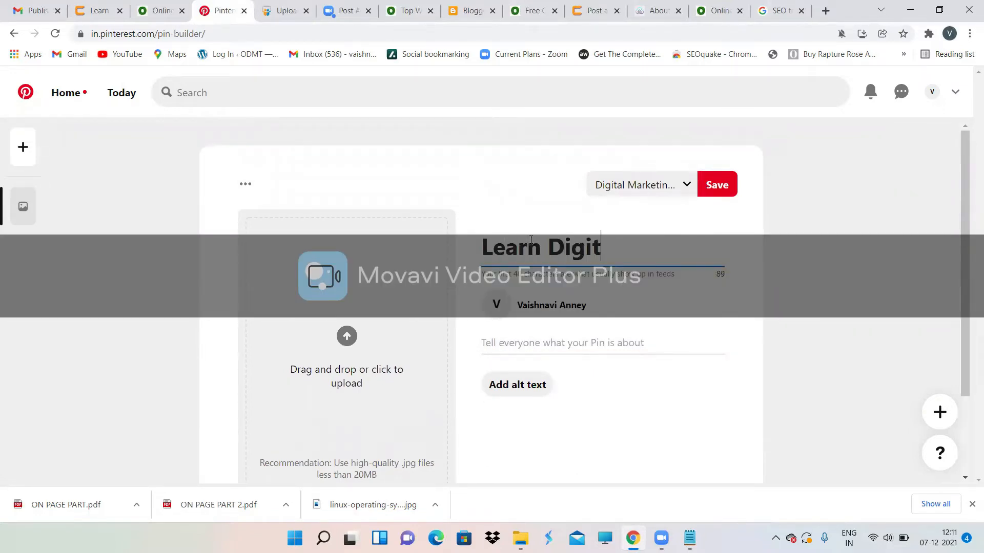
pyautogui.write('al Mark')
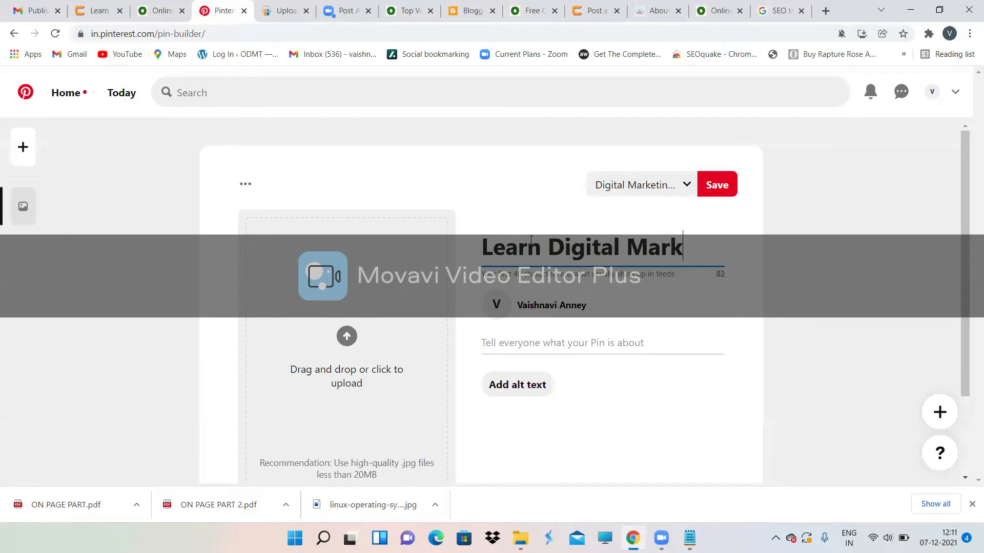
pyautogui.write('eting ')
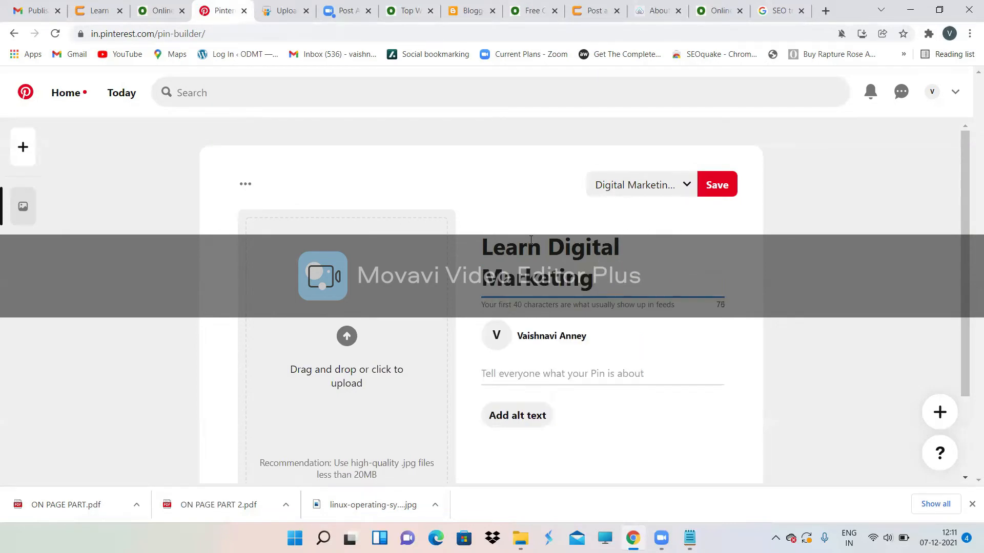
pyautogui.write('Online')
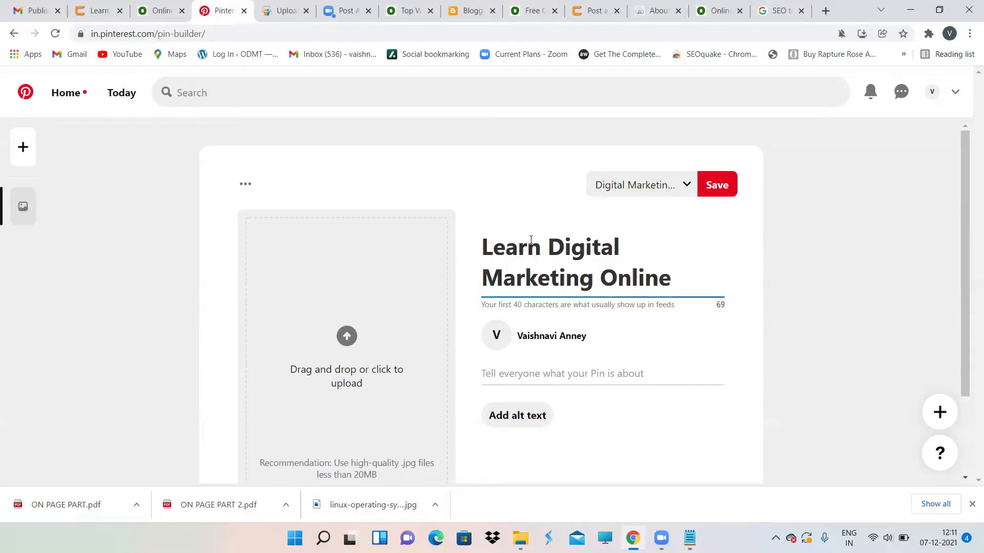
pyautogui.click(716, 10)
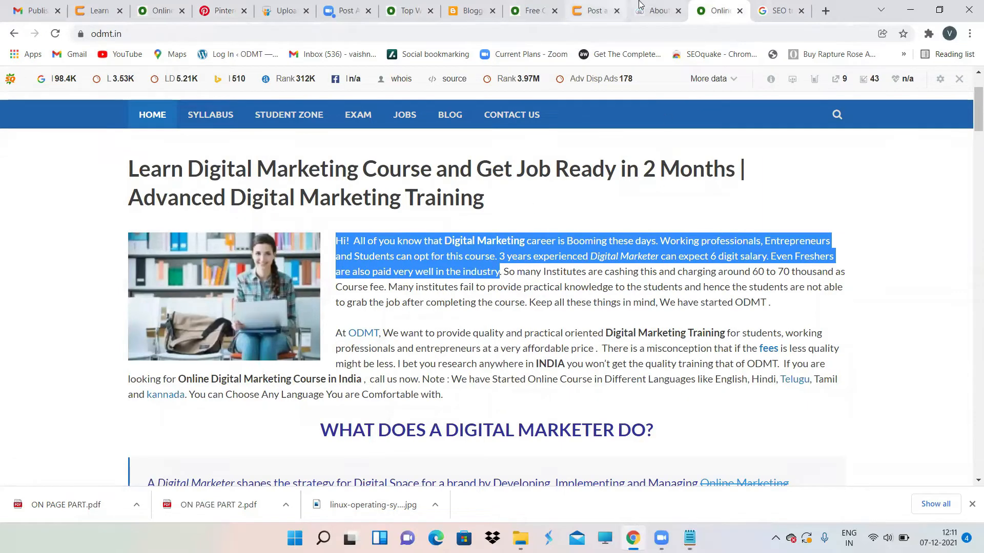
pyautogui.click(220, 11)
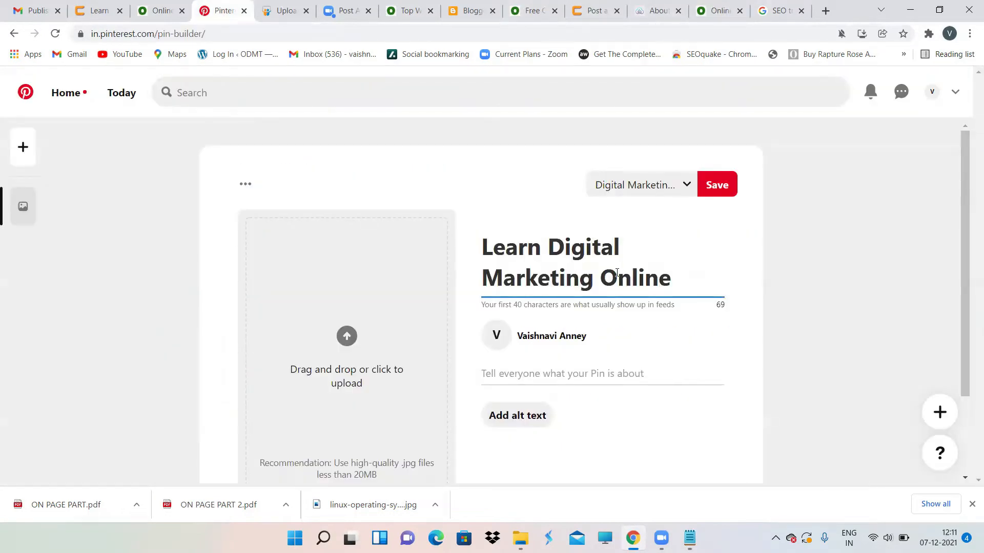
pyautogui.press('BackSpace')
pyautogui.press('BackSpace')
pyautogui.press('BackSpace')
pyautogui.press('BackSpace')
pyautogui.press('BackSpace')
pyautogui.press('BackSpace')
pyautogui.press('BackSpace')
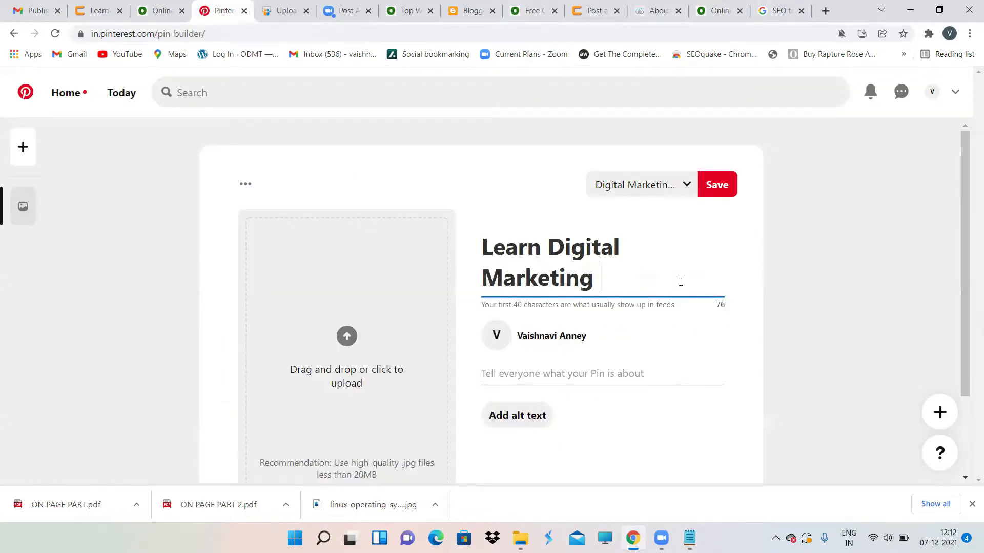
pyautogui.write('Cour')
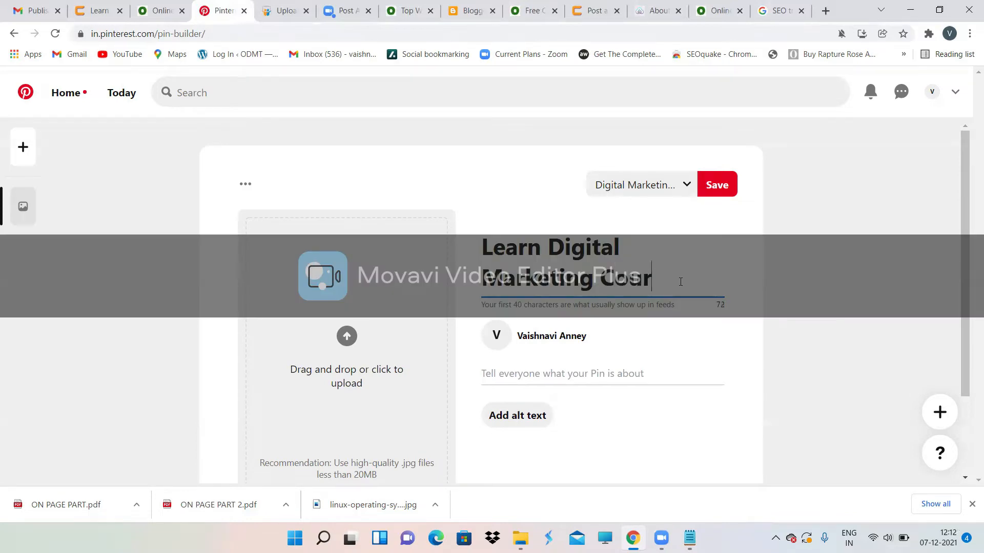
pyautogui.write('se and get')
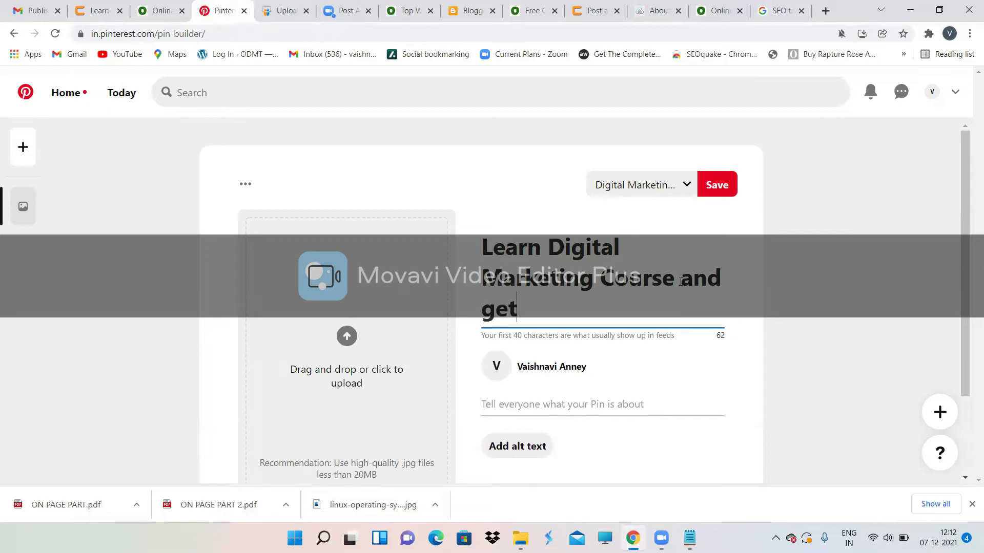
pyautogui.write(' job r')
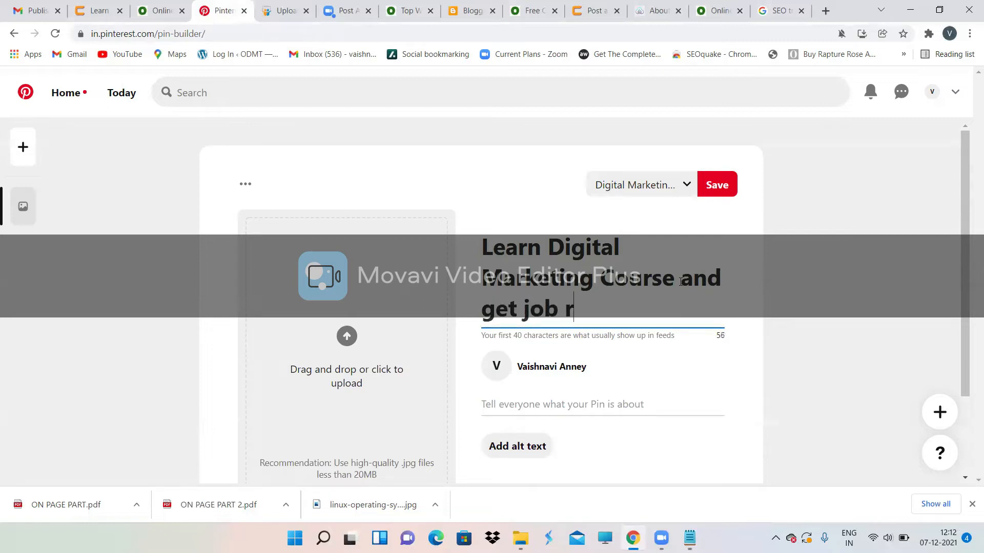
pyautogui.write('eady in 2 months')
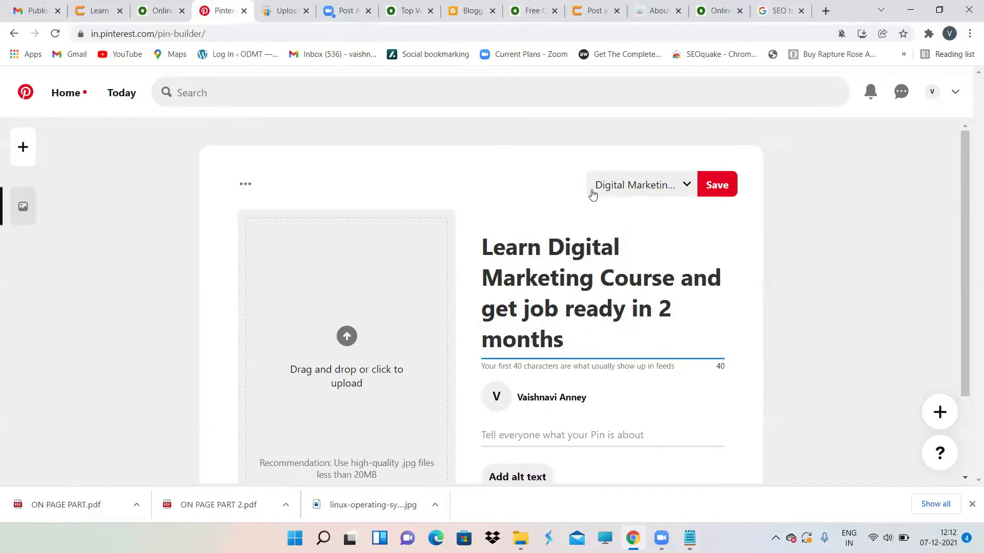
pyautogui.scroll(-2, 543, 447)
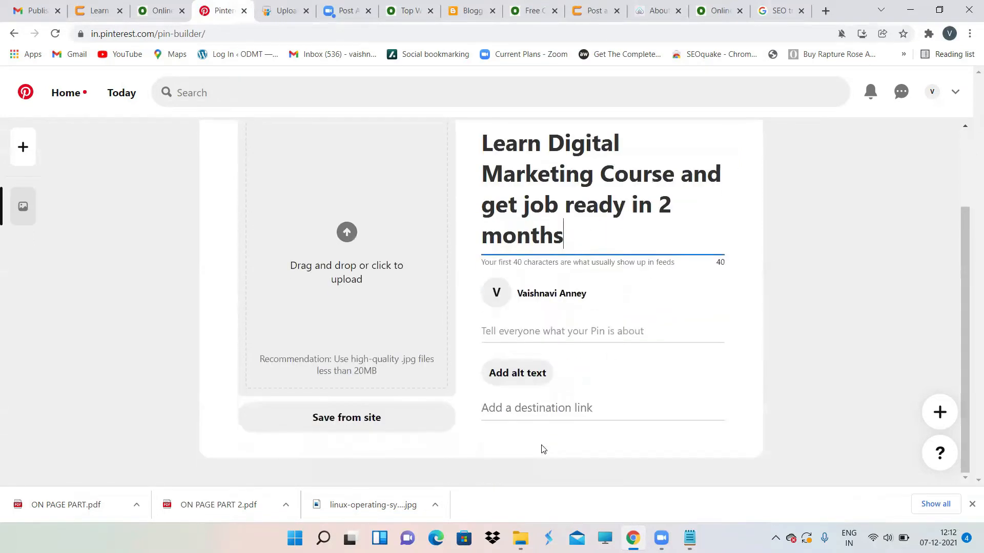
# Step: Copy the course introduction paragraph from odmt.in into the pin description
pyautogui.click(521, 329)
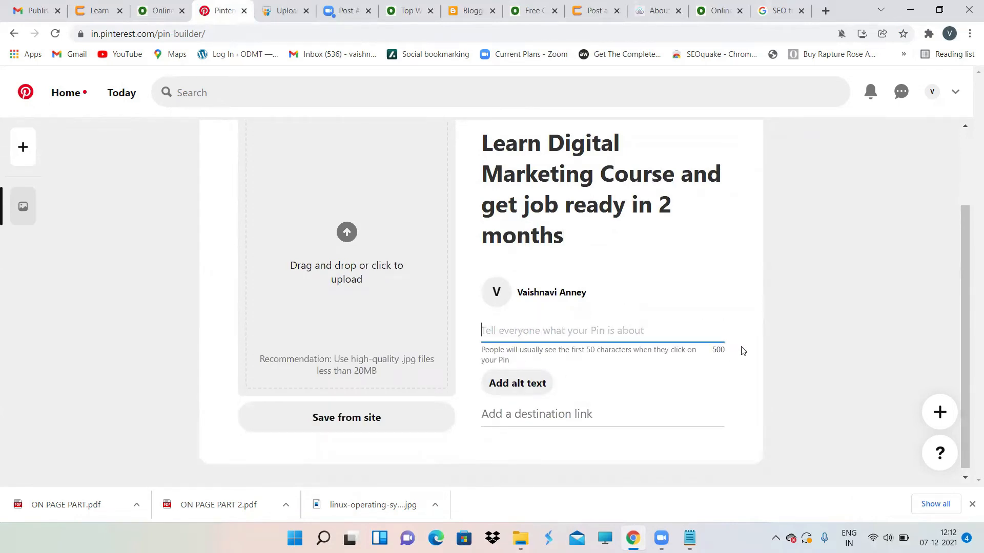
pyautogui.click(402, 6)
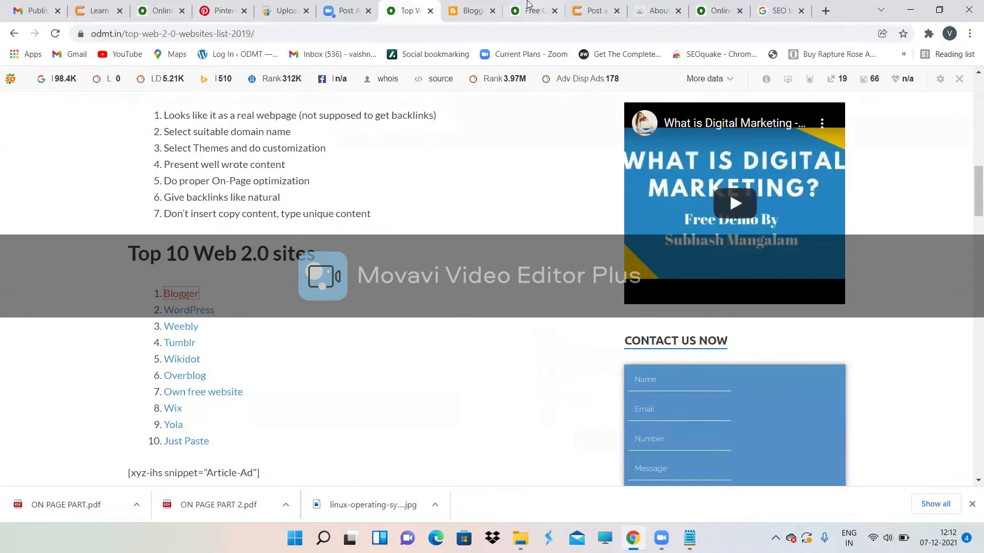
pyautogui.click(702, 6)
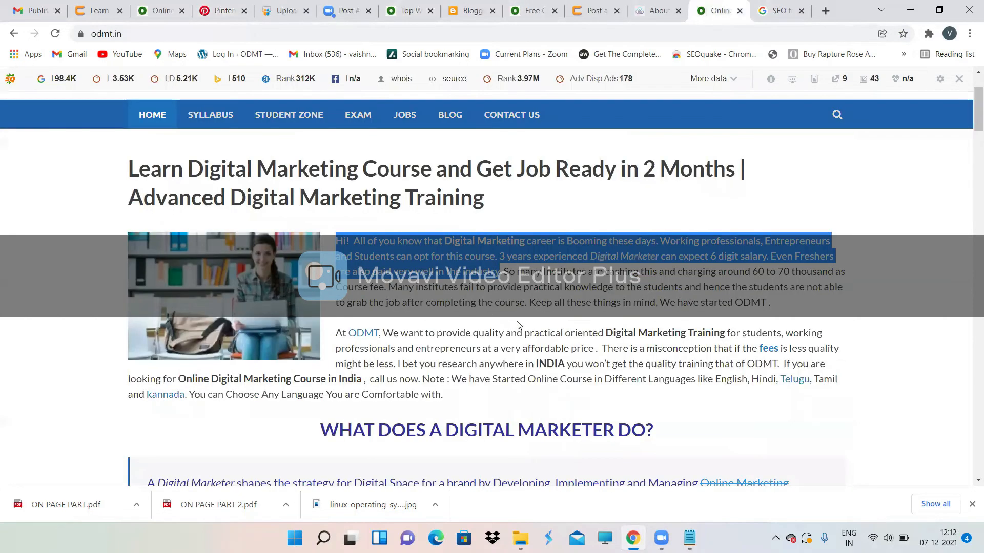
pyautogui.click(757, 304)
pyautogui.moveTo(775, 306); pyautogui.dragTo(335, 239)
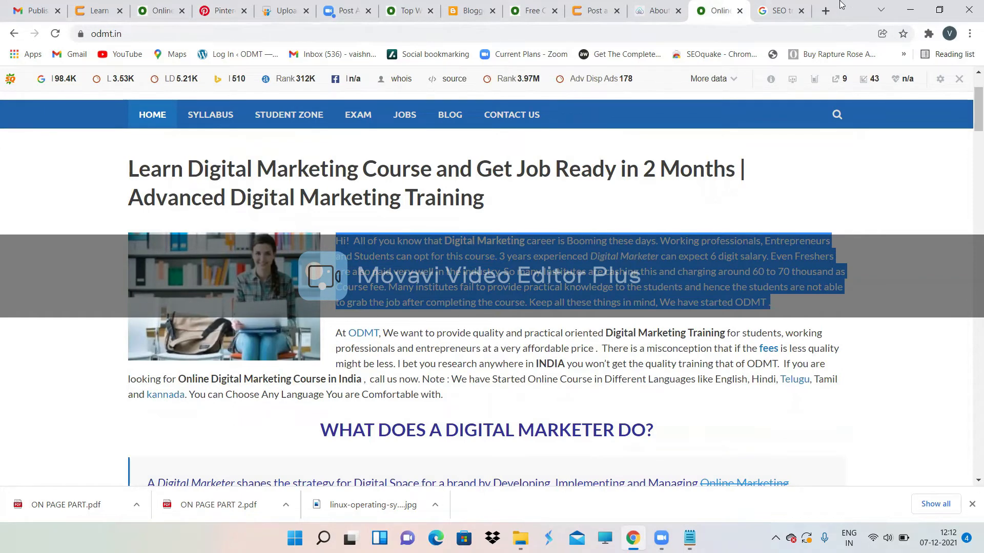
pyautogui.click(220, 10)
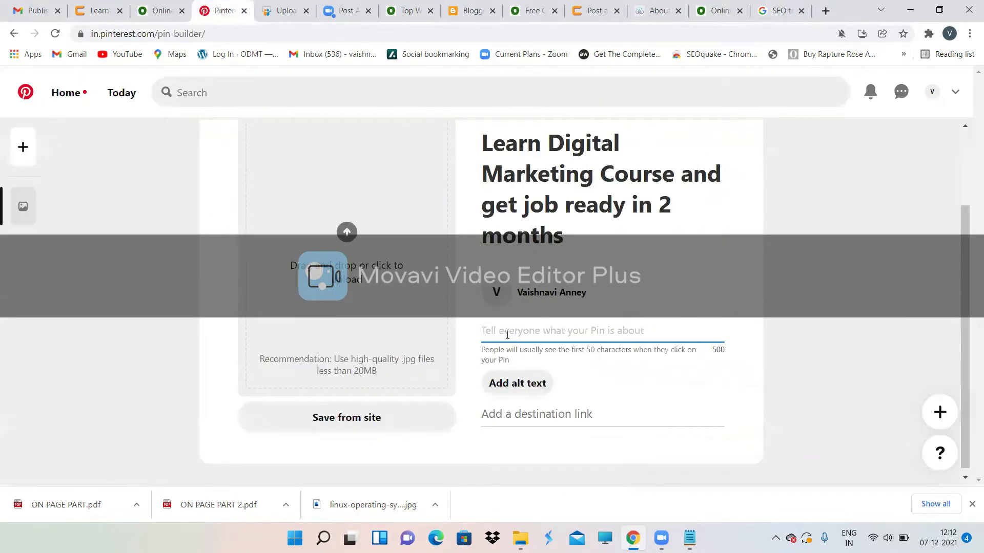
pyautogui.write('Hi!  All of you know that Digital Marketing career is Booming these days. Working professionals, Entrepreneurs and Students can opt for this course. 3 years experienced Digital Marketer can expect 6 digit salary. Even Freshers are also paid very well in the industry. So many Institutes are cashing this and charging around 60 to 70 thousand as Course fee. Many institutes fail to provide practical knowledge to the students and hence the students are not able to grab the job after completing the course. Keep all these things in mind, We have started ODMT .')
# Step: Trim the description so it ends at '60 to 70 thousand as Course fee.'
pyautogui.scroll(-3, 621, 332)
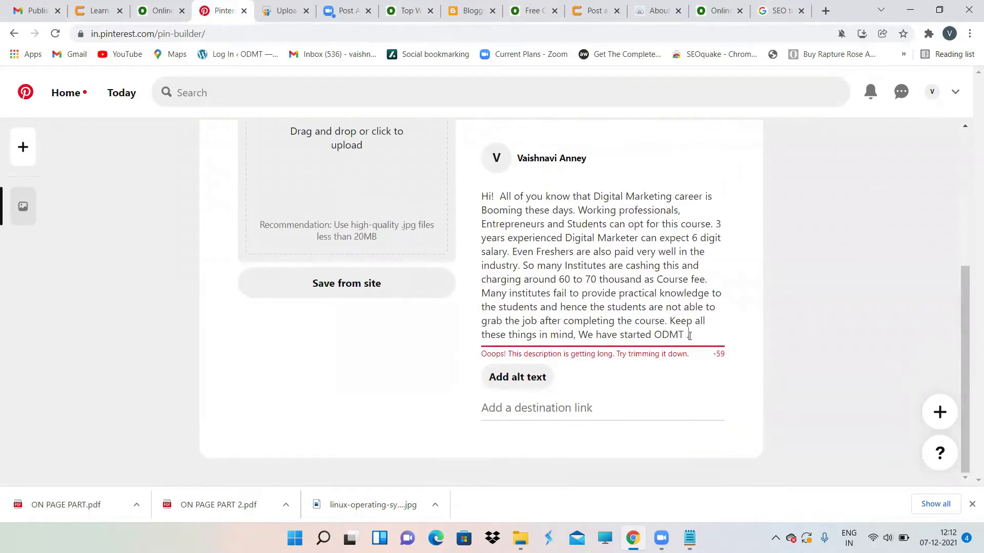
pyautogui.moveTo(688, 326); pyautogui.dragTo(477, 296)
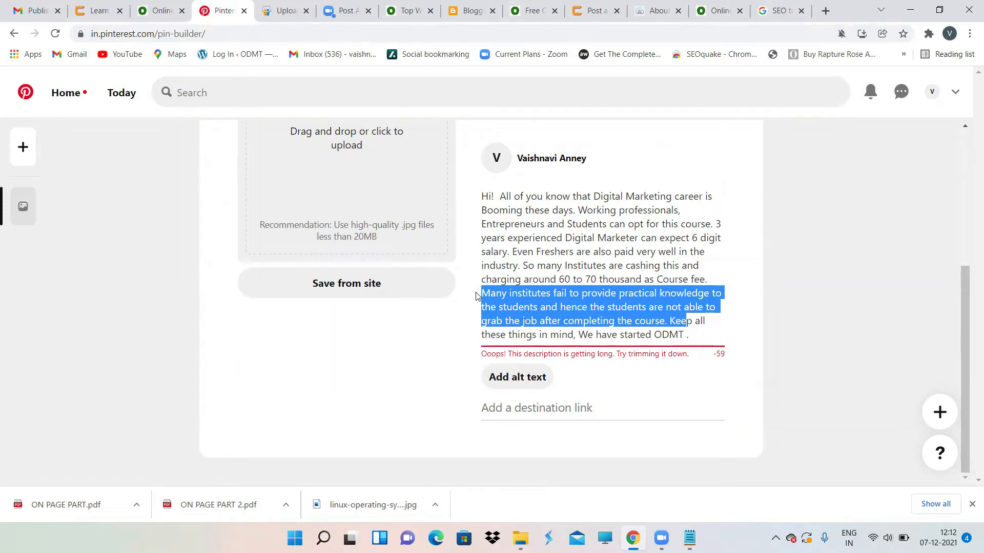
pyautogui.press('BackSpace')
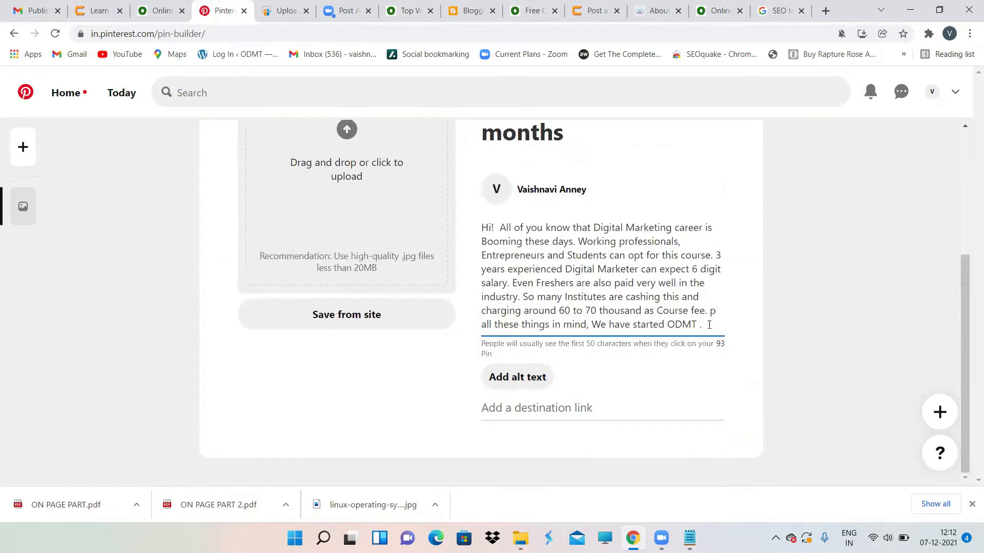
pyautogui.moveTo(707, 311); pyautogui.dragTo(720, 323)
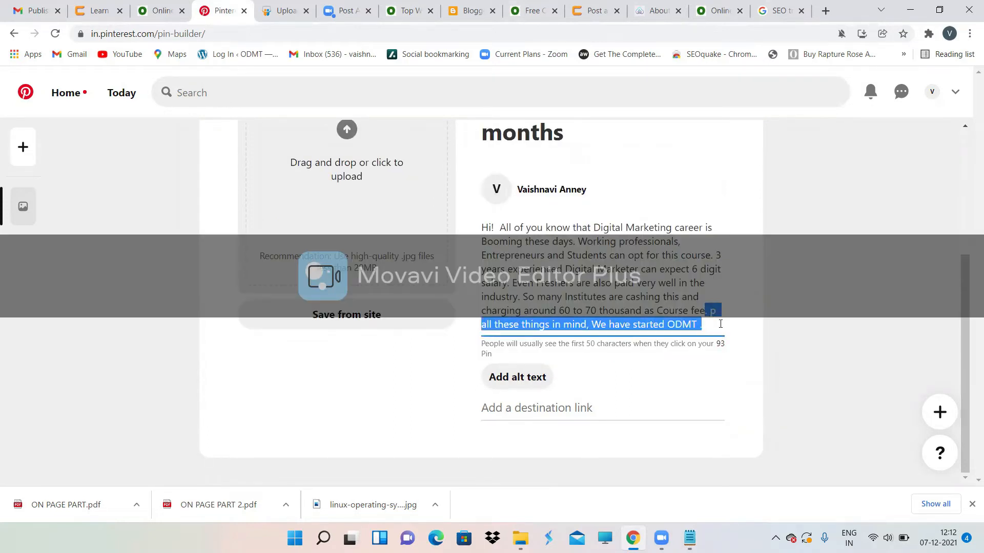
pyautogui.press('BackSpace')
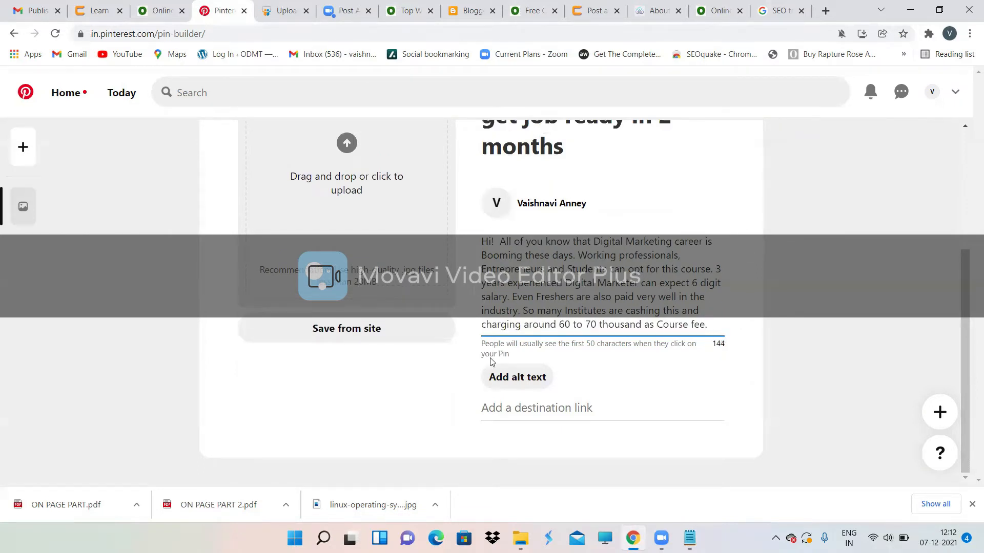
pyautogui.scroll(1, 590, 277)
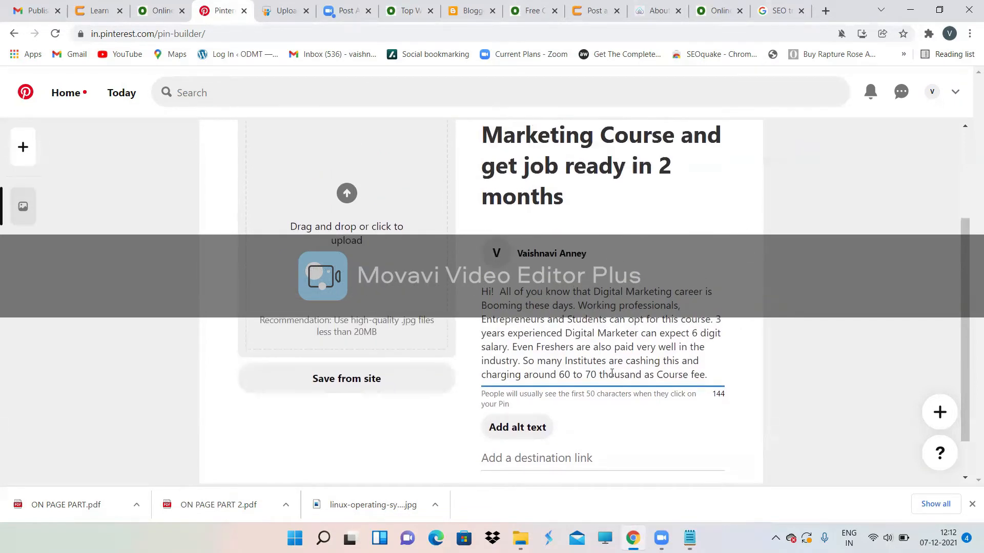
pyautogui.scroll(-1, 550, 400)
pyautogui.click(550, 401)
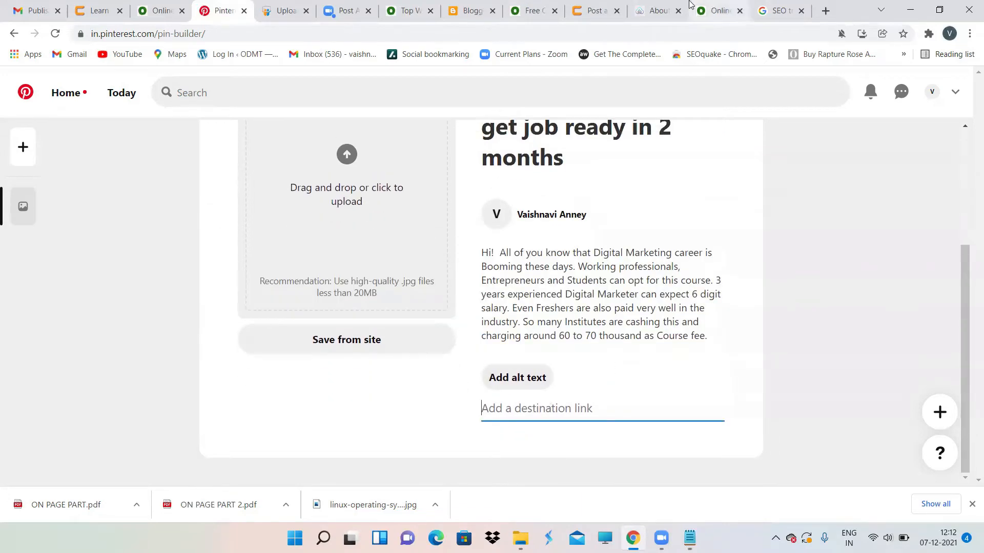
pyautogui.click(717, 10)
pyautogui.click(153, 32)
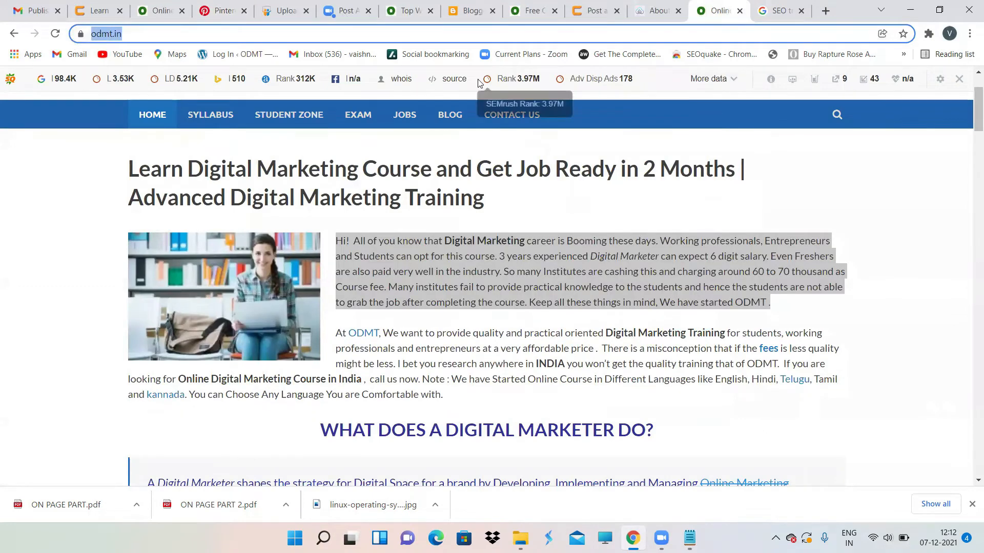
pyautogui.click(531, 188)
pyautogui.click(170, 34)
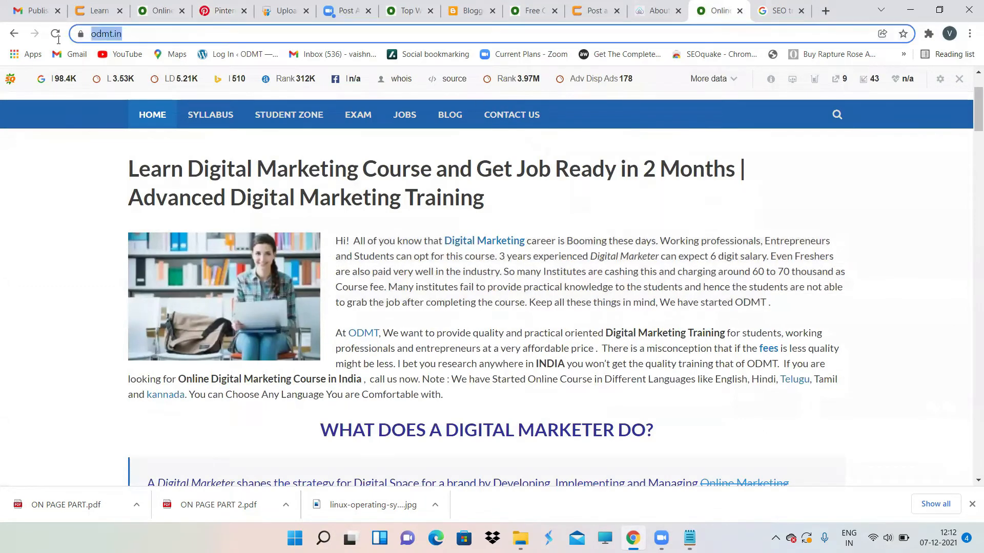
pyautogui.click(231, 12)
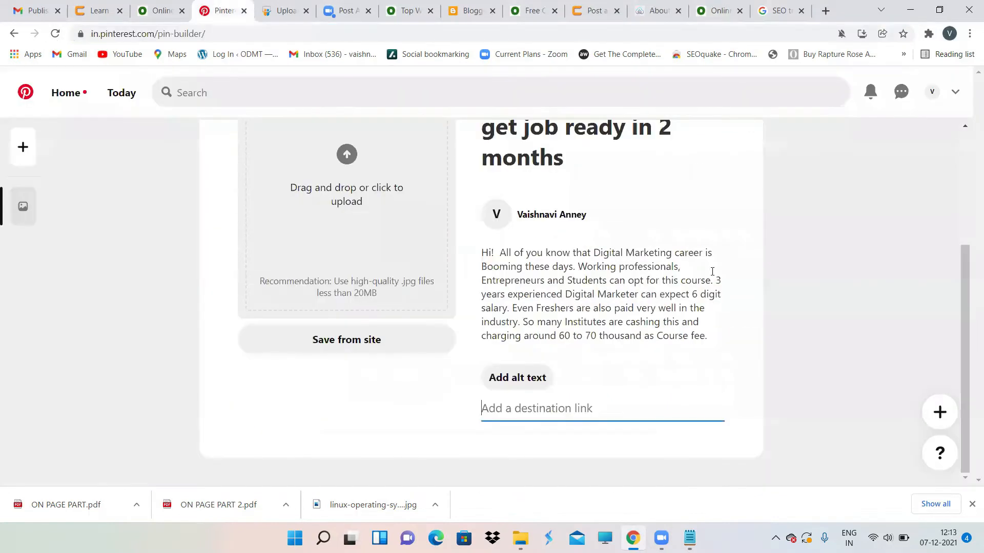
pyautogui.click(570, 409)
pyautogui.write('https://www.odmt.in/')
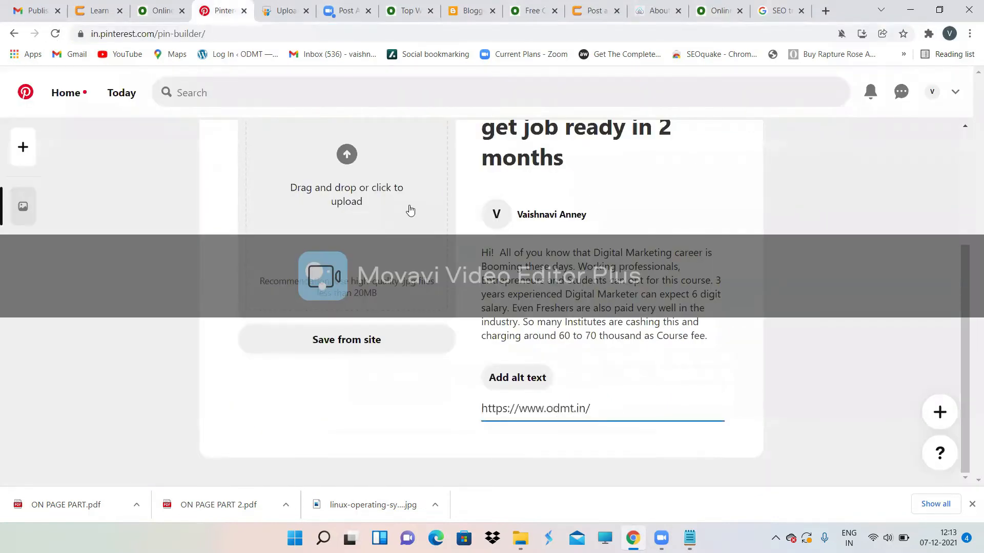
# Step: Upload the DIGITAL MARKETING (2) image as the pin's picture
pyautogui.scroll(1, 384, 266)
pyautogui.click(322, 262)
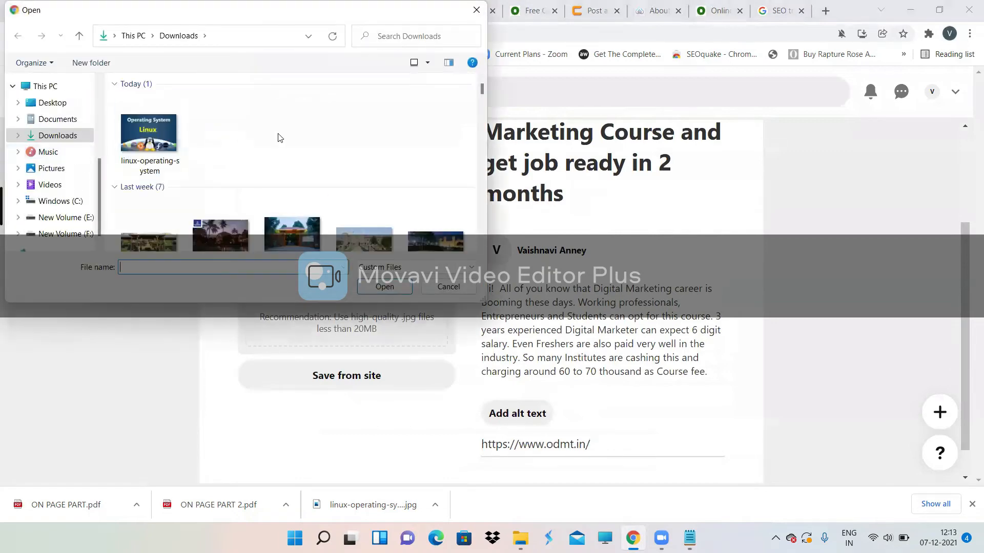
pyautogui.scroll(-5, 279, 137)
pyautogui.scroll(-3, 280, 138)
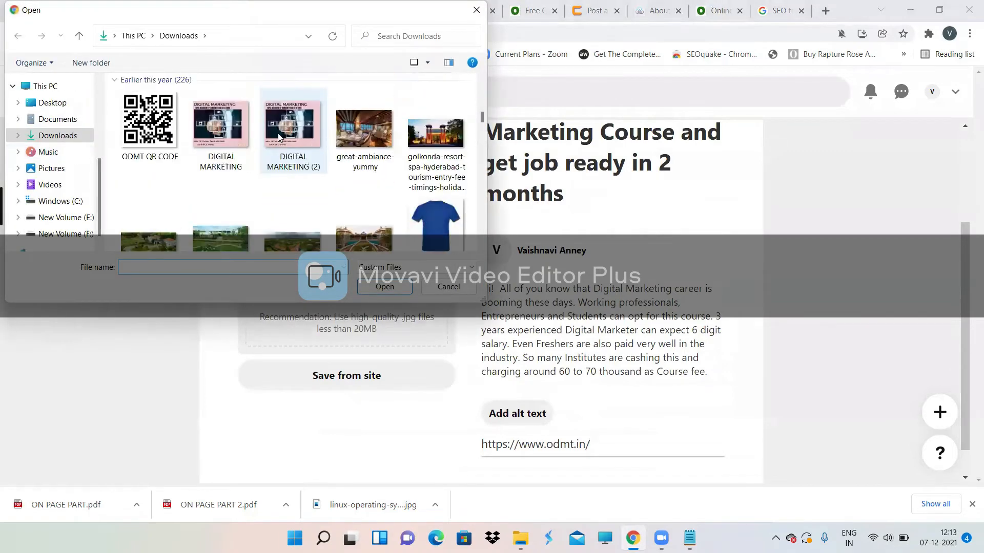
pyautogui.doubleClick(290, 130)
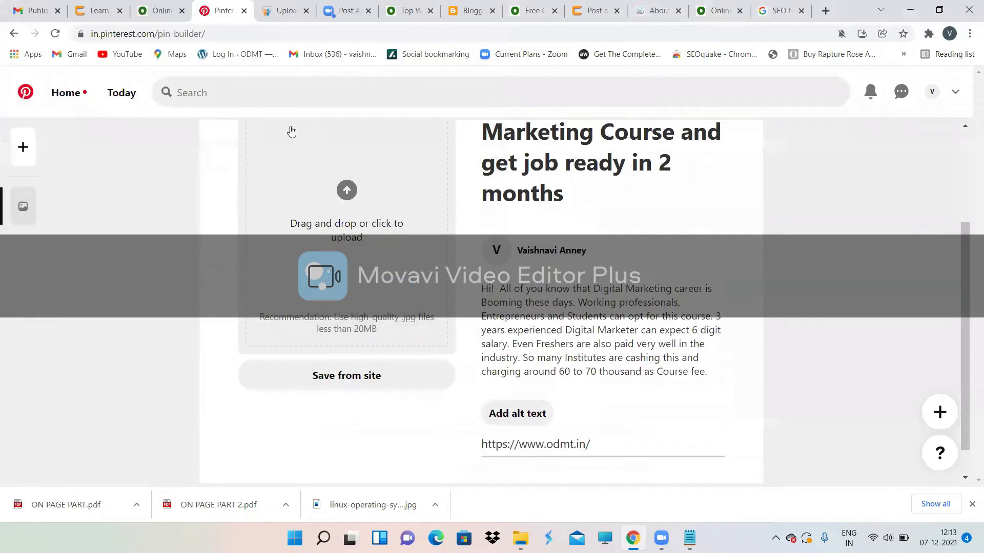
pyautogui.scroll(1, 513, 264)
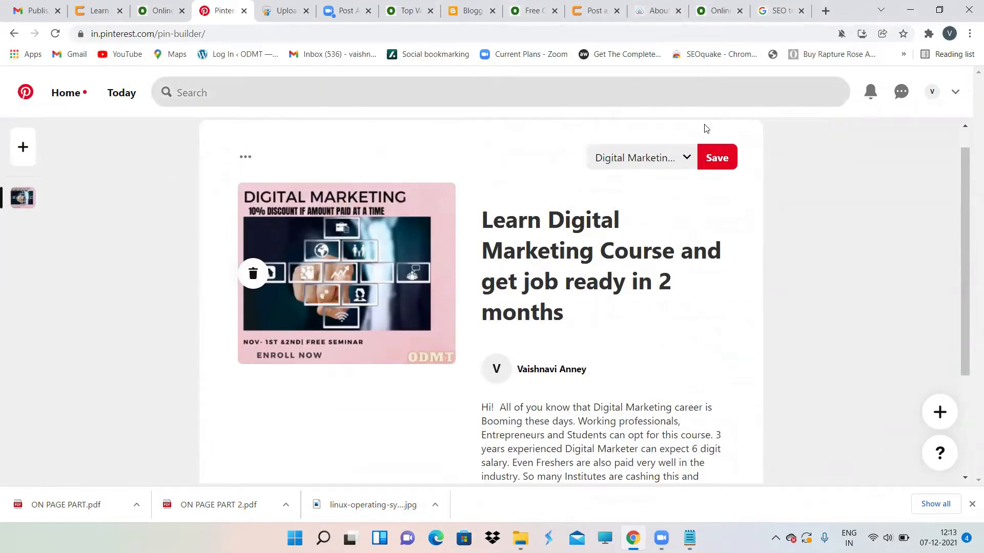
# Step: Save the finished pin to the Digital Marketing Demo Online board
pyautogui.scroll(-1, 562, 279)
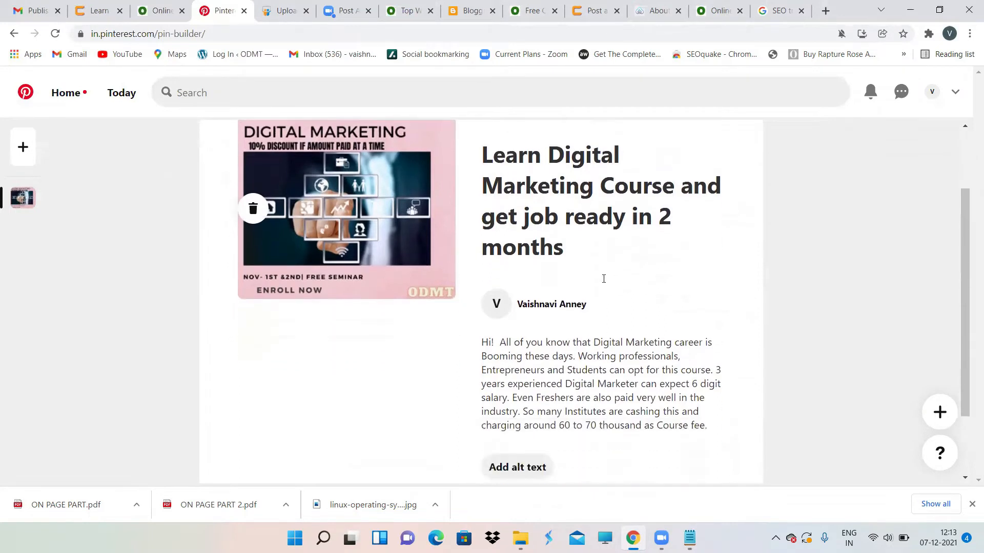
pyautogui.scroll(-1, 415, 242)
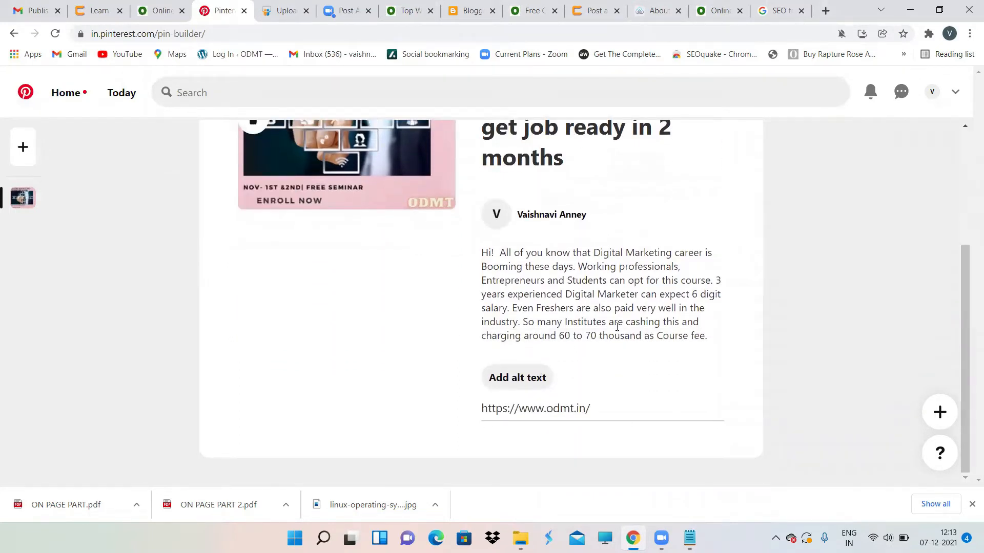
pyautogui.scroll(3, 627, 326)
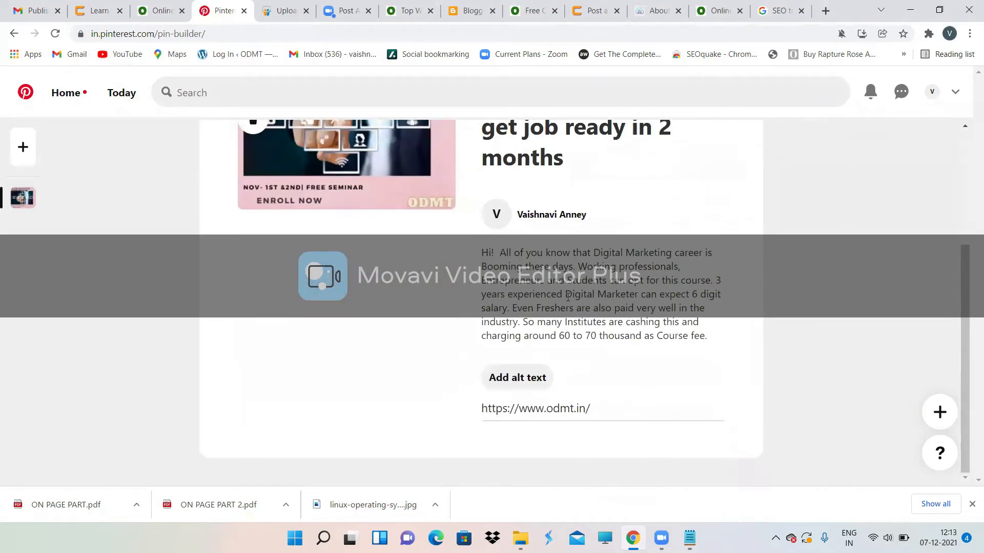
pyautogui.scroll(1, 537, 402)
pyautogui.scroll(2, 536, 402)
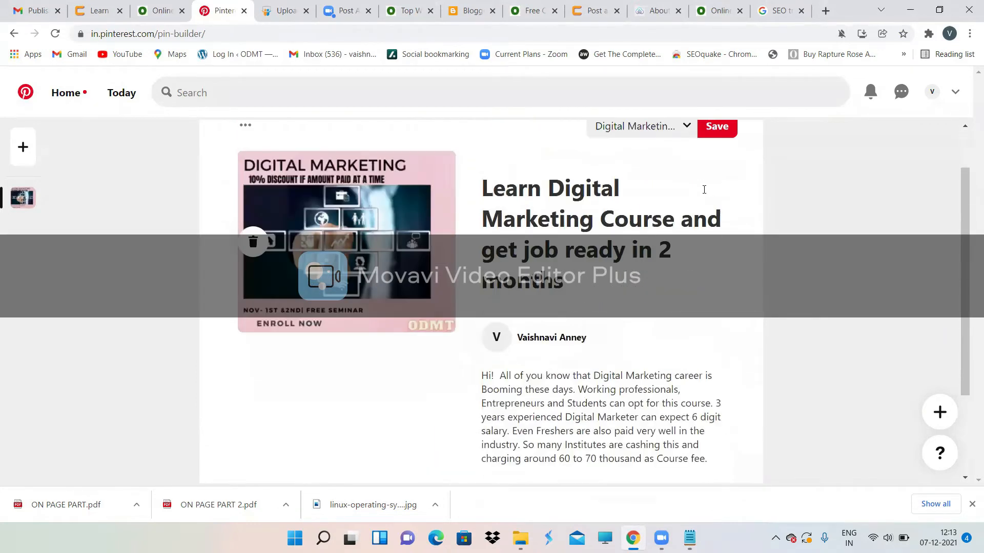
pyautogui.scroll(1, 701, 187)
pyautogui.scroll(-1, 701, 186)
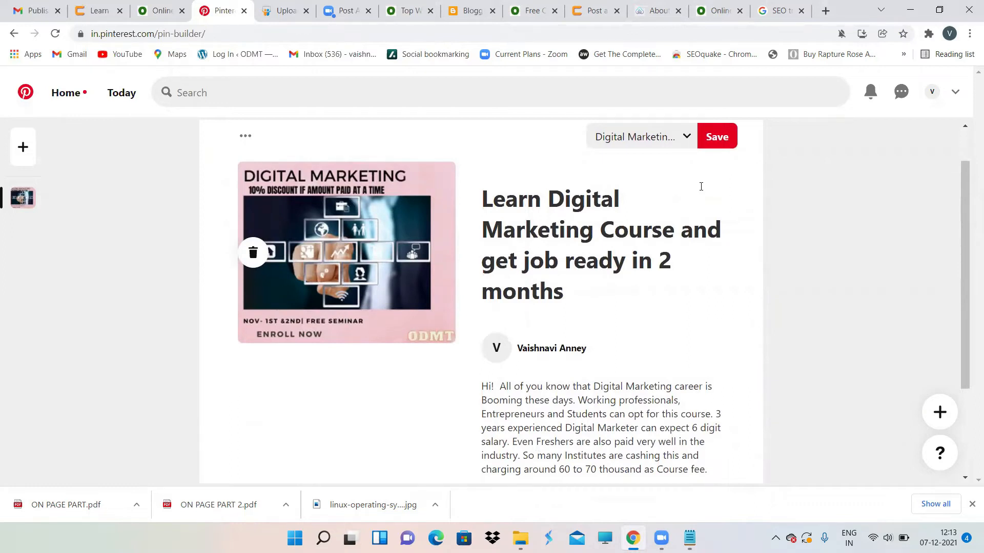
pyautogui.click(716, 135)
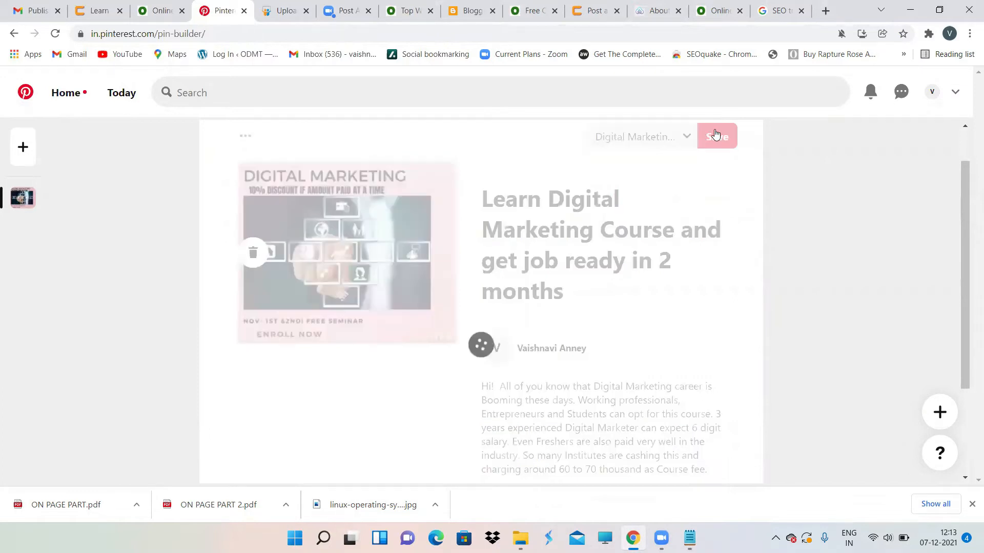
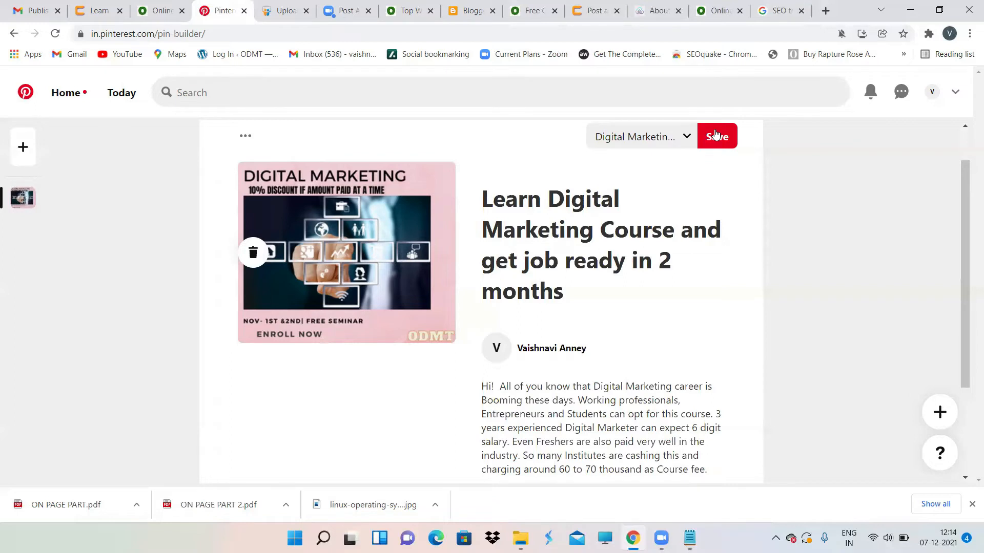
# Step: Save the Digital Marketing course pin and switch back to the ODMT website tab
pyautogui.click(716, 135)
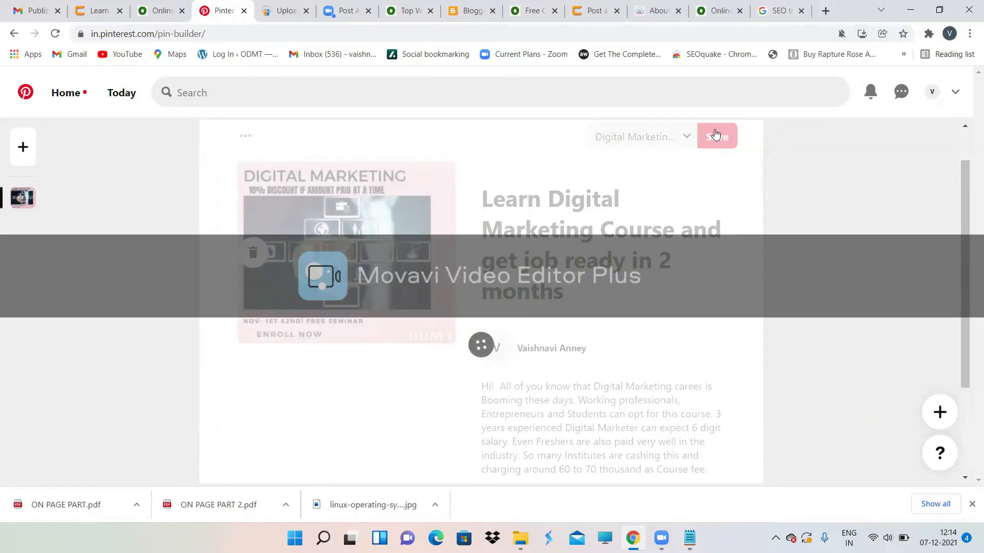
pyautogui.click(736, 4)
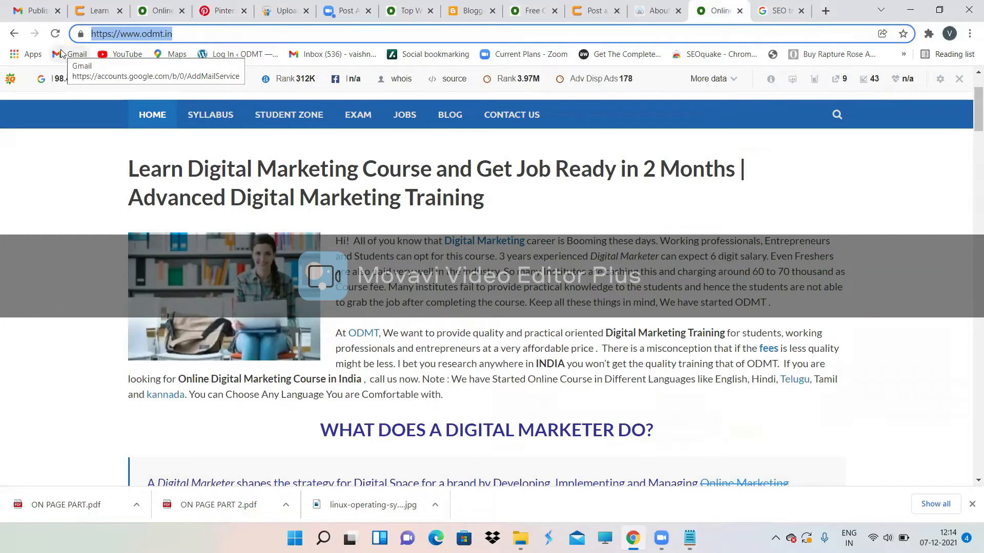
# Step: Search Google for 'image submssion odmt'
pyautogui.press('BackSpace')
pyautogui.write('image subm')
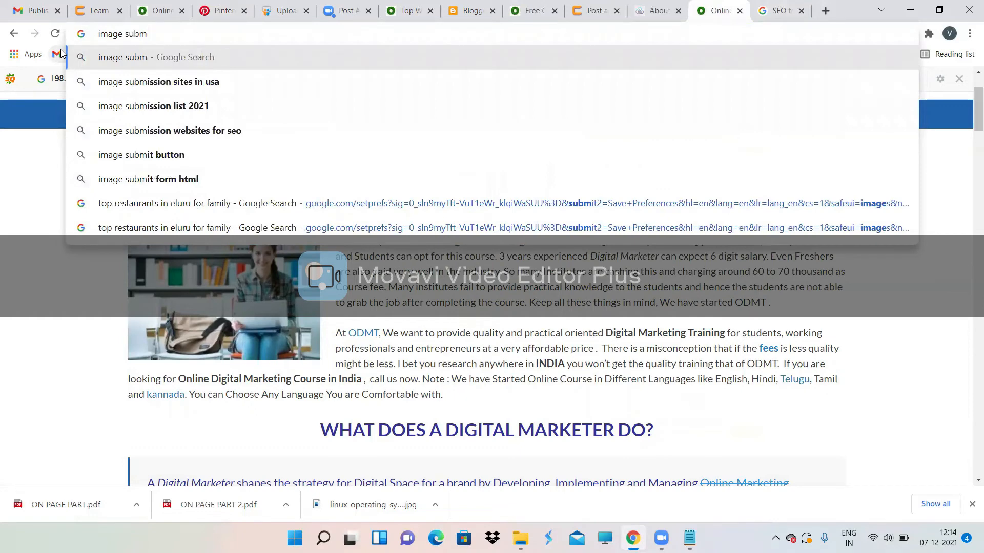
pyautogui.write('ssion odm')
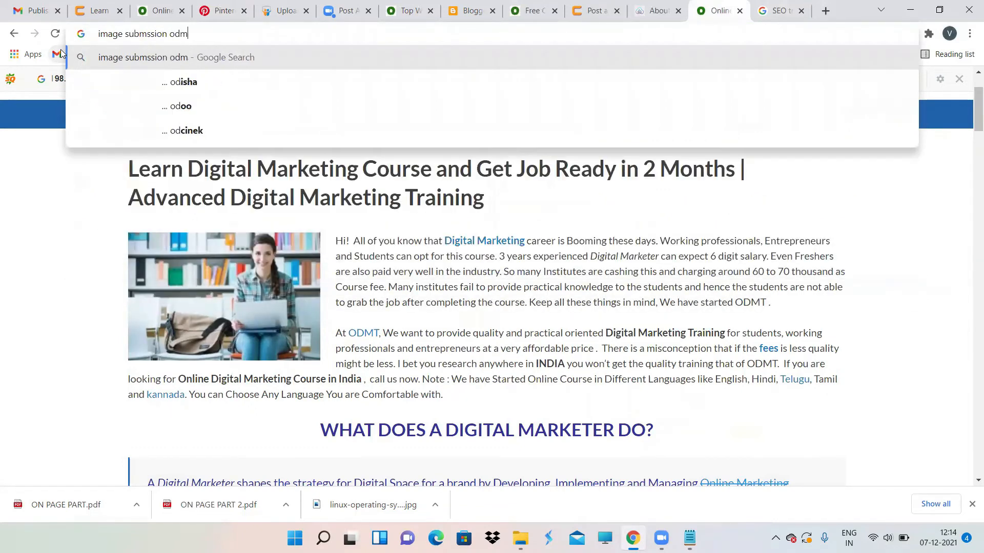
pyautogui.write('t')
pyautogui.press('Return')
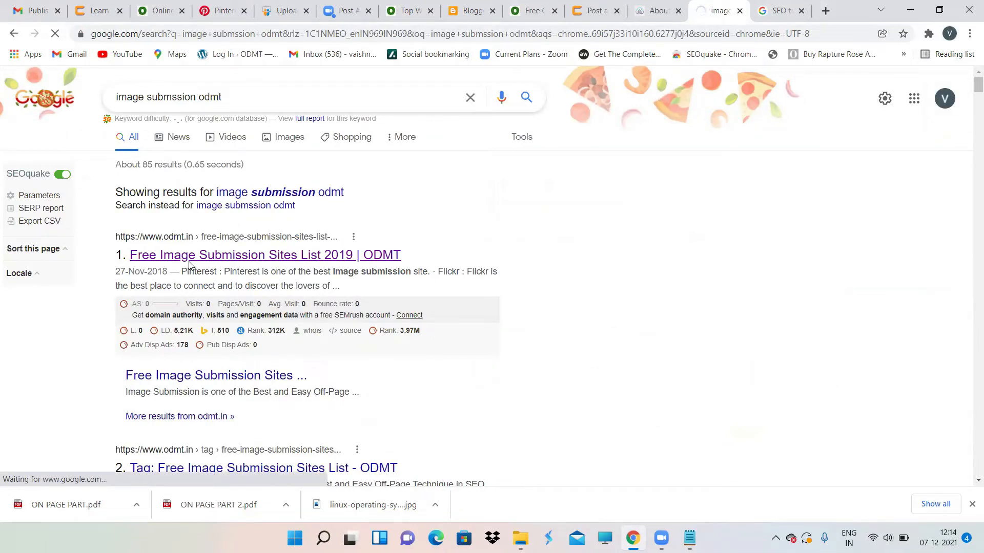
# Step: Scroll ODMT's image submission sites article down to the Prons list and highlight 'Backlinks'
pyautogui.scroll(-3, 404, 310)
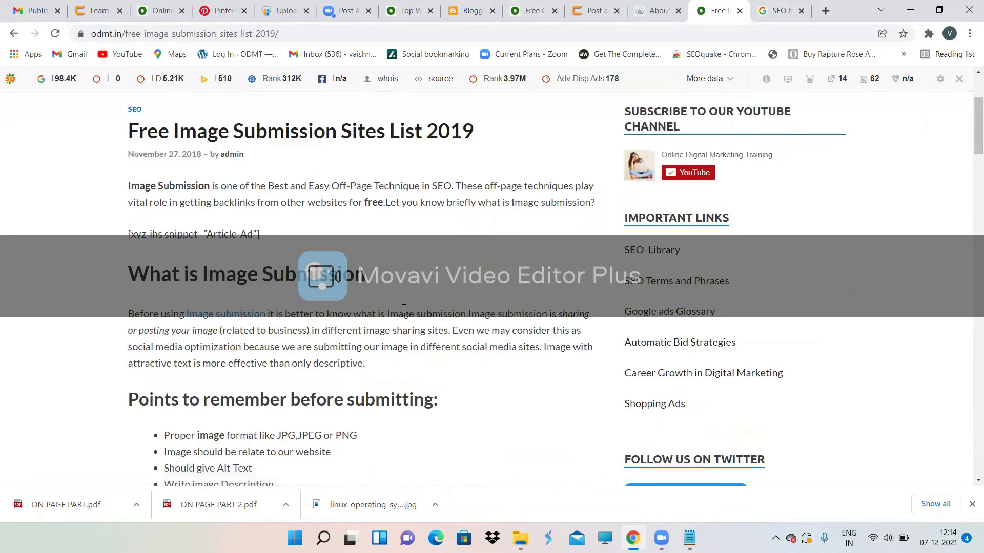
pyautogui.scroll(-2, 404, 310)
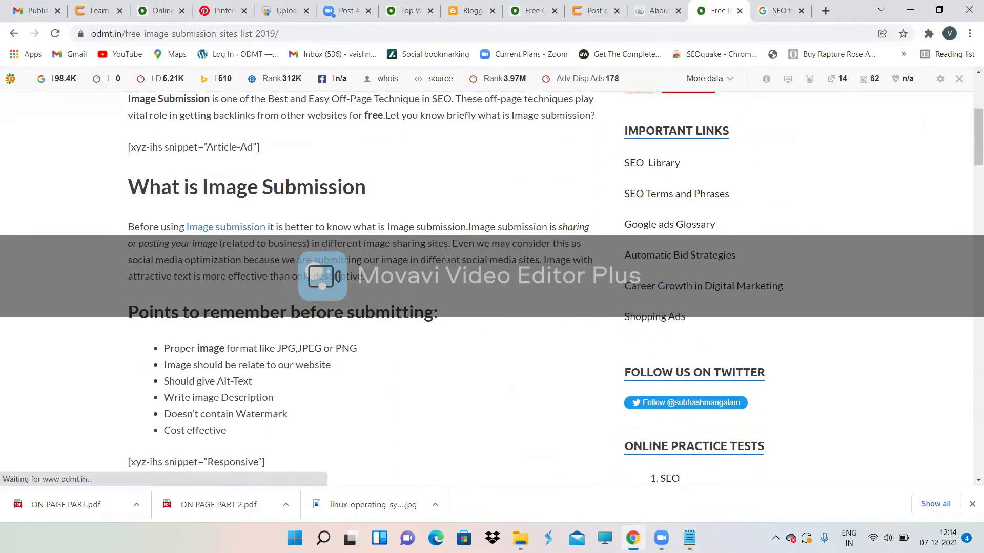
pyautogui.scroll(-1, 418, 194)
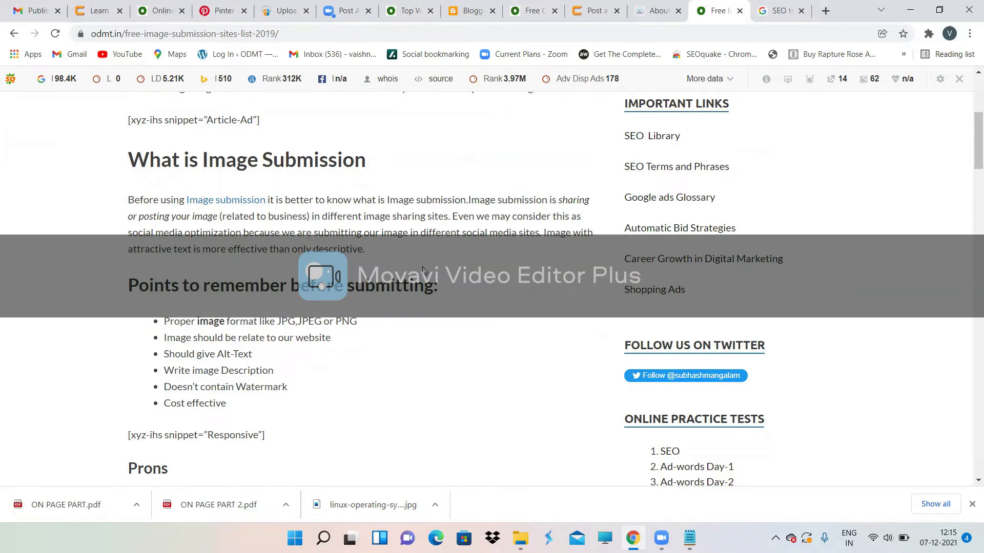
pyautogui.scroll(-2, 423, 270)
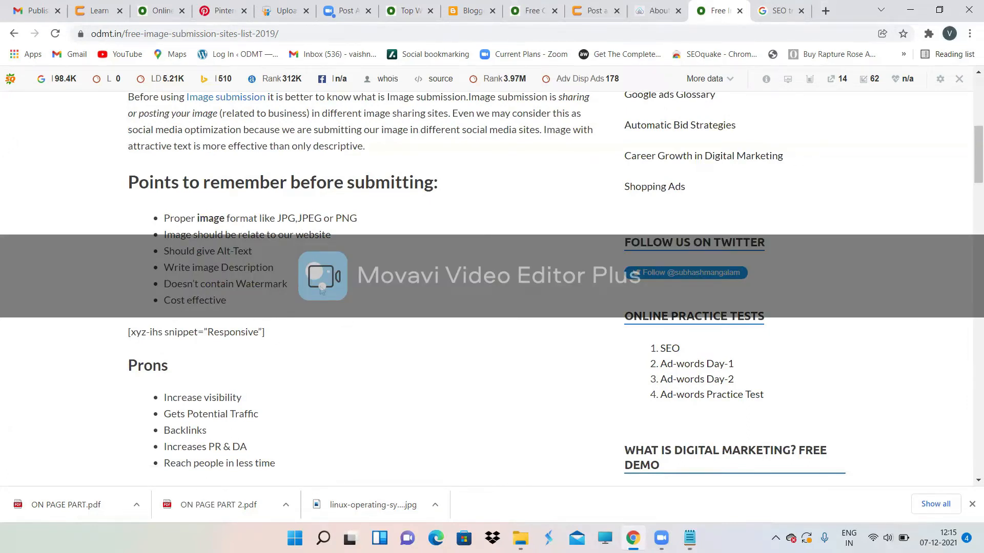
pyautogui.scroll(-4, 322, 290)
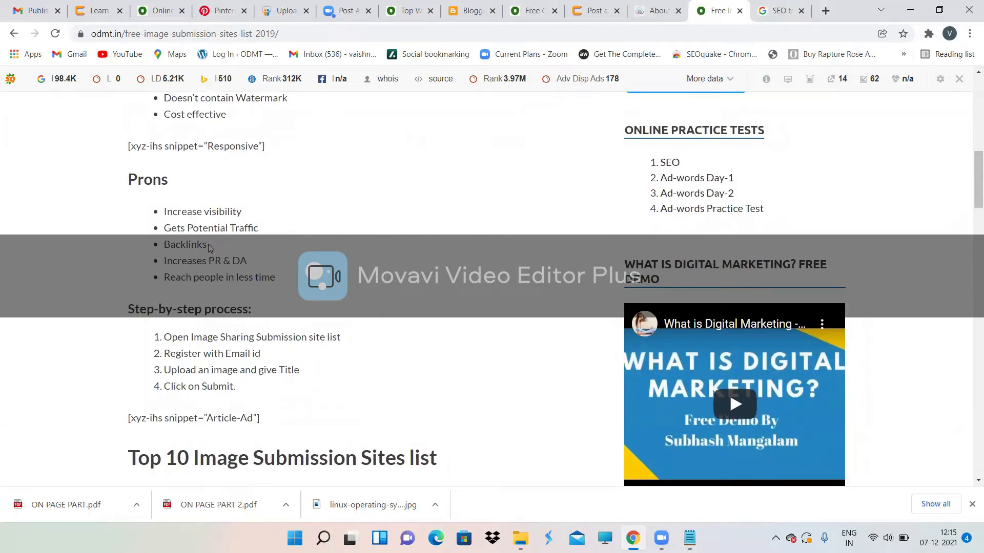
pyautogui.moveTo(210, 243); pyautogui.dragTo(151, 254)
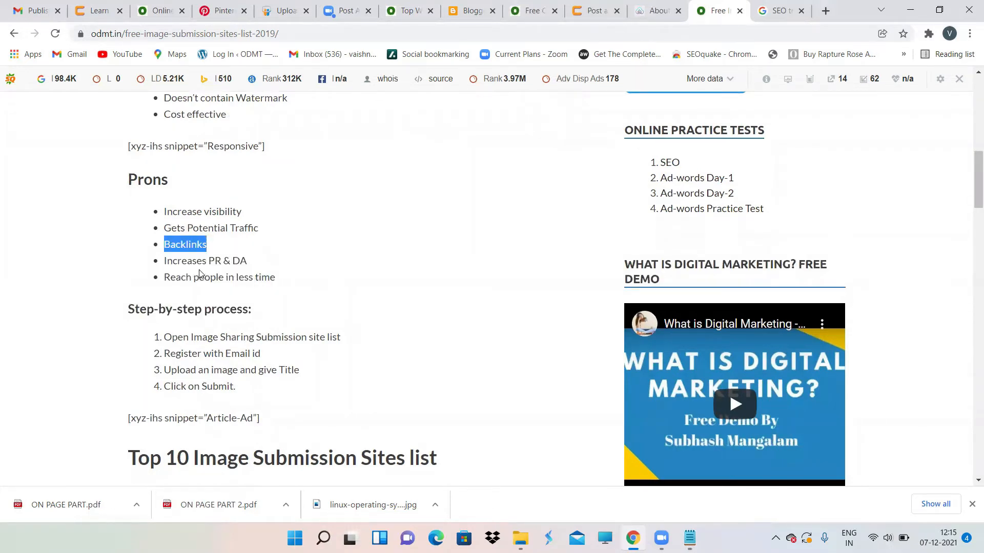
pyautogui.scroll(-1, 260, 291)
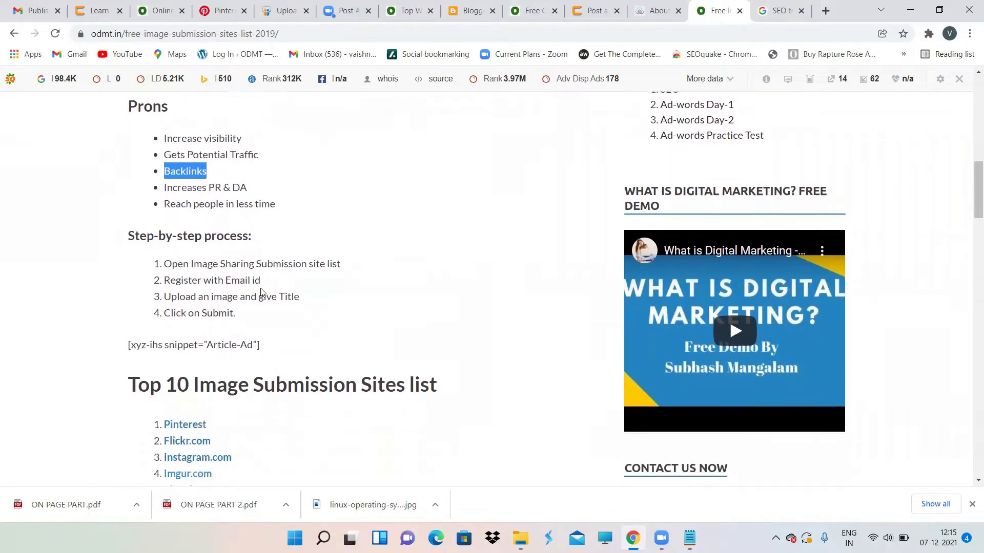
pyautogui.scroll(-1, 264, 268)
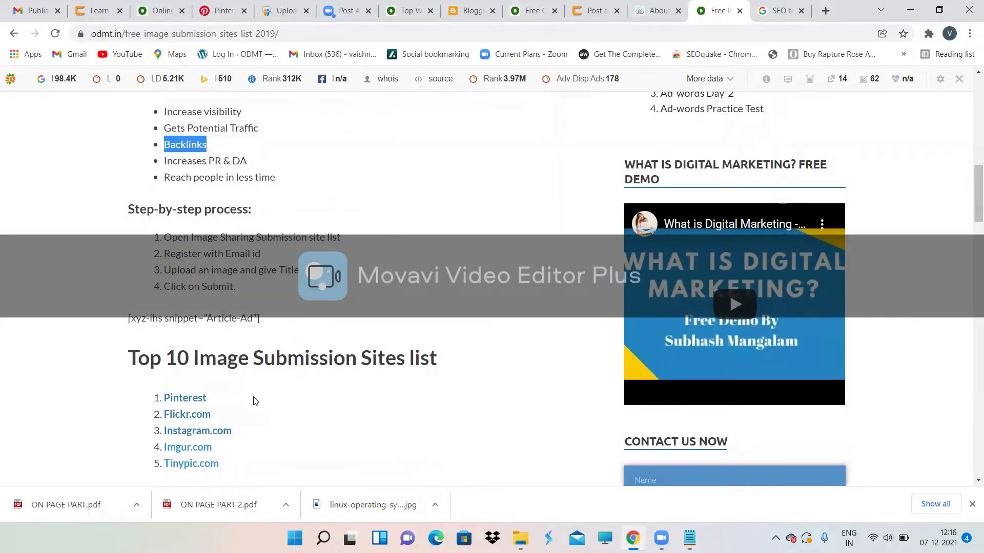
pyautogui.scroll(-3, 255, 401)
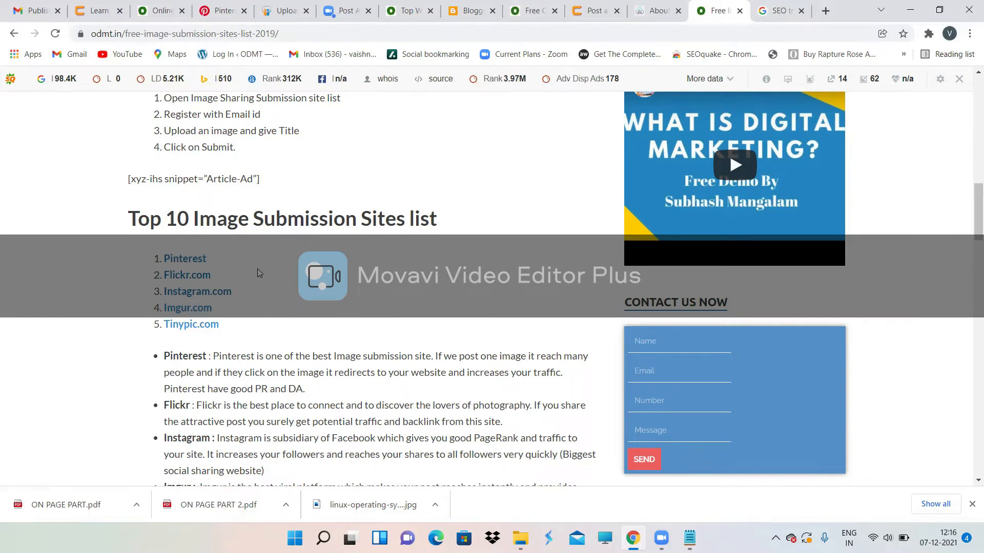
pyautogui.scroll(1, 257, 268)
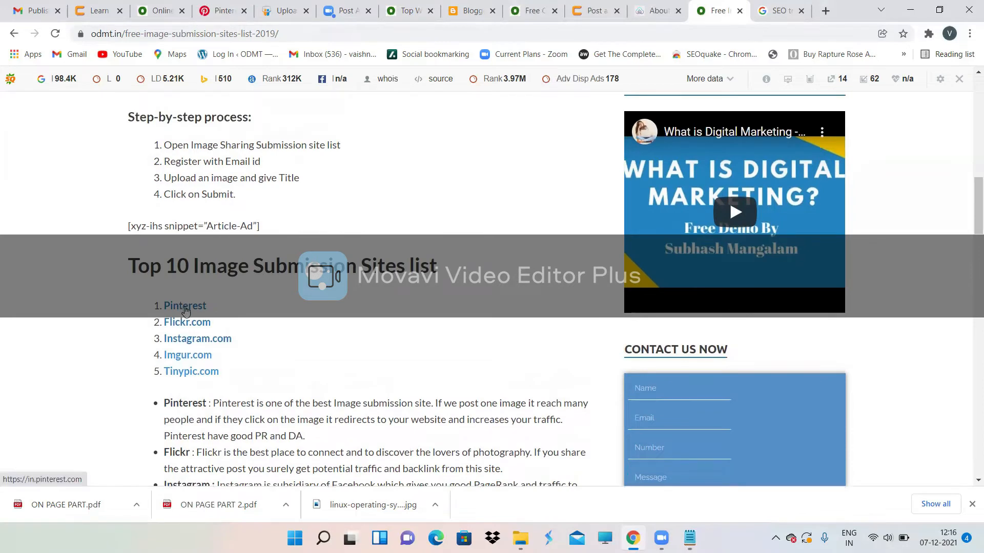
pyautogui.scroll(-3, 227, 296)
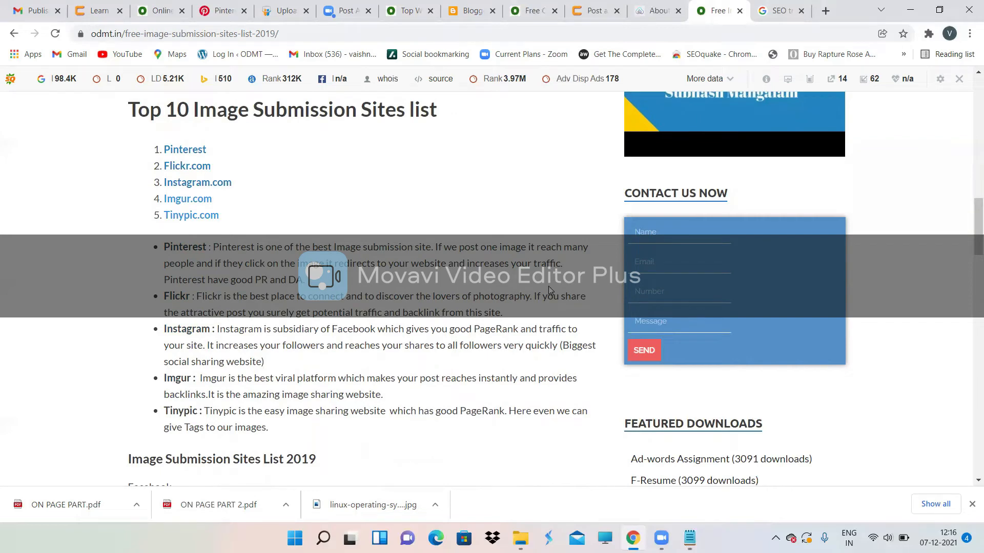
pyautogui.scroll(-2, 549, 289)
pyautogui.scroll(-2, 386, 216)
pyautogui.scroll(-5, 278, 370)
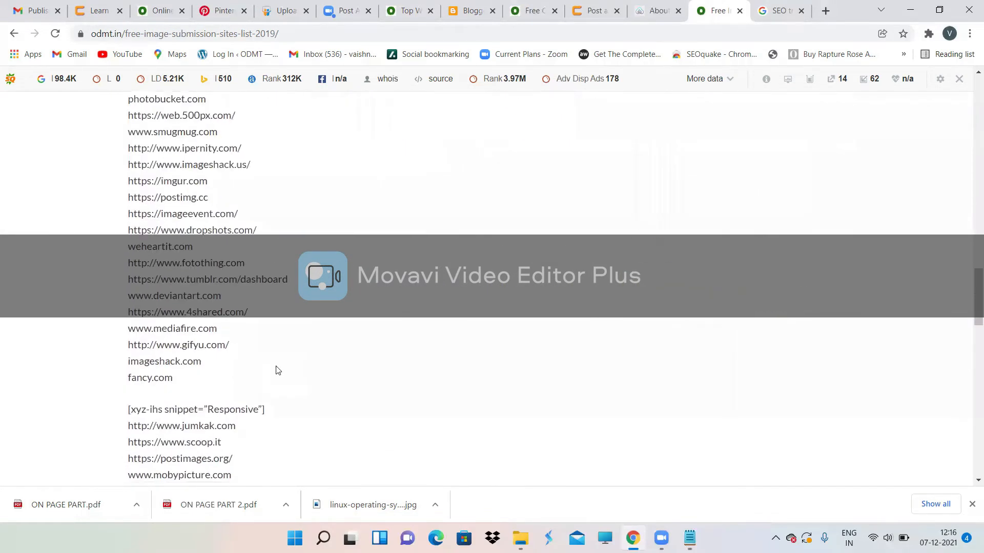
pyautogui.scroll(-6, 277, 370)
pyautogui.scroll(10, 277, 370)
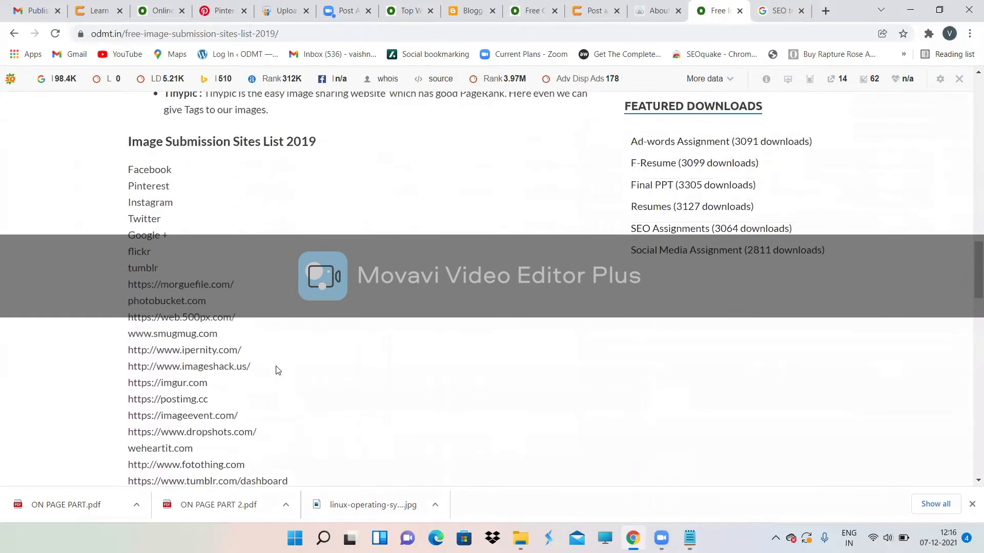
pyautogui.scroll(1, 277, 370)
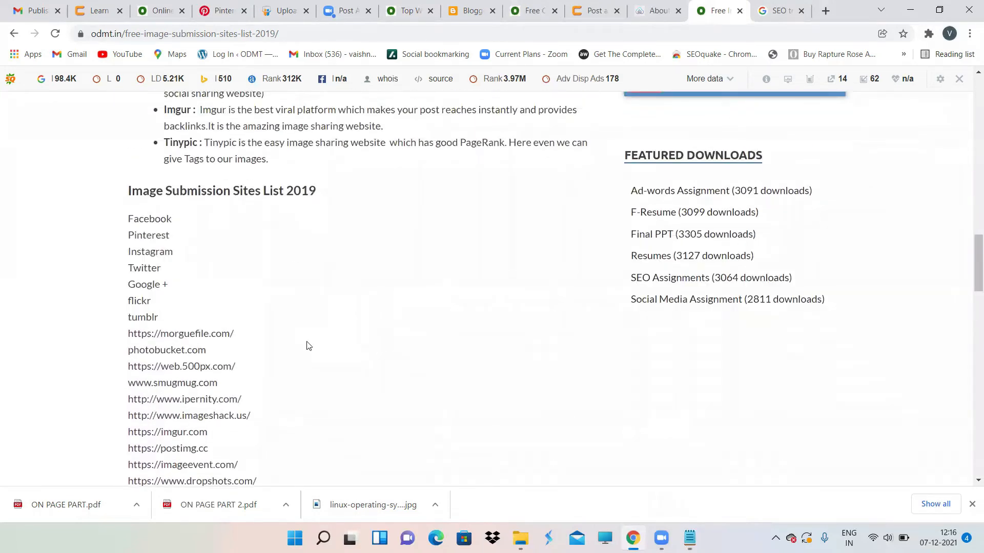
pyautogui.scroll(-5, 307, 294)
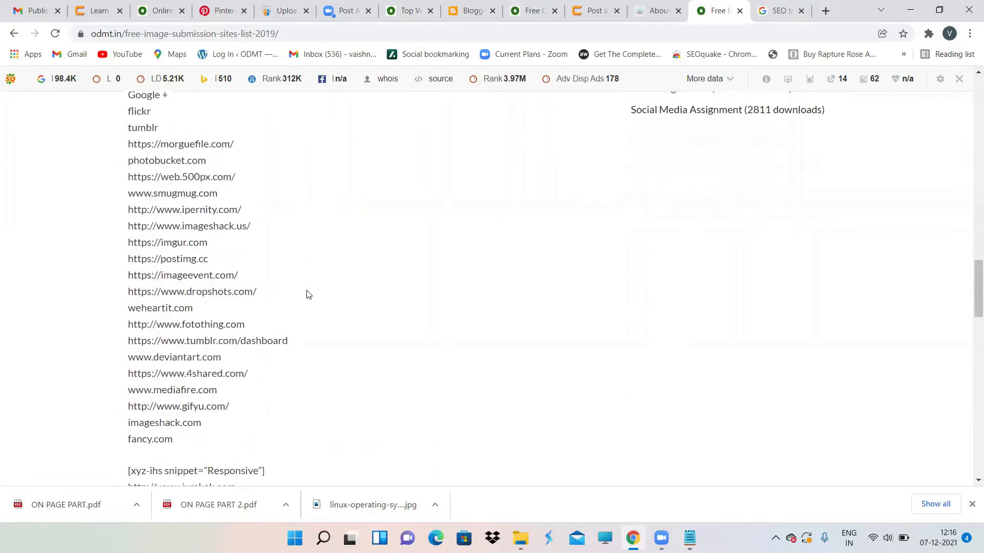
pyautogui.scroll(15, 307, 294)
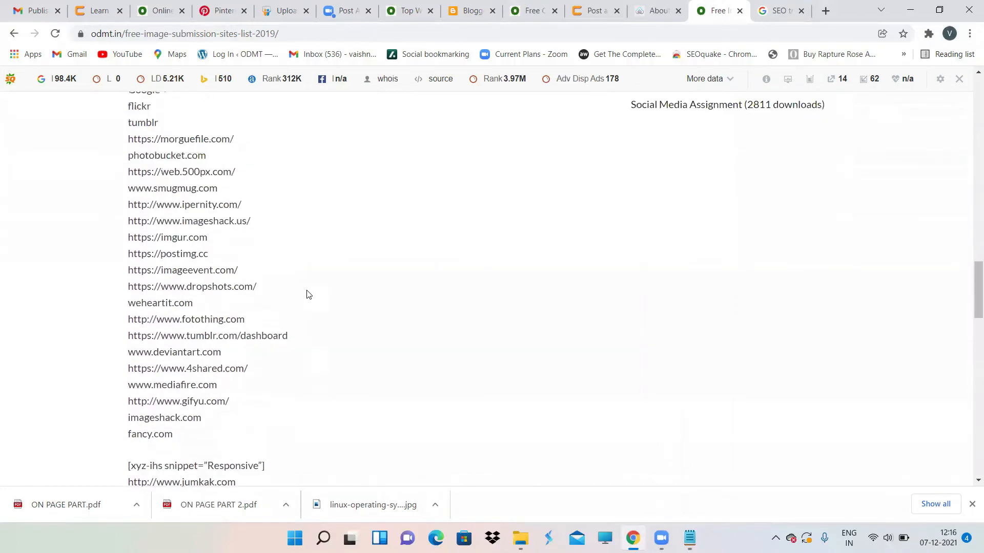
pyautogui.scroll(5, 304, 297)
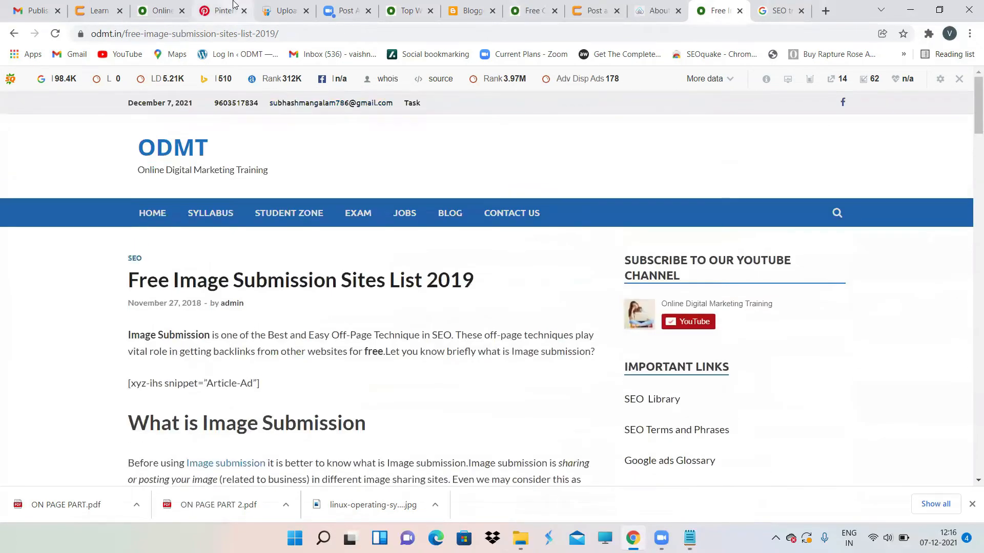
# Step: Go from the pin builder through the home feed to the profile's saved pins page
pyautogui.click(233, 9)
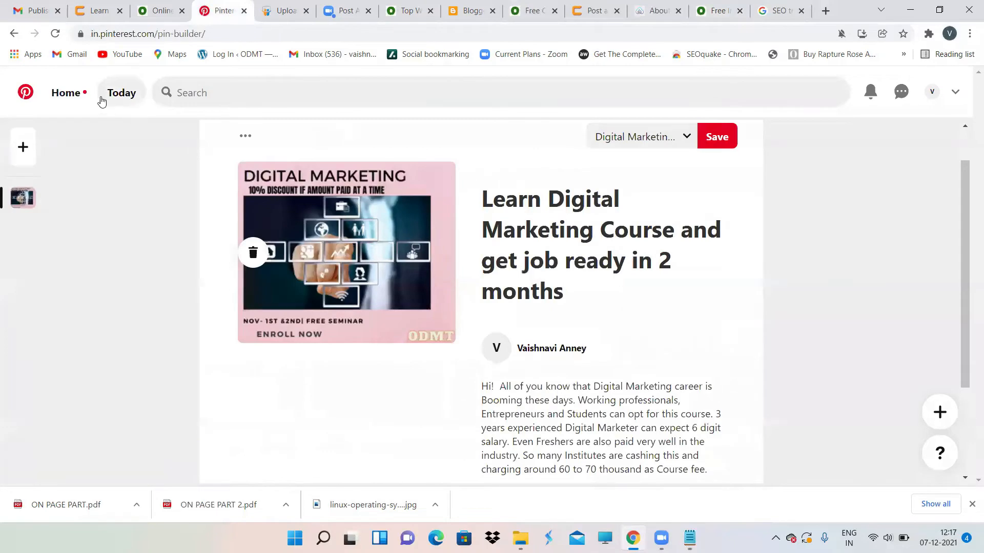
pyautogui.click(61, 93)
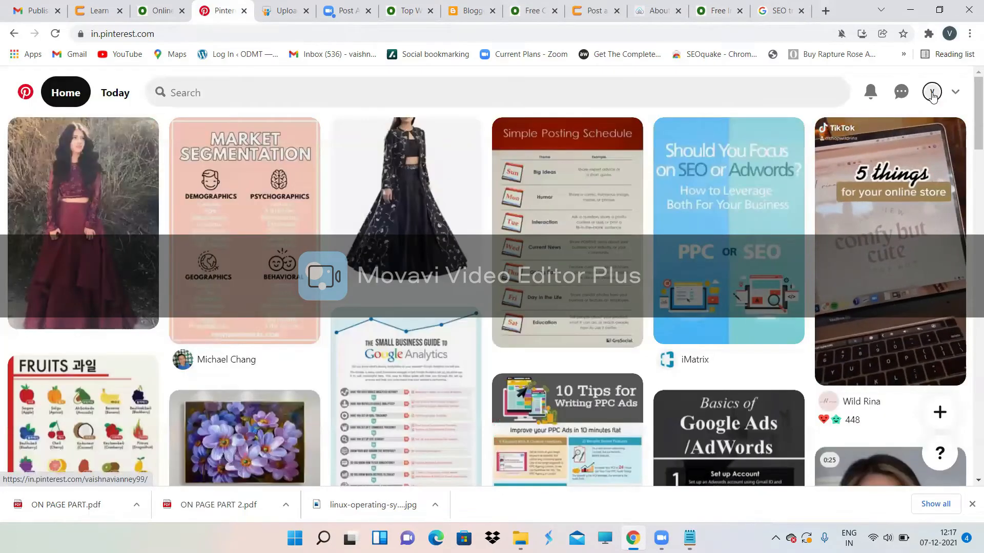
pyautogui.click(932, 92)
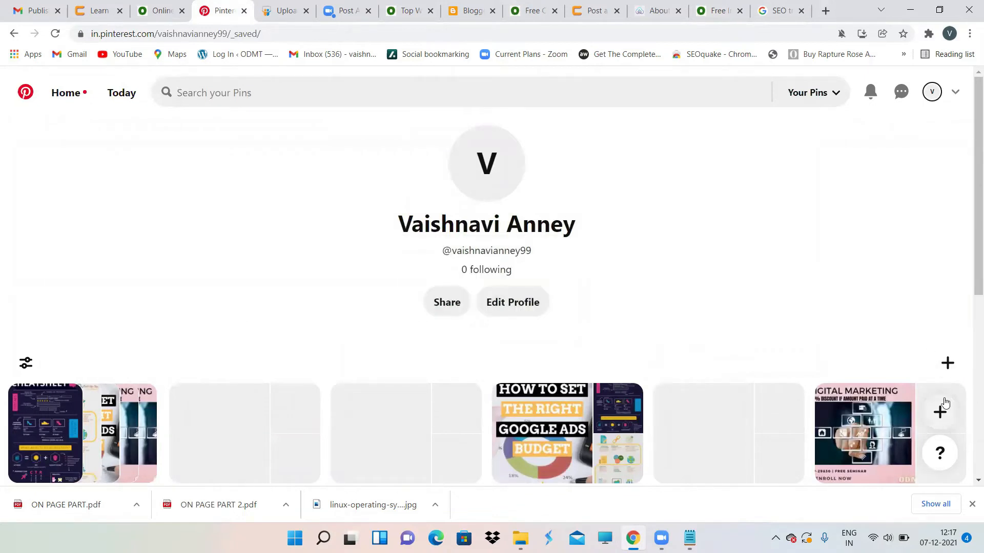
# Step: Create a new board named 'Resorts in Hyderabad' without saving any suggested pins
pyautogui.click(947, 365)
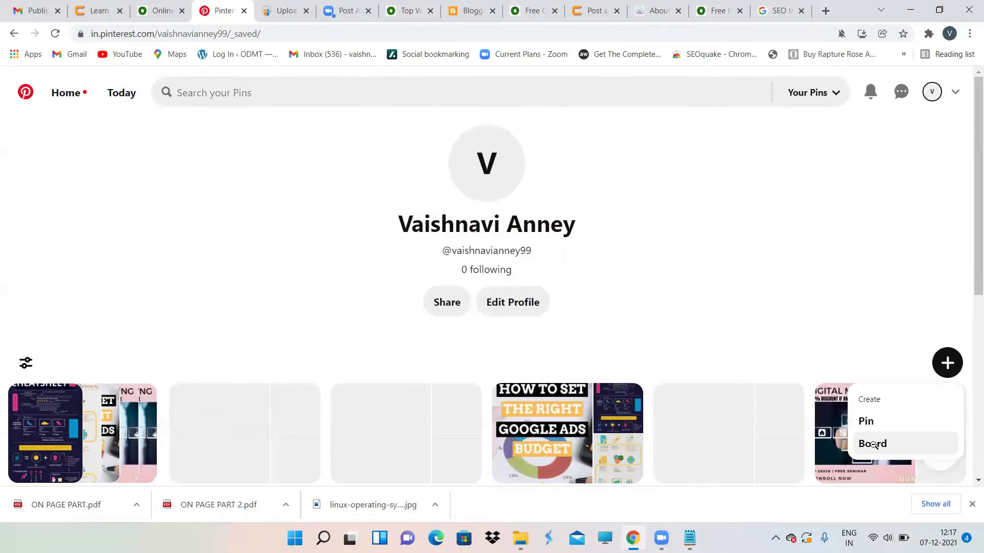
pyautogui.click(873, 445)
pyautogui.click(421, 246)
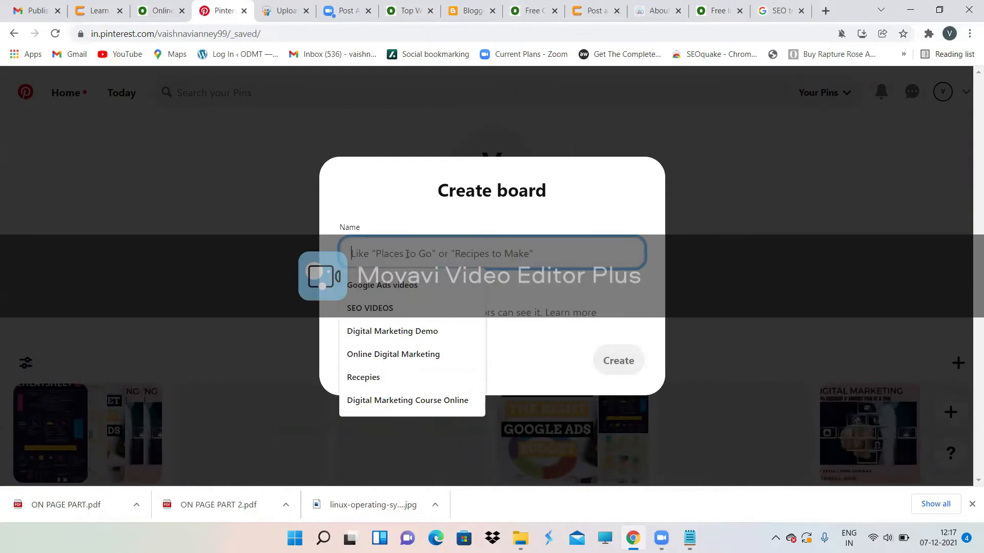
pyautogui.write('Resorts')
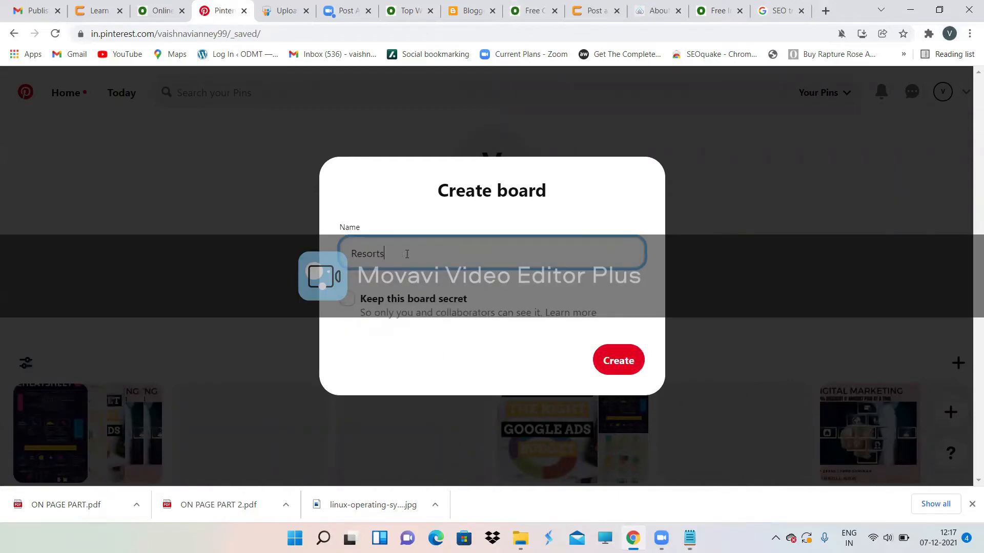
pyautogui.write(' in Hyderabad')
pyautogui.click(624, 365)
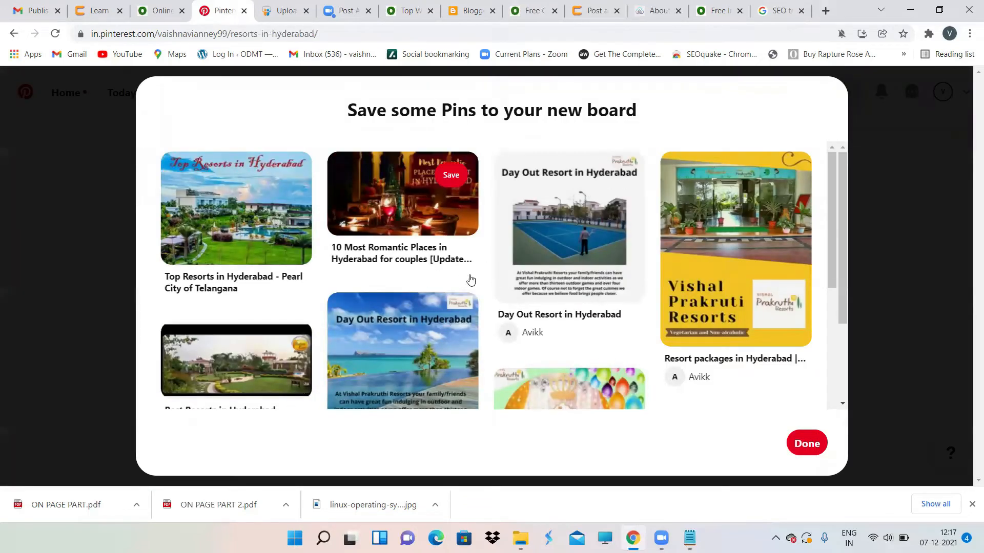
pyautogui.scroll(-2, 555, 334)
pyautogui.scroll(-8, 555, 334)
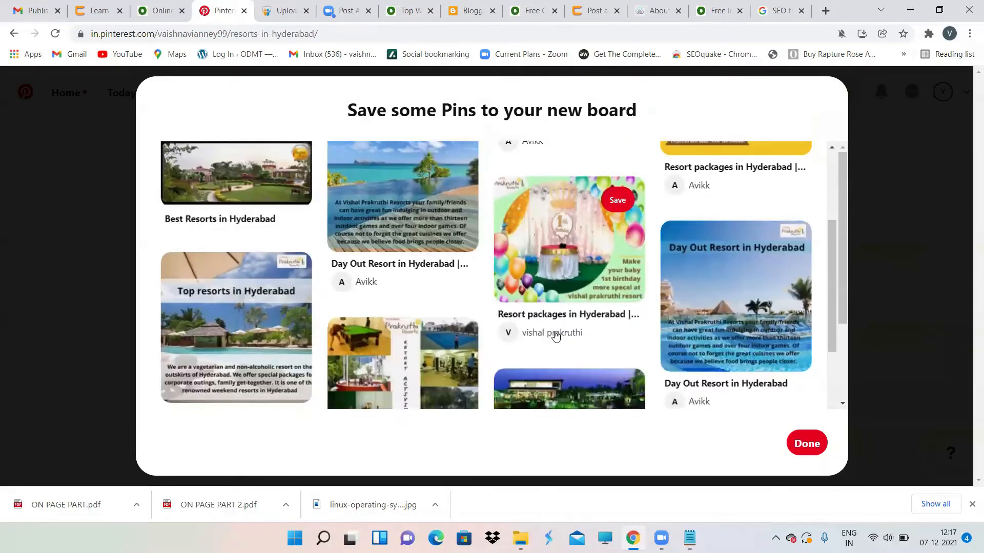
pyautogui.click(813, 446)
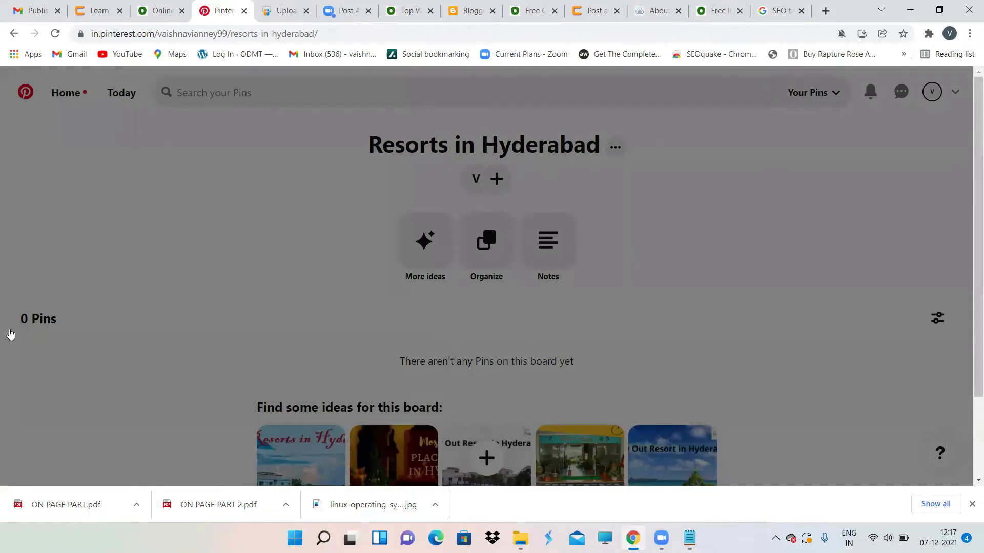
# Step: Start a blank pin from the board's + menu and add an alt text field
pyautogui.click(487, 457)
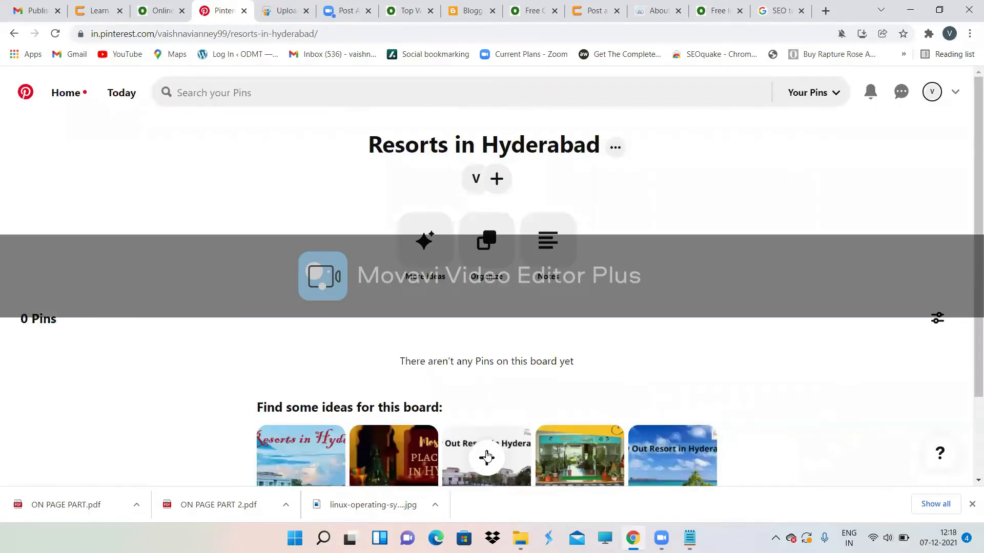
pyautogui.click(487, 457)
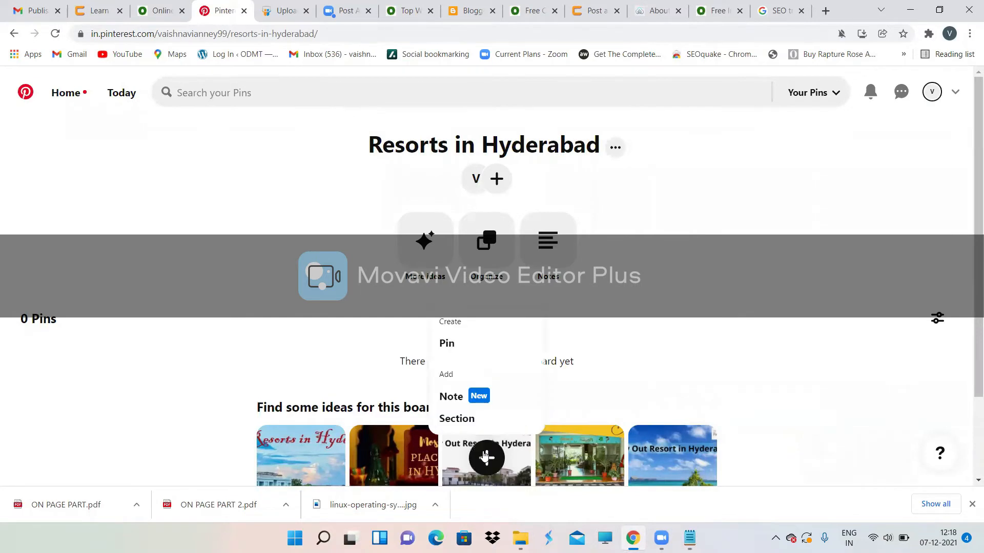
pyautogui.click(449, 344)
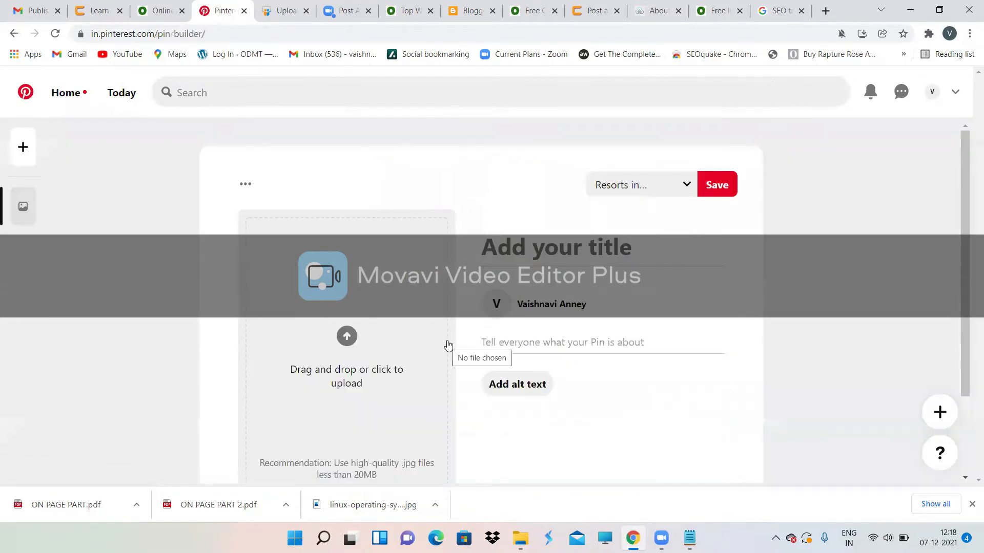
pyautogui.scroll(-2, 448, 346)
pyautogui.scroll(1, 448, 346)
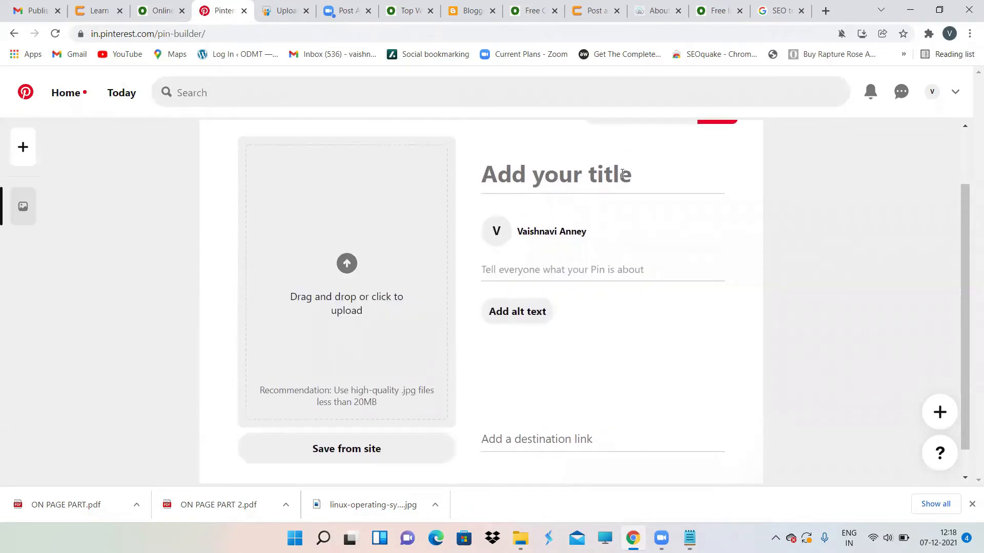
pyautogui.click(503, 308)
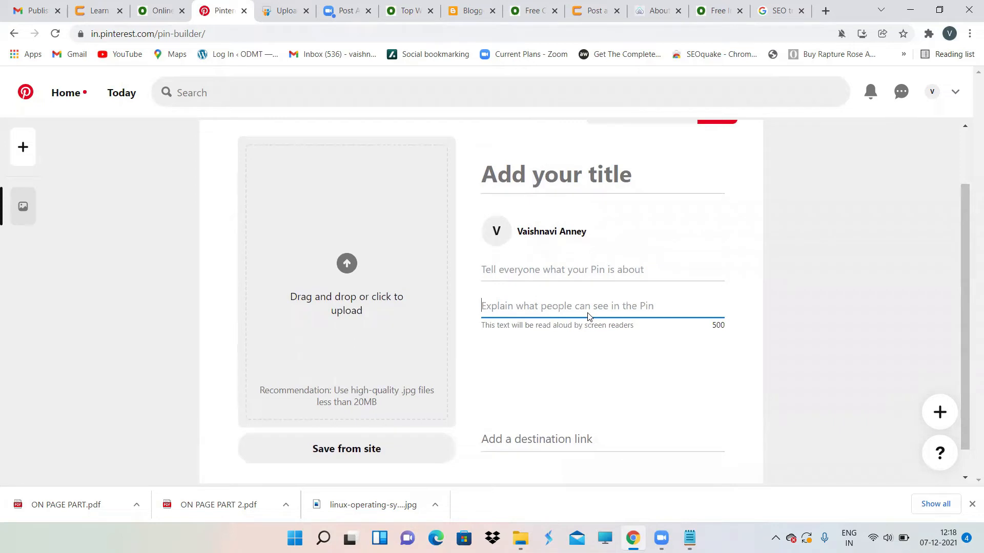
pyautogui.scroll(-1, 387, 303)
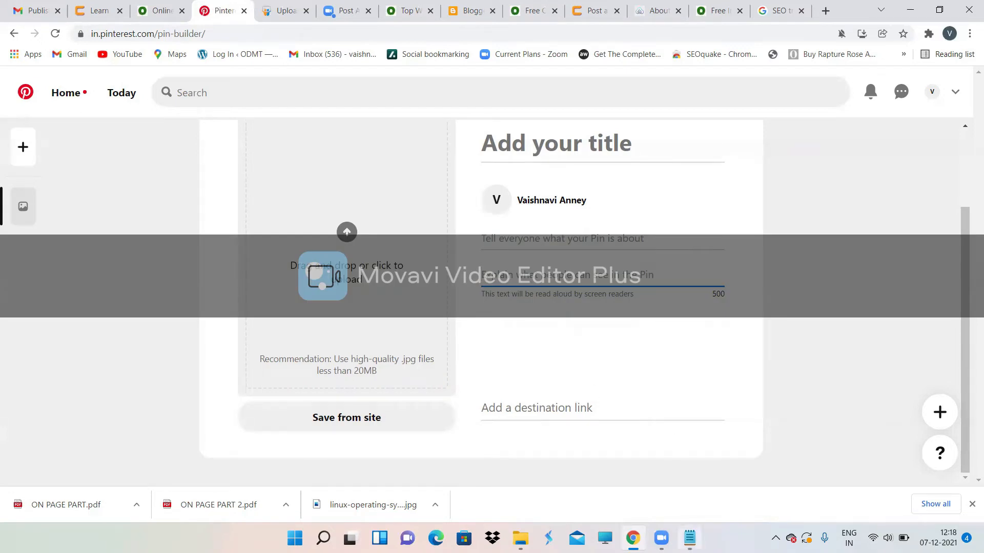
pyautogui.click(689, 538)
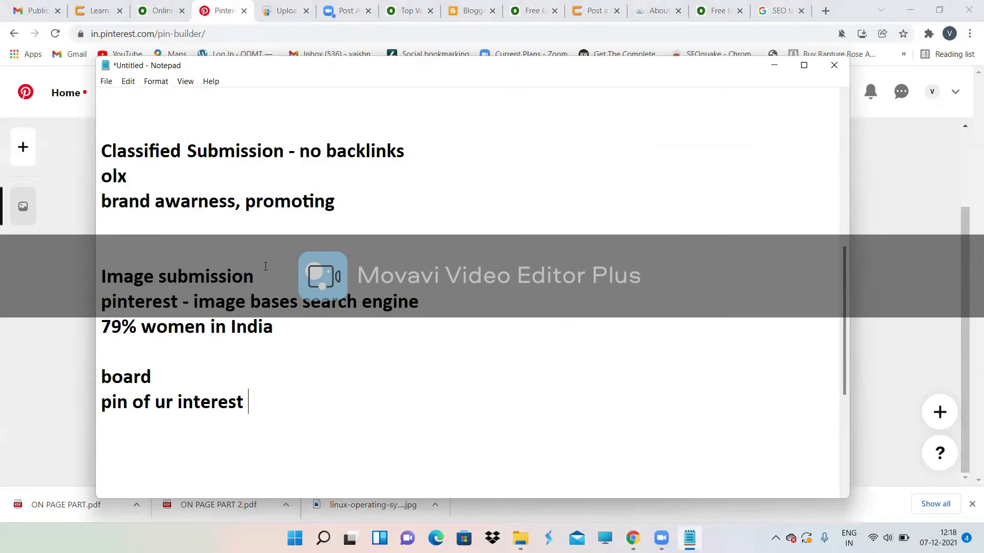
# Step: Append ' - backlink' to 'Image submission' and add a 'video submission' line to the notes
pyautogui.write('- backlink')
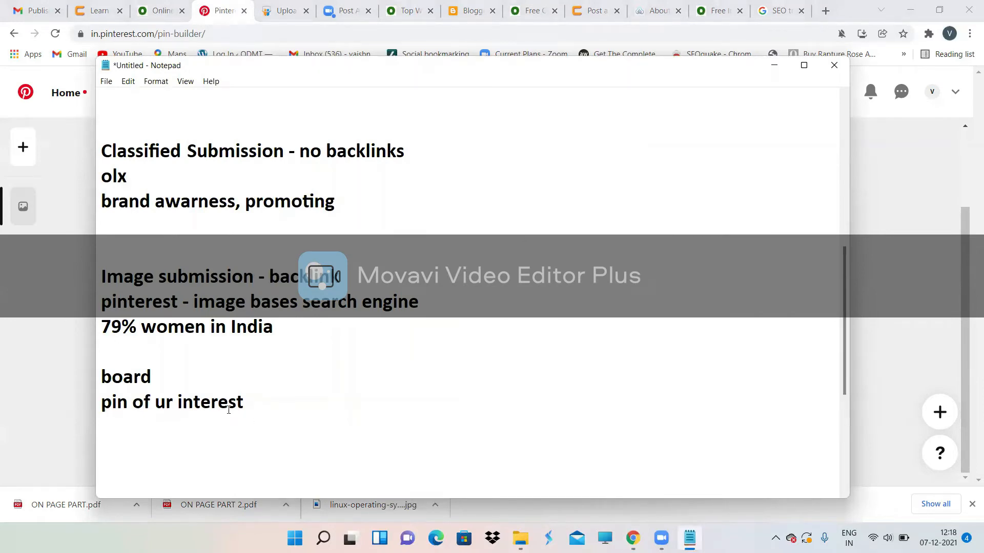
pyautogui.press('Return')
pyautogui.press('Return')
pyautogui.write('vid')
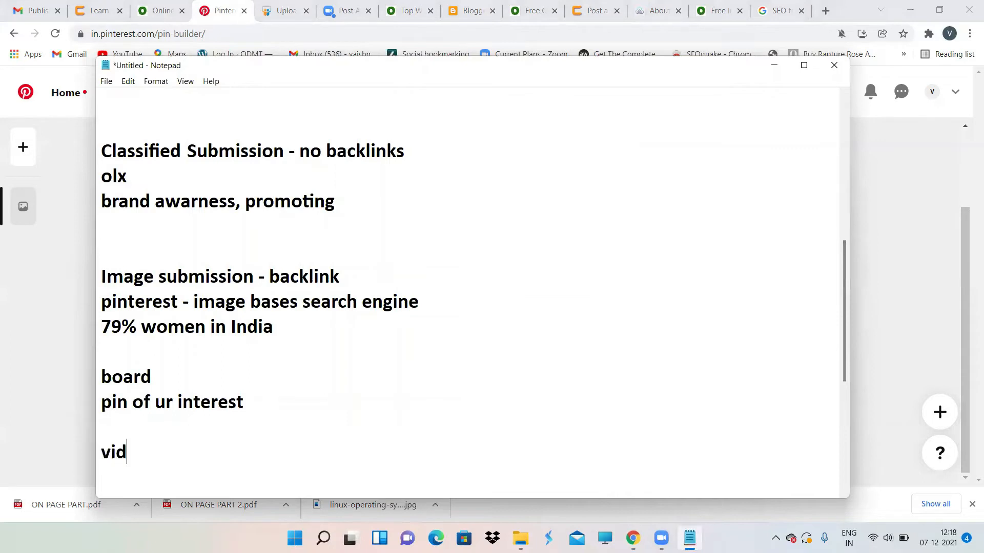
pyautogui.write('eo subm')
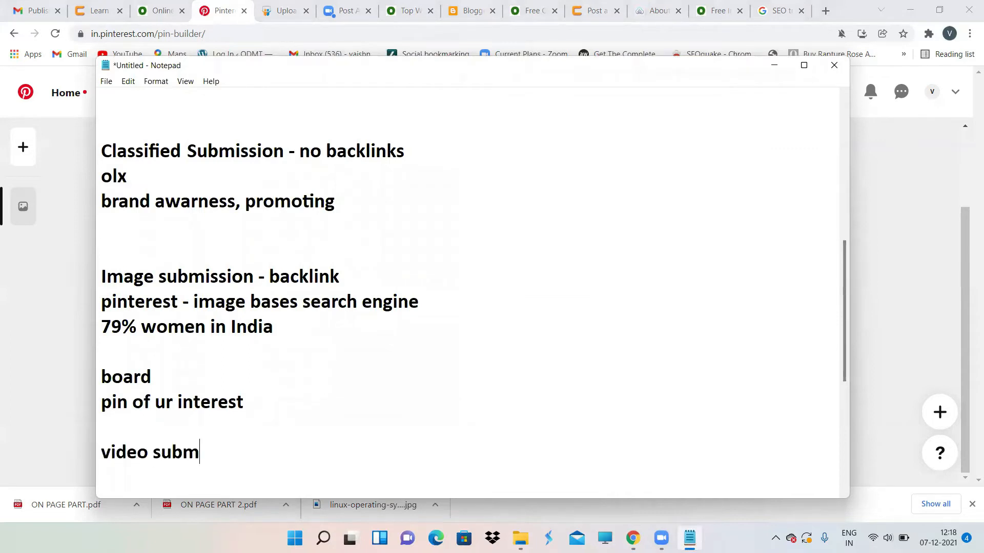
pyautogui.write('ission')
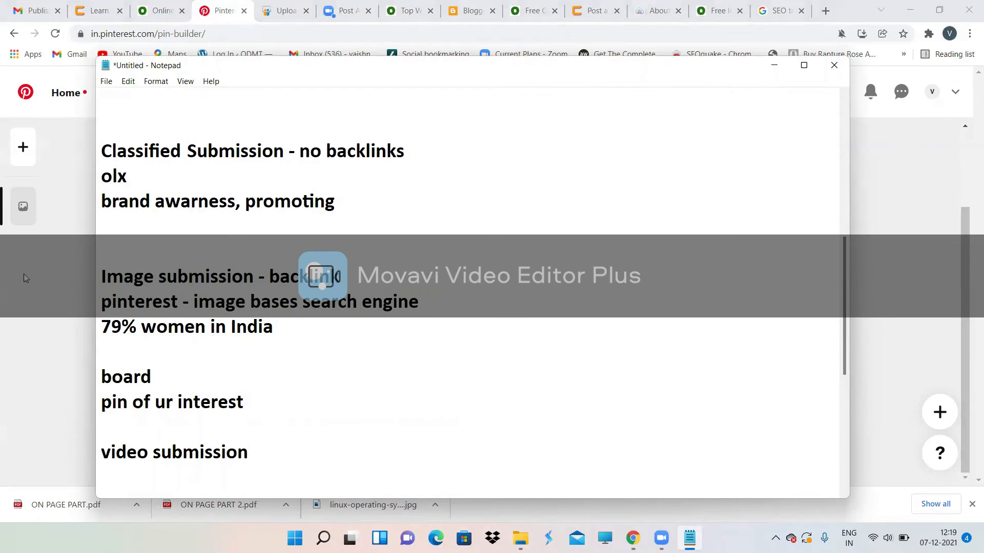
pyautogui.click(45, 367)
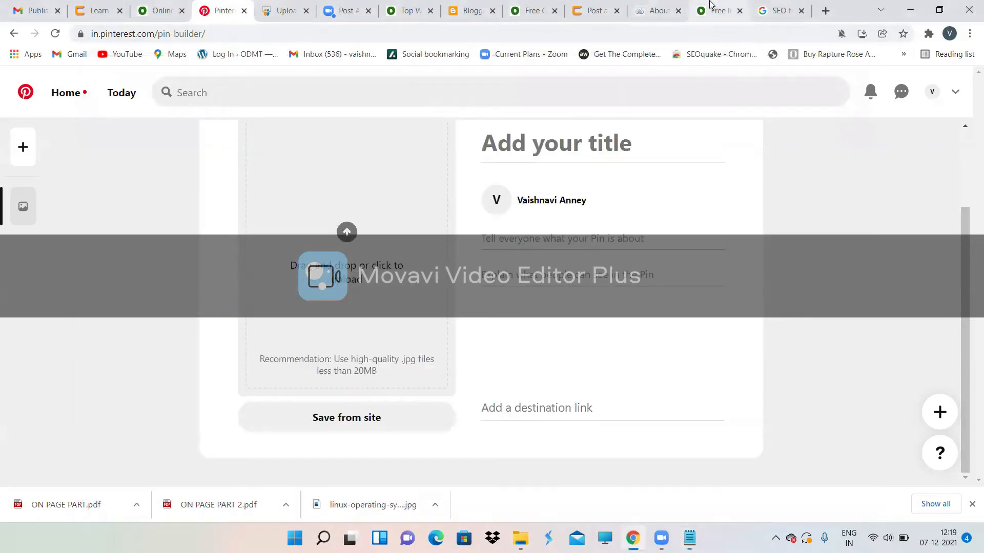
# Step: Return to the Google results and change the search to 'video submssion odmt'
pyautogui.click(711, 6)
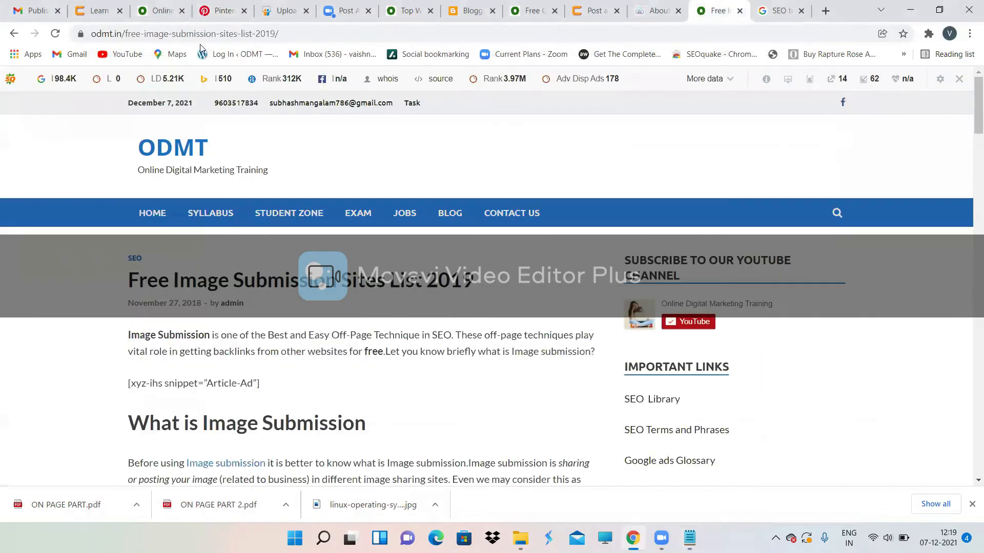
pyautogui.click(7, 34)
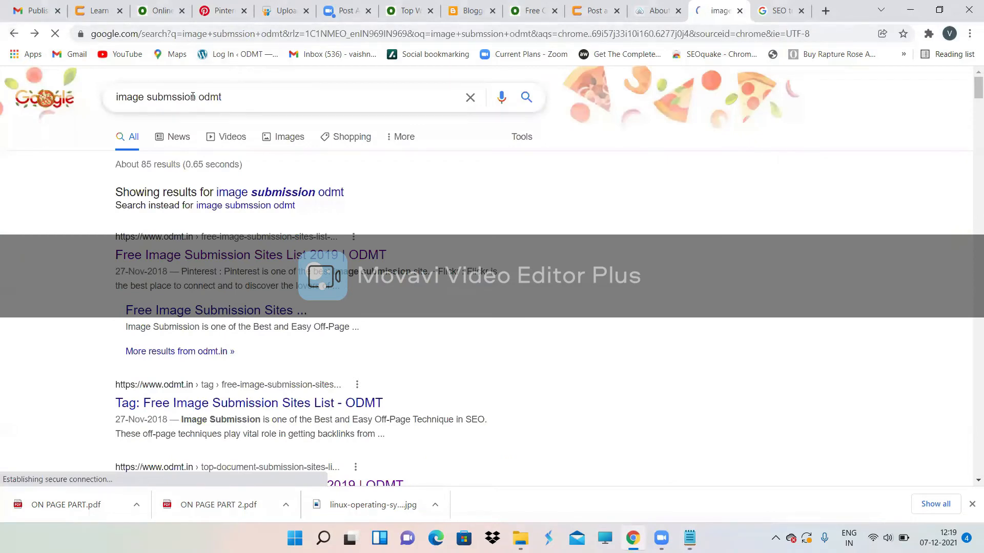
pyautogui.moveTo(147, 97); pyautogui.dragTo(82, 111)
pyautogui.press('BackSpace')
pyautogui.write('video')
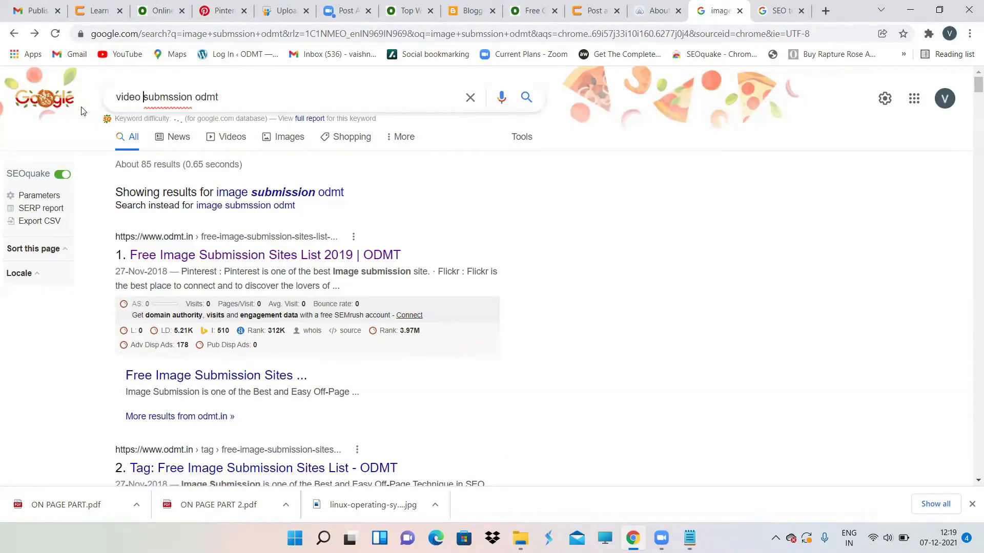
pyautogui.press('Return')
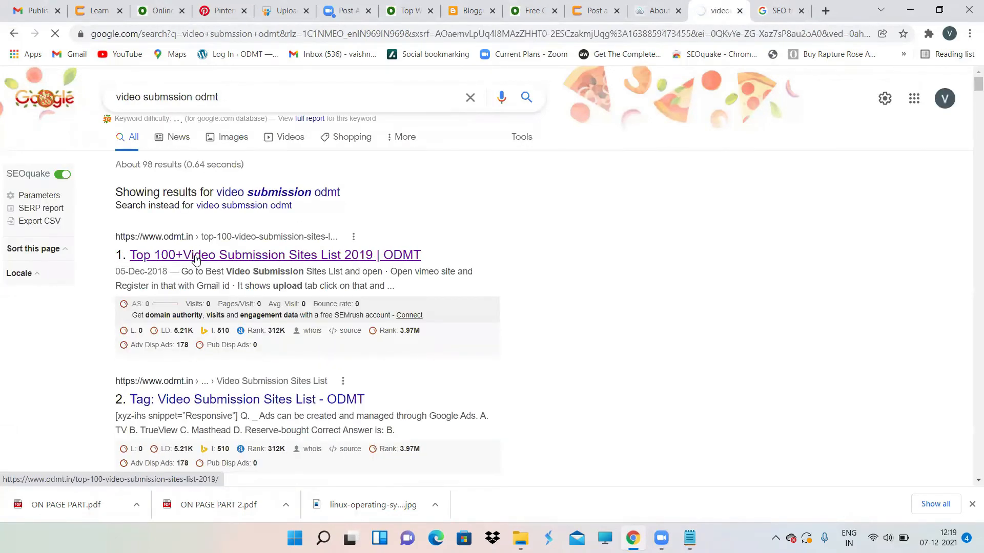
# Step: Open ODMT's Top 100+ Video Submission Sites article and scroll to its Top 10+ list
pyautogui.click(195, 260)
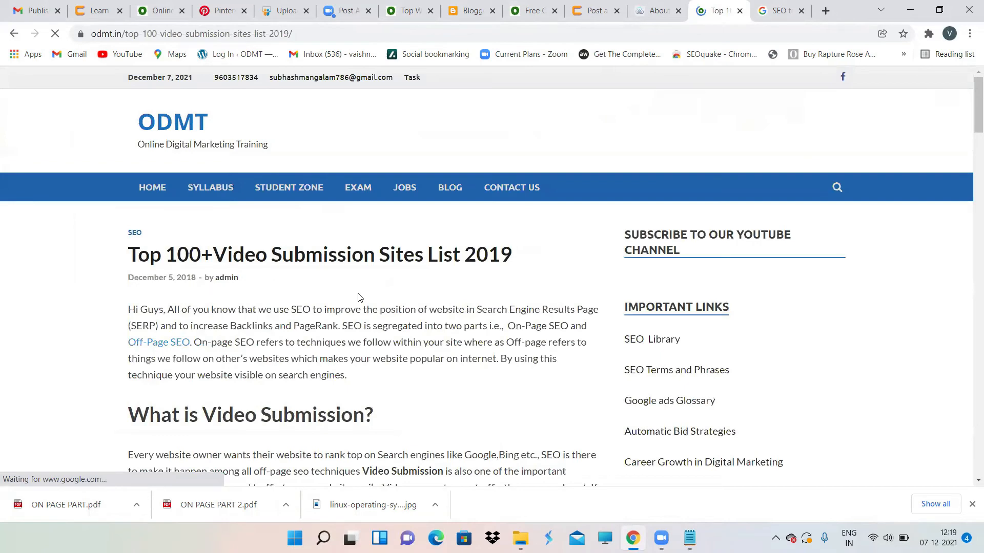
pyautogui.scroll(-1, 362, 296)
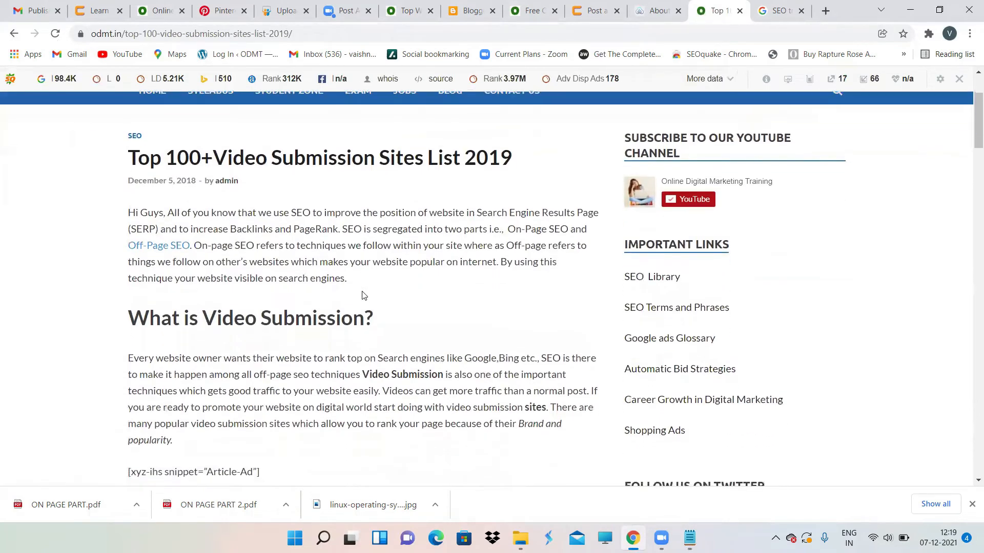
pyautogui.scroll(-3, 362, 294)
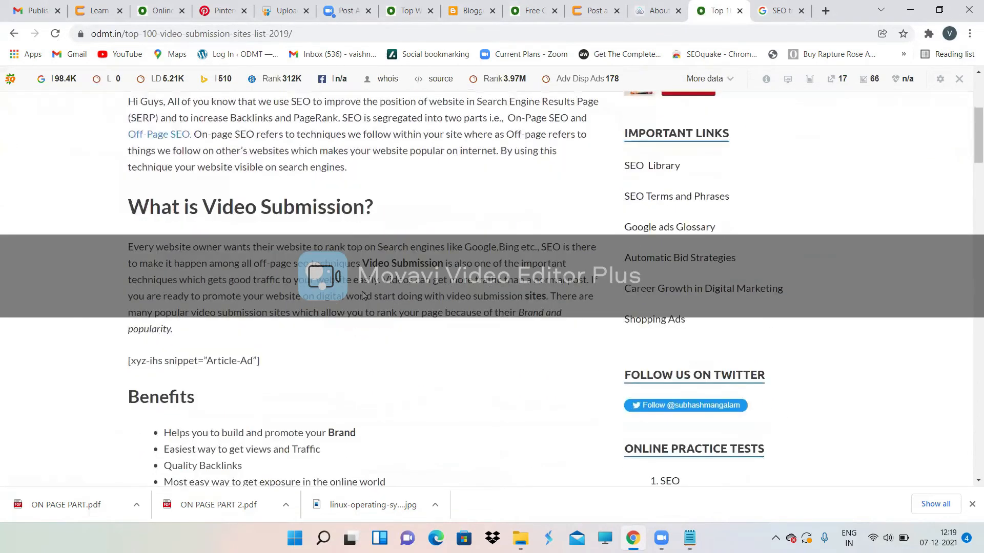
pyautogui.scroll(1, 363, 295)
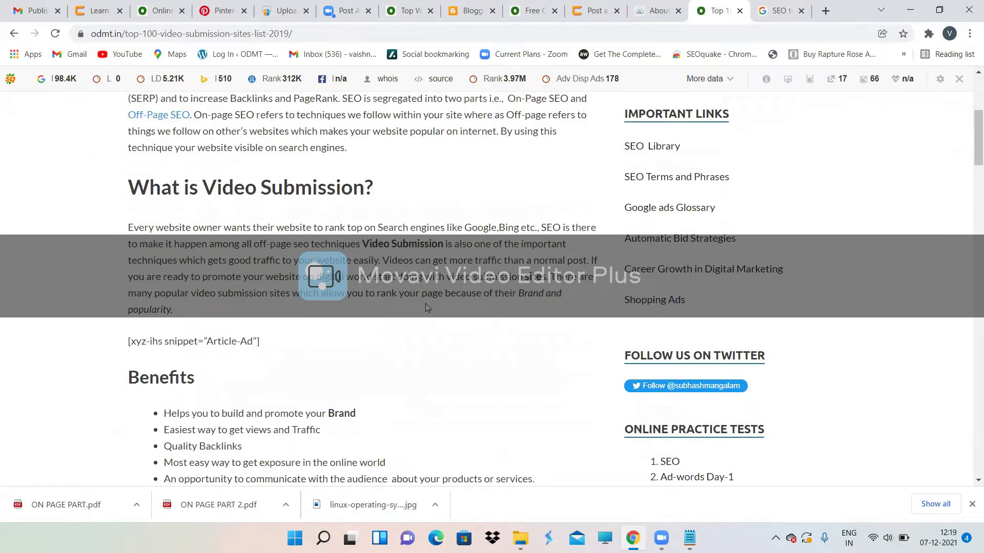
pyautogui.scroll(-2, 383, 350)
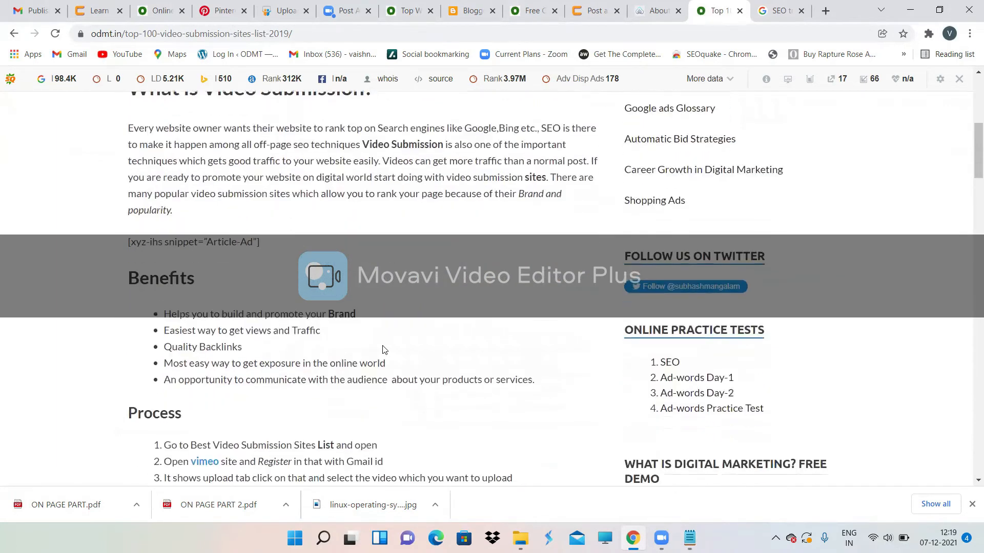
pyautogui.scroll(-2, 439, 238)
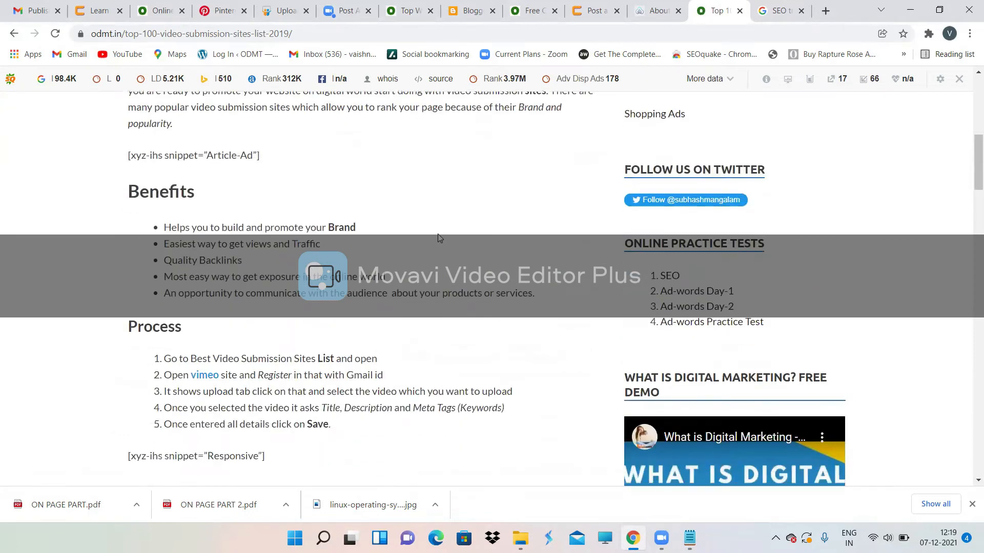
pyautogui.scroll(-1, 438, 238)
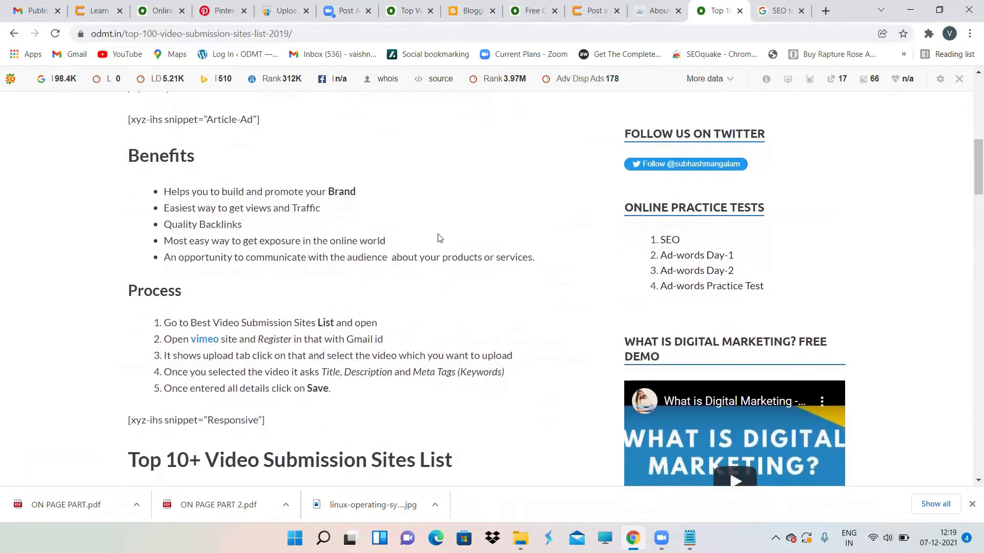
pyautogui.scroll(-3, 197, 244)
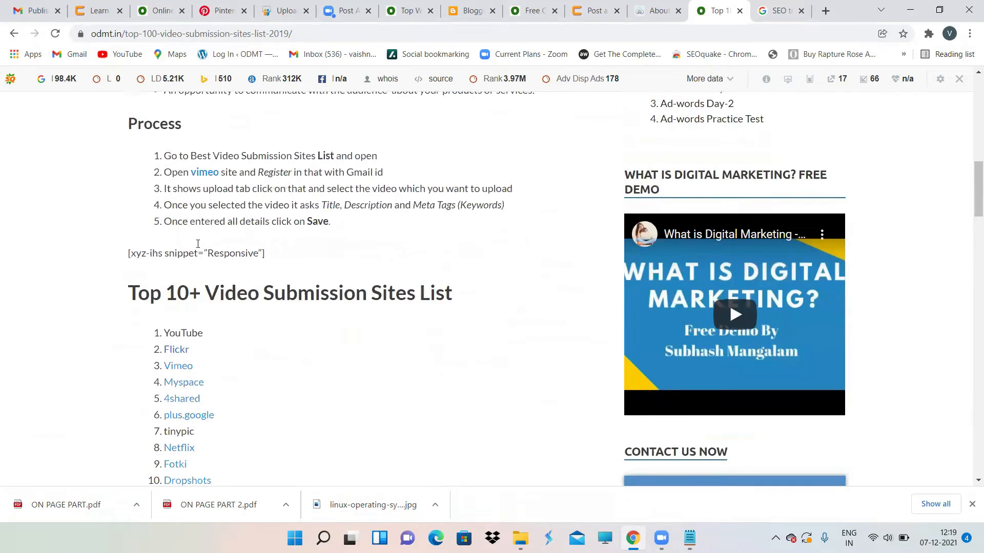
pyautogui.scroll(-3, 199, 246)
pyautogui.scroll(2, 197, 248)
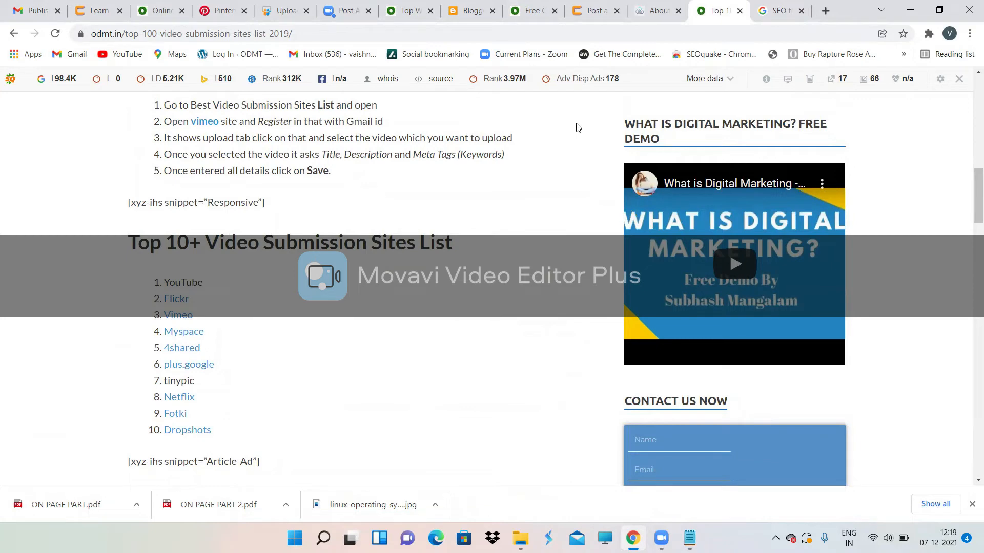
pyautogui.click(827, 12)
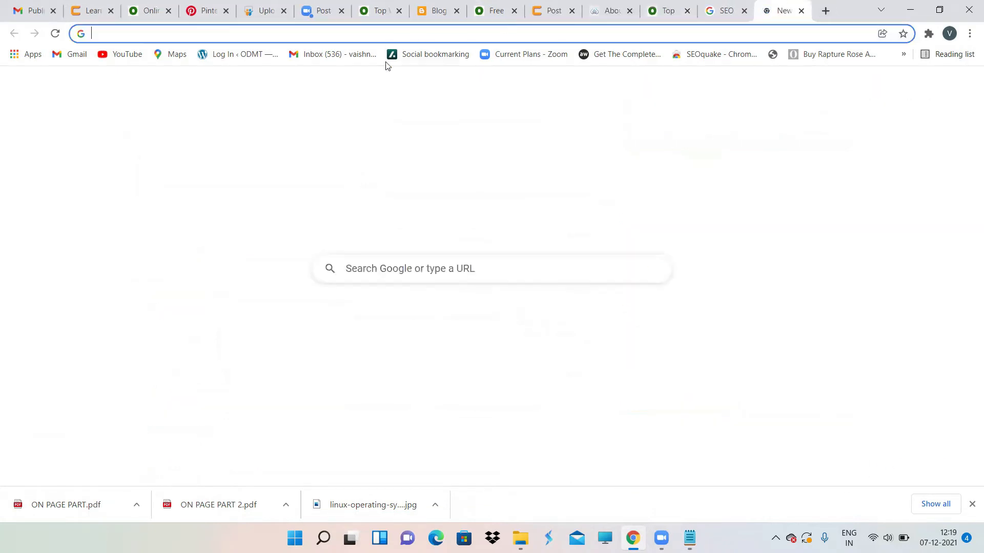
# Step: Open YouTube in the new tab and check the Create and account menus
pyautogui.click(127, 60)
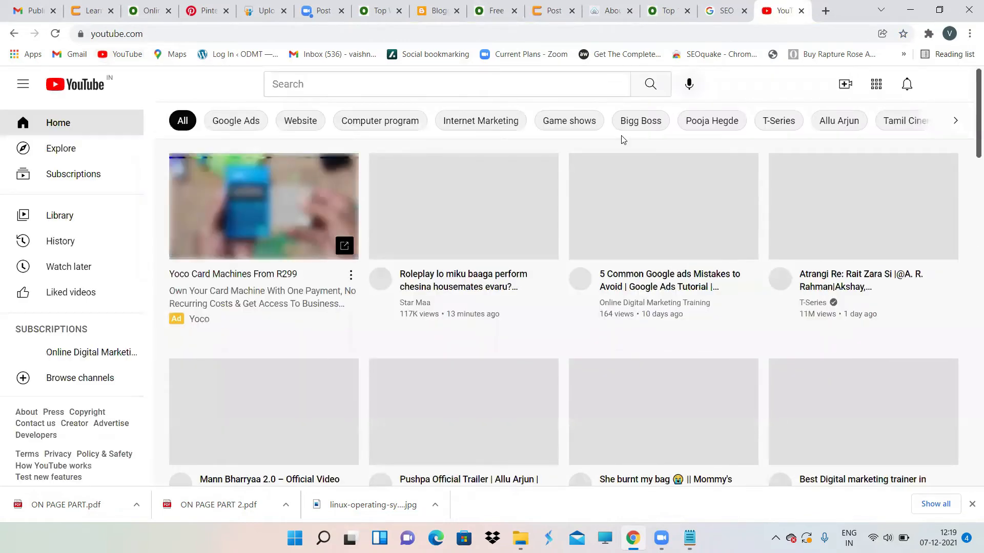
pyautogui.click(846, 84)
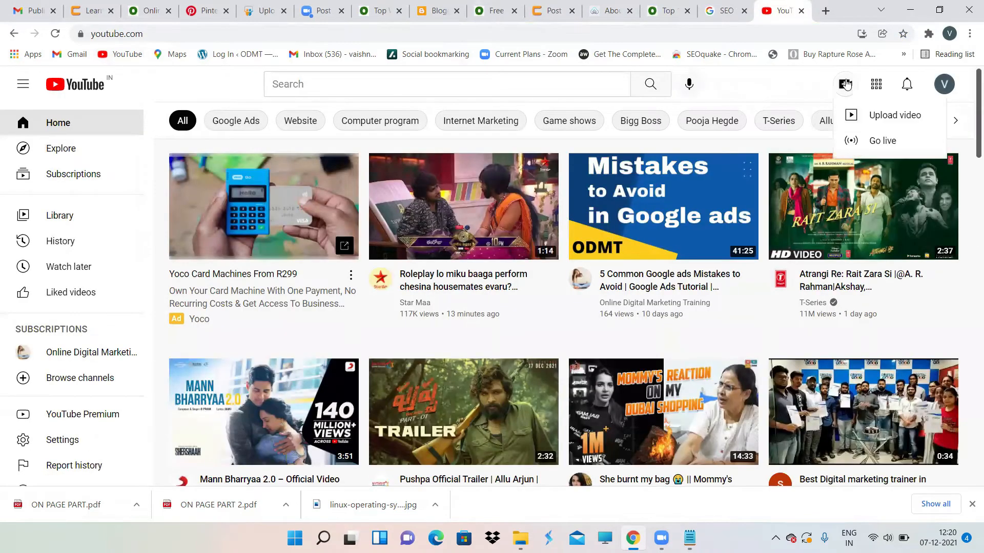
pyautogui.click(800, 86)
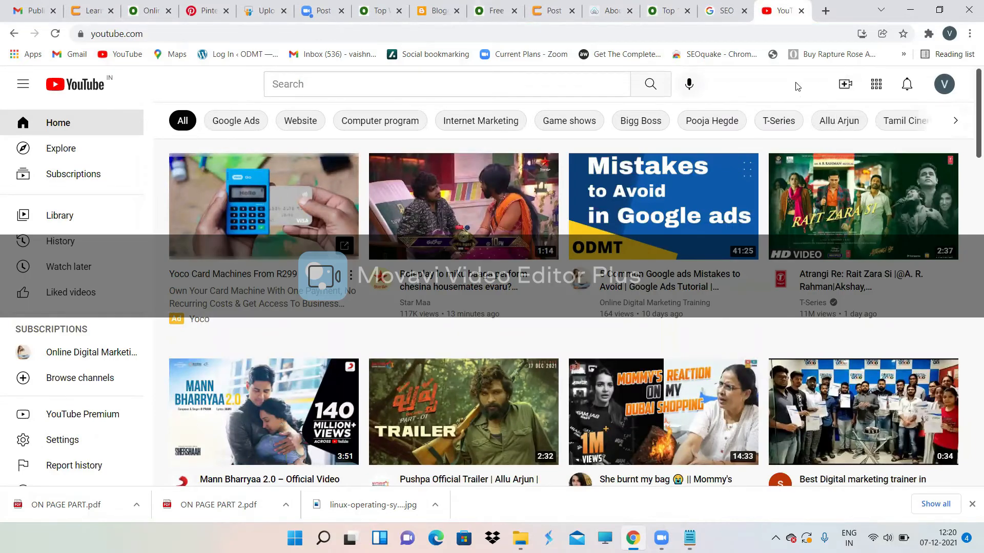
pyautogui.click(945, 84)
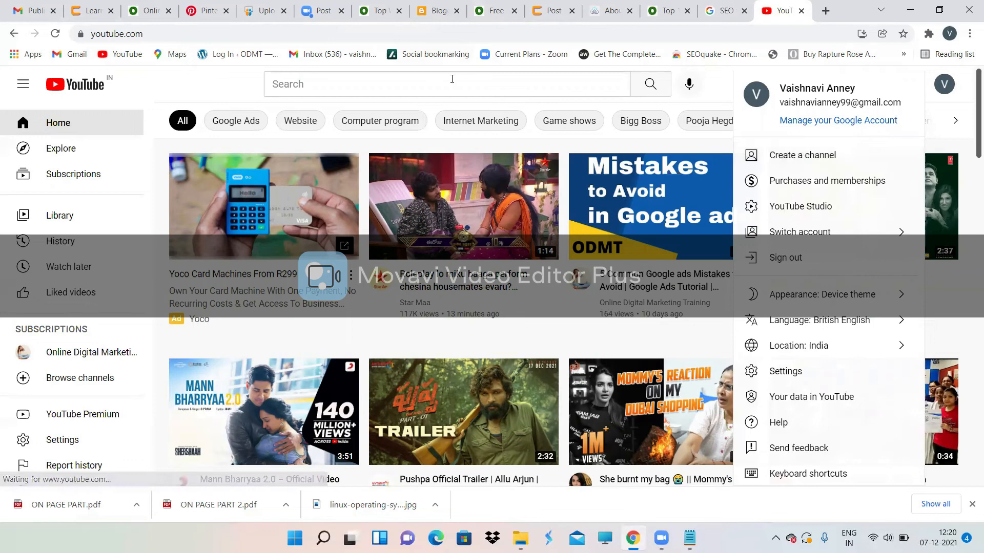
# Step: Search YouTube for 'odmt demo'
pyautogui.click(452, 79)
pyautogui.write('odmt dem')
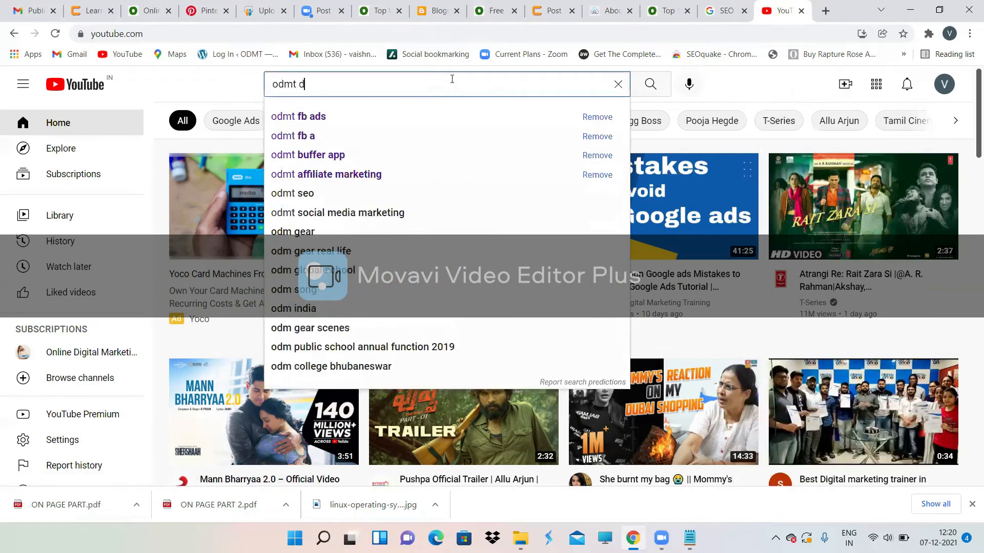
pyautogui.write('o')
pyautogui.press('Return')
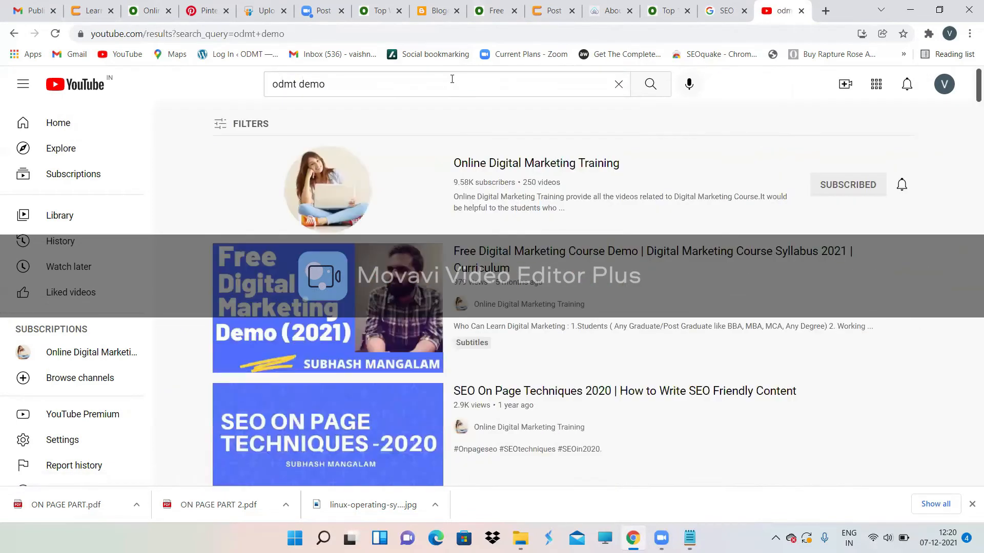
pyautogui.scroll(-1, 404, 341)
# Step: Open the Free Digital Marketing Course Demo video, pause its ad and expand the description
pyautogui.click(329, 219)
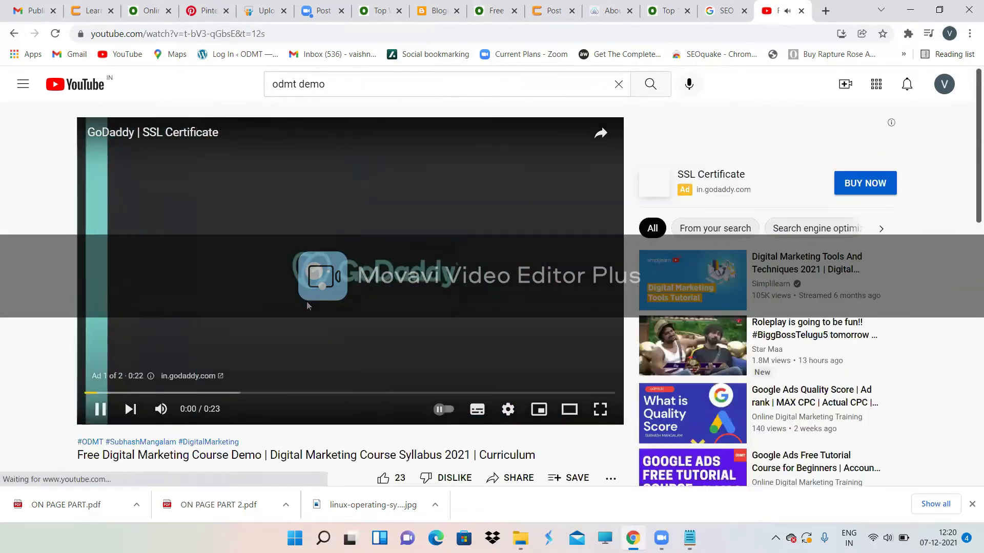
pyautogui.click(306, 302)
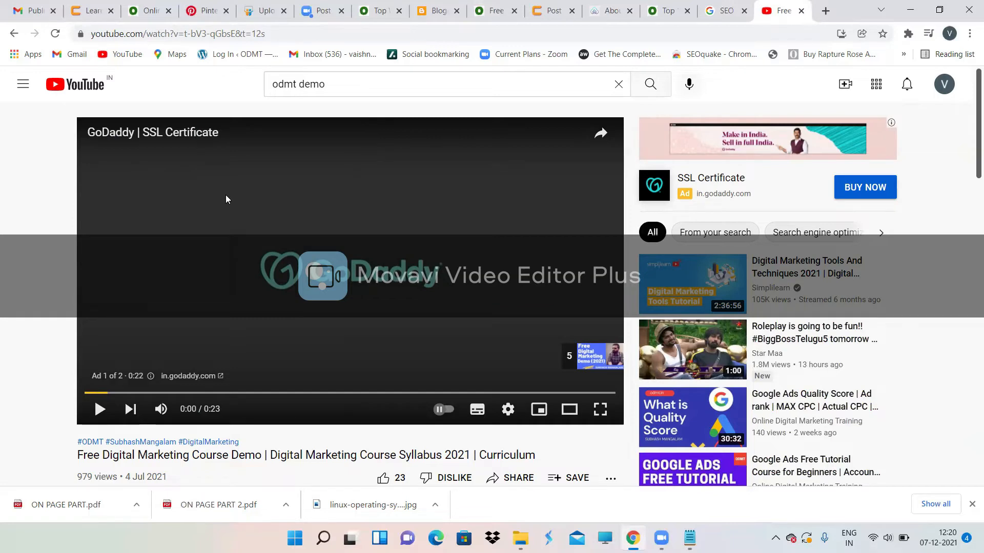
pyautogui.scroll(-3, 226, 198)
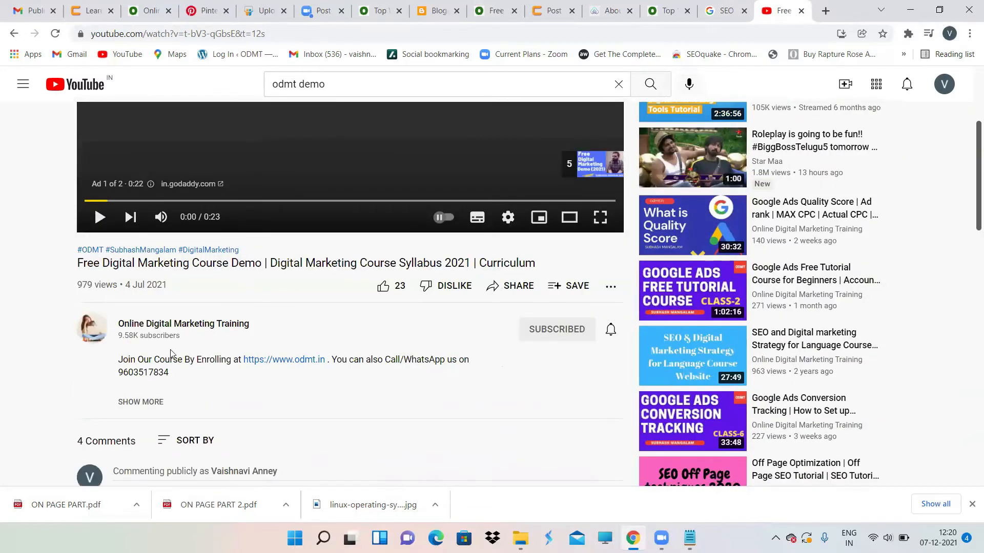
pyautogui.click(143, 405)
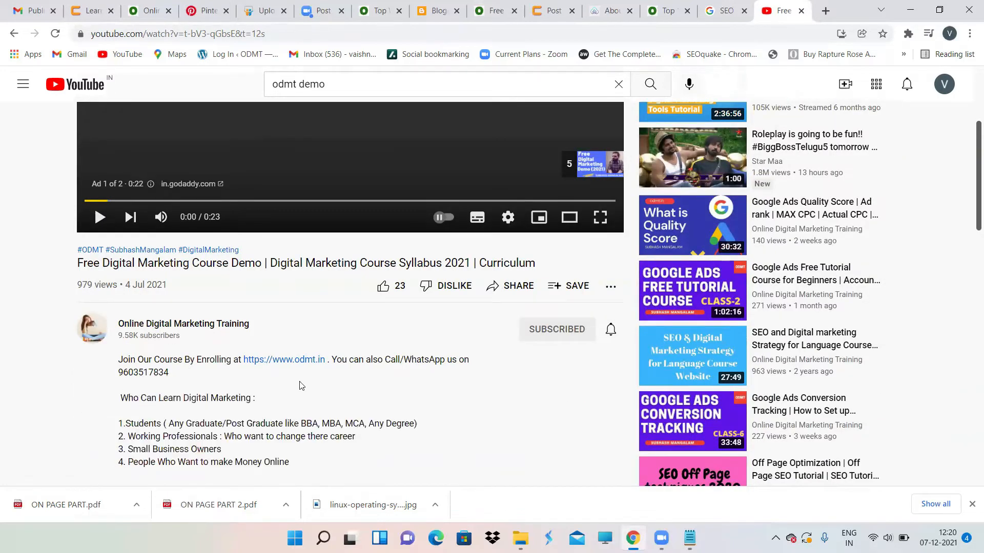
pyautogui.scroll(-3, 301, 387)
pyautogui.scroll(1, 292, 315)
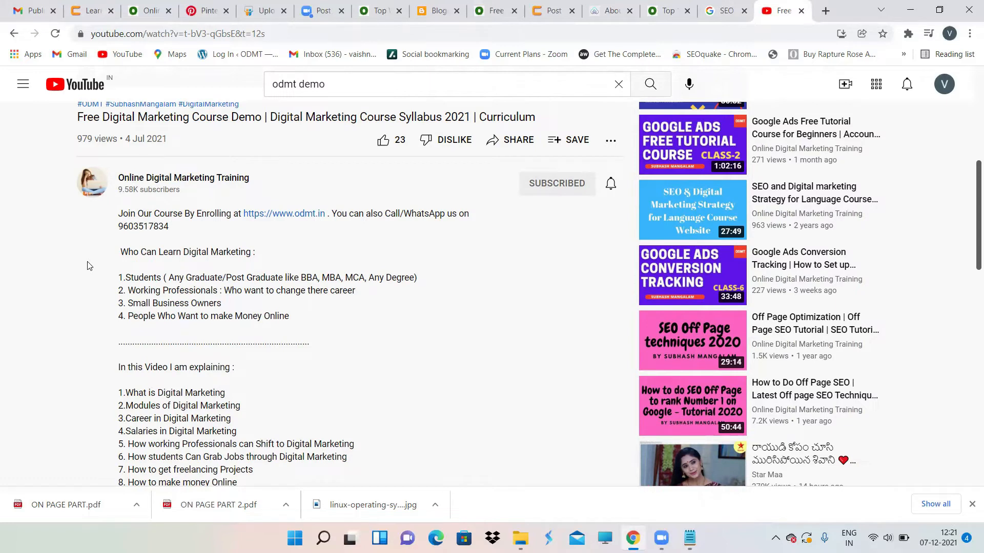
pyautogui.click(206, 11)
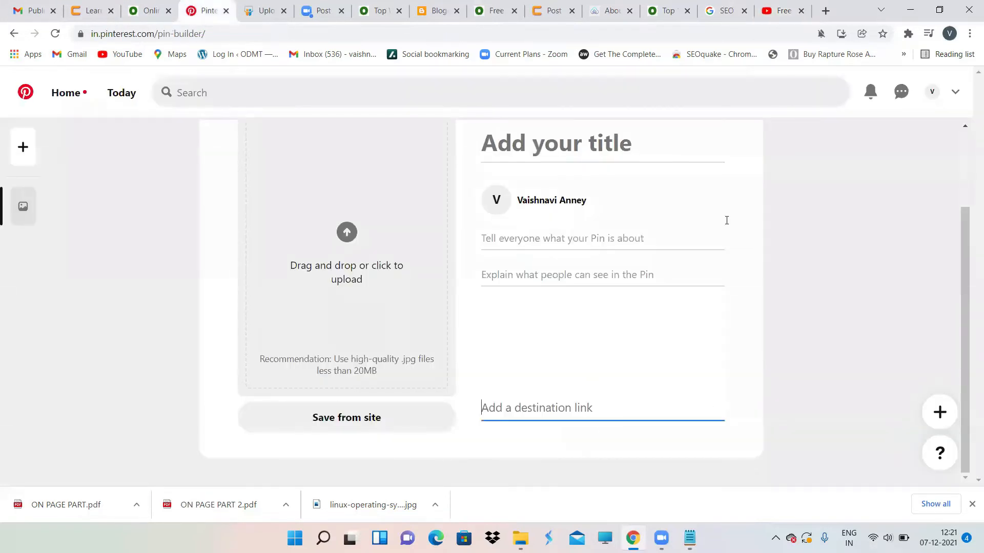
pyautogui.click(788, 8)
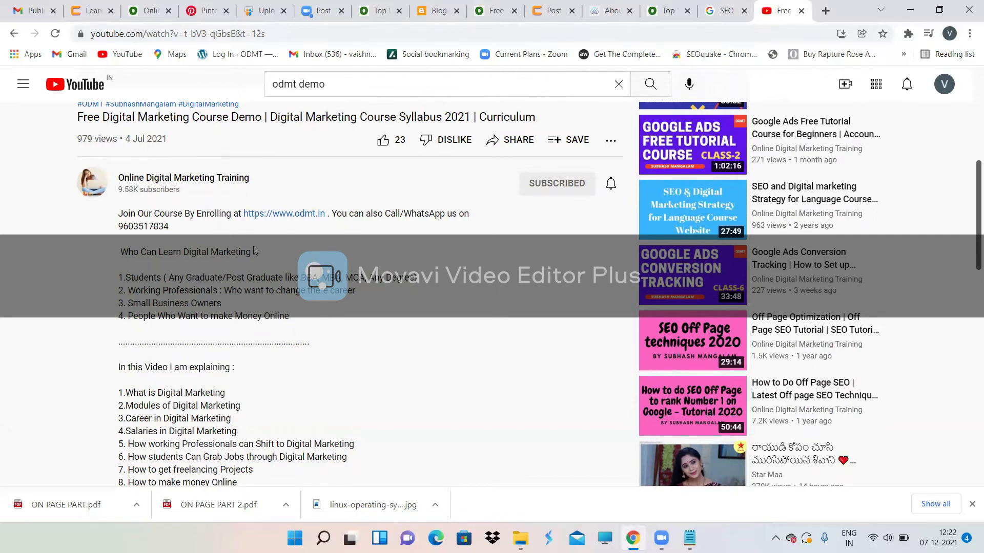
# Step: Scroll the course demo page, then return to the Notepad SEO notes
pyautogui.scroll(1, 334, 197)
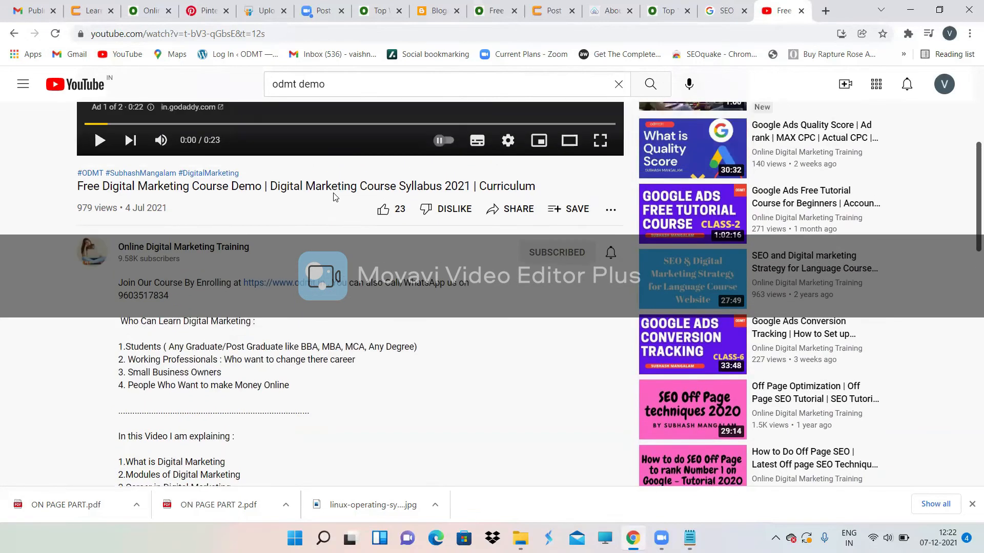
pyautogui.scroll(1, 413, 241)
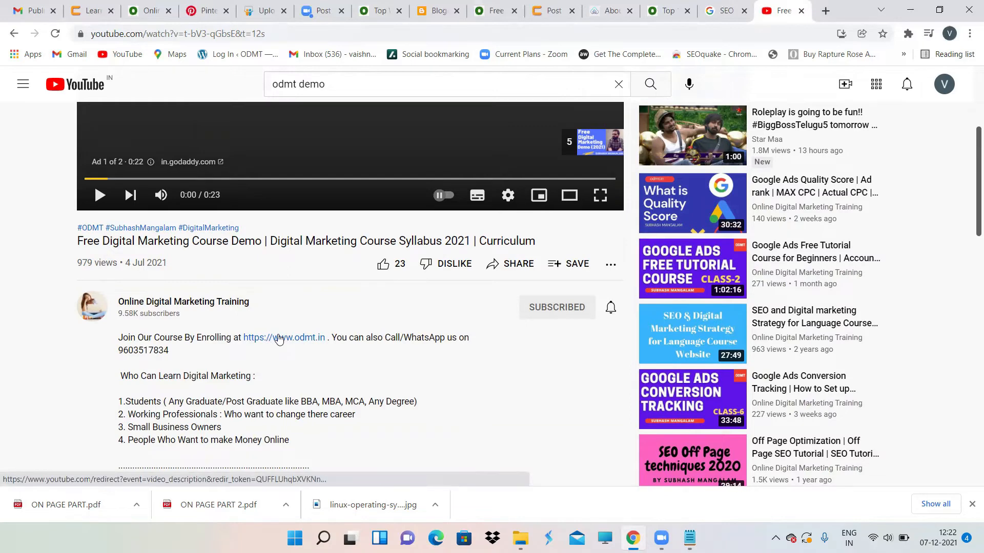
pyautogui.scroll(-2, 279, 339)
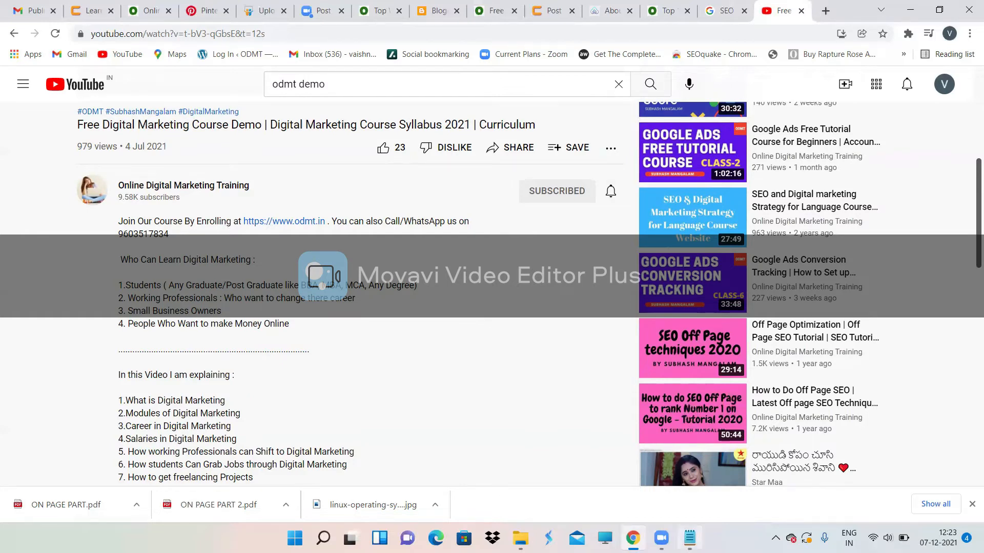
pyautogui.click(702, 499)
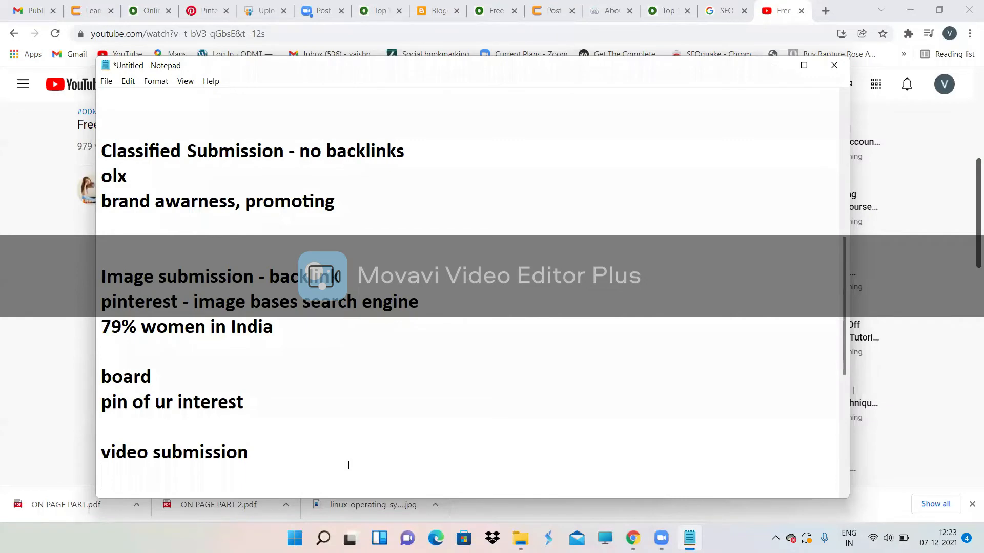
# Step: Note 'no backlink' and 'brand awarness and promoting your brand' for video submission
pyautogui.write('no bac')
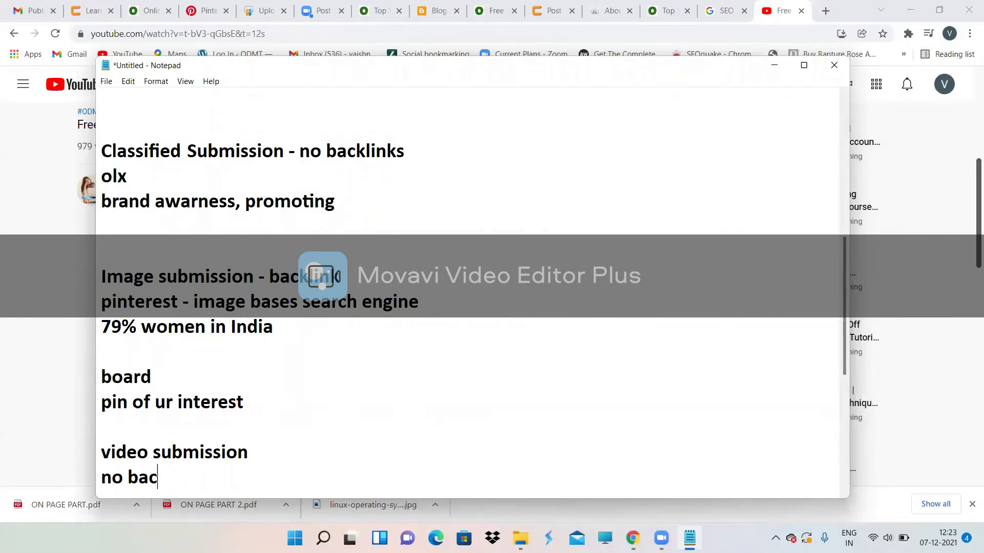
pyautogui.write('klink')
pyautogui.press('Return')
pyautogui.write('brand awa')
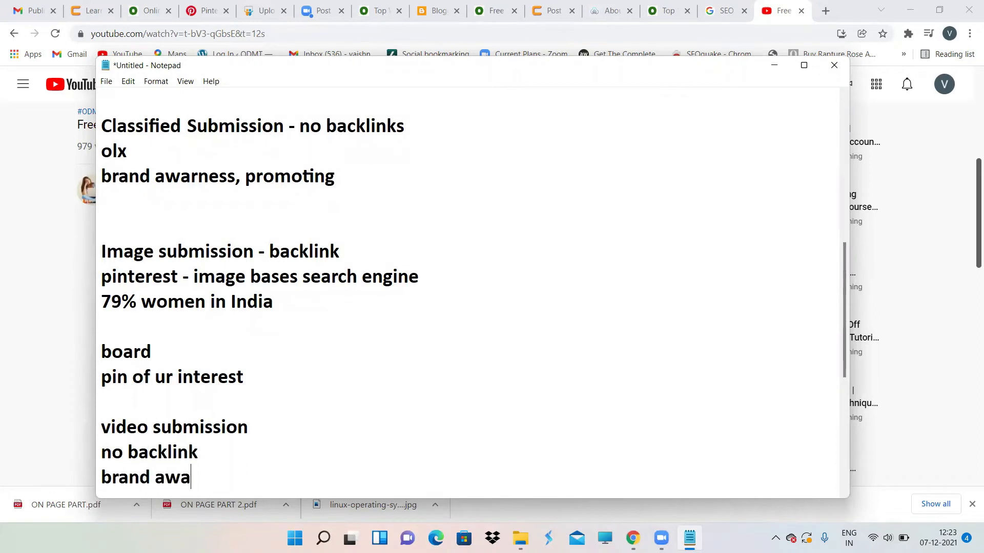
pyautogui.write('rness and ')
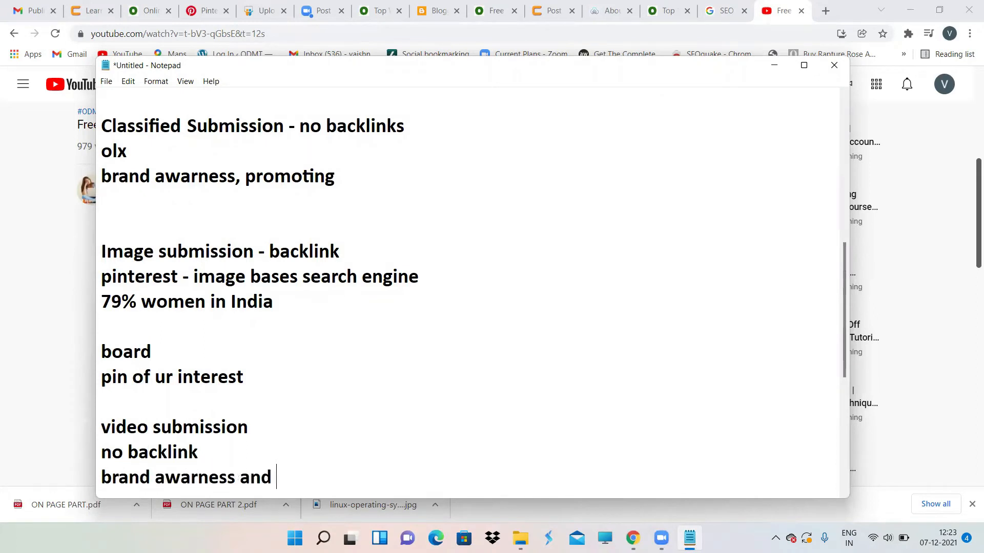
pyautogui.write('promoting ')
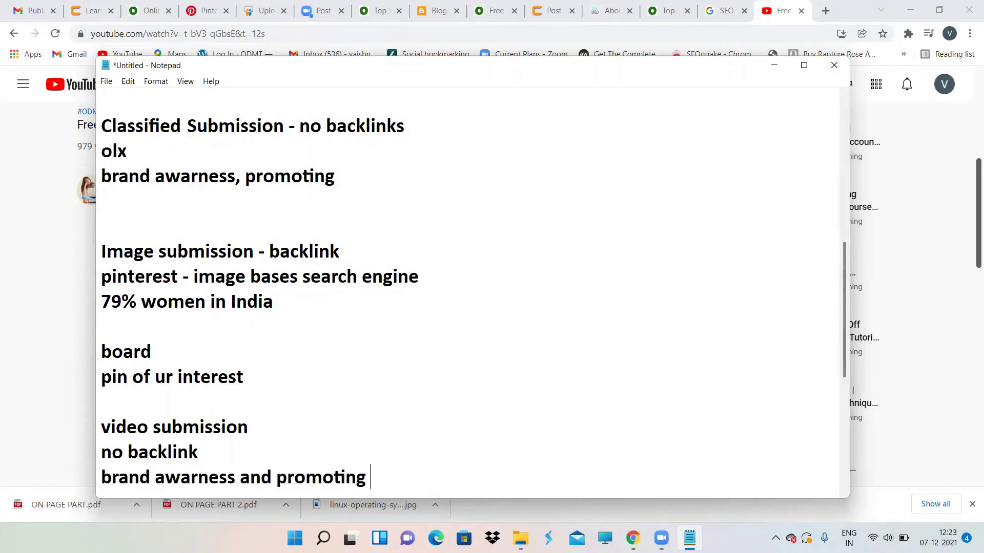
pyautogui.write('your brand')
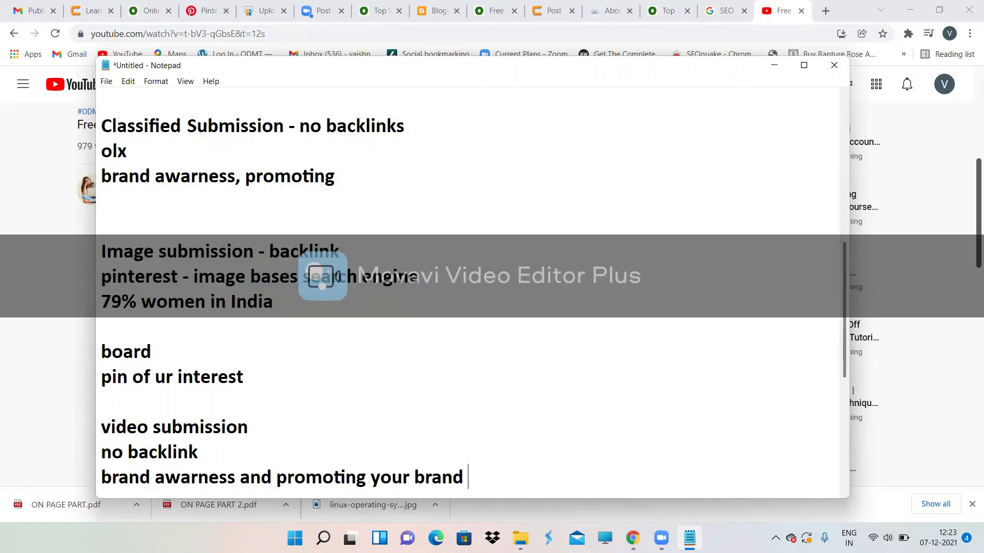
pyautogui.press('Return')
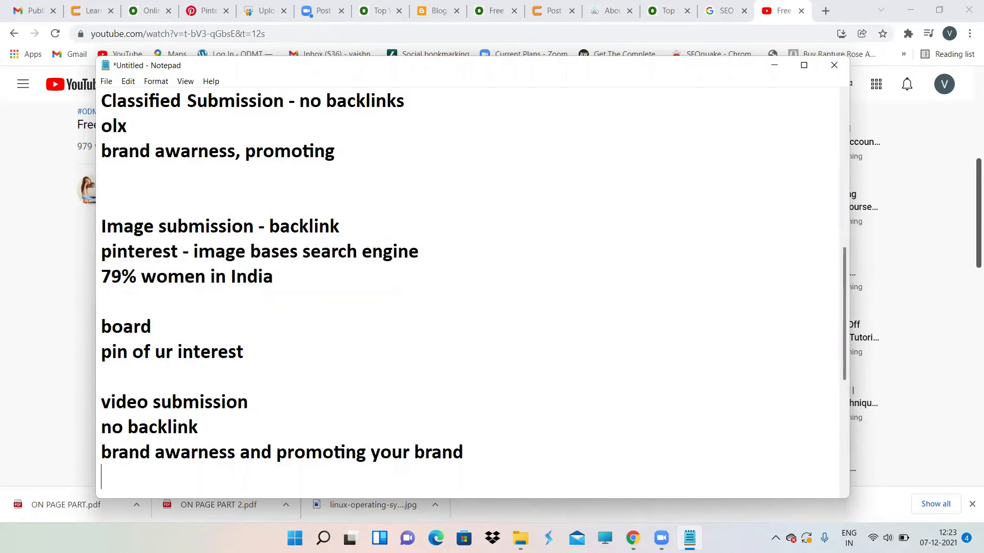
pyautogui.scroll(-1, 471, 286)
pyautogui.press('Return')
pyautogui.press('Return')
pyautogui.press('Return')
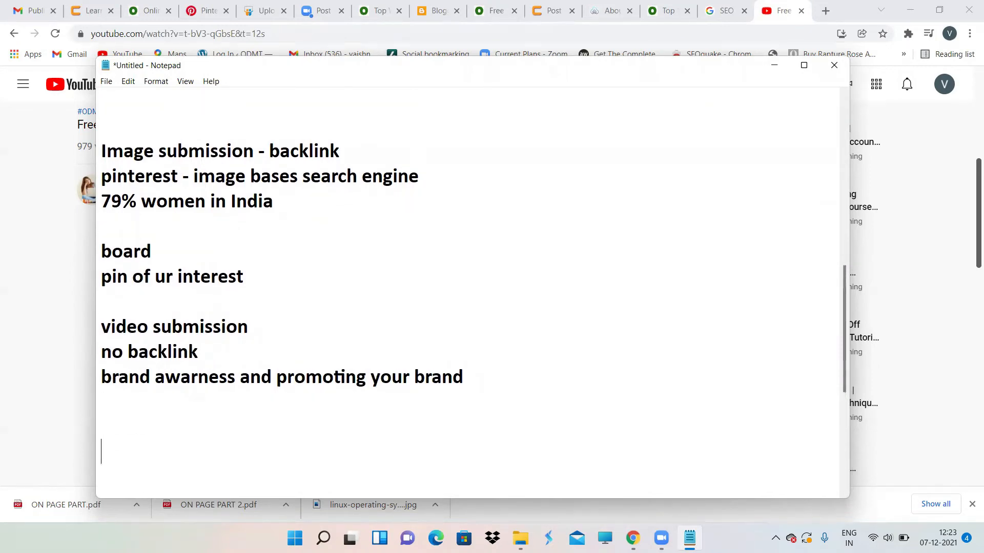
# Step: Add a 'Document Submission' heading, then return to the odmt.in tab in Chrome
pyautogui.write('Documnt')
pyautogui.press('BackSpace')
pyautogui.press('BackSpace')
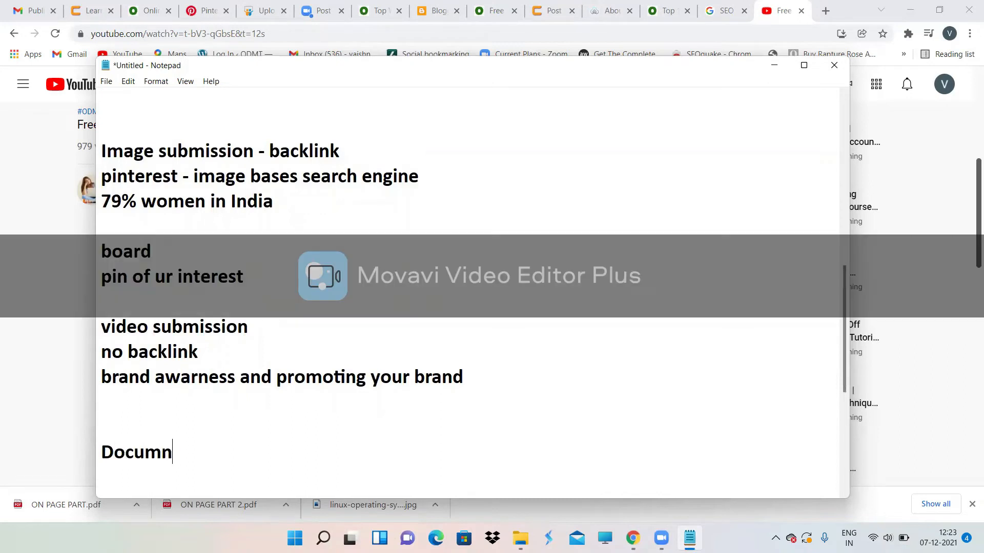
pyautogui.write('ent')
pyautogui.press('Tab')
pyautogui.write('S')
pyautogui.press('BackSpace')
pyautogui.press('BackSpace')
pyautogui.press('BackSpace')
pyautogui.press('BackSpace')
pyautogui.write('t Submission')
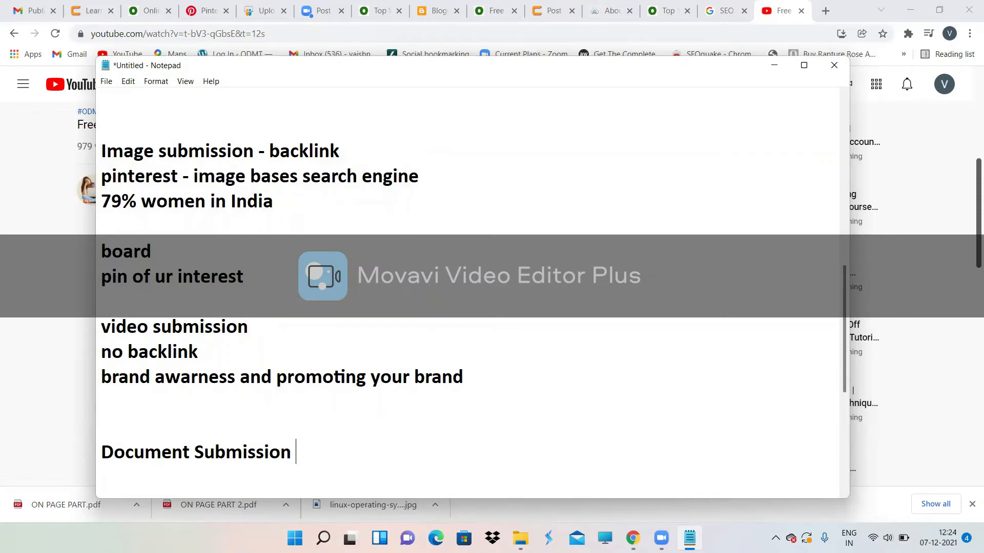
pyautogui.press('Return')
pyautogui.click(2, 355)
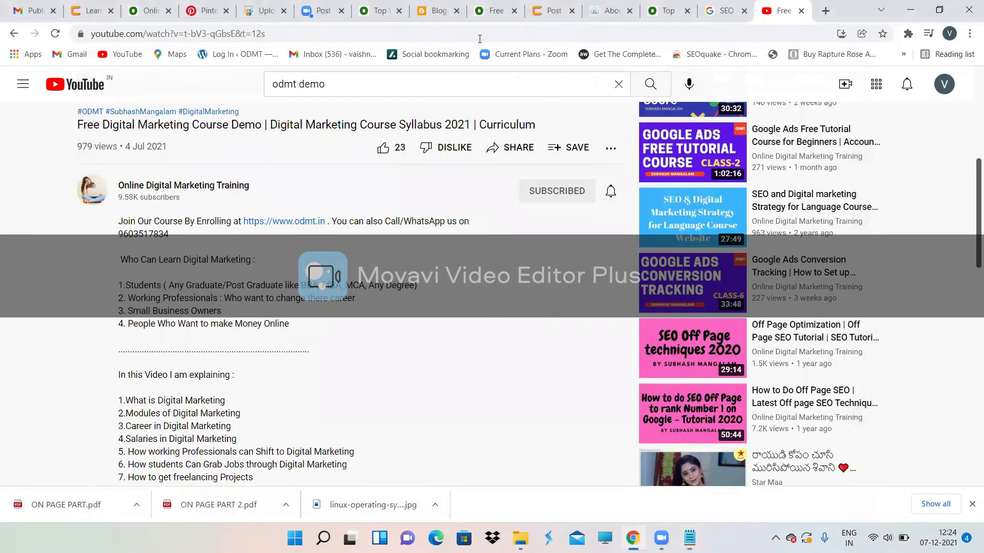
pyautogui.click(136, 6)
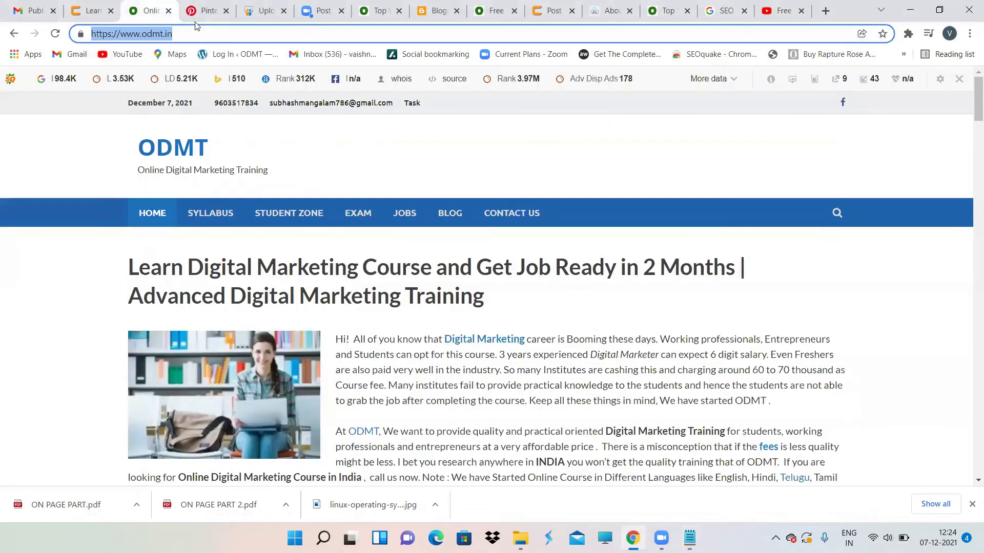
# Step: Search Google for 'document submission odmt' from the address bar
pyautogui.press('BackSpace')
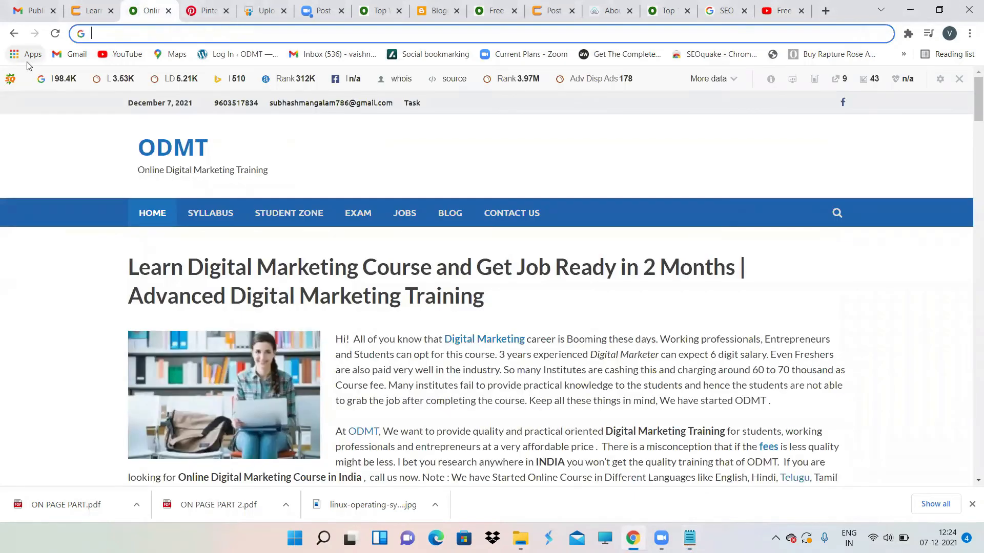
pyautogui.write('doc')
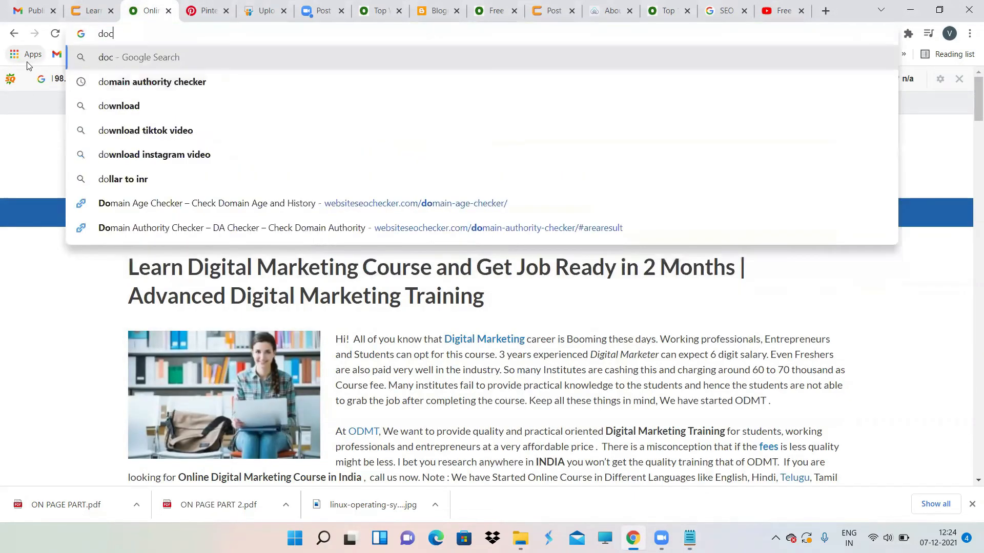
pyautogui.write('ument ')
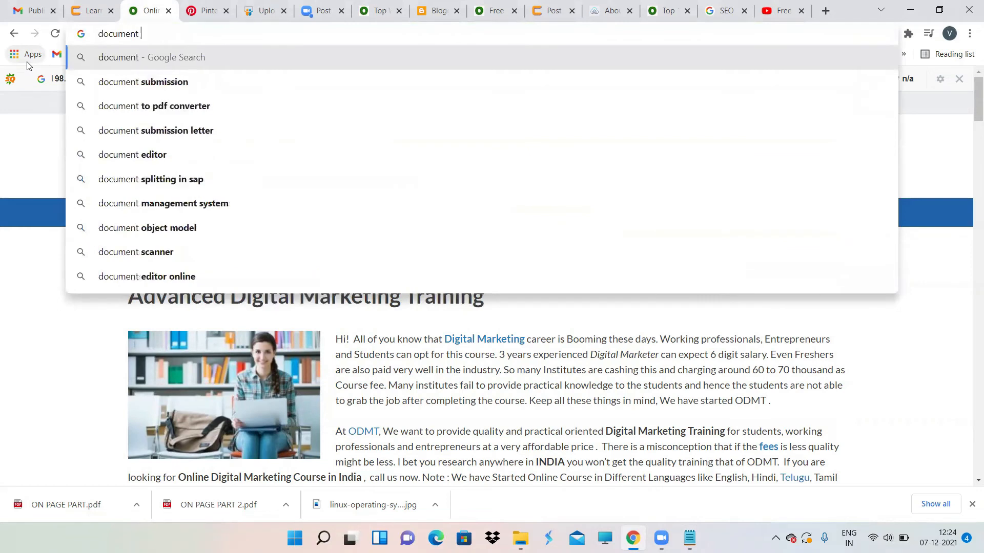
pyautogui.write('submis')
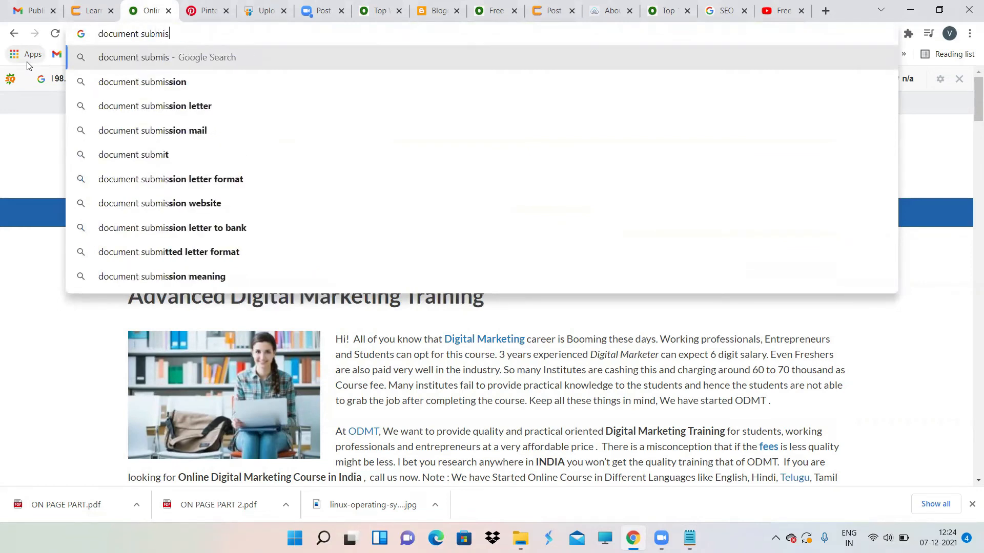
pyautogui.write('sion')
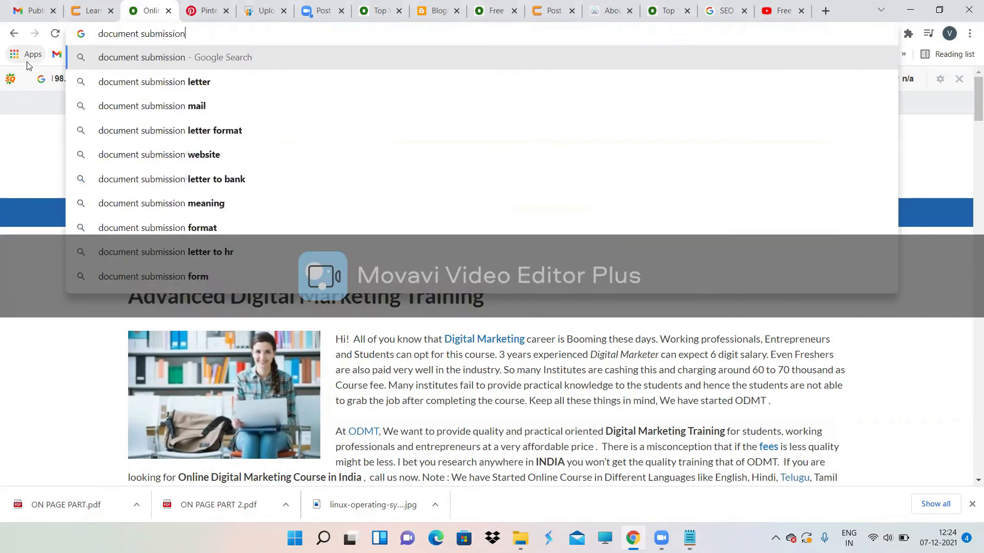
pyautogui.write(' odmt')
pyautogui.press('Return')
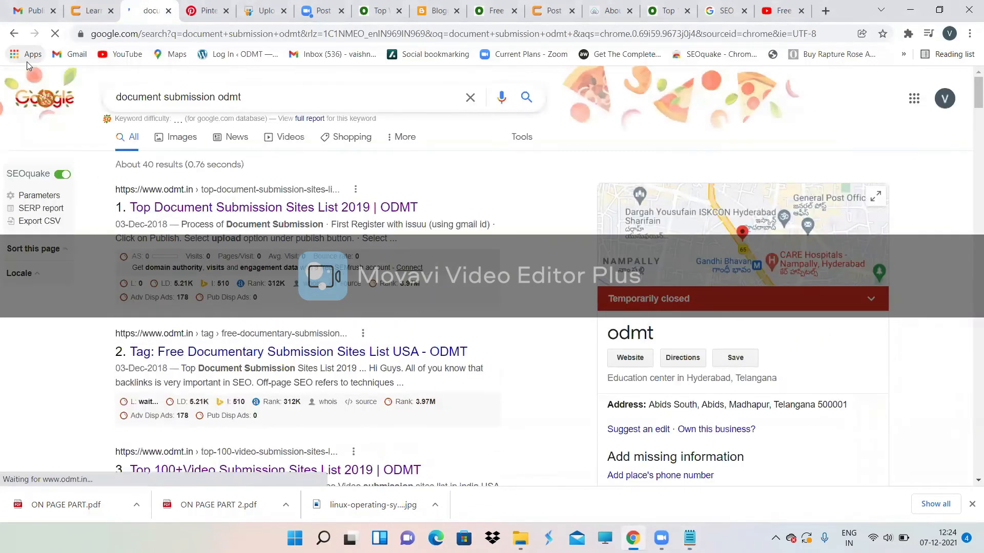
# Step: Open ODMT's Top Document Submission Sites List 2019 article and bring up the slideshare.net link's options
pyautogui.click(213, 209)
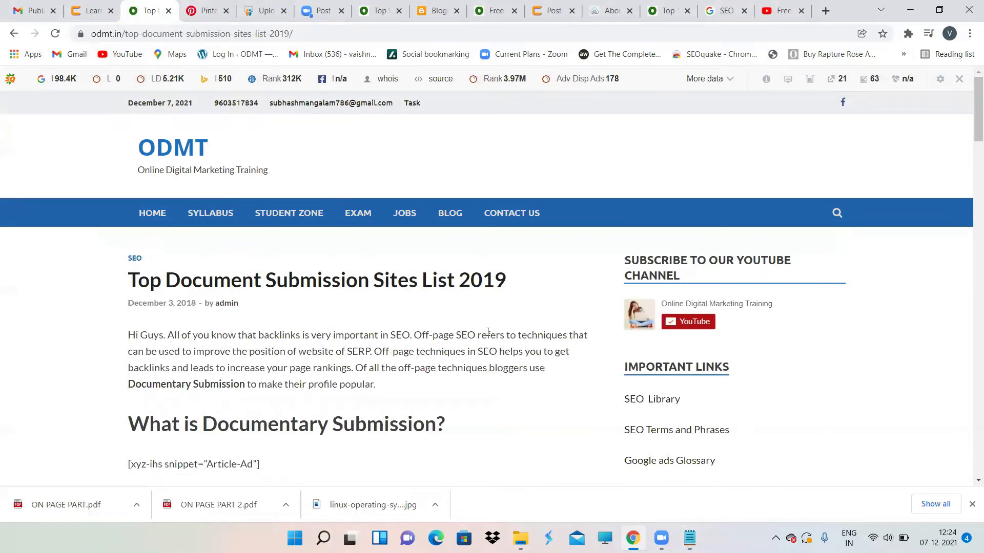
pyautogui.scroll(-6, 504, 352)
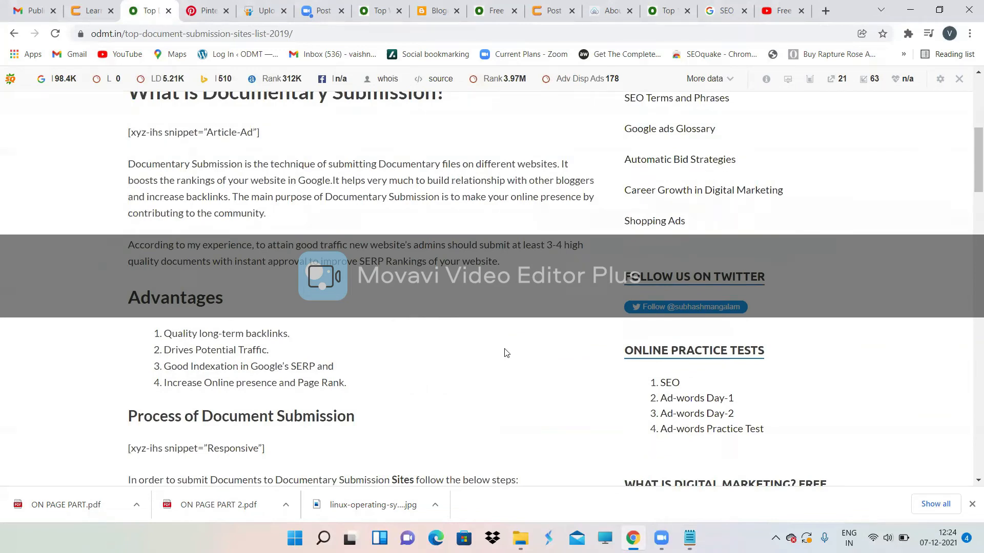
pyautogui.scroll(-3, 504, 352)
pyautogui.scroll(2, 504, 352)
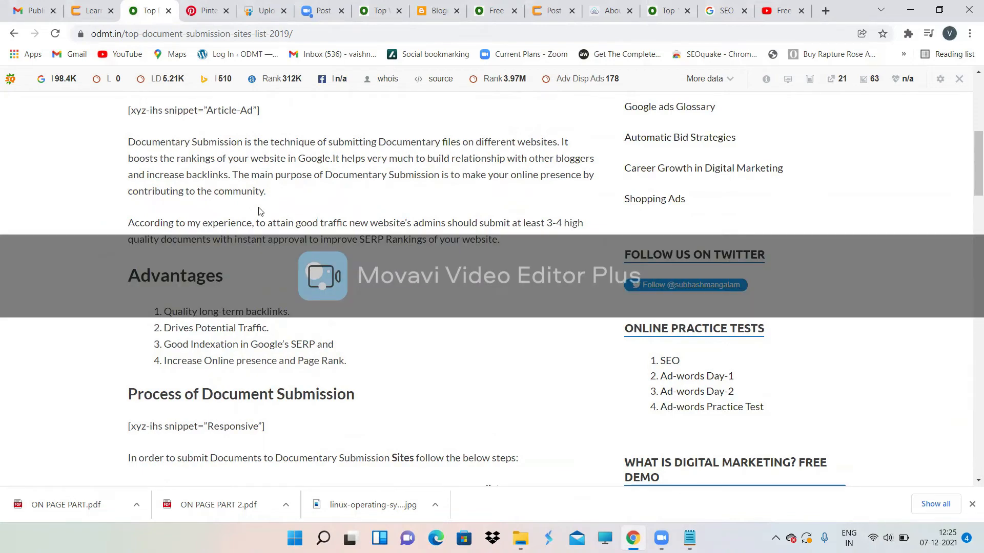
pyautogui.scroll(-5, 329, 290)
pyautogui.scroll(-9, 328, 289)
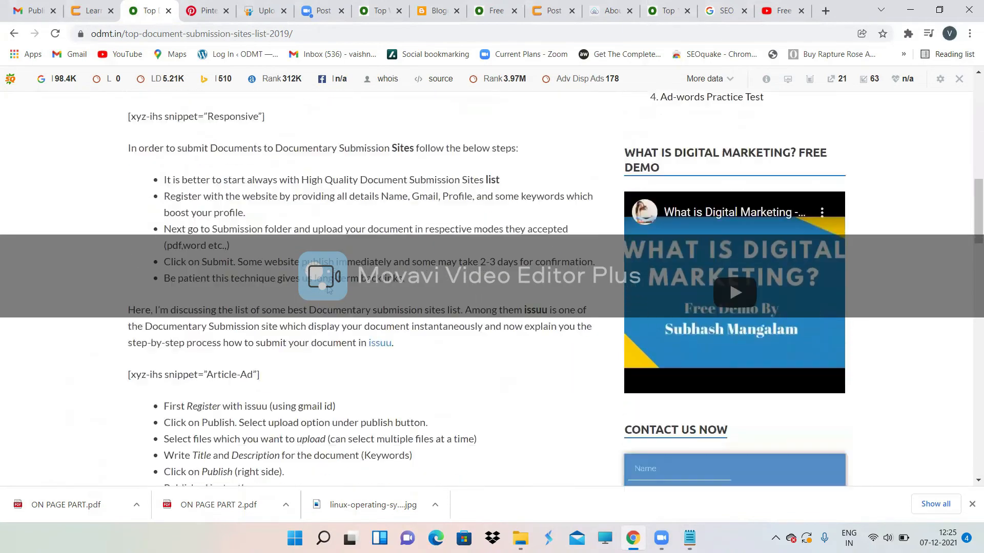
pyautogui.scroll(1, 328, 289)
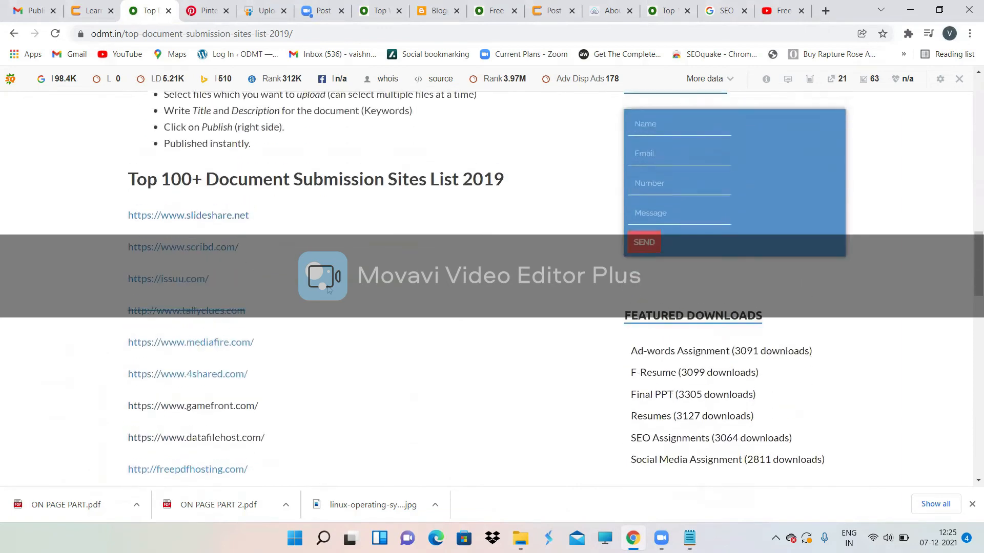
pyautogui.scroll(4, 368, 186)
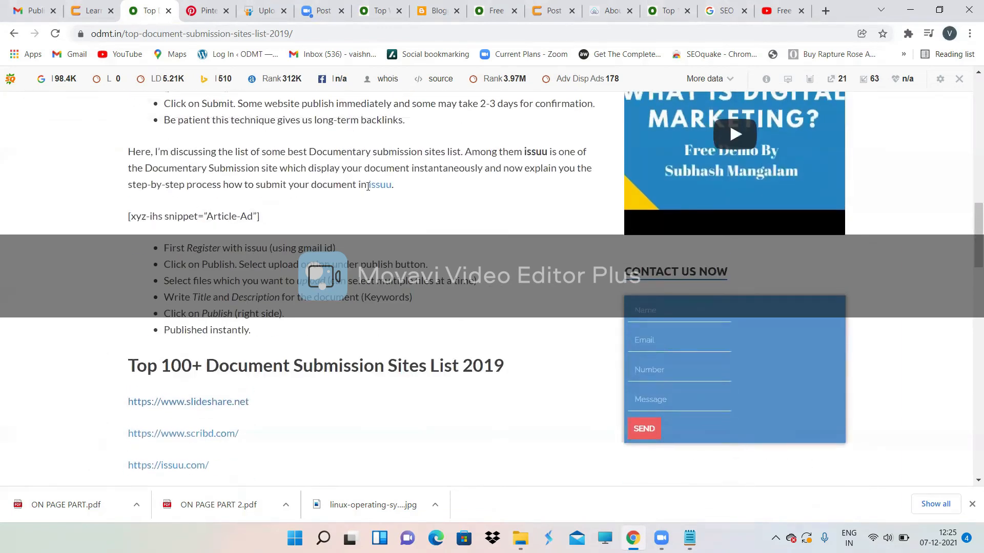
pyautogui.scroll(-3, 368, 186)
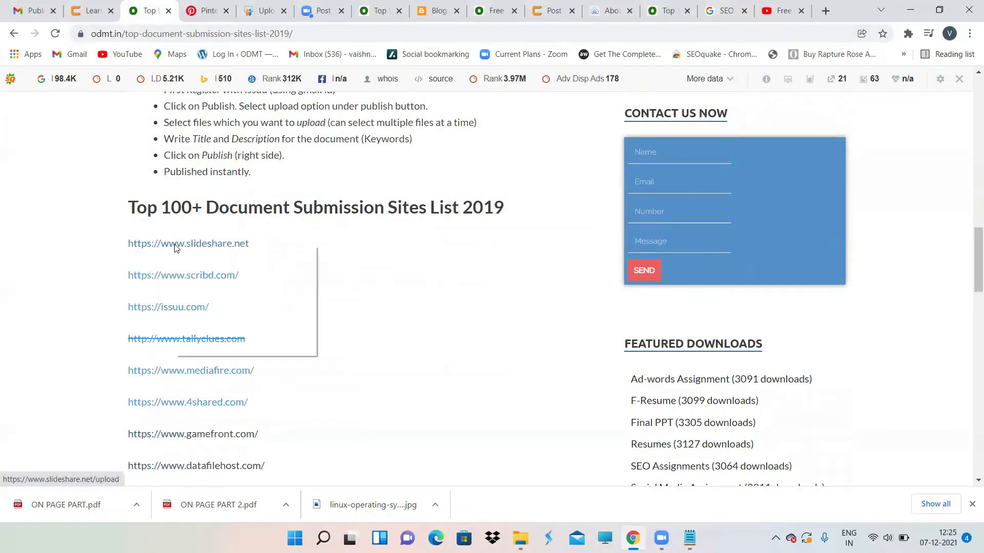
pyautogui.rightClick(175, 248)
# Step: Open SlideShare in a new tab and choose the Desktop's ON PAGE PART file for upload
pyautogui.click(213, 256)
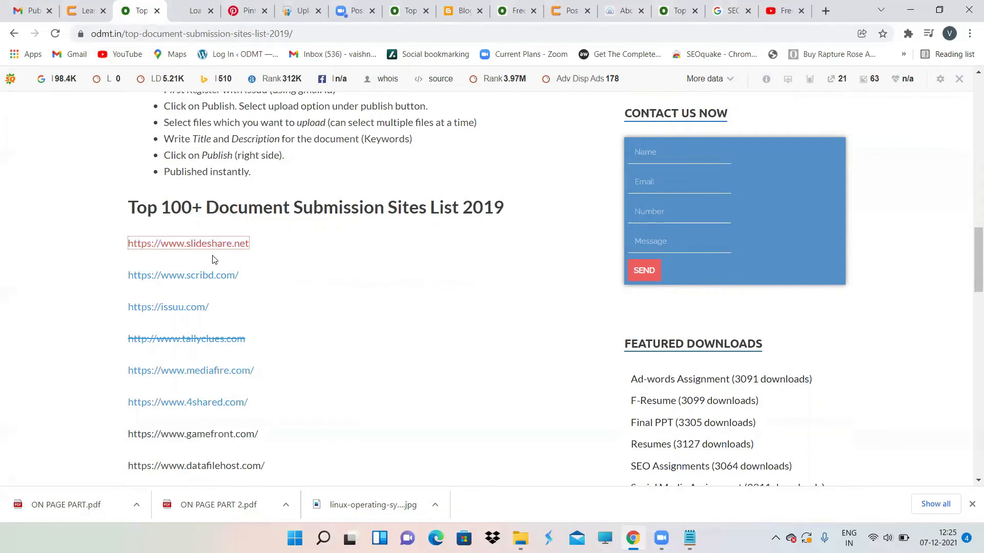
pyautogui.click(188, 6)
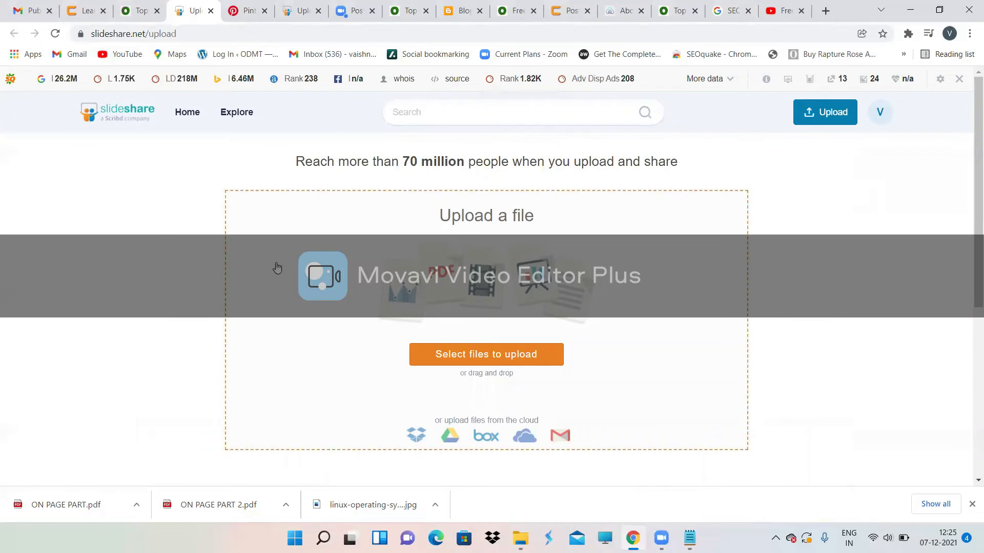
pyautogui.scroll(-2, 486, 272)
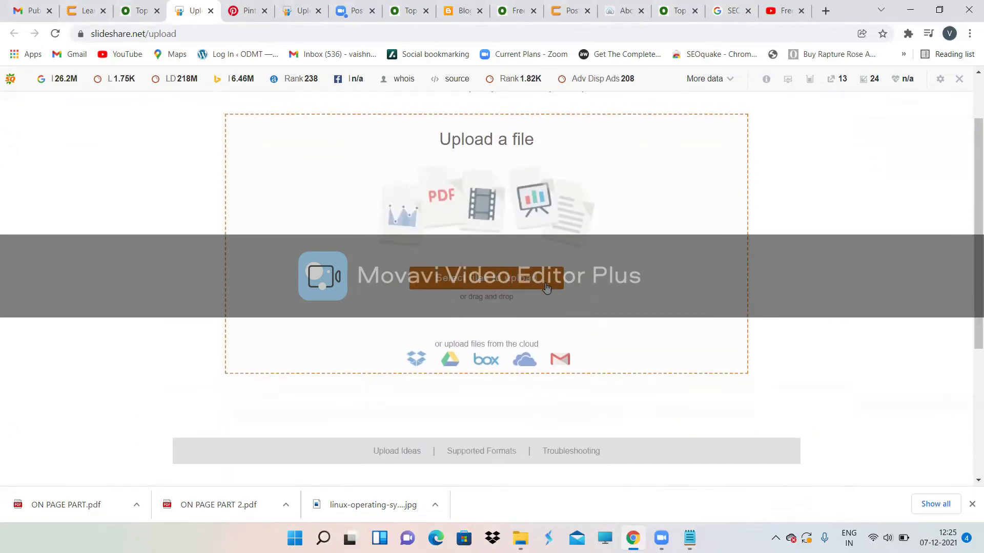
pyautogui.click(485, 272)
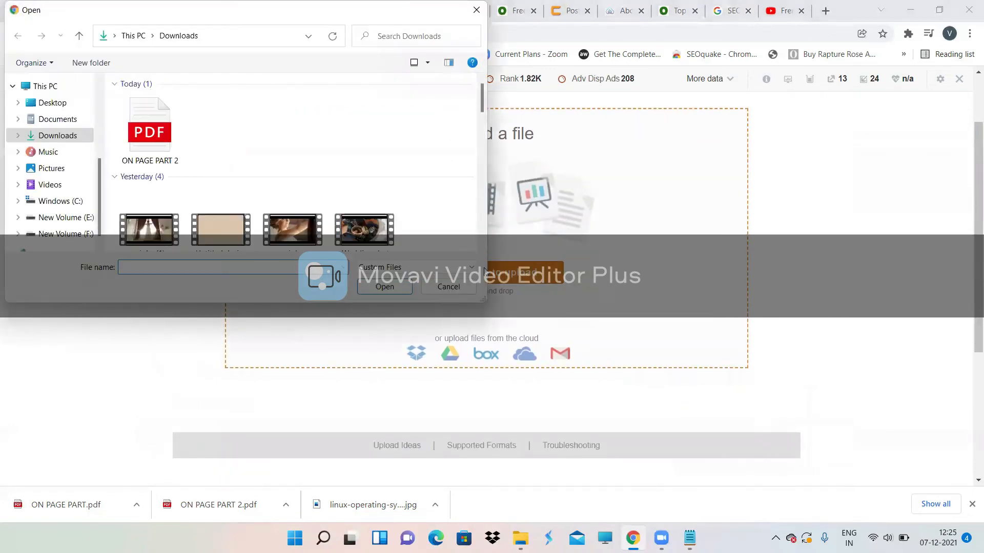
pyautogui.click(36, 118)
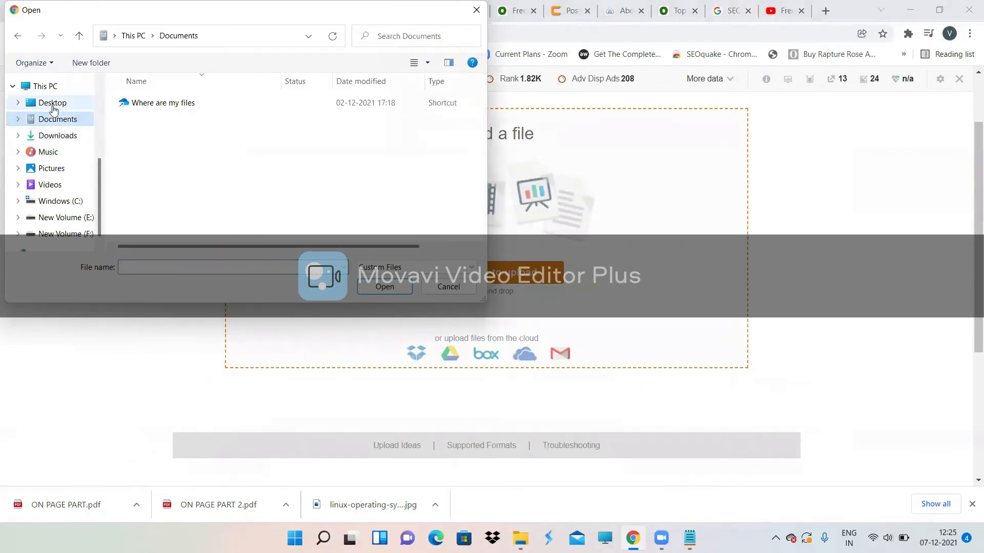
pyautogui.click(56, 103)
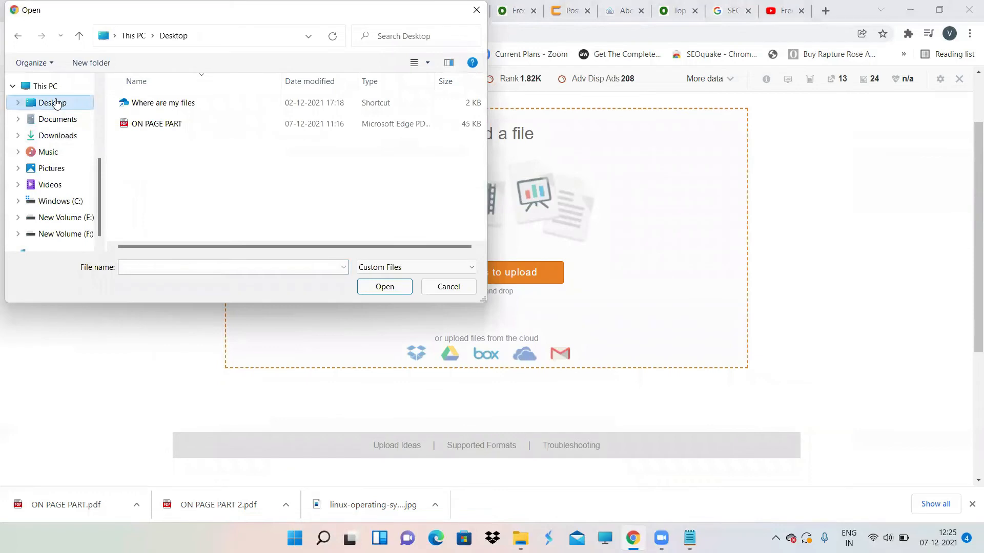
pyautogui.doubleClick(169, 126)
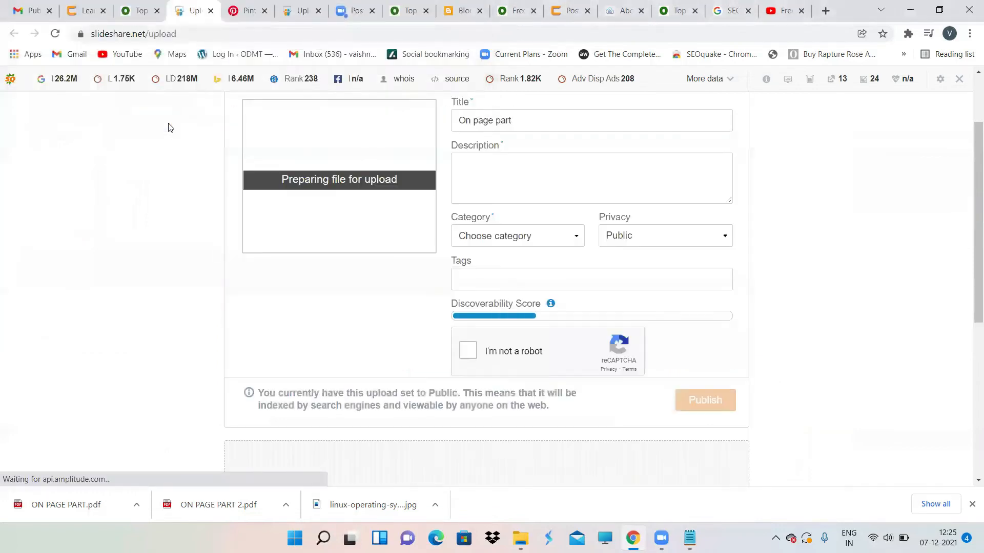
pyautogui.scroll(2, 325, 233)
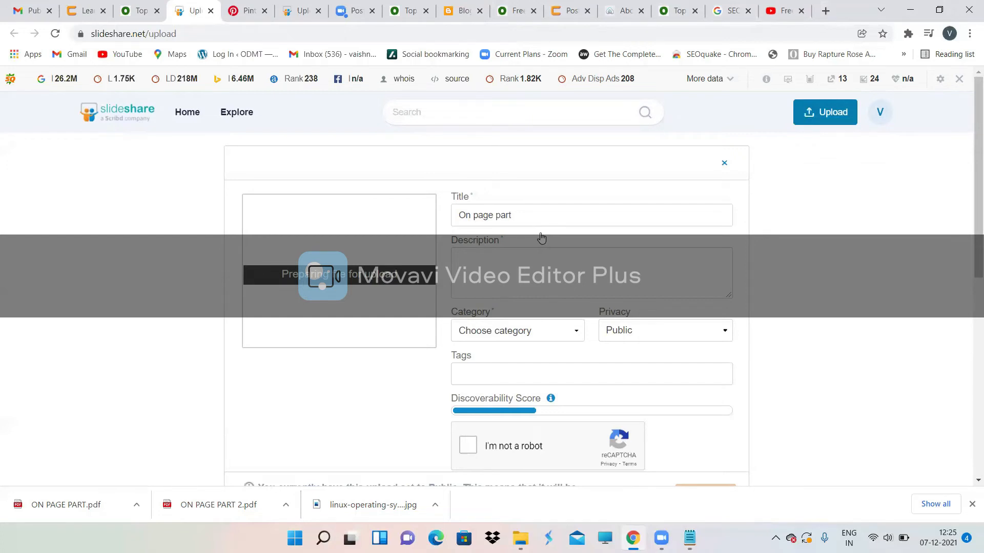
# Step: Change the upload title from 'On page part' to 'On page SEO'
pyautogui.click(520, 213)
pyautogui.press('BackSpace')
pyautogui.press('BackSpace')
pyautogui.press('BackSpace')
pyautogui.press('BackSpace')
pyautogui.press('BackSpace')
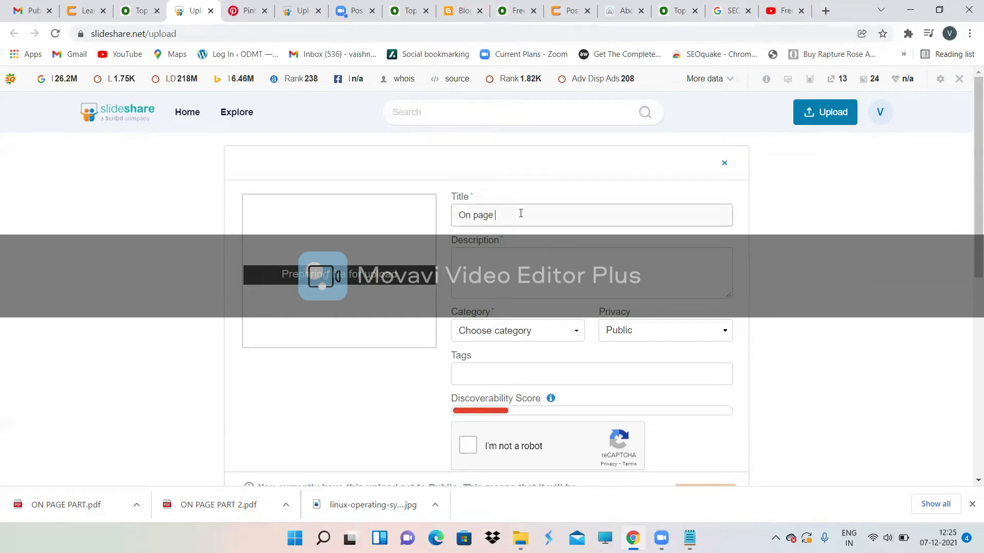
pyautogui.write('SEO')
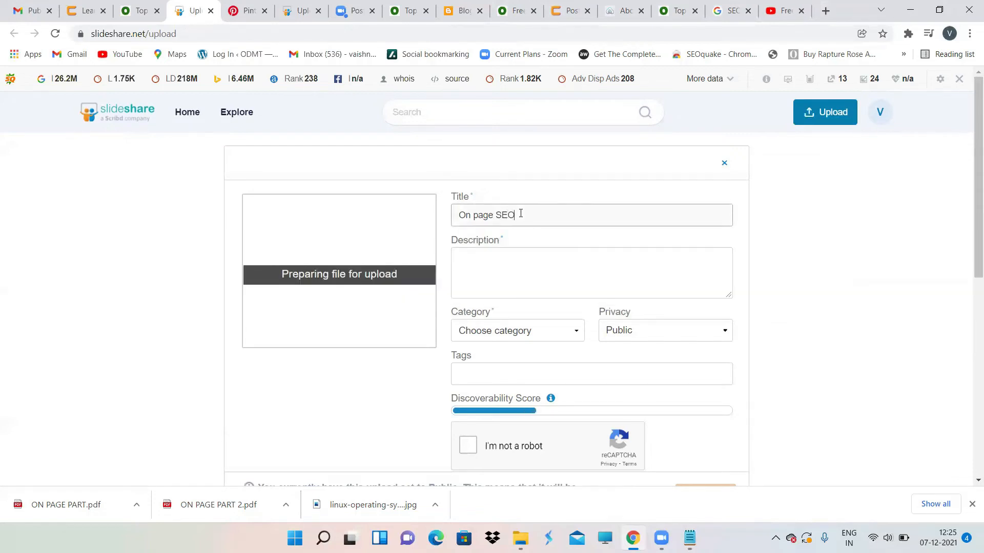
# Step: Describe on page SEO as the organic method to increase SERP rankings, with eight parameters
pyautogui.click(479, 282)
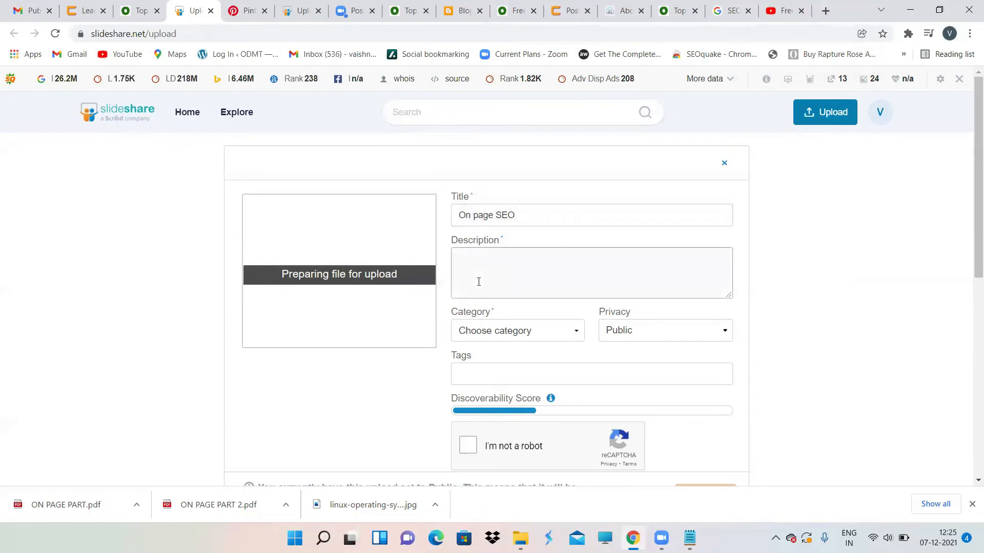
pyautogui.write('On page seo IS')
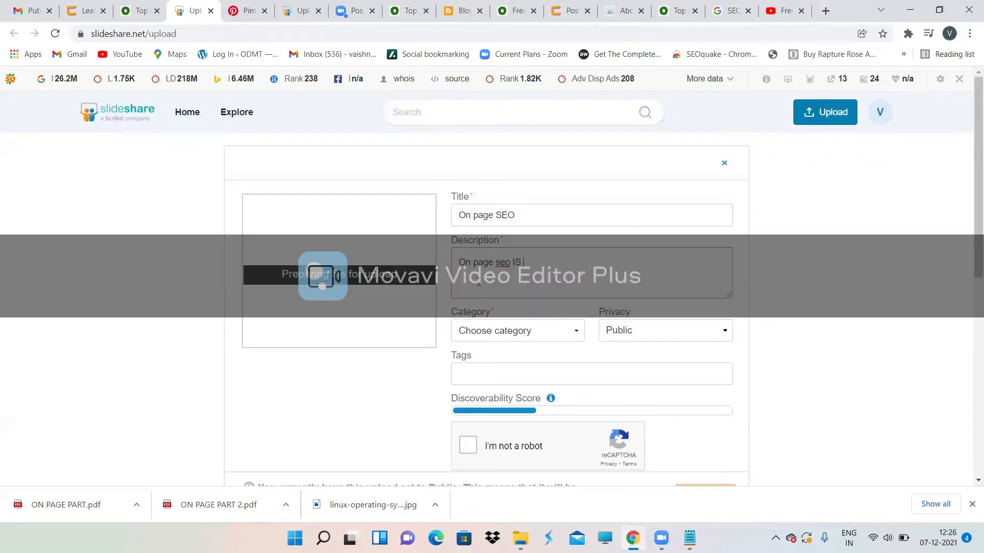
pyautogui.press('BackSpace')
pyautogui.press('BackSpace')
pyautogui.write('s th')
pyautogui.press('BackSpace')
pyautogui.press('BackSpace')
pyautogui.press('BackSpace')
pyautogui.press('BackSpace')
pyautogui.press('BackSpace')
pyautogui.press('BackSpace')
pyautogui.press('BackSpace')
pyautogui.press('BackSpace')
pyautogui.press('BackSpace')
pyautogui.press('BackSpace')
pyautogui.press('BackSpace')
pyautogui.press('BackSpace')
pyautogui.write('SE')
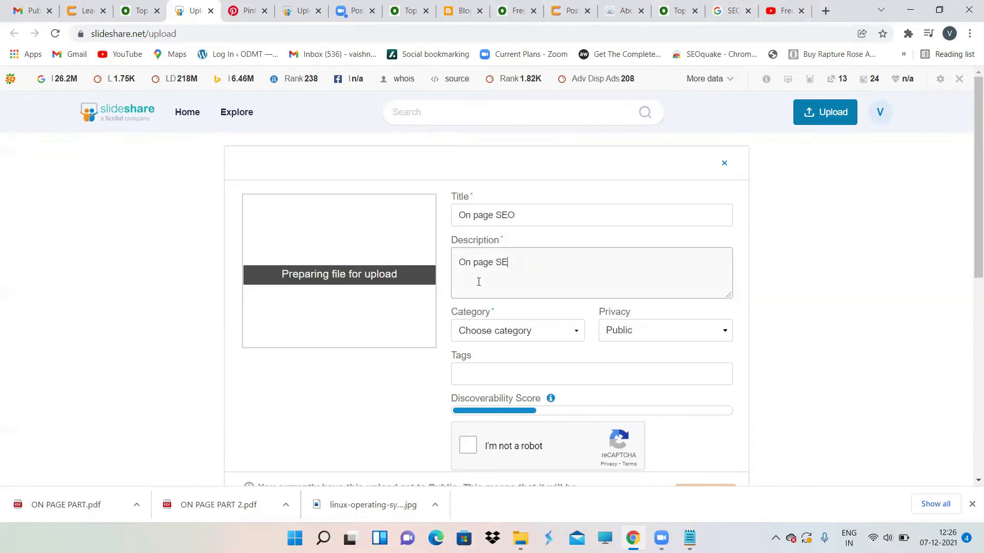
pyautogui.write('O is the organic me')
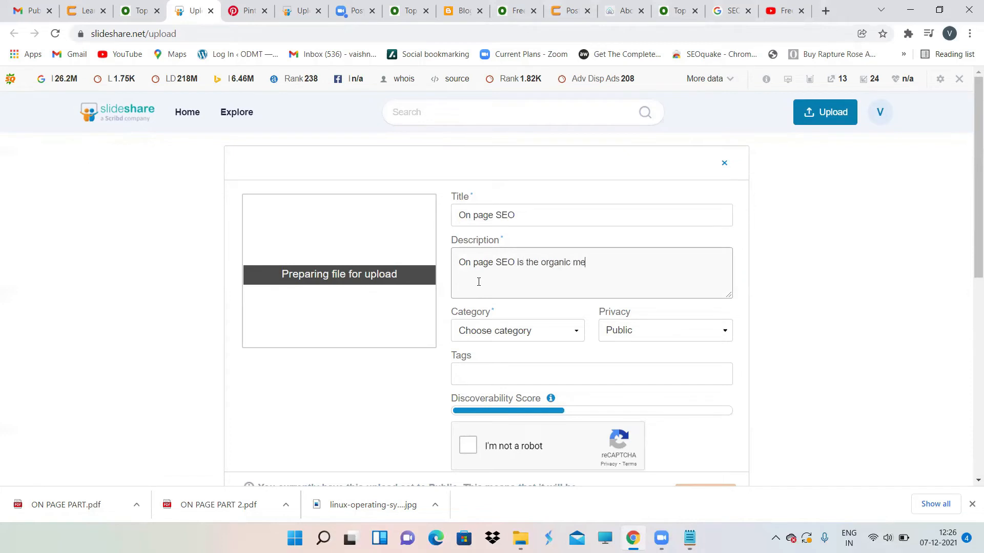
pyautogui.write('thod')
pyautogui.write('to increae')
pyautogui.press('BackSpace')
pyautogui.write('se your SER')
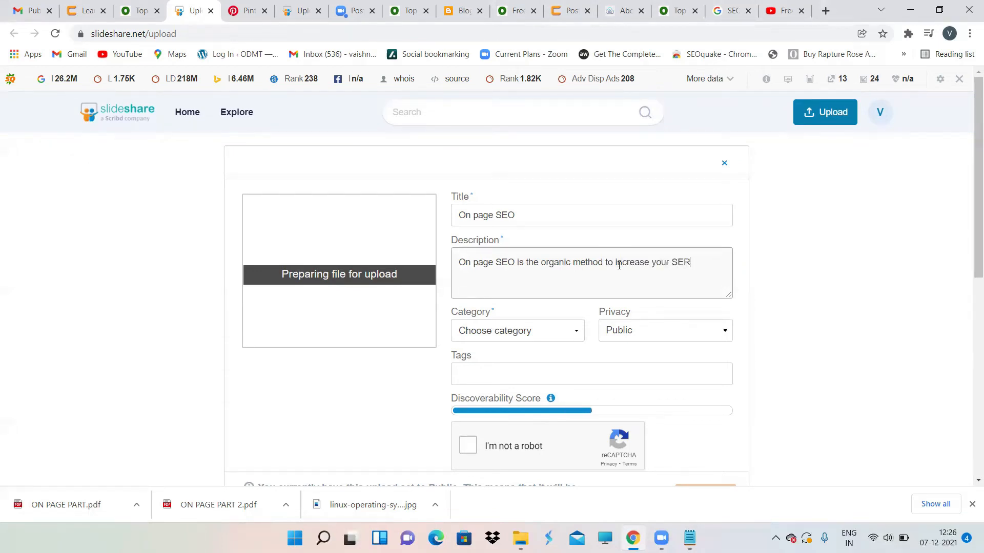
pyautogui.write('P ranki')
pyautogui.write('ngs')
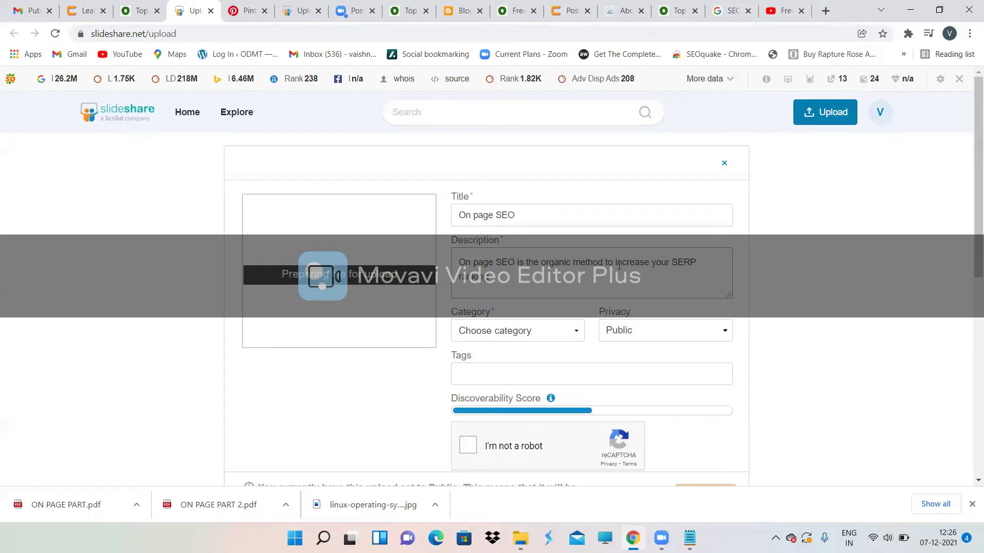
pyautogui.write('. TO do on page SEO')
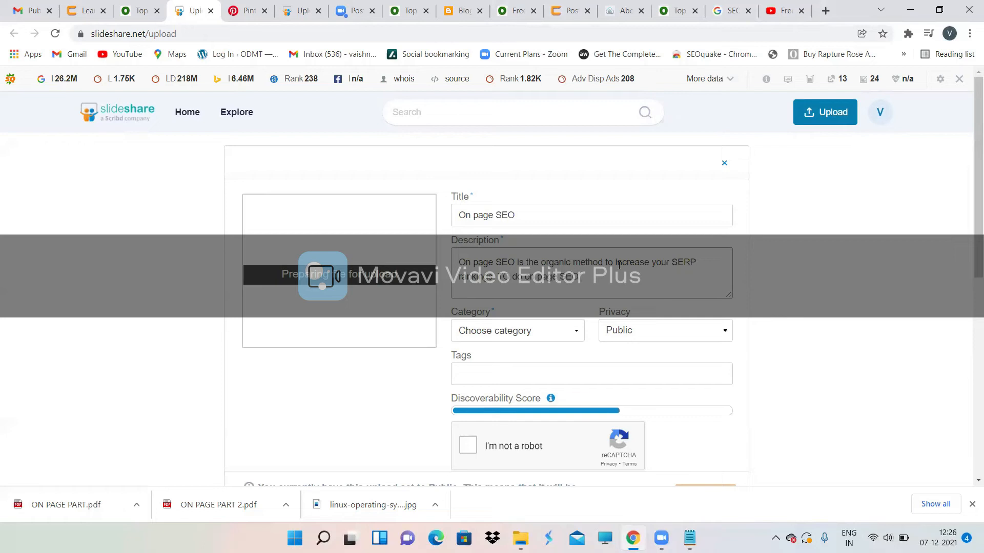
pyautogui.write(' there are eight ')
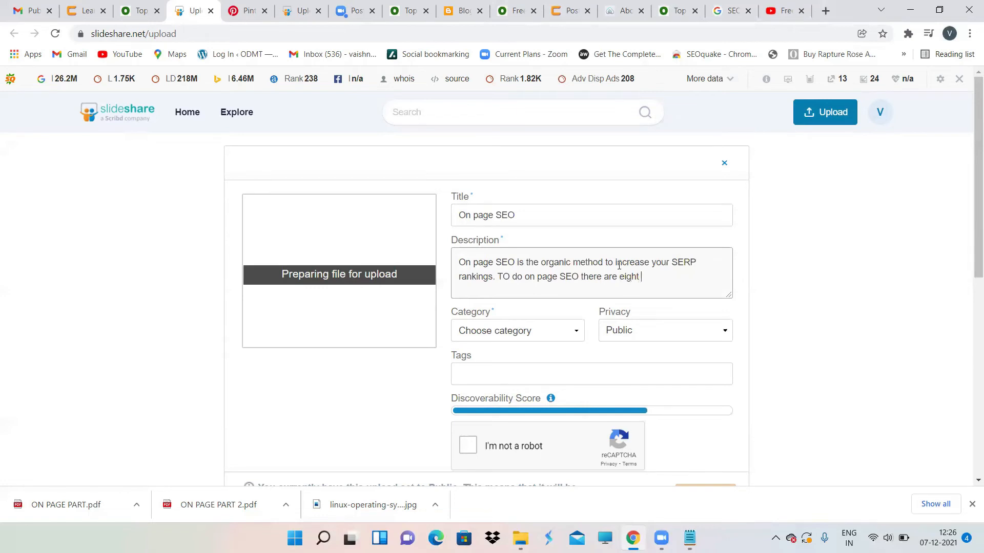
pyautogui.write('parametre')
pyautogui.press('BackSpace')
pyautogui.press('BackSpace')
# Step: Continue with 'parameters you need to follow such as', then list image alt and filename
pyautogui.write('ers you')
pyautogui.write(' need to')
pyautogui.write(' follow')
pyautogui.write(' such as')
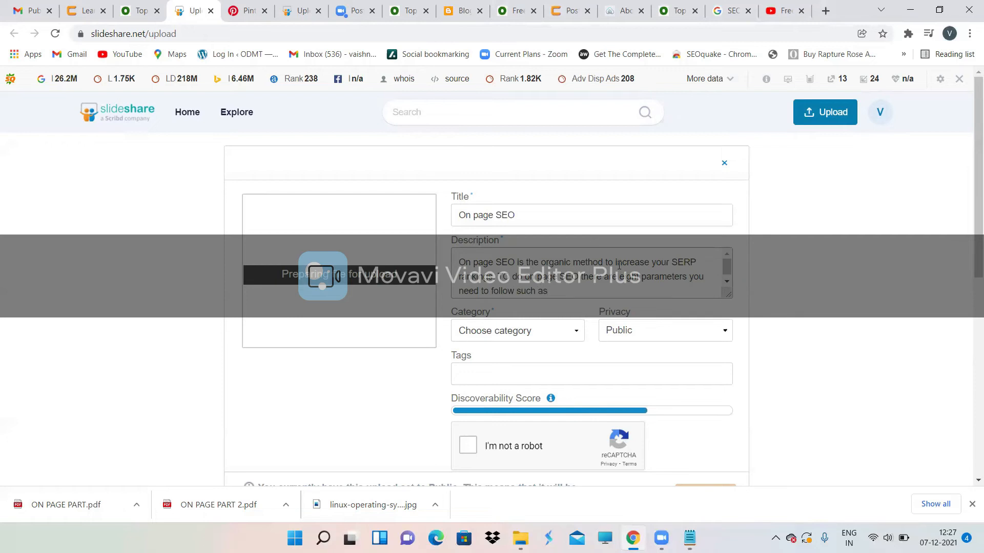
pyautogui.press('Return')
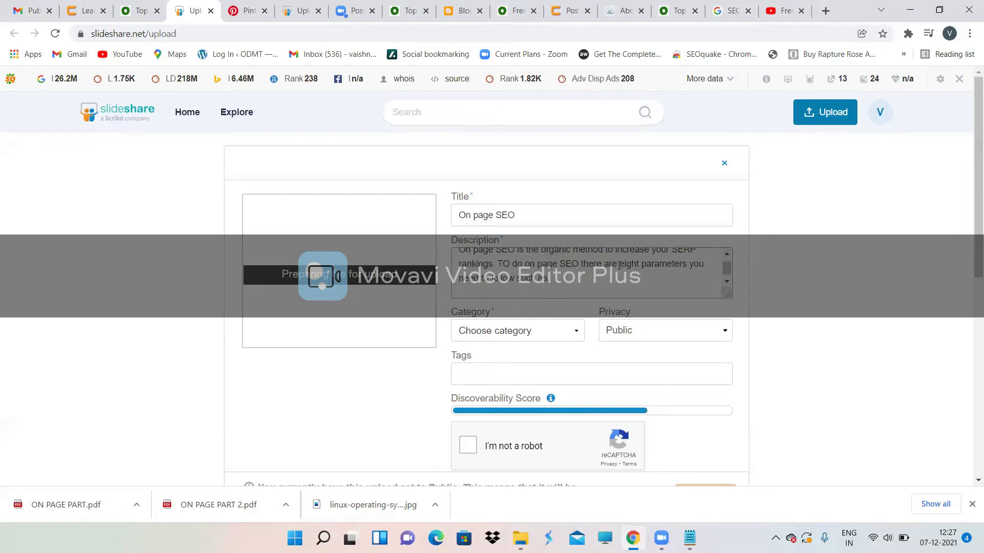
pyautogui.write('image lalalalt')
pyautogui.press('Return')
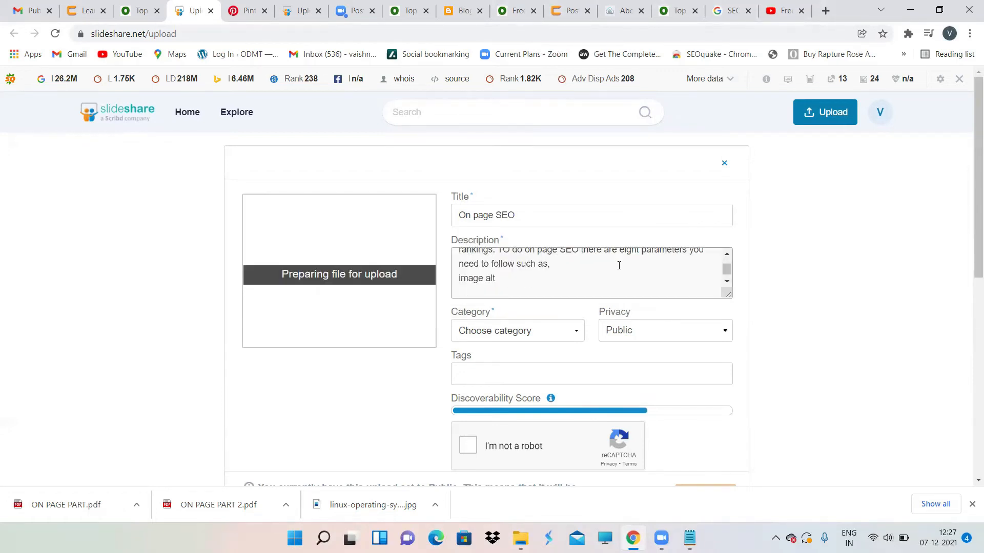
pyautogui.write('filename')
pyautogui.scroll(-1, 619, 265)
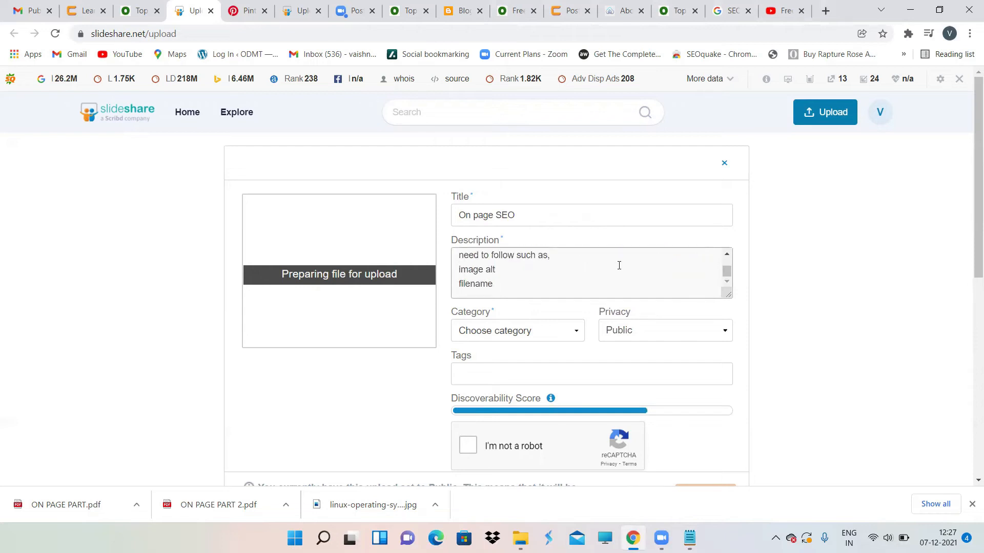
pyautogui.press('Return')
# Step: List first line of the para, headings, bolds and italics, links, Title and Description, one per line
pyautogui.write('first line of the para')
pyautogui.press('Return')
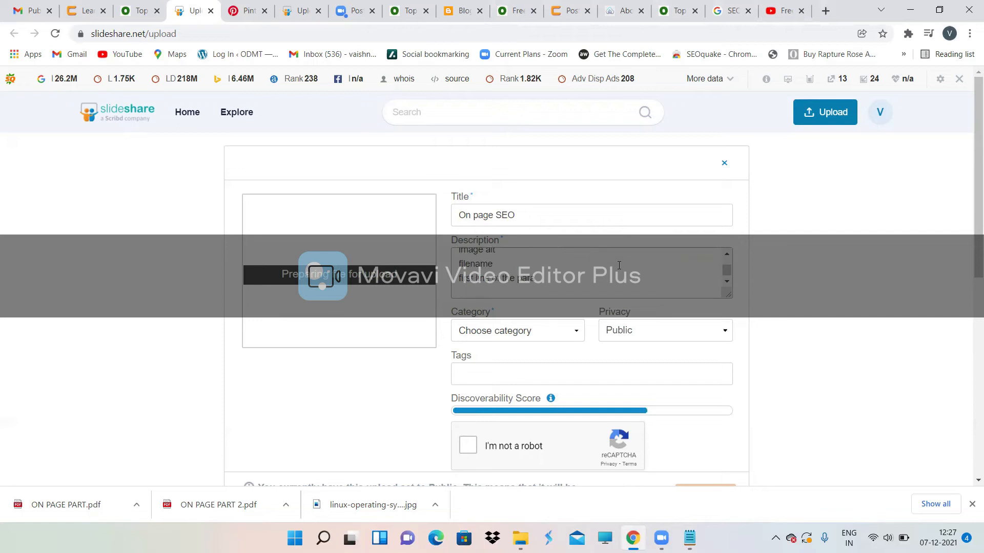
pyautogui.write('headings')
pyautogui.press('Return')
pyautogui.write('b')
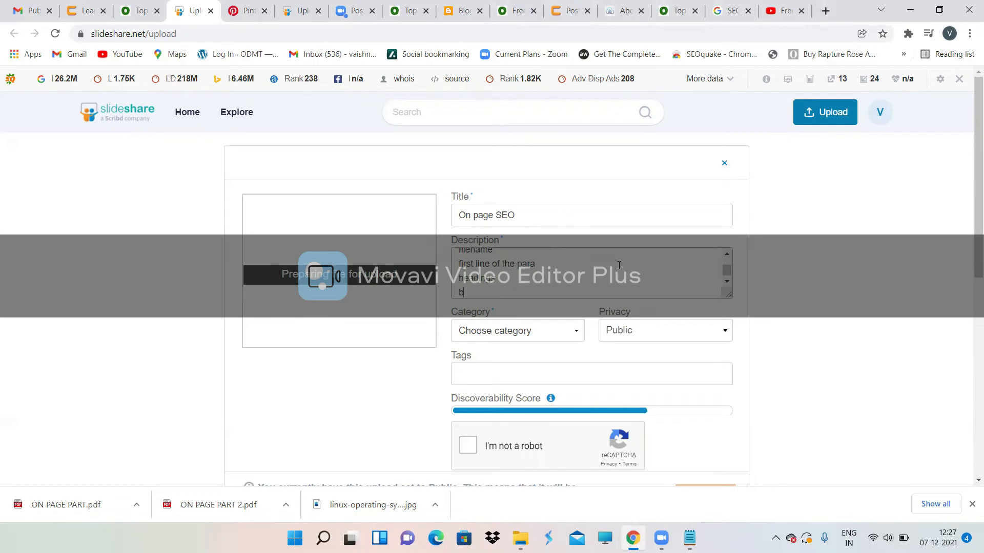
pyautogui.write('old')
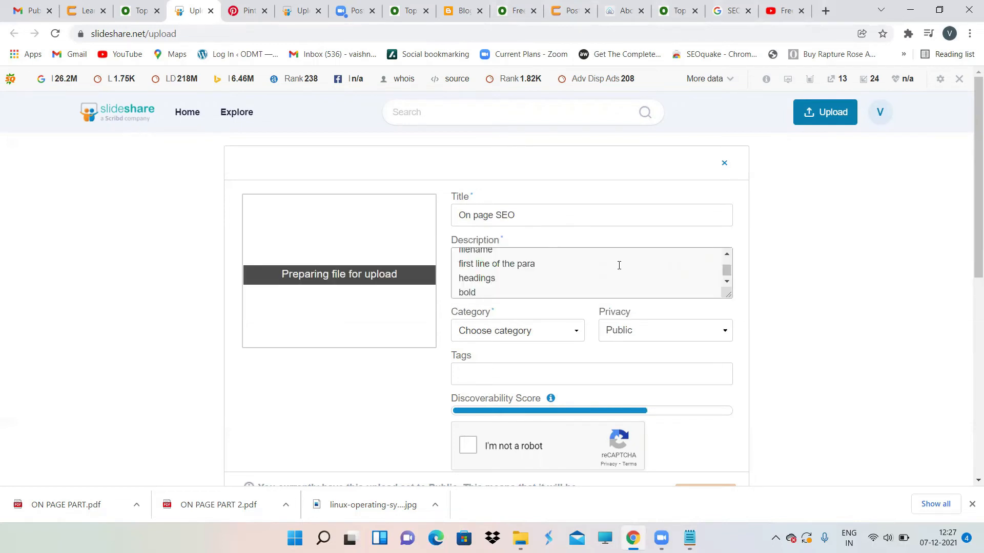
pyautogui.write('s and italics')
pyautogui.press('Return')
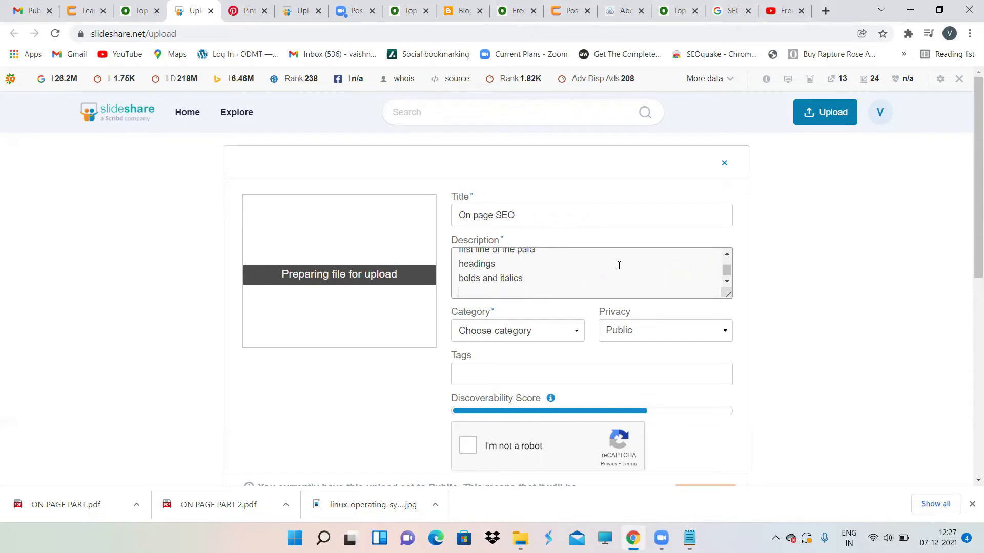
pyautogui.write('links')
pyautogui.press('Return')
pyautogui.scroll(4, 618, 264)
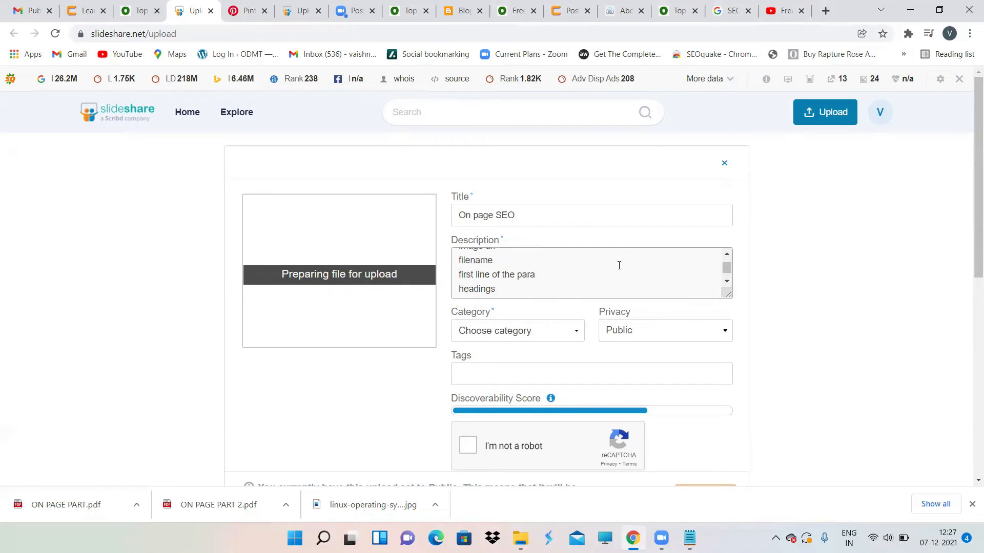
pyautogui.scroll(-3, 619, 265)
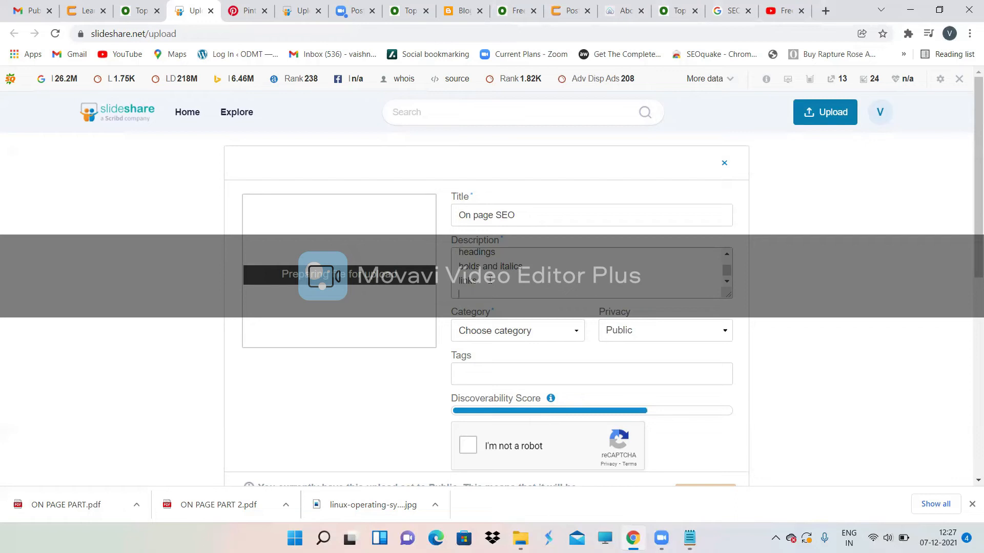
pyautogui.write('Title')
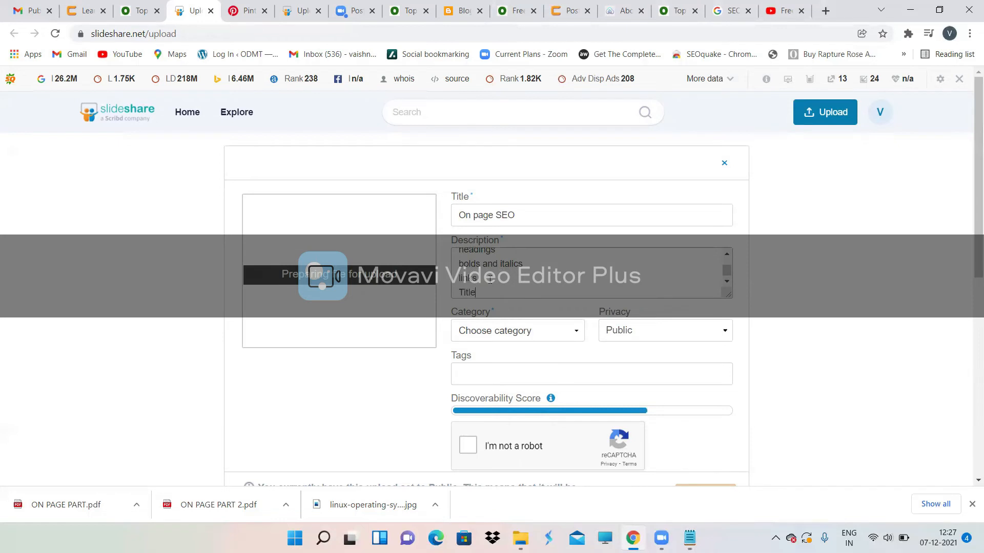
pyautogui.press('Return')
pyautogui.write('Des')
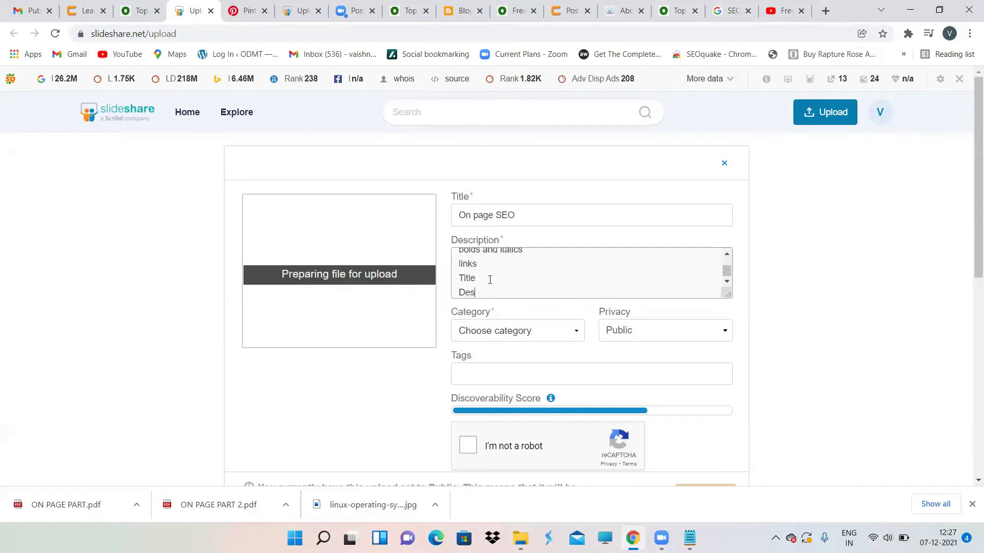
pyautogui.write('cription')
# Step: Set the upload's category to Education, privacy to Private, and pass the reCAPTCHA check
pyautogui.click(548, 328)
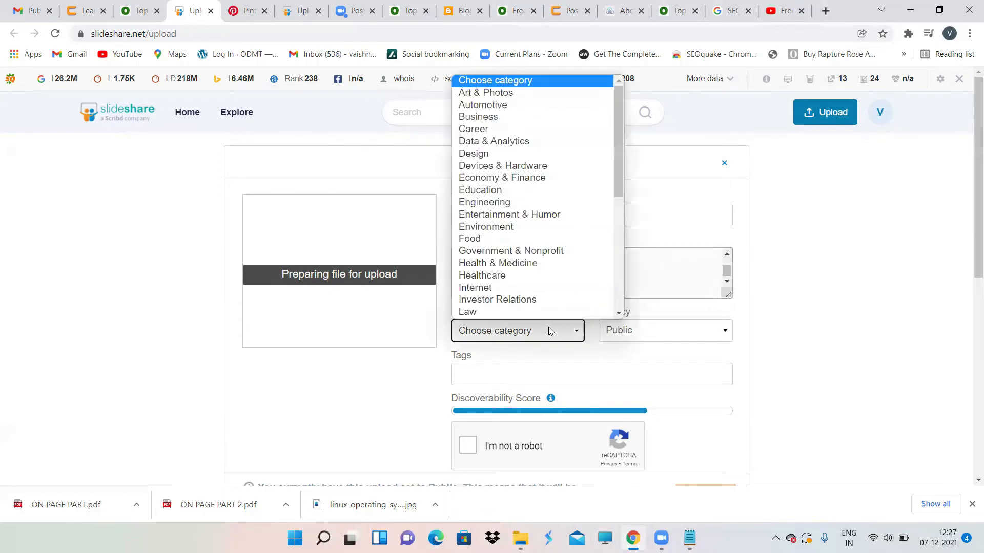
pyautogui.click(524, 192)
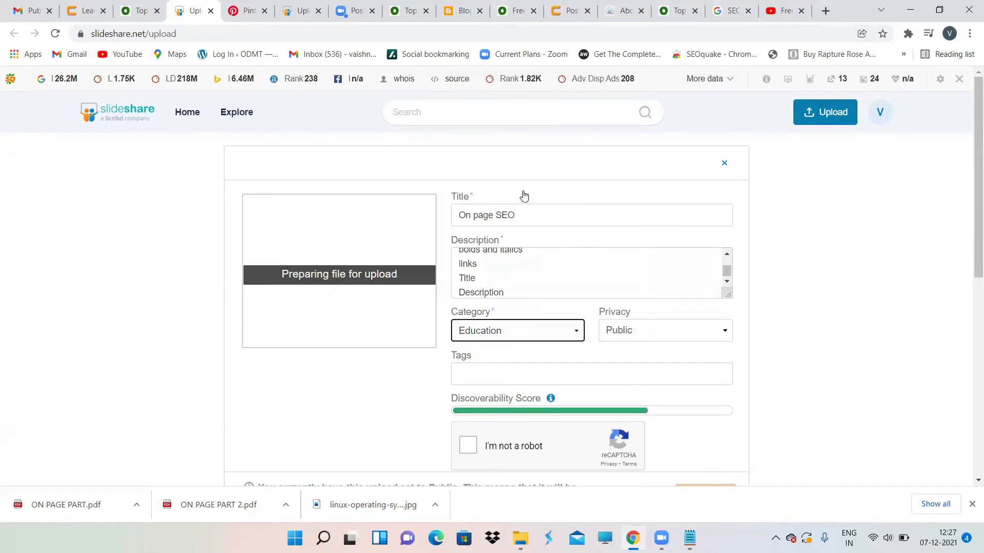
pyautogui.scroll(-1, 648, 331)
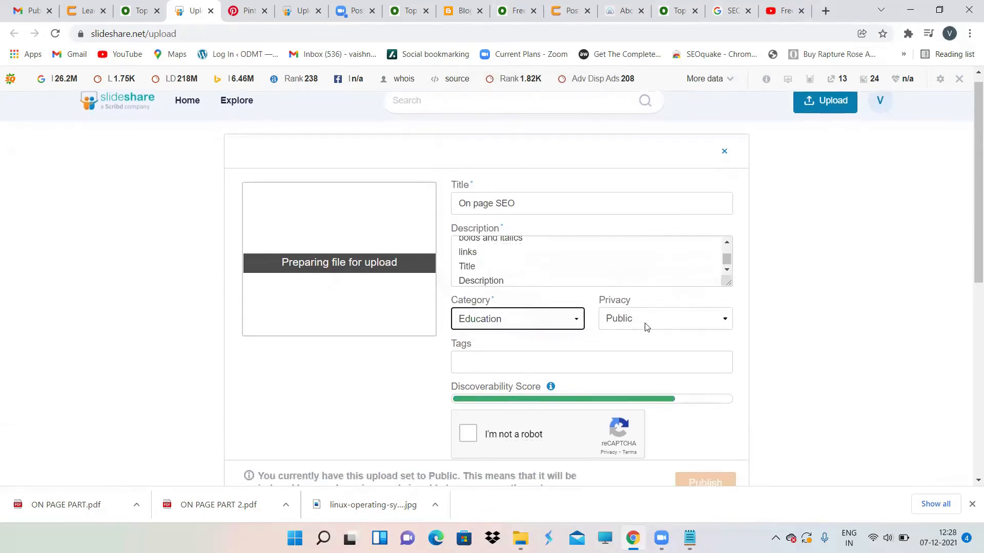
pyautogui.click(644, 322)
pyautogui.click(636, 359)
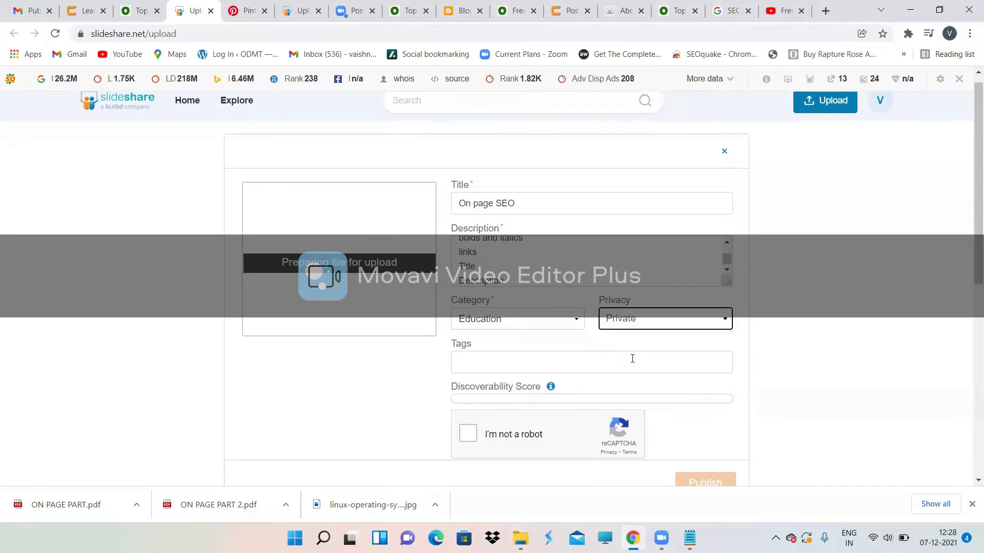
pyautogui.scroll(-2, 632, 358)
pyautogui.click(465, 366)
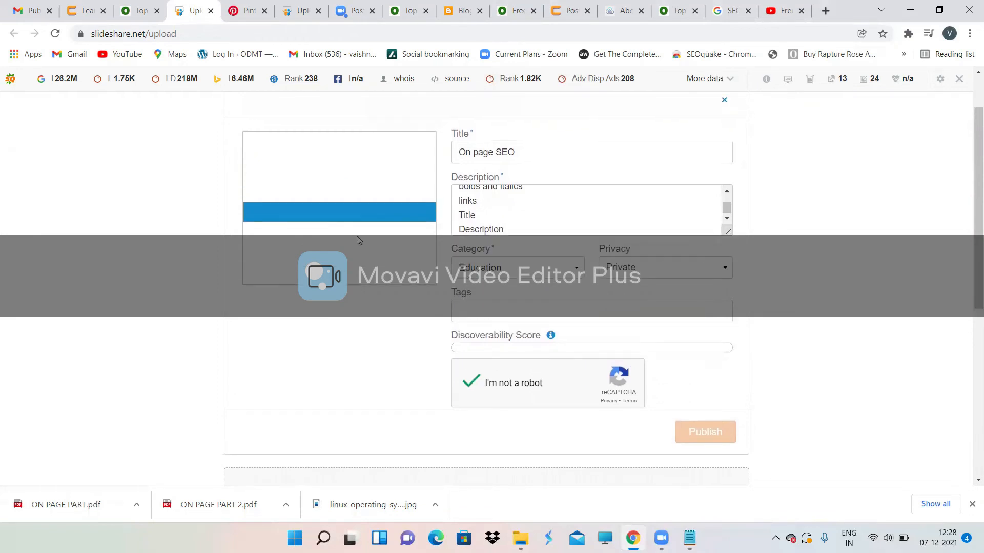
pyautogui.scroll(2, 357, 236)
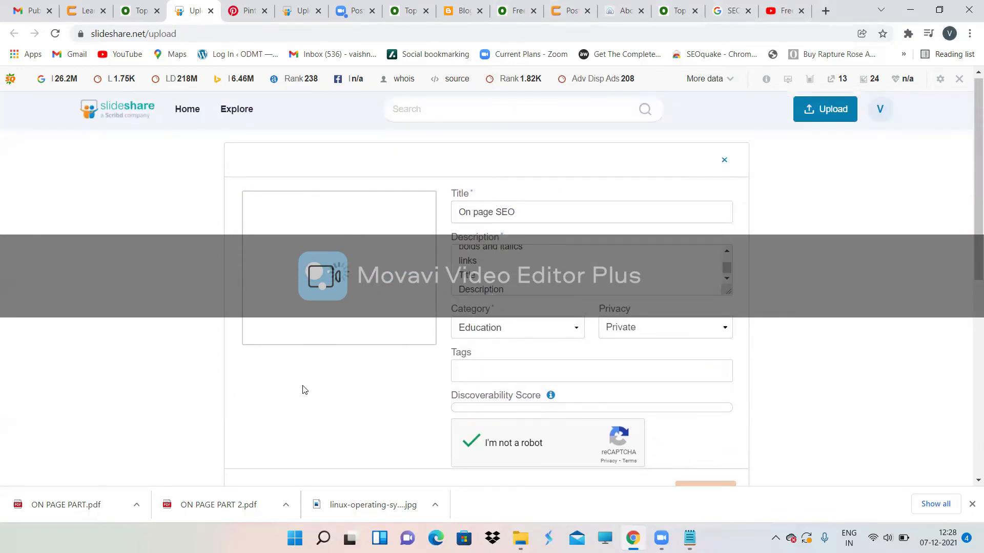
pyautogui.scroll(-2, 303, 390)
pyautogui.scroll(1, 303, 391)
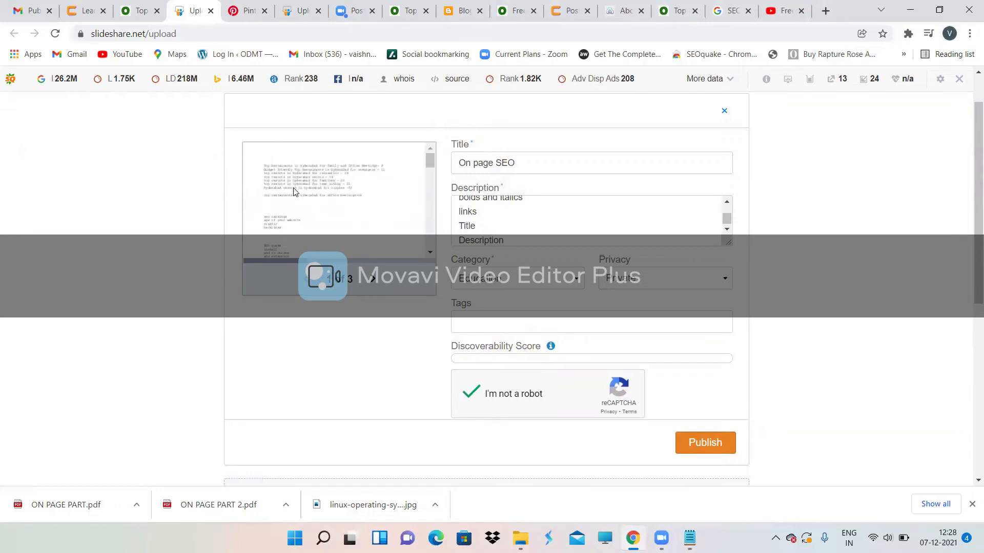
# Step: Review all three preview pages of 'On page SEO', then publish the slideshow
pyautogui.click(370, 286)
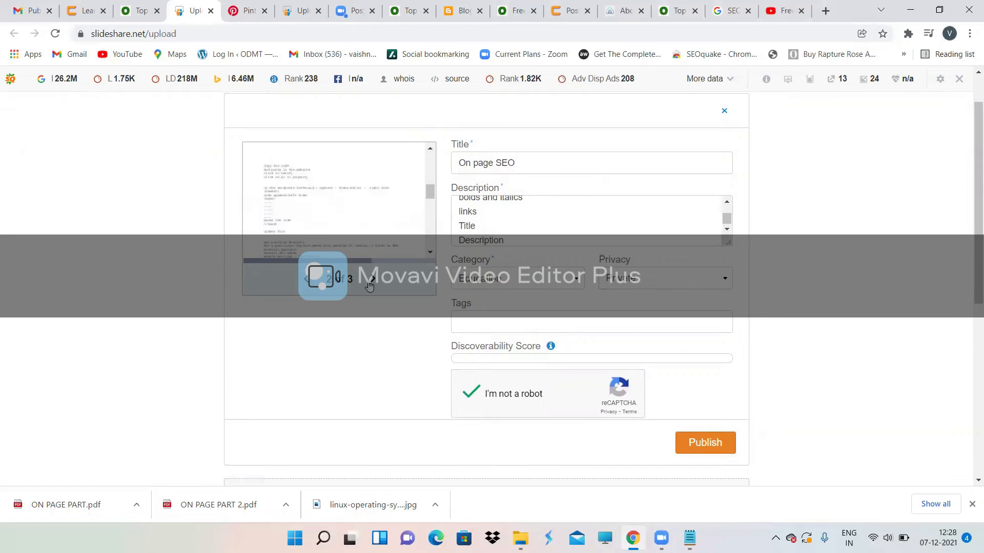
pyautogui.click(369, 286)
pyautogui.click(307, 281)
pyautogui.click(306, 281)
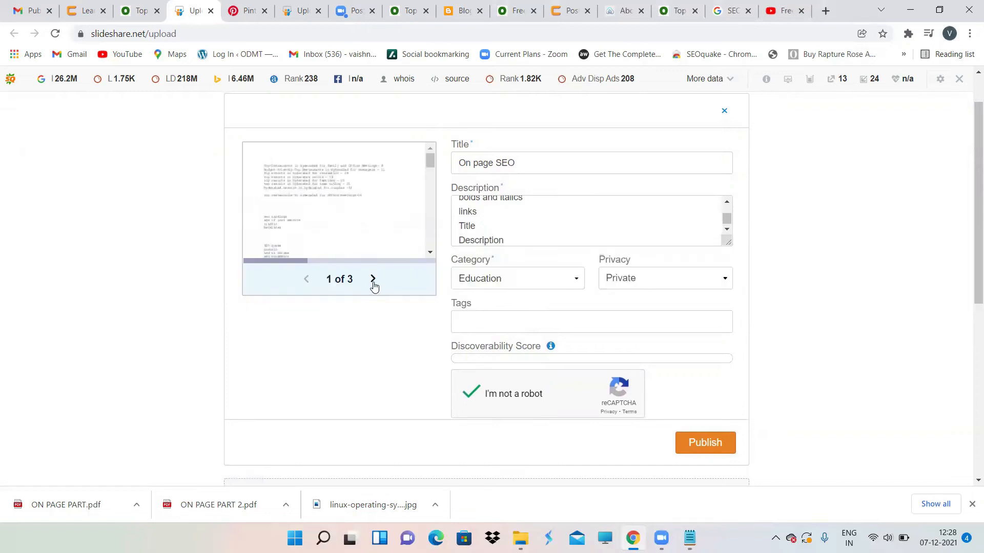
pyautogui.click(374, 285)
pyautogui.click(373, 285)
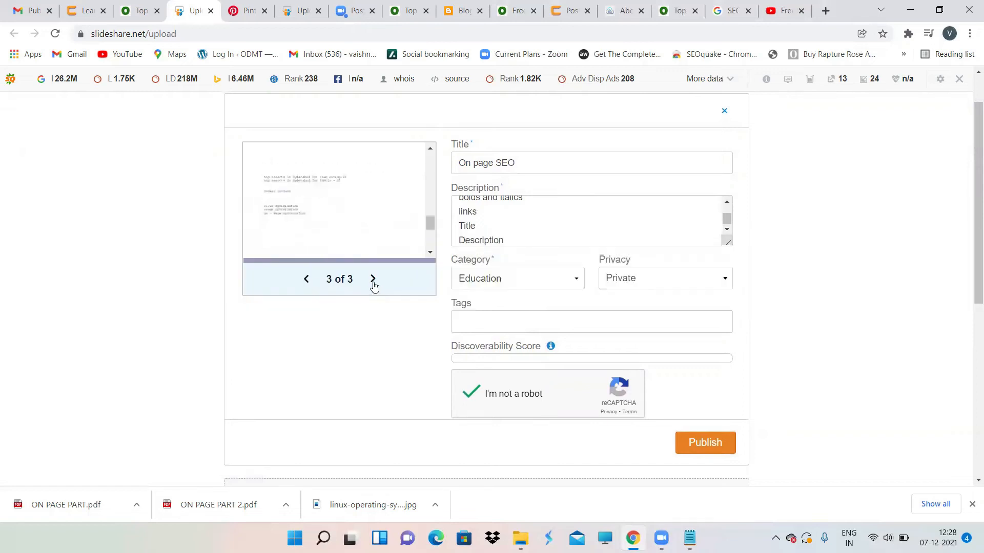
pyautogui.click(307, 283)
pyautogui.click(308, 283)
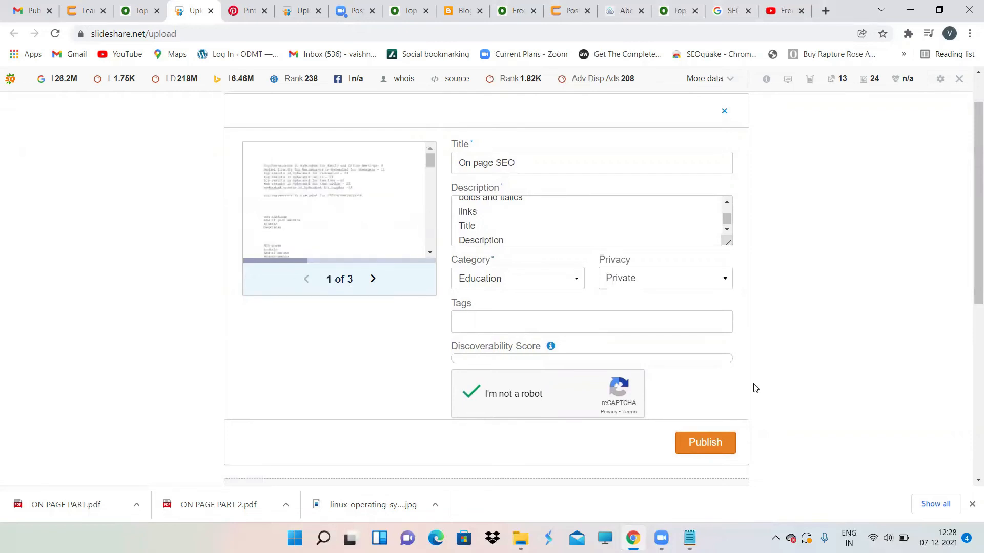
pyautogui.scroll(-1, 815, 408)
pyautogui.click(717, 429)
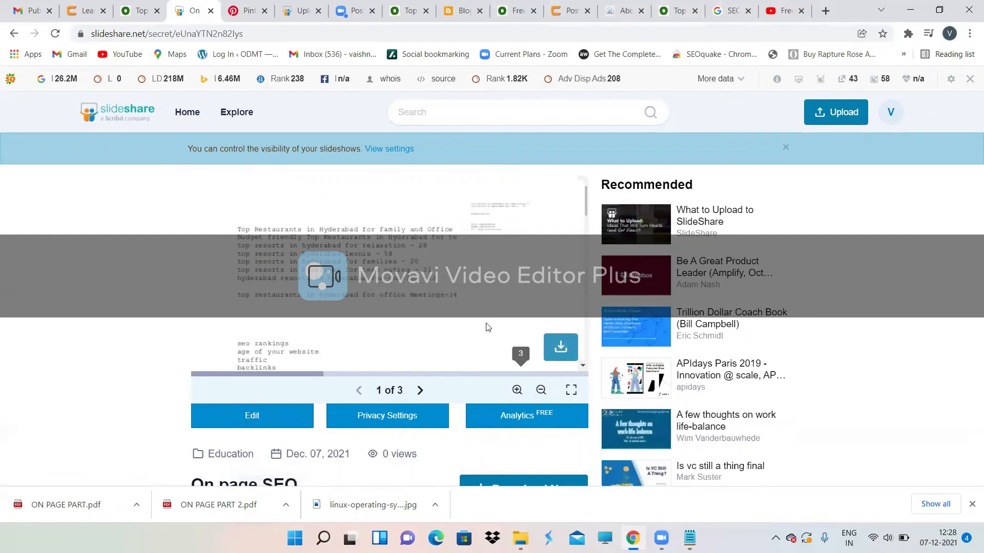
pyautogui.click(419, 391)
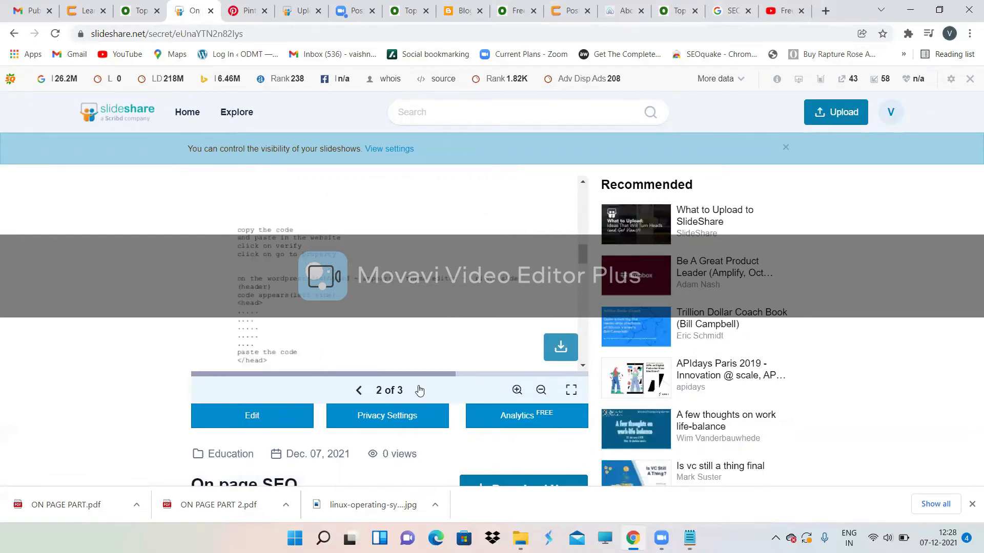
pyautogui.click(419, 391)
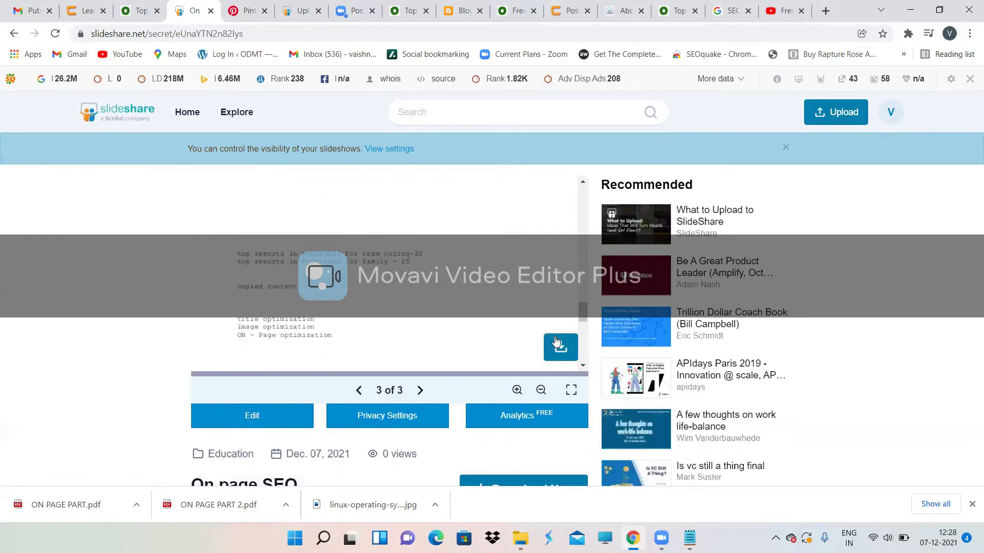
pyautogui.scroll(-3, 556, 342)
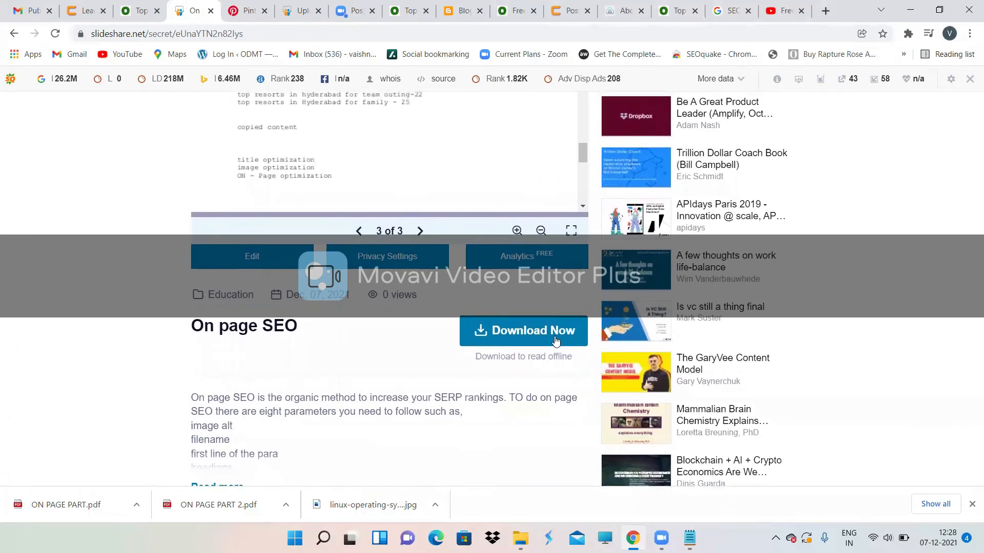
pyautogui.scroll(-2, 556, 341)
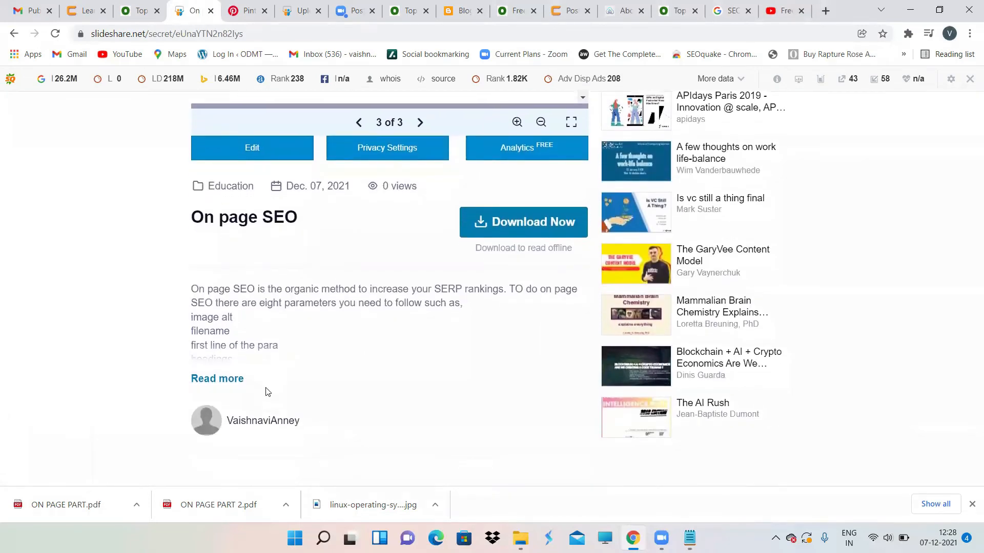
pyautogui.scroll(-4, 272, 395)
pyautogui.scroll(4, 242, 358)
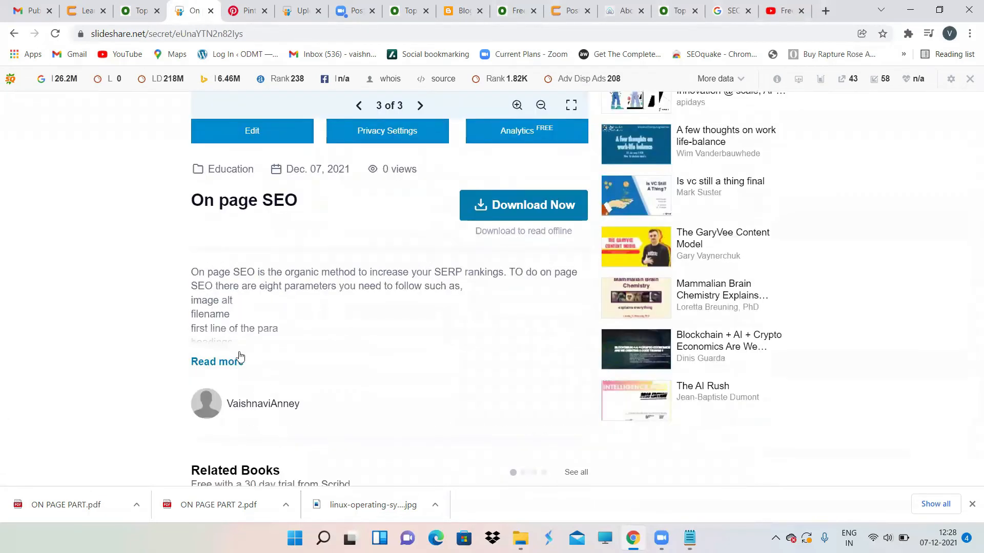
pyautogui.scroll(5, 344, 419)
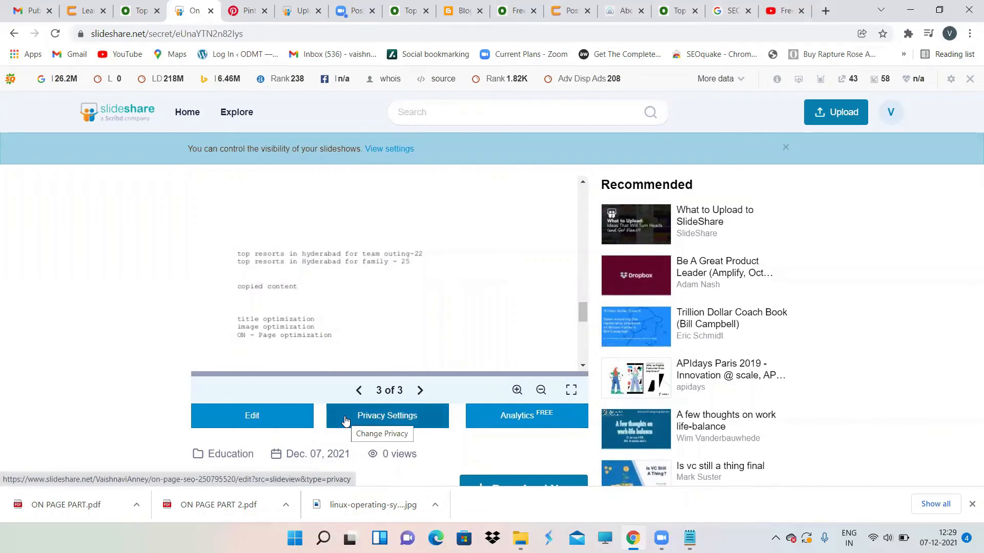
pyautogui.scroll(-3, 347, 418)
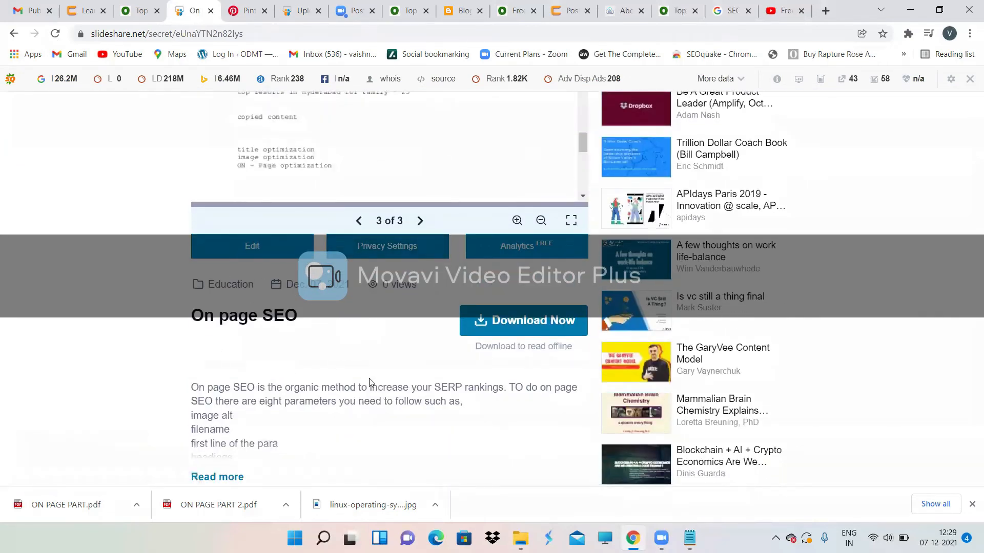
pyautogui.moveTo(368, 186)
pyautogui.scroll(1, 429, 304)
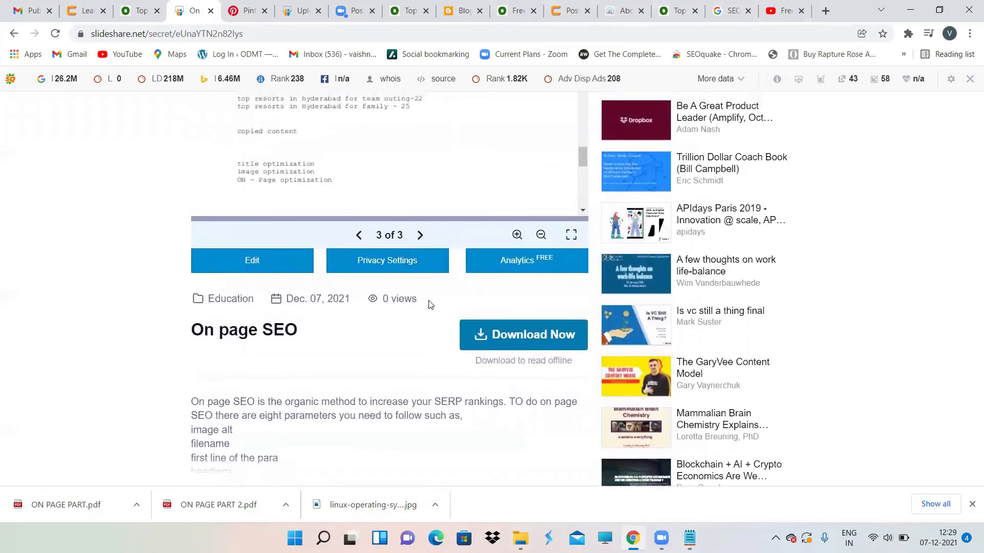
pyautogui.scroll(1, 429, 305)
pyautogui.moveTo(696, 535)
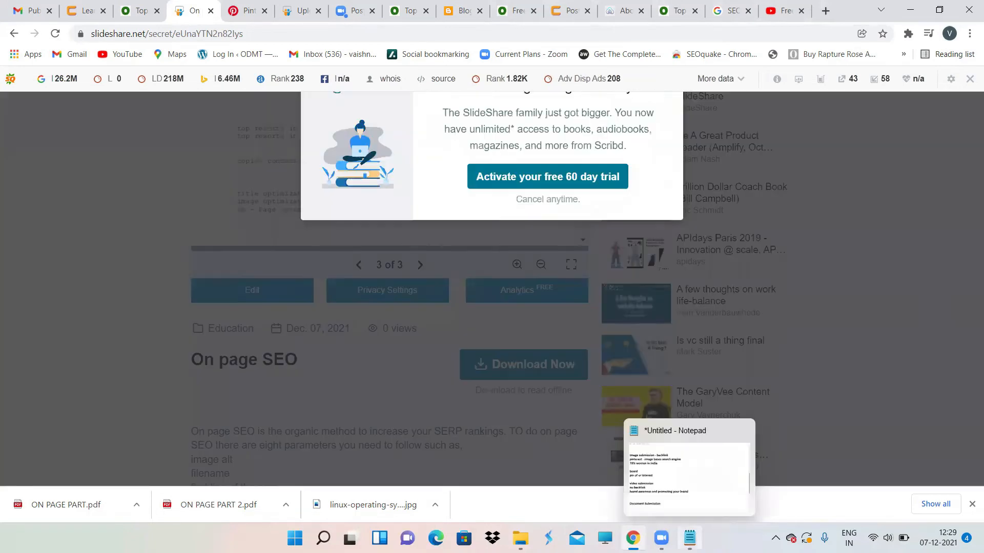
# Step: In Notepad, list 'no backlink', 'good for branding' and 'promotion' under Document Submission
pyautogui.click(689, 487)
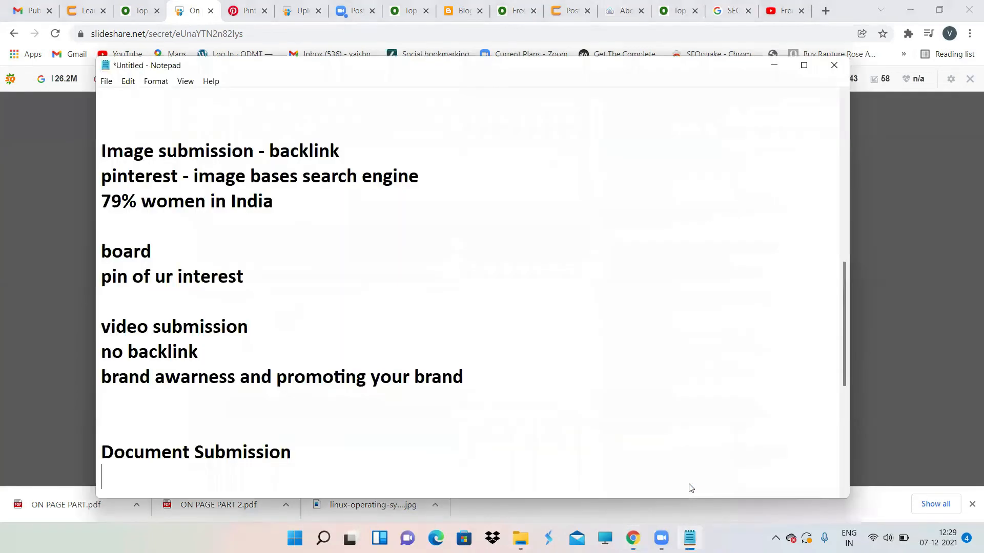
pyautogui.click(325, 453)
pyautogui.press('Return')
pyautogui.write('no bav')
pyautogui.press('BackSpace')
pyautogui.press('BackSpace')
pyautogui.press('BackSpace')
pyautogui.press('BackSpace')
pyautogui.write('b')
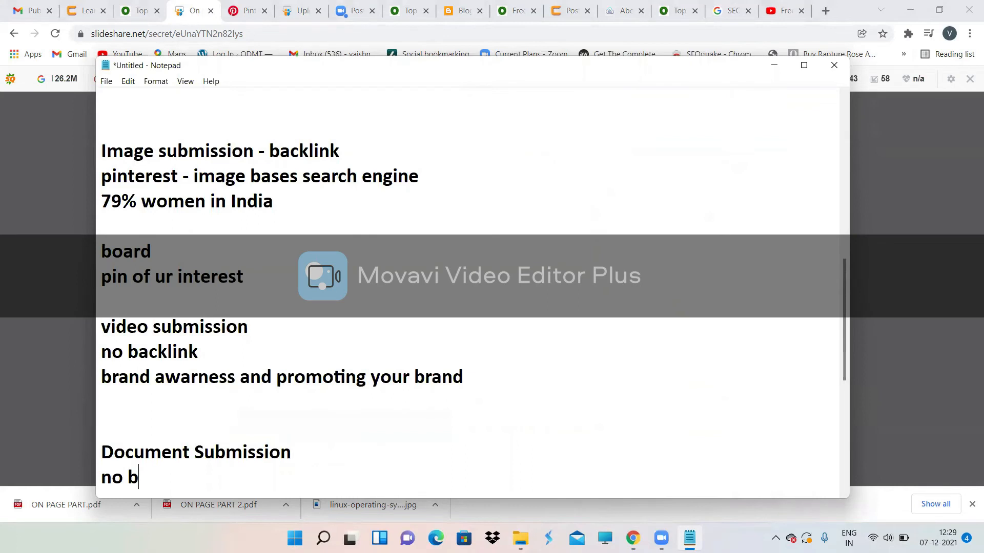
pyautogui.write('acklink')
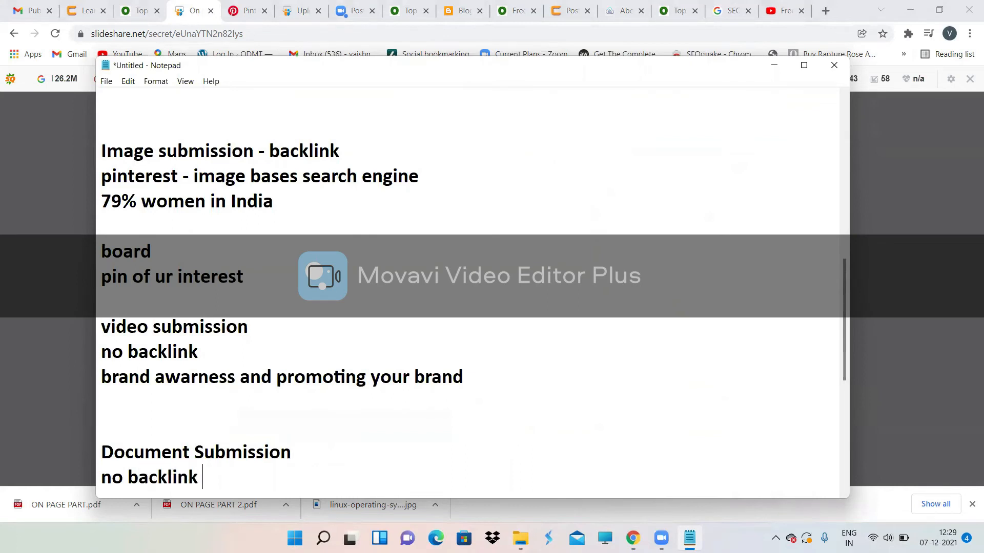
pyautogui.press('Return')
pyautogui.write('good for ')
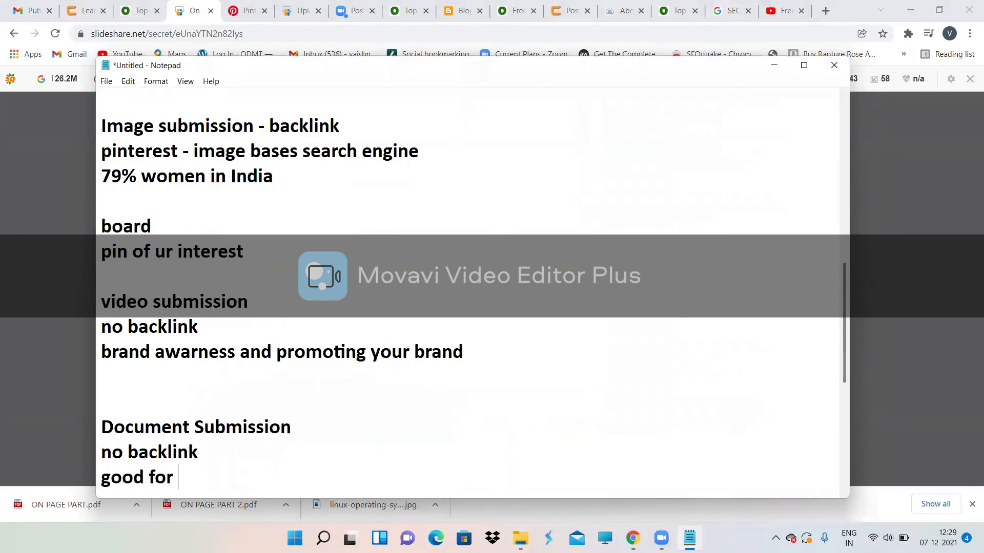
pyautogui.write('branding')
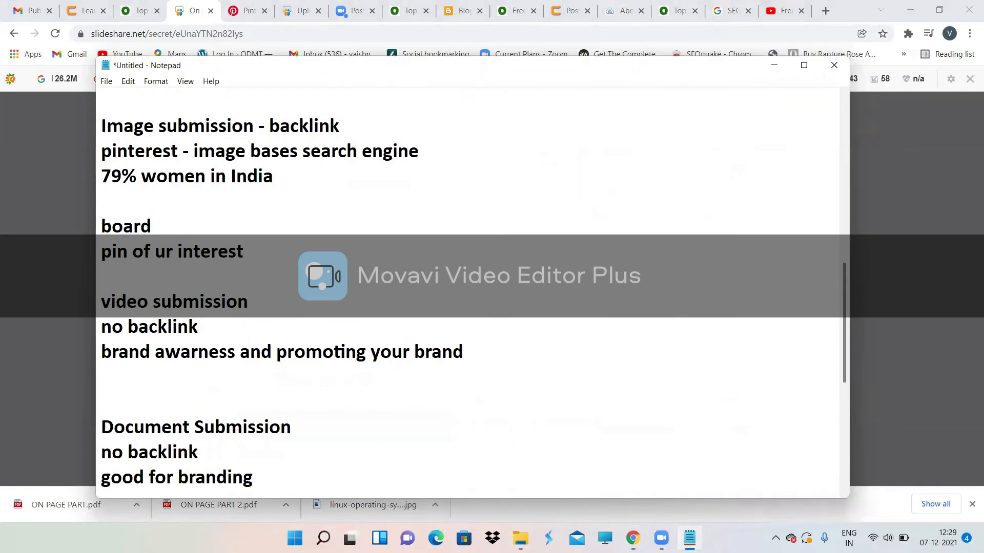
pyautogui.press('Return')
pyautogui.write('p')
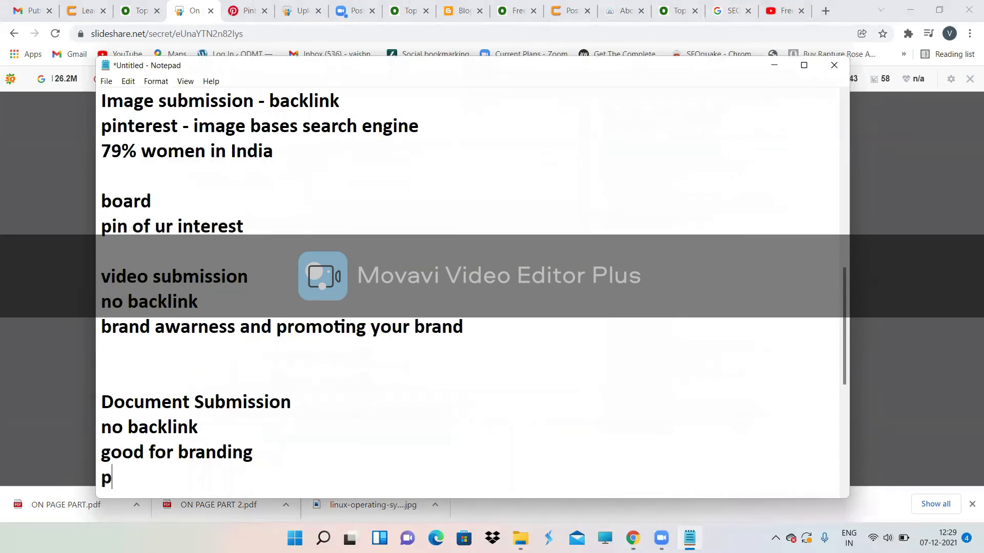
pyautogui.write('romotion')
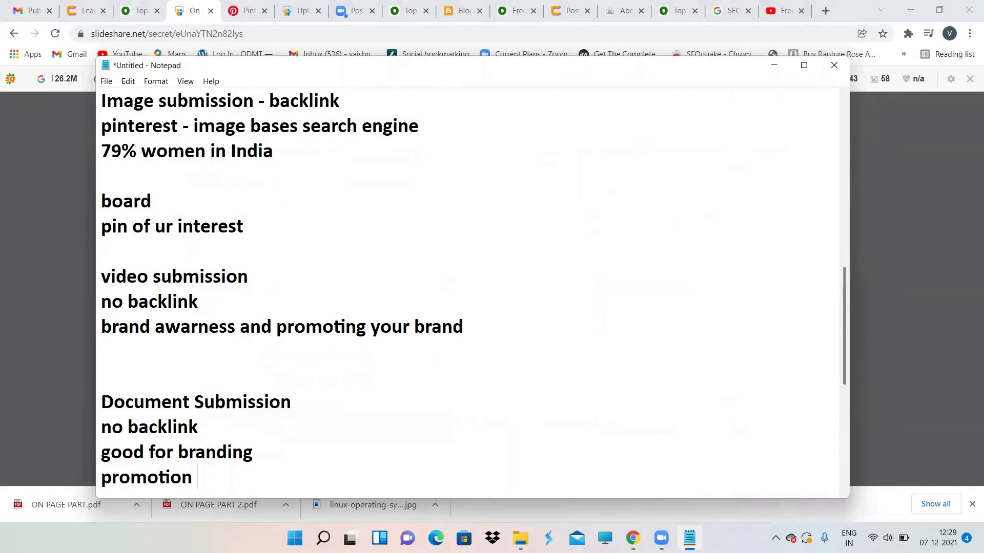
pyautogui.press('Return')
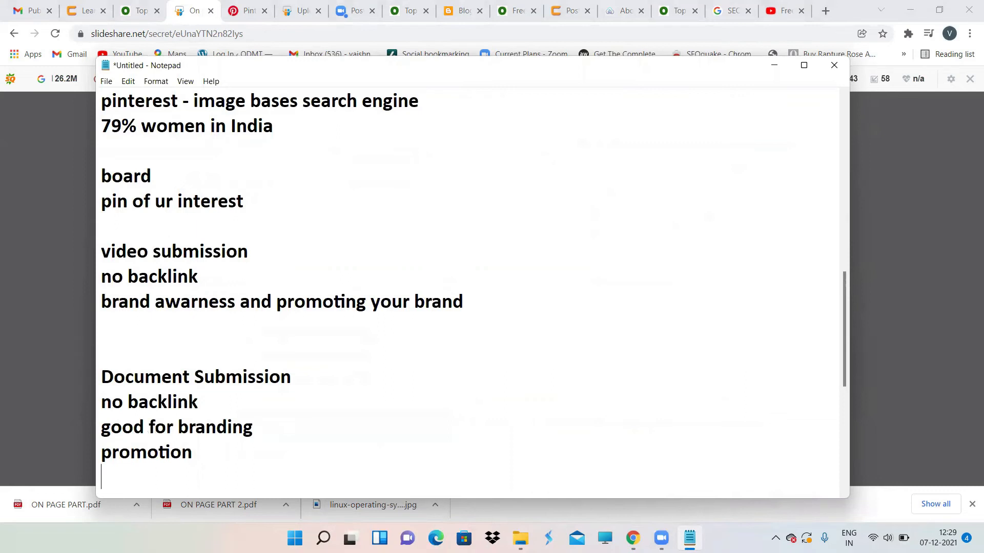
pyautogui.press('BackSpace')
# Step: Add a 'Forum Submission' heading listing Quora, discussion and Question/Answer
pyautogui.press('Return')
pyautogui.press('Return')
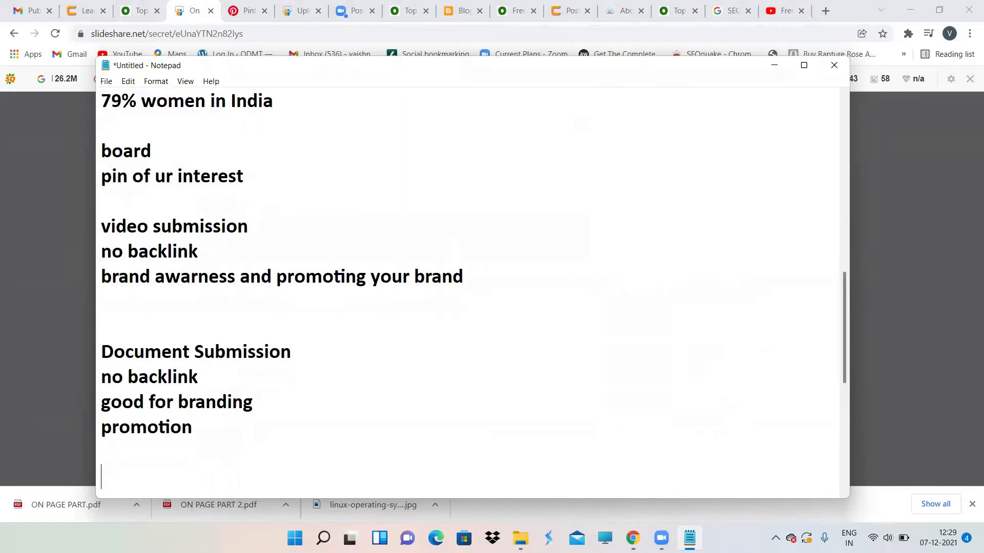
pyautogui.write('Forum Subm')
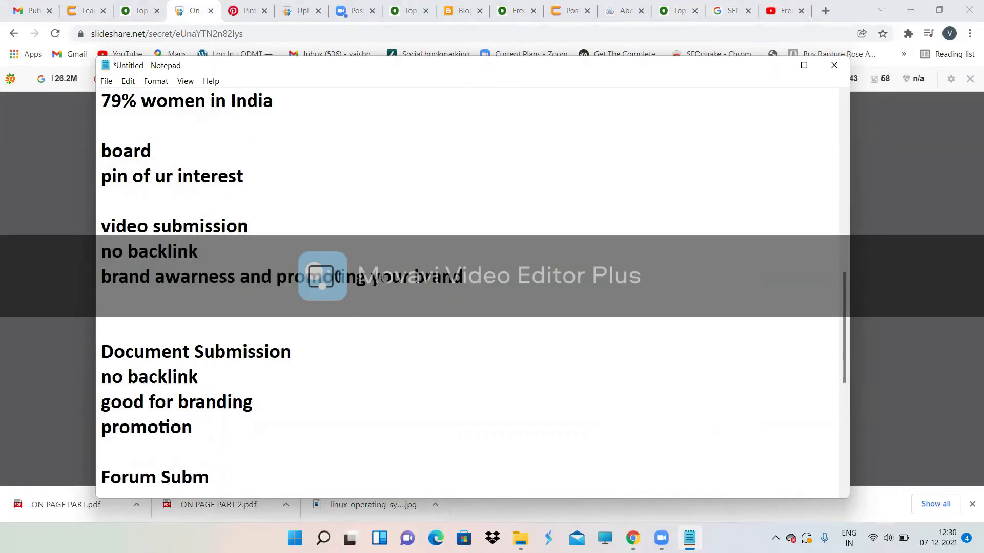
pyautogui.press('BackSpace')
pyautogui.write('mission')
pyautogui.press('Return')
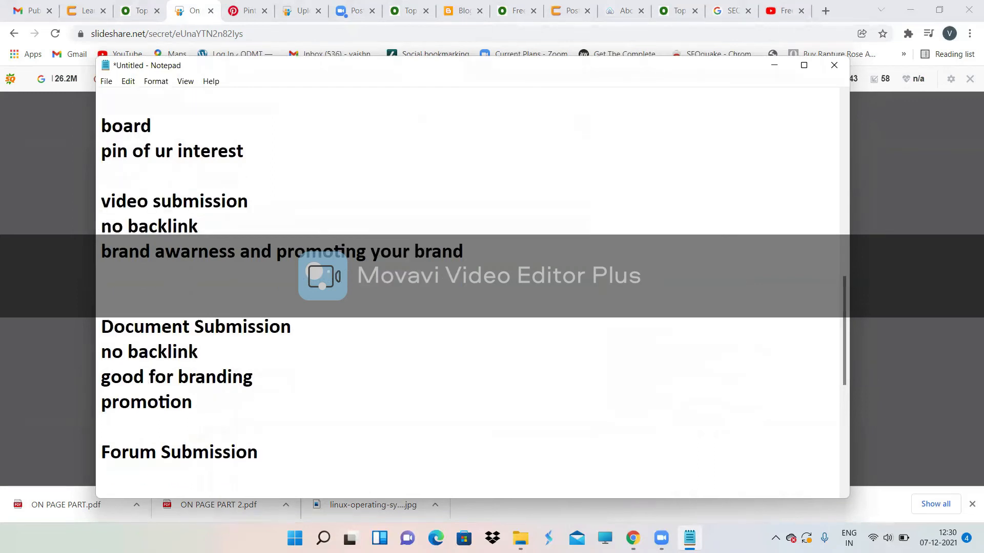
pyautogui.write('Quora')
pyautogui.press('Return')
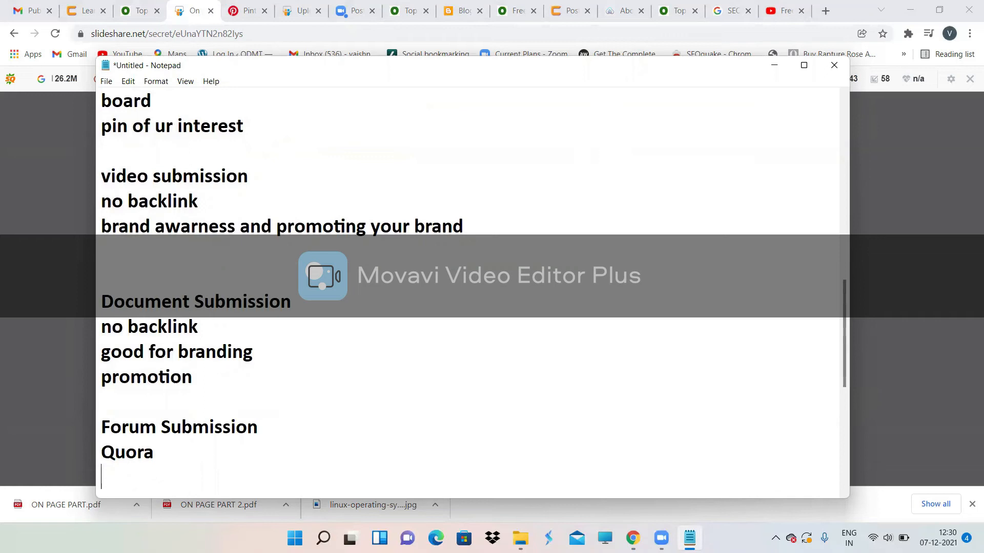
pyautogui.write('discuusion')
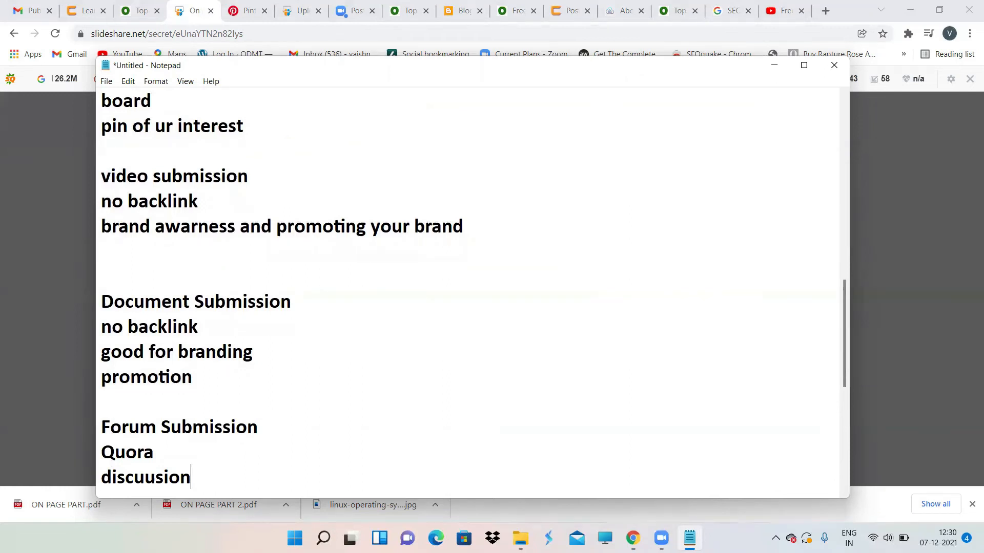
pyautogui.press('BackSpace')
pyautogui.press('BackSpace')
pyautogui.press('BackSpace')
pyautogui.press('BackSpace')
pyautogui.press('BackSpace')
pyautogui.write('ssion')
pyautogui.press('Return')
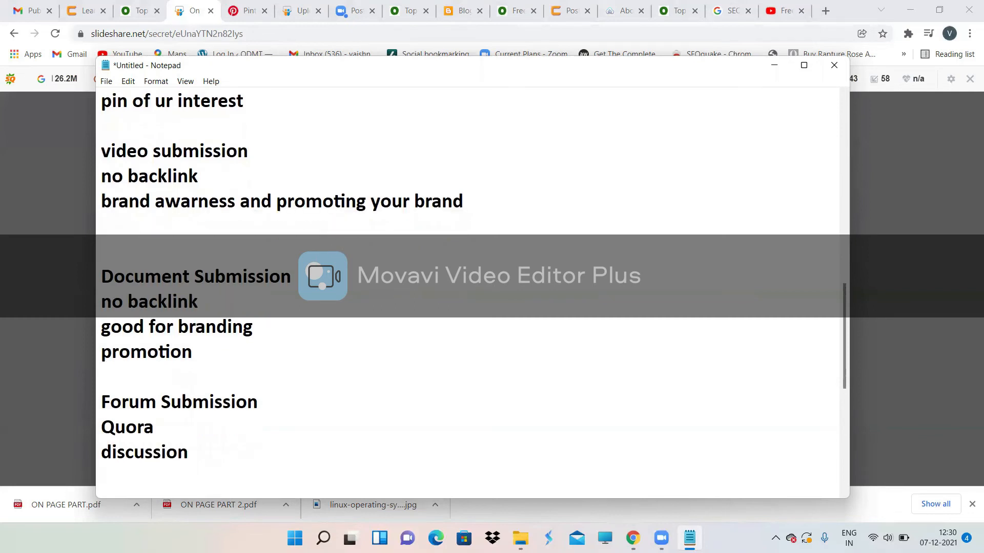
pyautogui.write('Question/Answer')
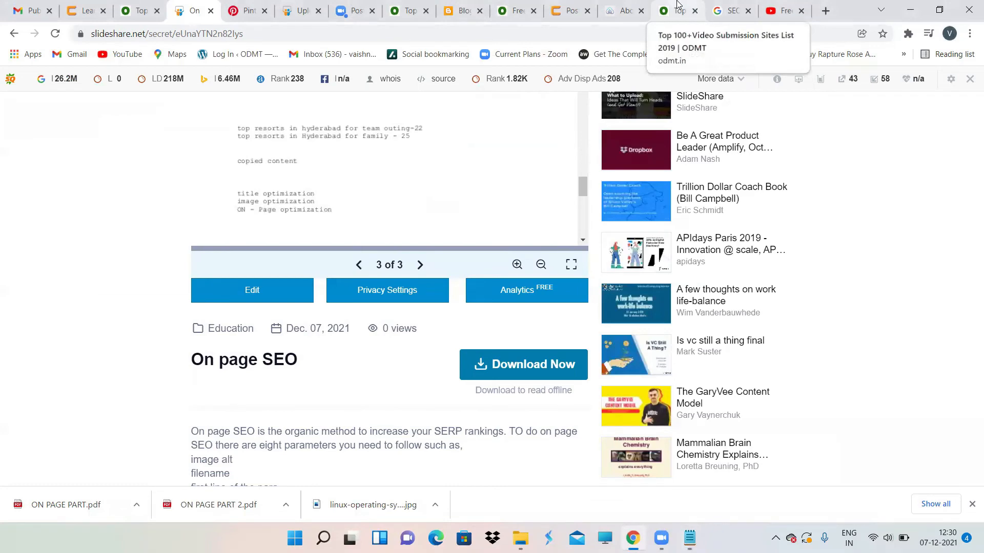
# Step: Search 'forum sunbmission odmt' to find ODMT's forum posting sites article
pyautogui.click(677, 4)
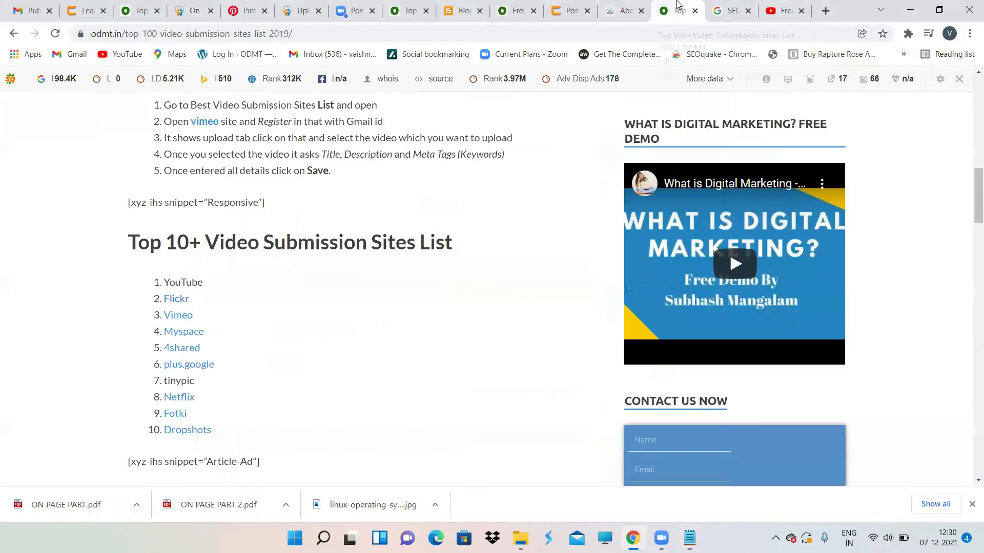
pyautogui.click(92, 33)
pyautogui.press('BackSpace')
pyautogui.write('foru')
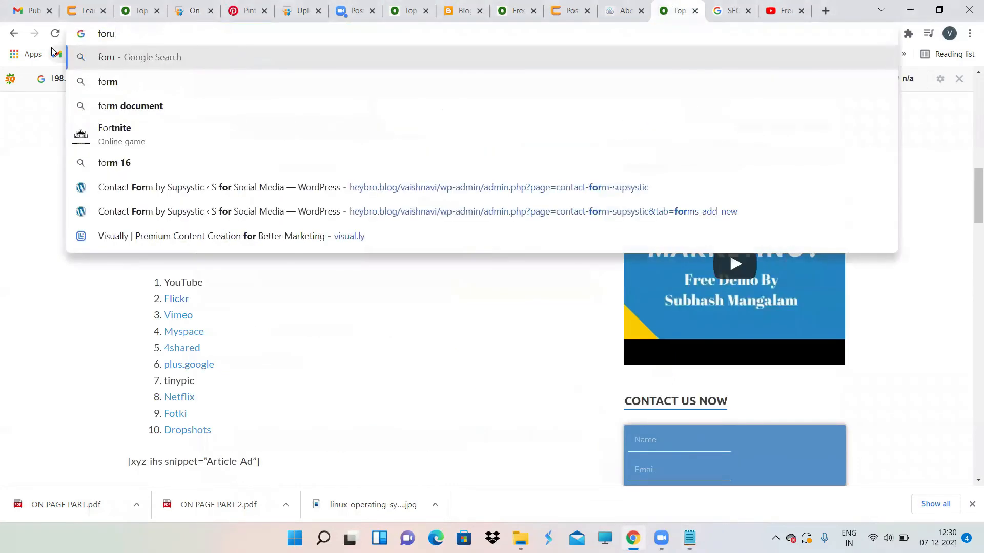
pyautogui.write('m sun')
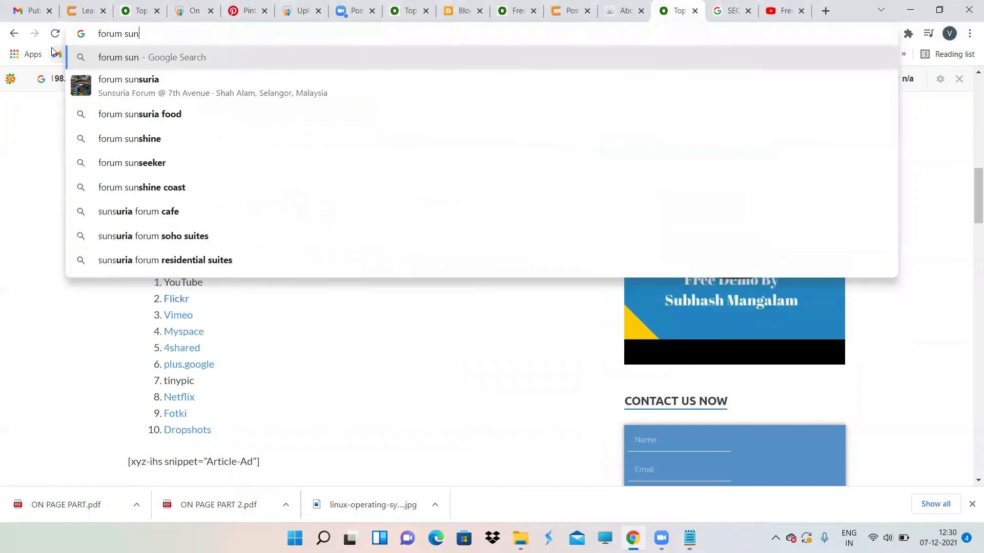
pyautogui.write('bmission odmt')
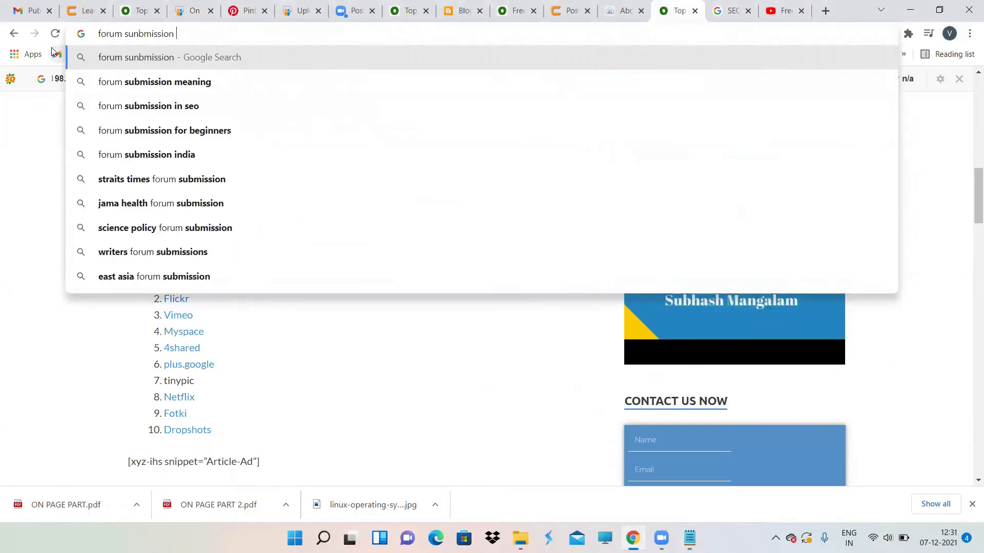
pyautogui.press('Return')
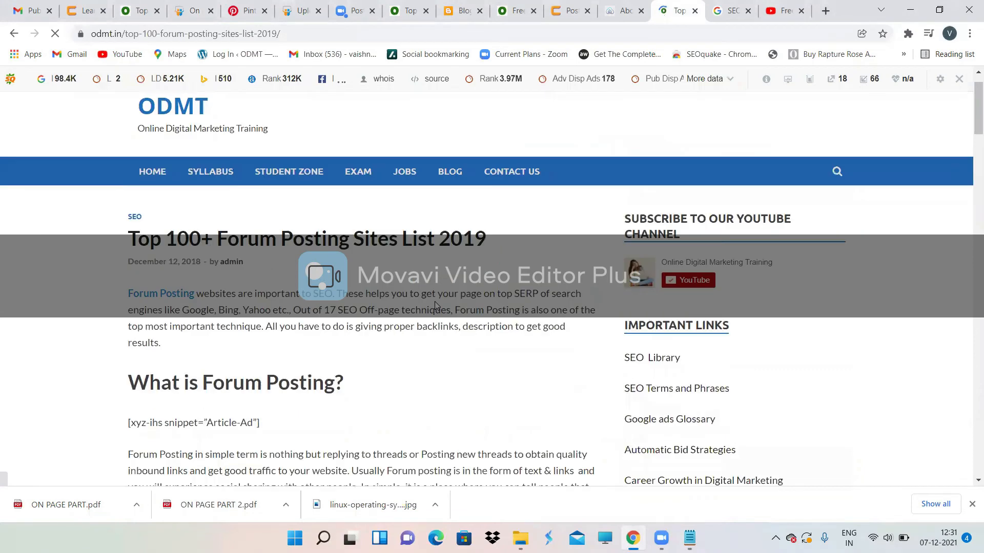
# Step: Scroll to the Top 10 Best Forum Posting sites list, highlighting 'replying to threads', then open a blank tab
pyautogui.scroll(-3, 434, 305)
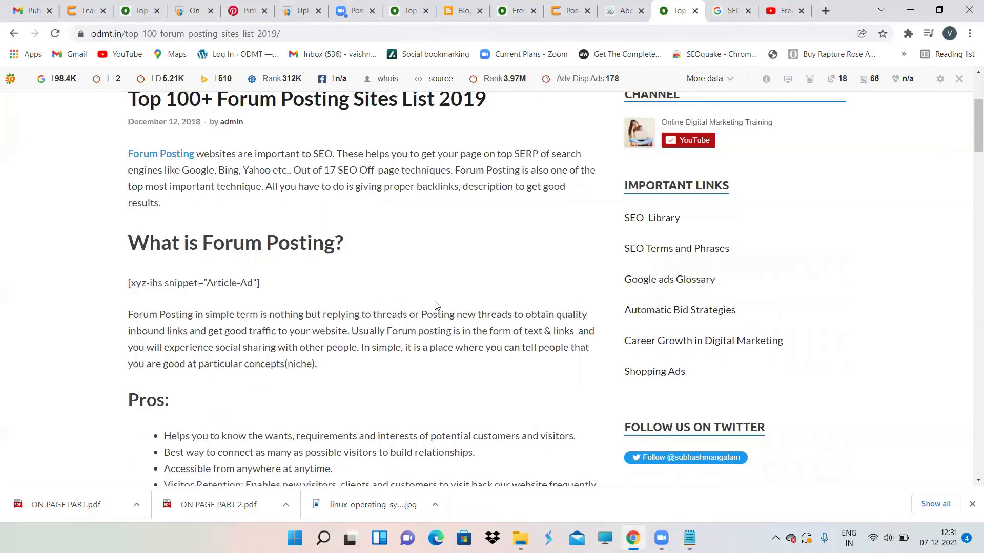
pyautogui.scroll(-3, 434, 305)
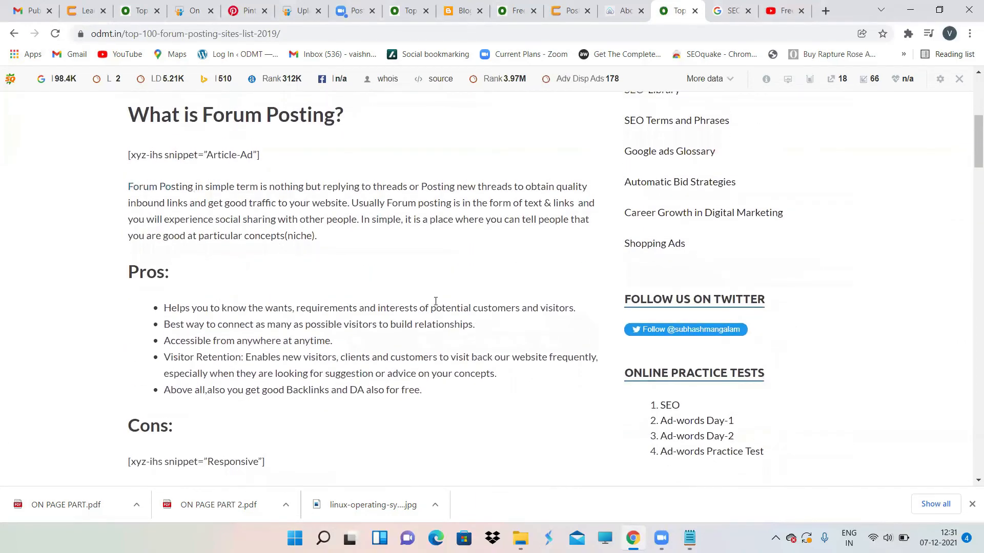
pyautogui.scroll(-5, 435, 302)
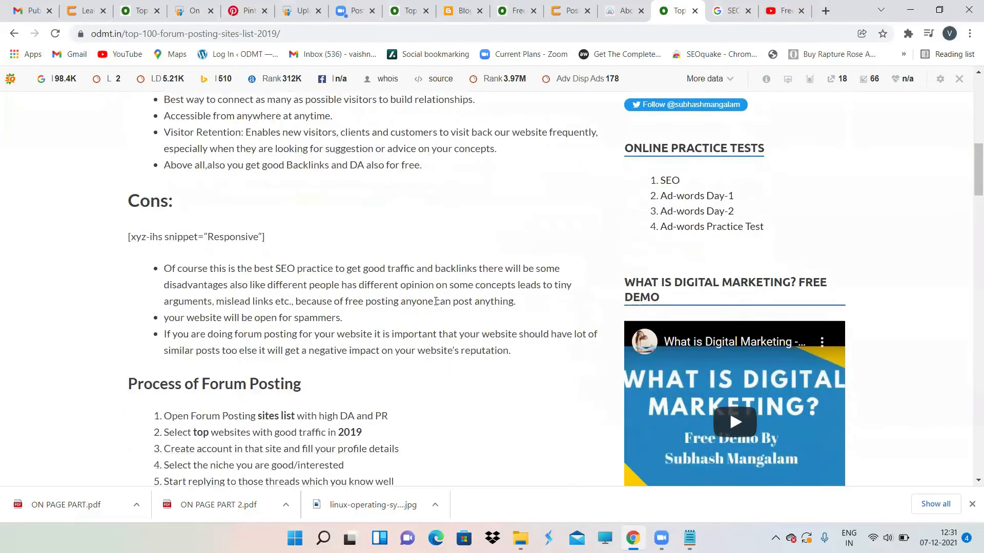
pyautogui.scroll(-2, 435, 302)
pyautogui.scroll(5, 436, 301)
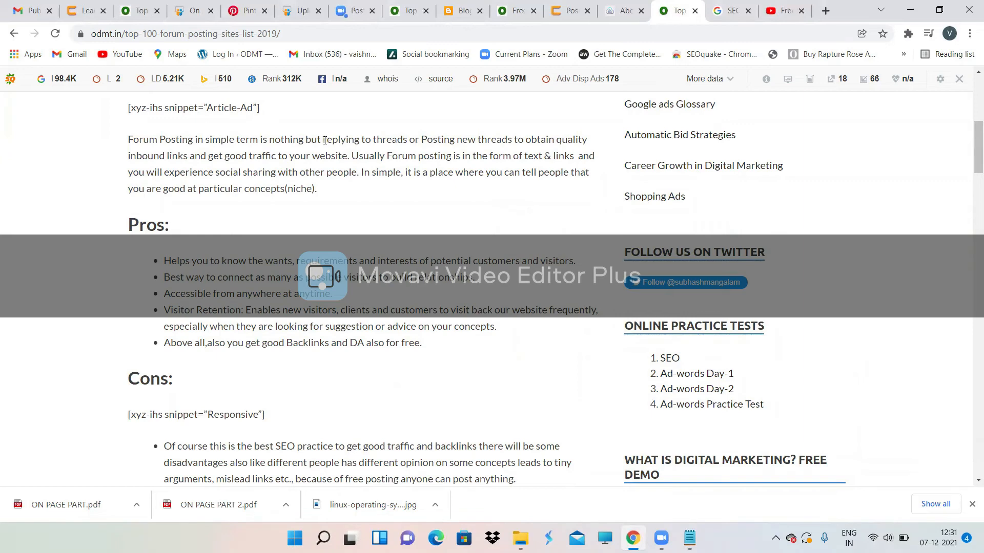
pyautogui.moveTo(323, 139); pyautogui.dragTo(407, 133)
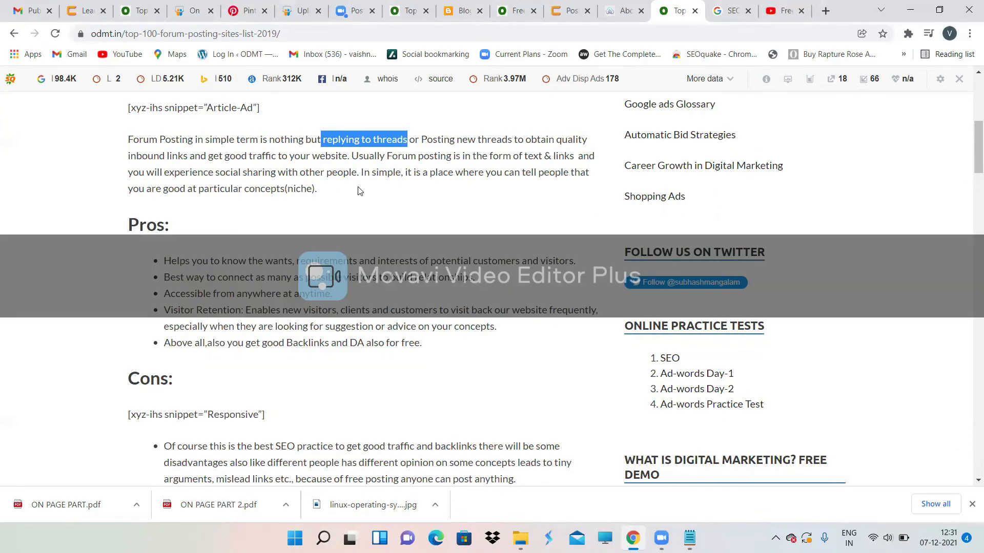
pyautogui.scroll(-10, 358, 191)
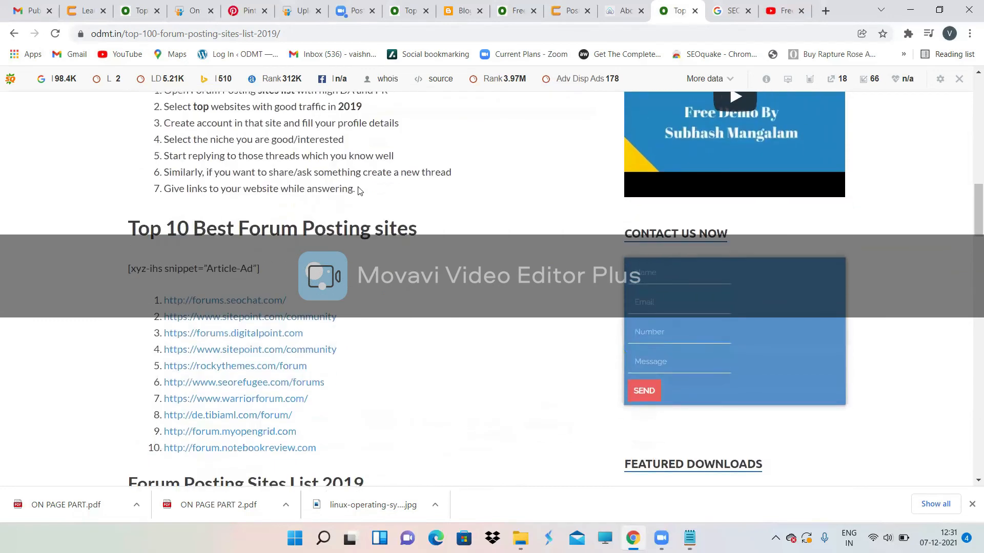
pyautogui.scroll(-3, 358, 191)
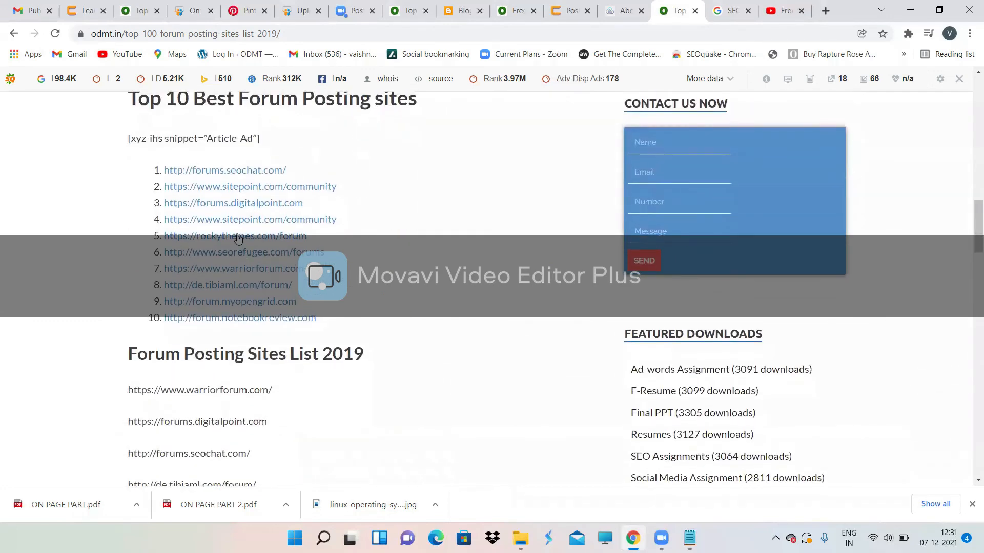
pyautogui.scroll(-4, 287, 268)
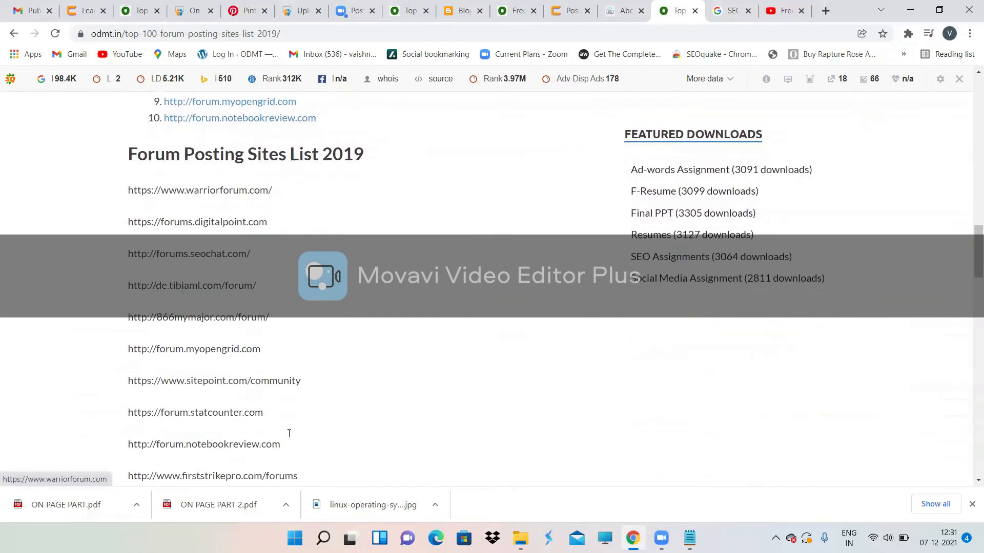
pyautogui.scroll(4, 332, 225)
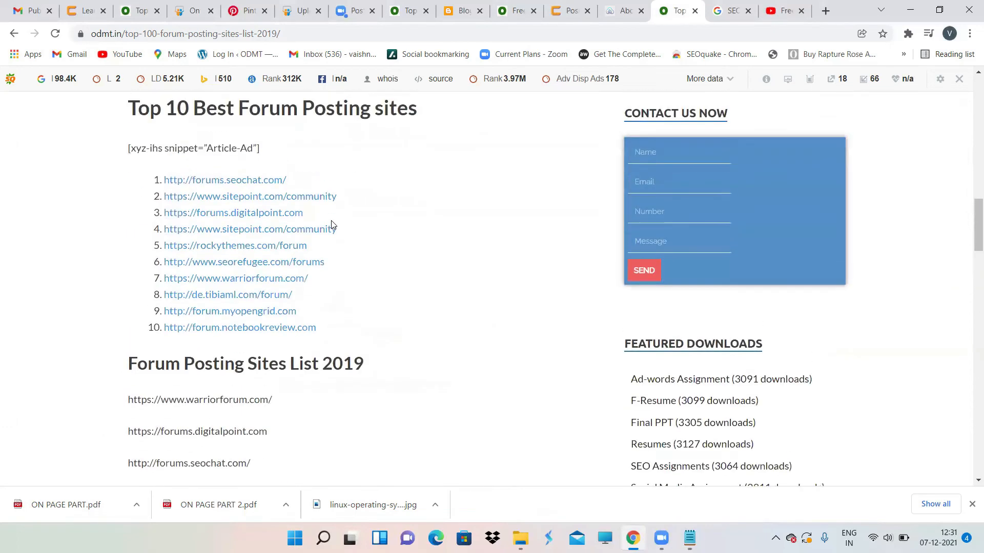
pyautogui.click(822, 11)
# Step: Load Quora and search for 'best digital marketing institute in Hyderabad'
pyautogui.click(738, 27)
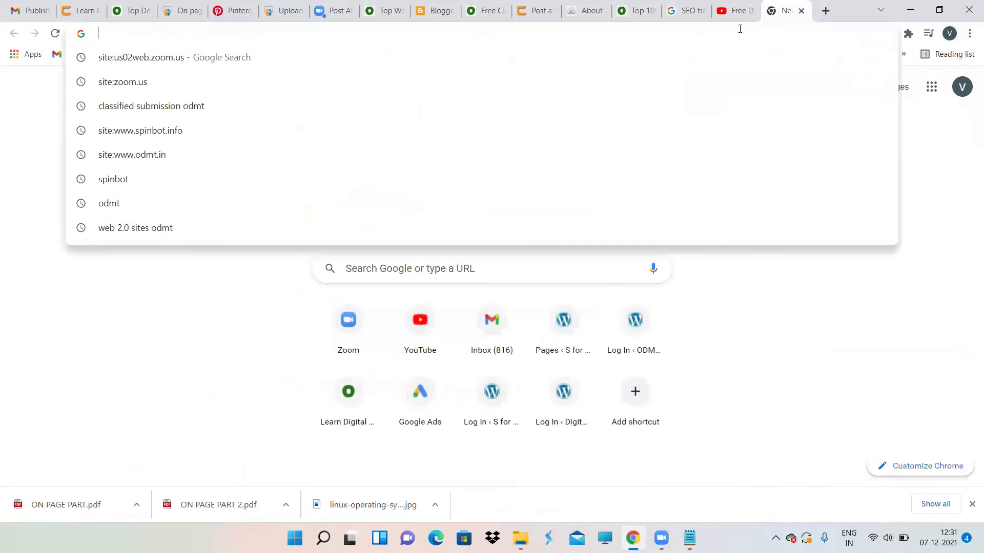
pyautogui.write('quora')
pyautogui.press('Return')
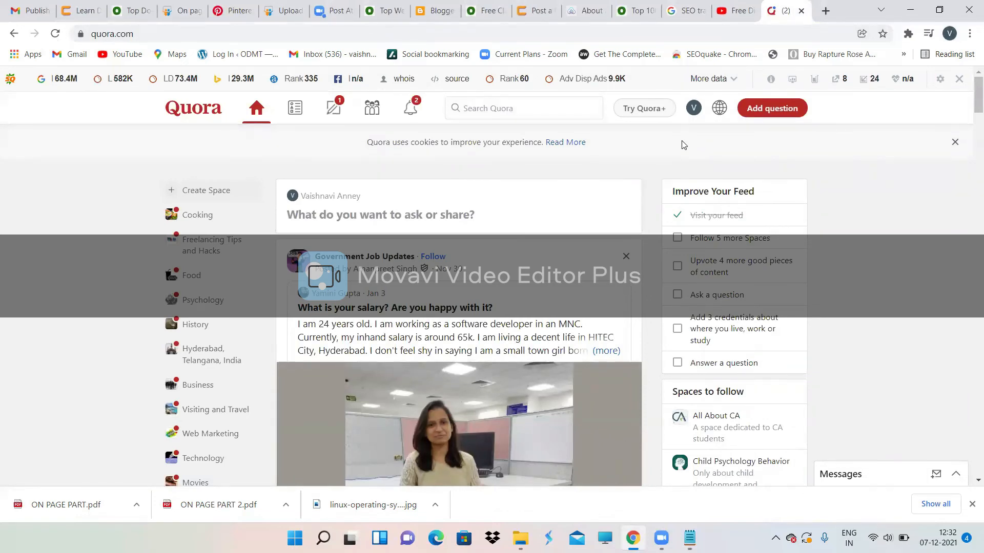
pyautogui.click(551, 103)
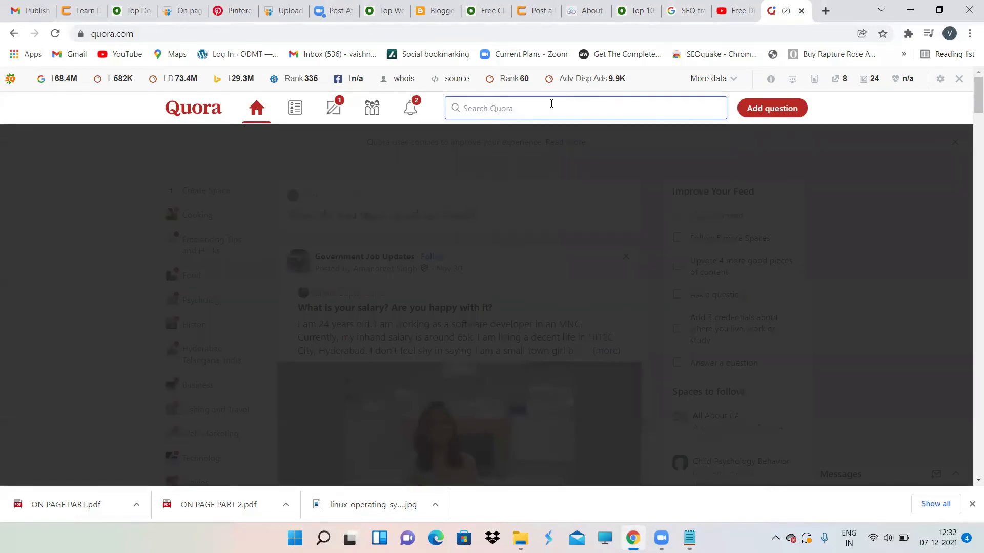
pyautogui.write('best digital marketing')
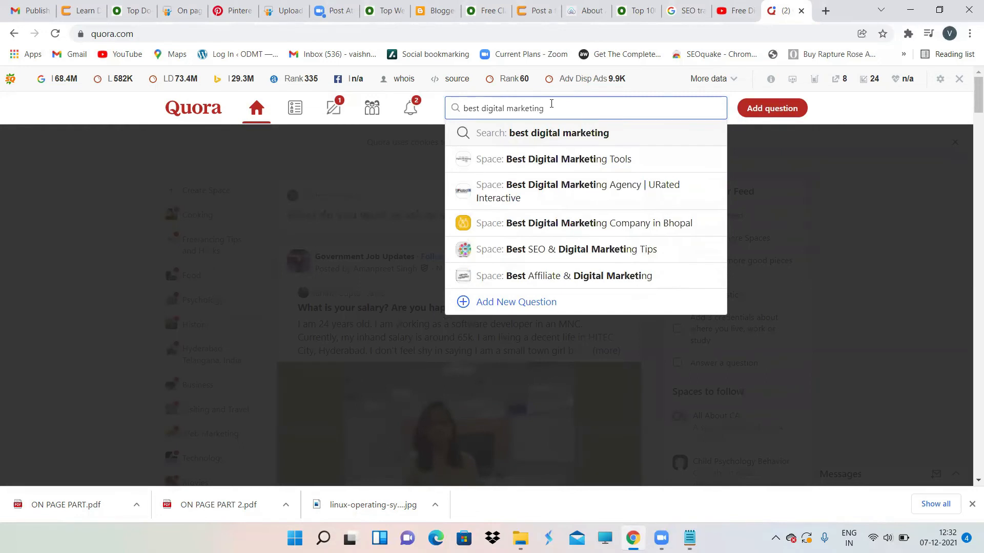
pyautogui.write(' in')
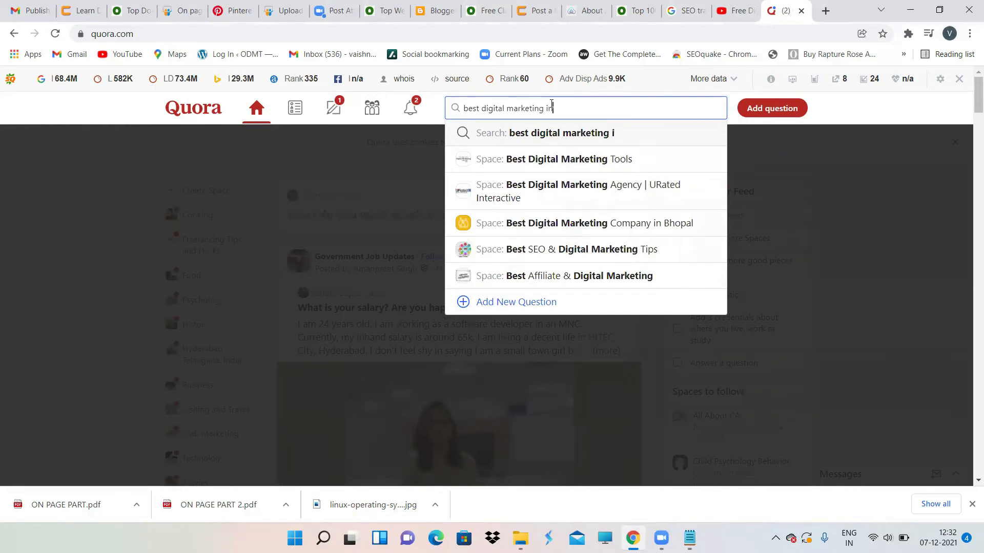
pyautogui.write('stitute in ')
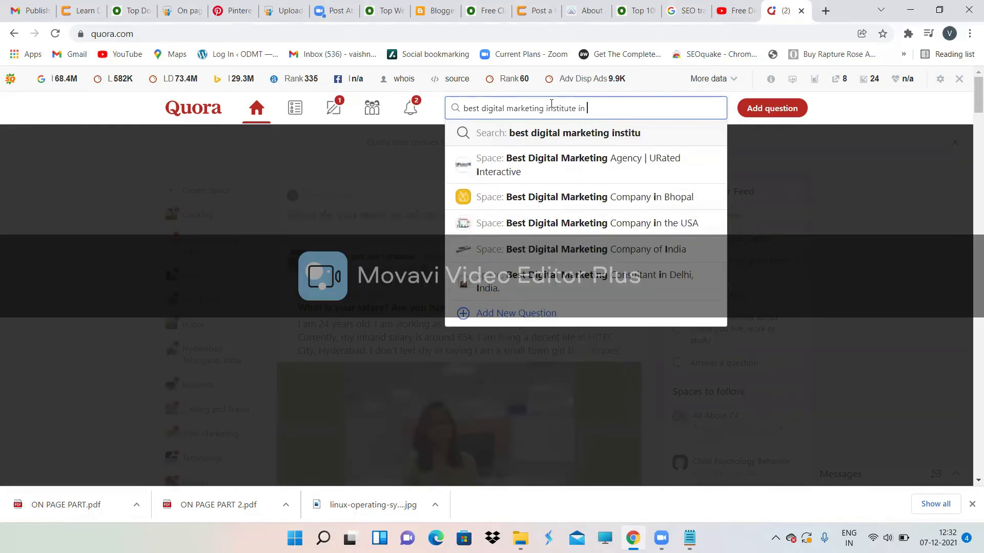
pyautogui.write('Hyderabad')
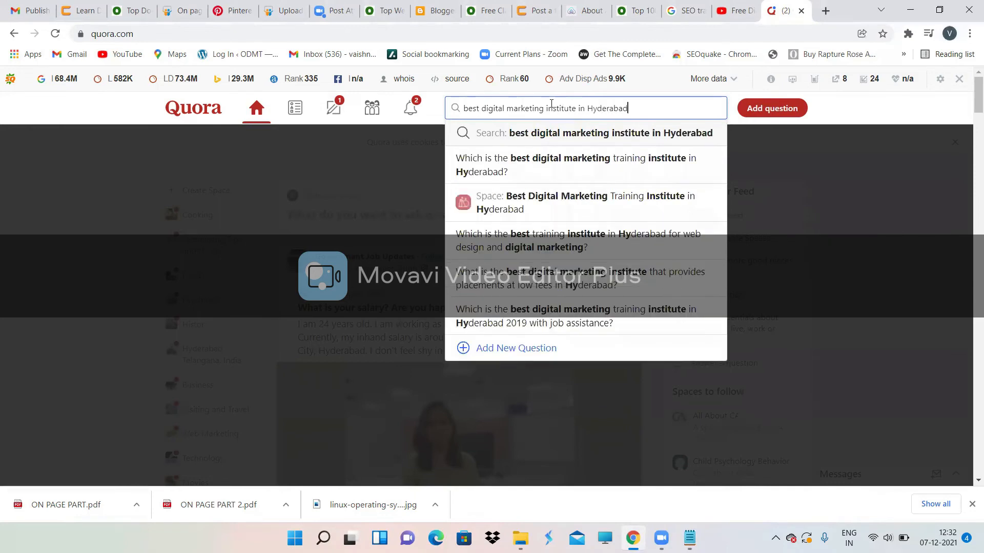
pyautogui.press('Return')
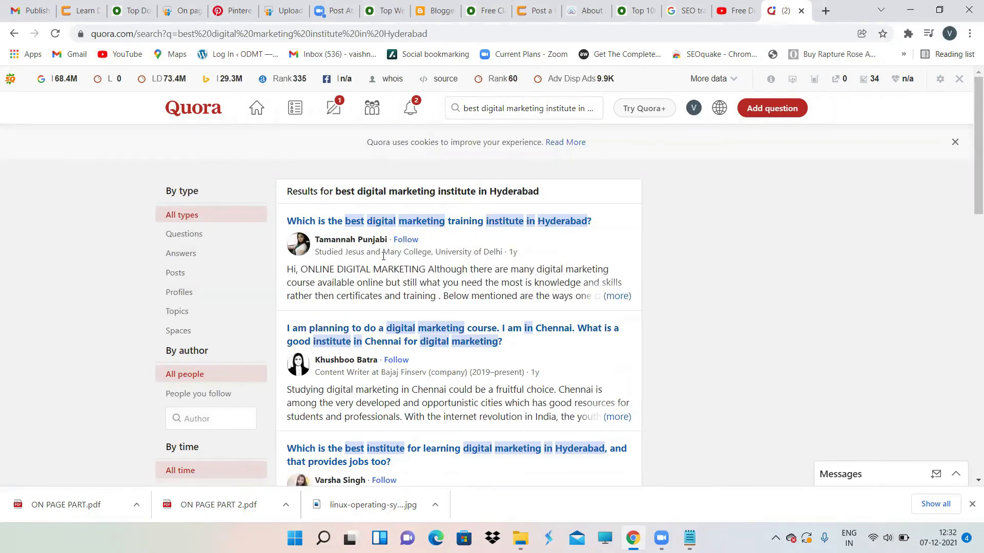
# Step: Expand the first answer on the top training-institute result via '(more)'
pyautogui.scroll(-4, 404, 343)
pyautogui.scroll(-6, 405, 342)
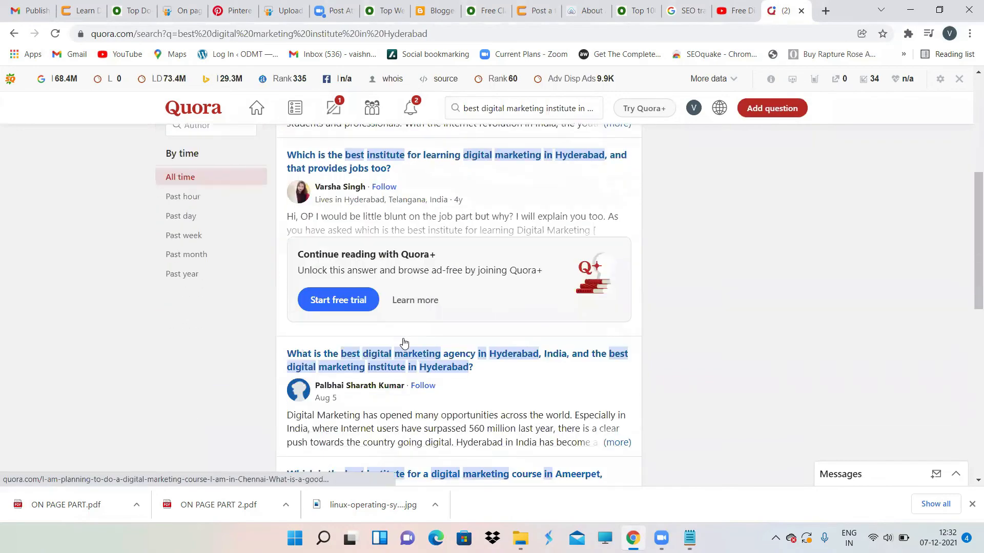
pyautogui.scroll(8, 404, 343)
pyautogui.scroll(2, 404, 343)
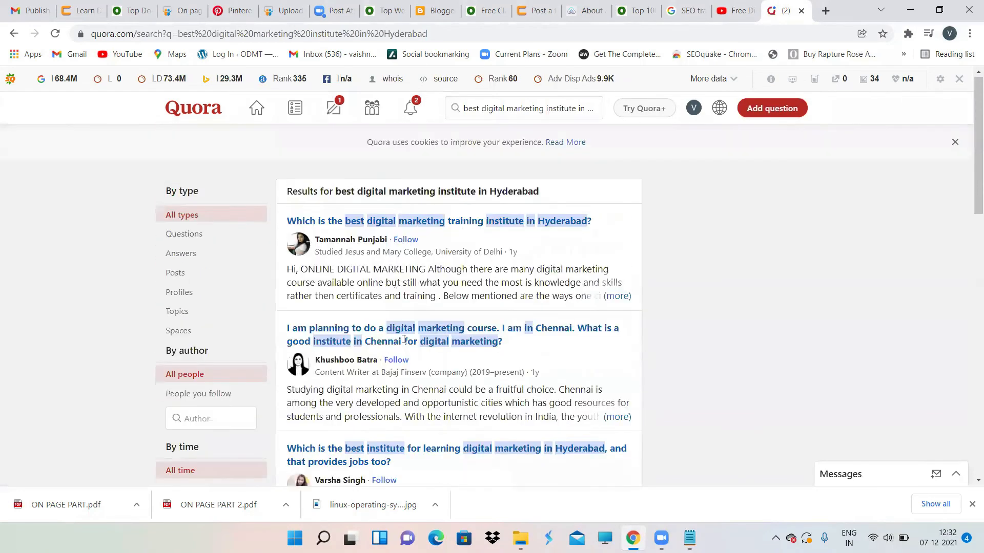
pyautogui.click(616, 297)
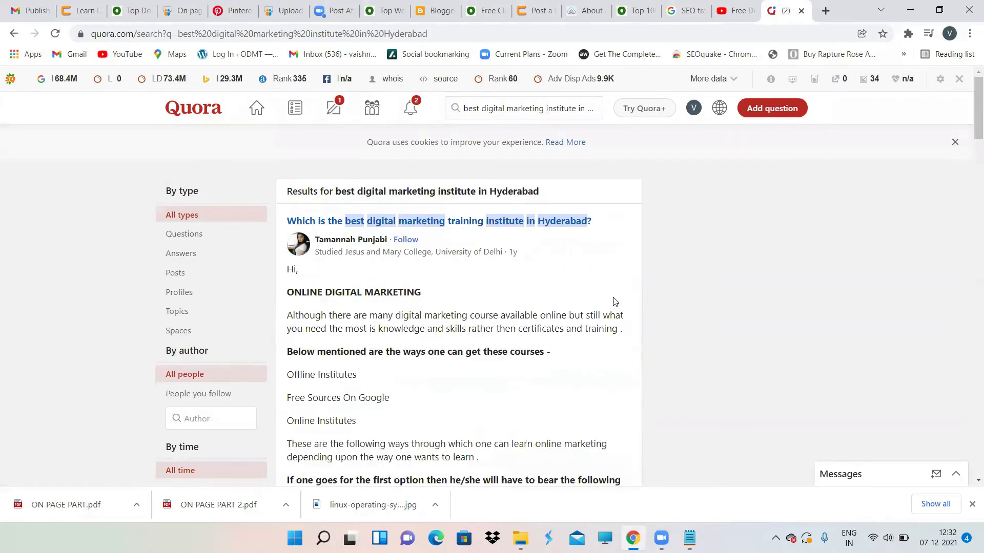
# Step: Open the 82 comments on the first answer
pyautogui.scroll(-13, 472, 371)
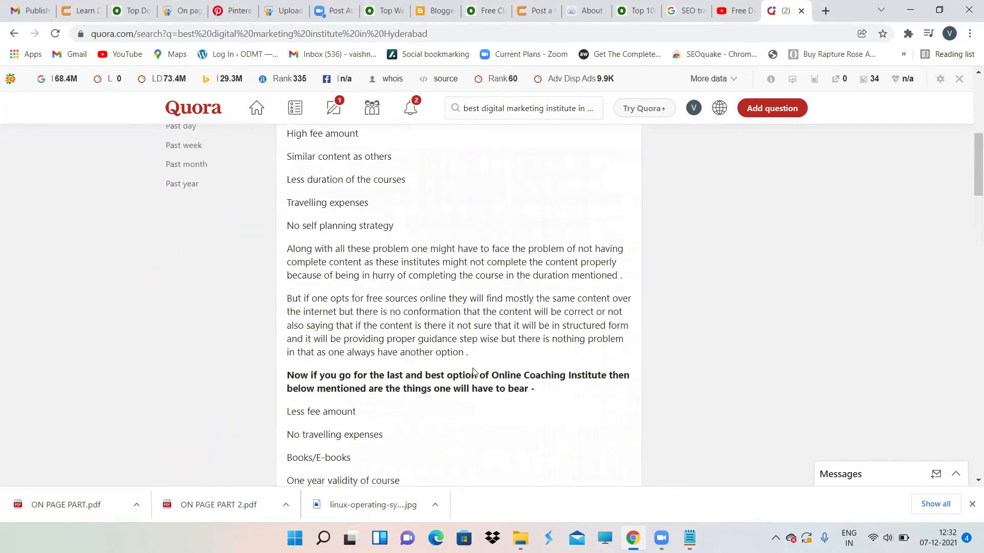
pyautogui.scroll(-2, 473, 372)
pyautogui.scroll(1, 473, 373)
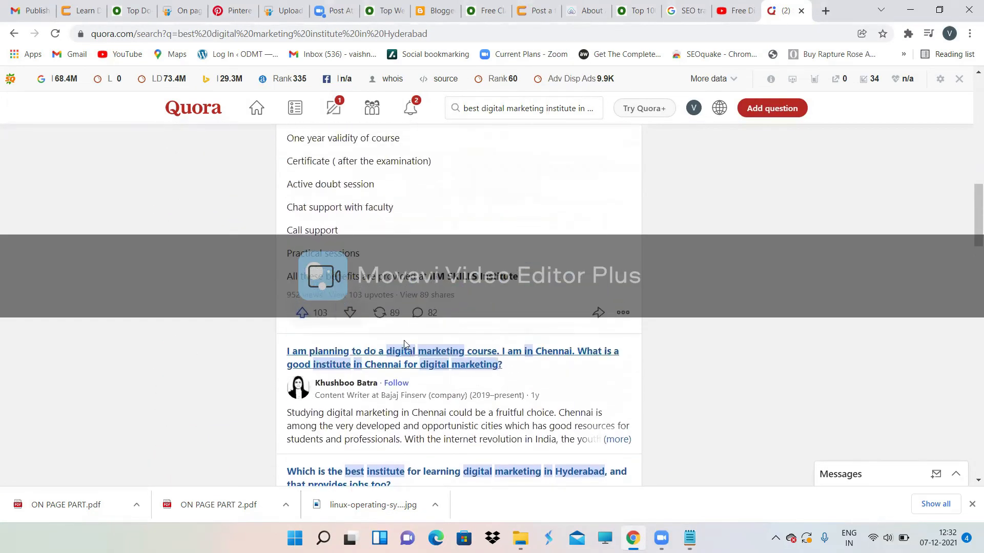
pyautogui.click(421, 314)
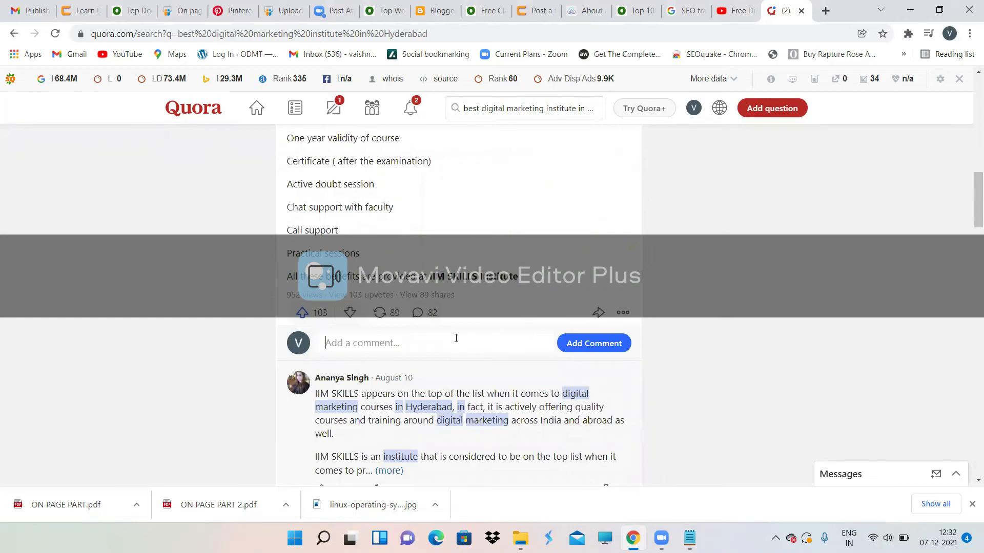
pyautogui.scroll(10, 465, 213)
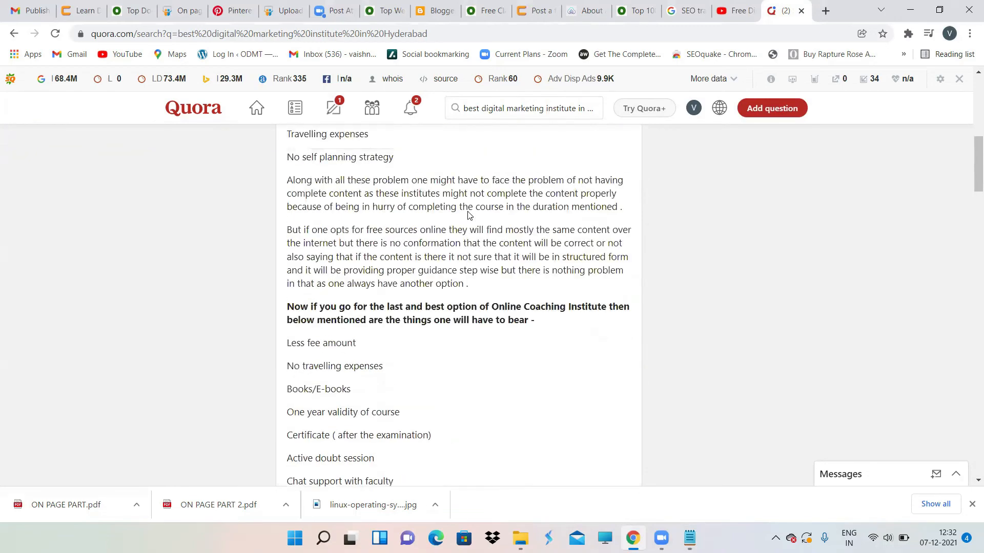
pyautogui.scroll(4, 468, 215)
pyautogui.scroll(-11, 468, 215)
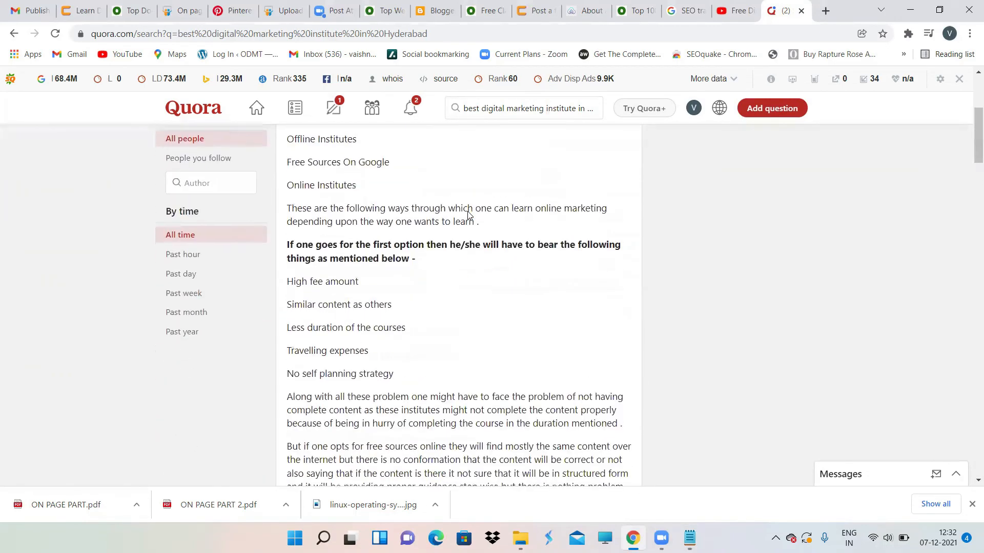
pyautogui.scroll(-5, 468, 215)
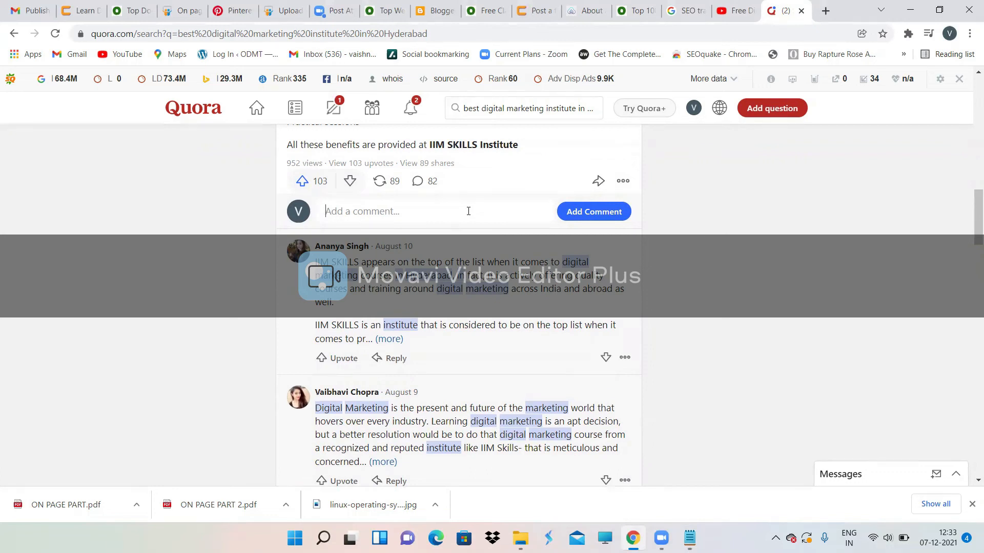
# Step: Place the cursor in the answer's comment box and browse through the comments
pyautogui.click(468, 211)
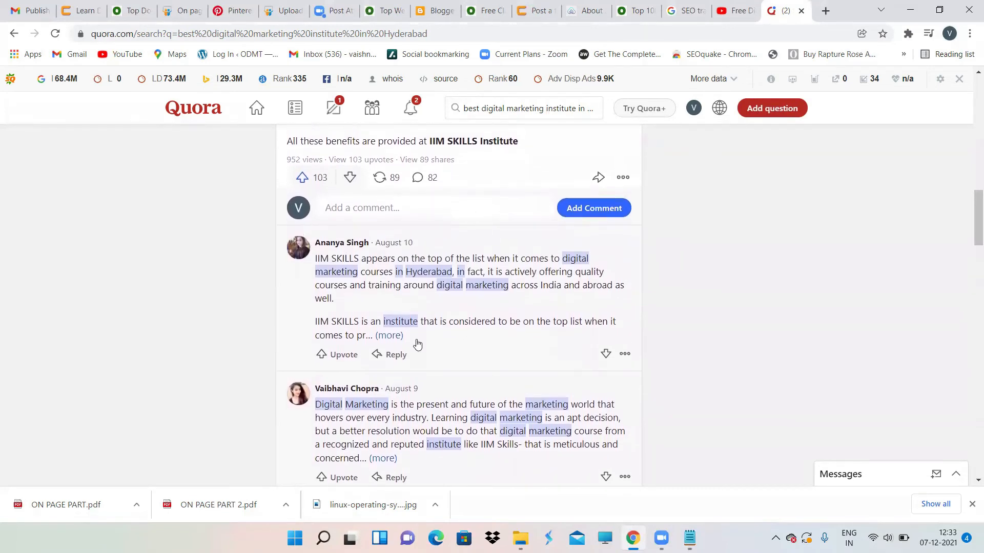
pyautogui.scroll(20, 412, 352)
pyautogui.scroll(3, 413, 352)
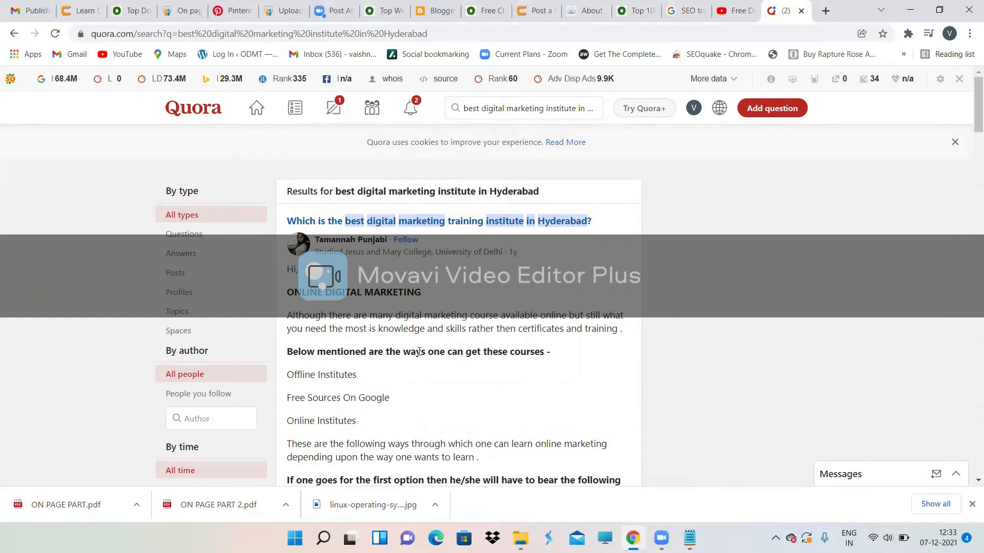
pyautogui.scroll(-5, 408, 389)
pyautogui.scroll(-10, 409, 389)
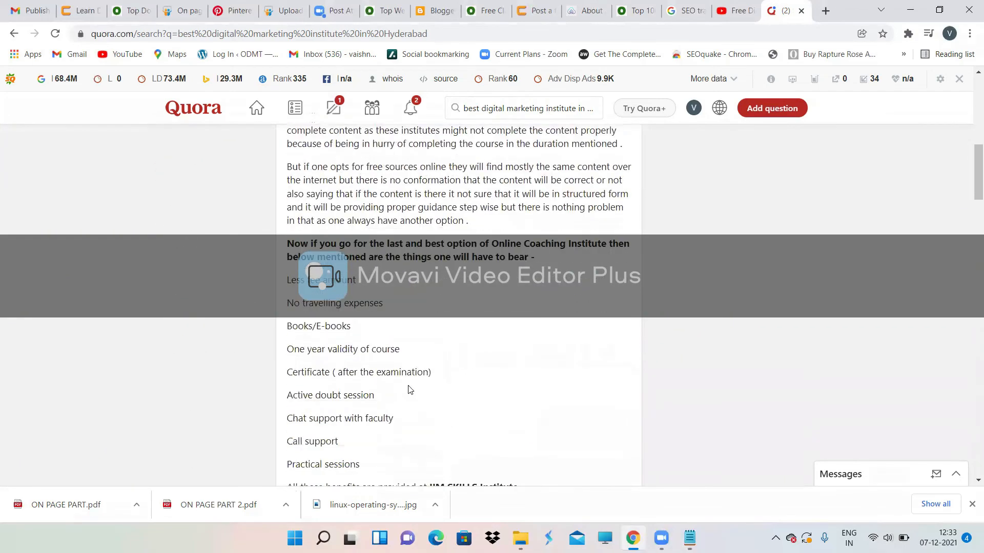
pyautogui.scroll(15, 409, 389)
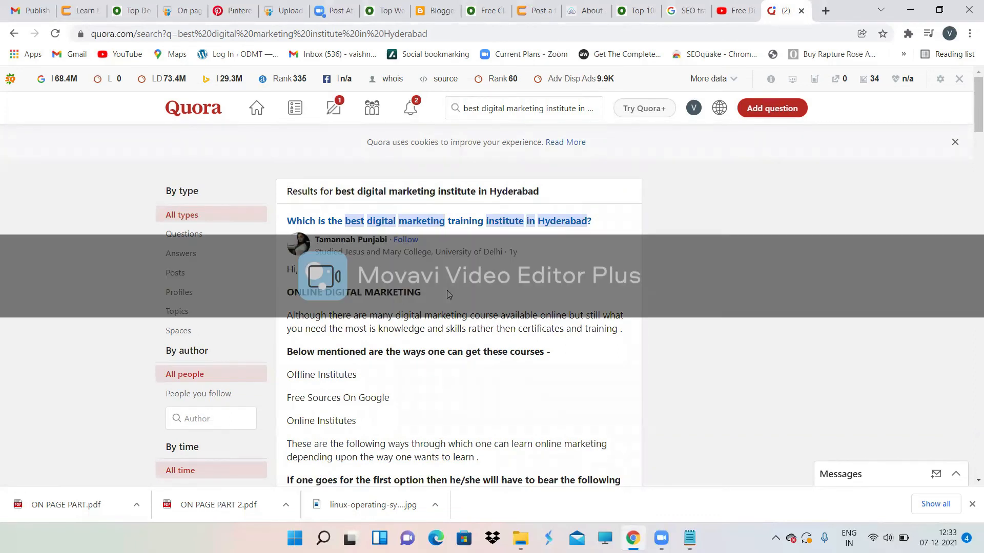
pyautogui.scroll(-12, 447, 294)
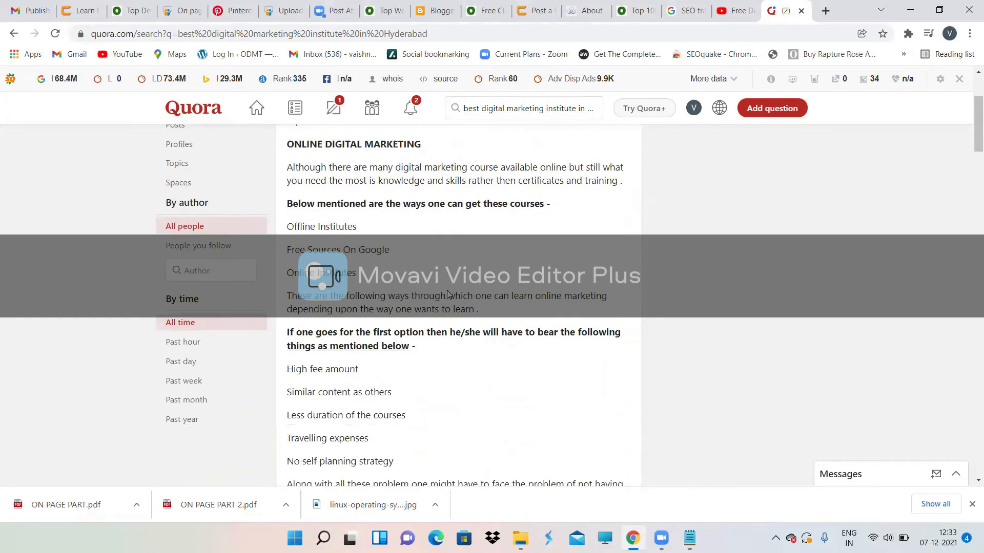
pyautogui.scroll(-3, 447, 294)
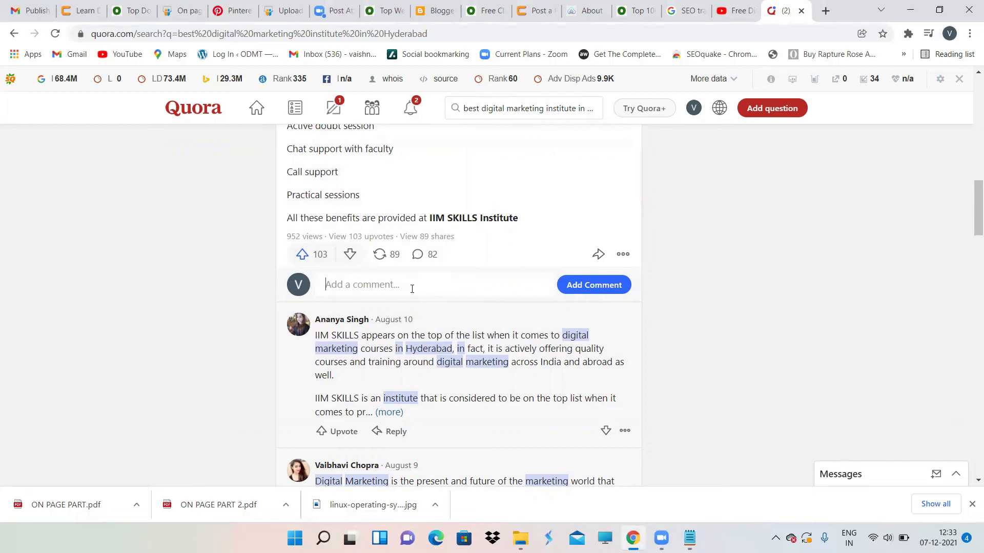
pyautogui.click(422, 287)
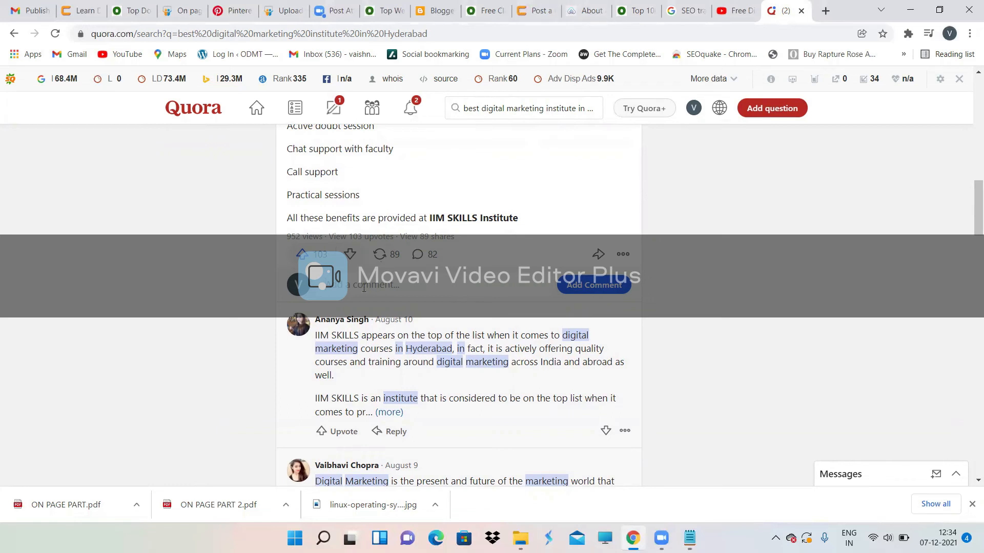
pyautogui.write('Odmt')
pyautogui.press('BackSpace')
pyautogui.press('BackSpace')
pyautogui.press('BackSpace')
pyautogui.write('DMT')
pyautogui.press('BackSpace')
pyautogui.press('BackSpace')
pyautogui.press('BackSpace')
pyautogui.press('BackSpace')
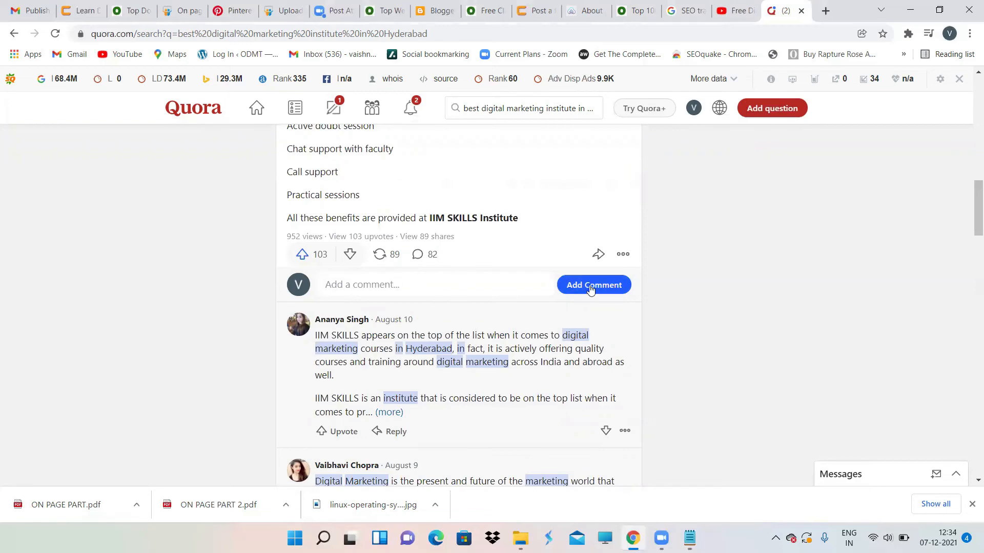
pyautogui.scroll(20, 513, 260)
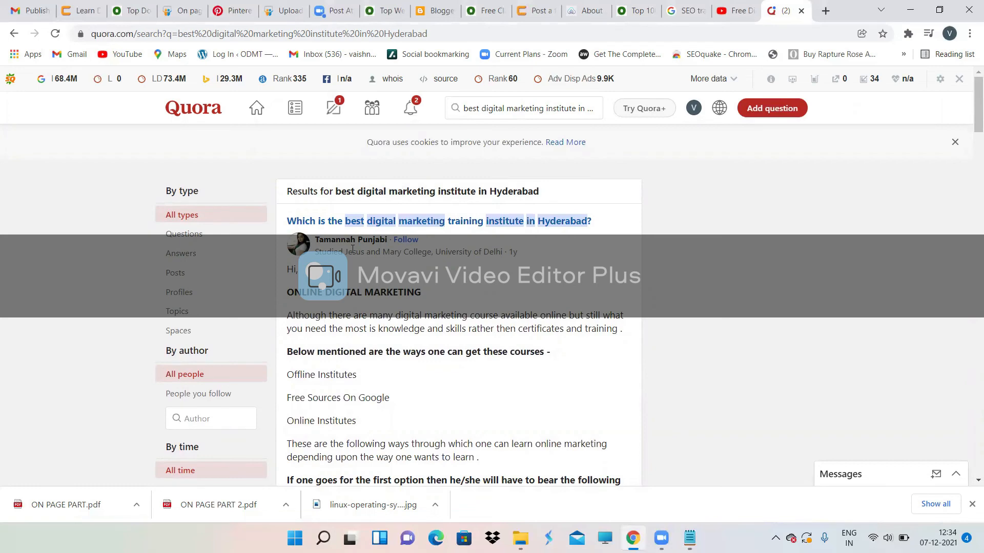
pyautogui.click(758, 110)
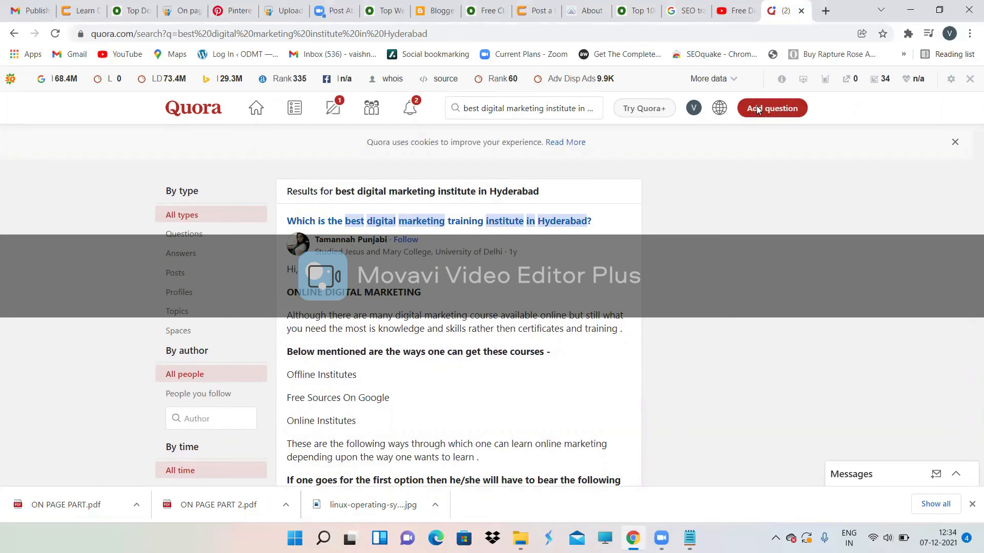
pyautogui.moveTo(554, 277); pyautogui.dragTo(218, 279)
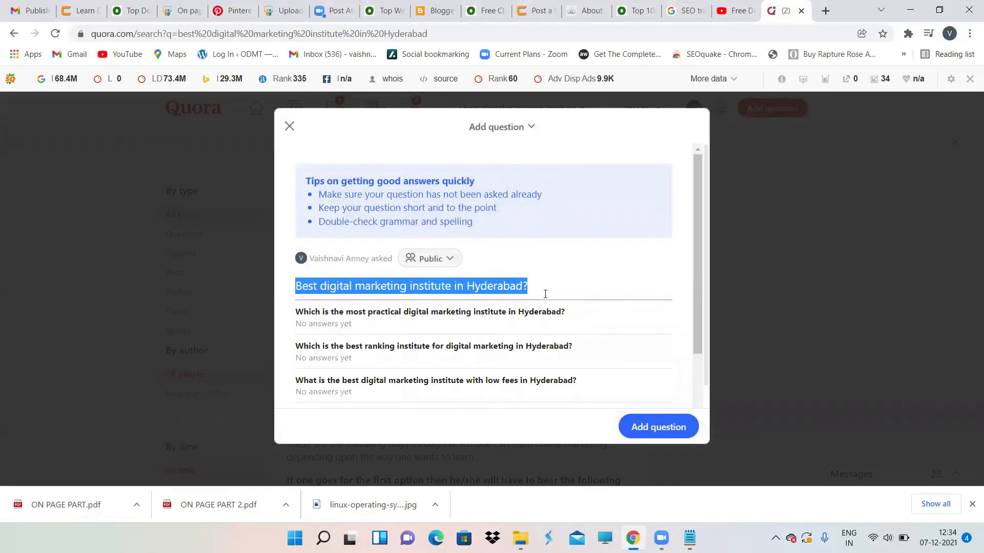
pyautogui.click(653, 426)
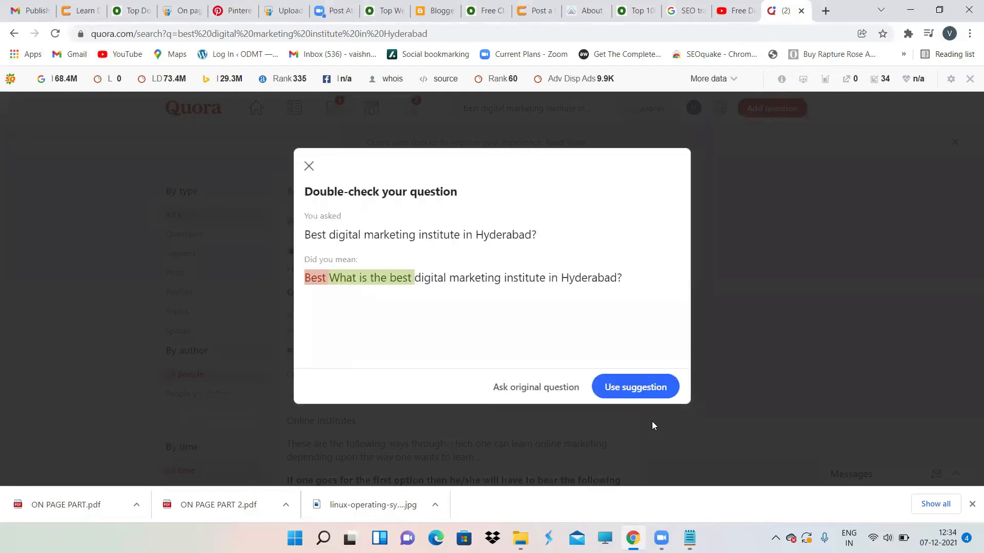
pyautogui.click(548, 394)
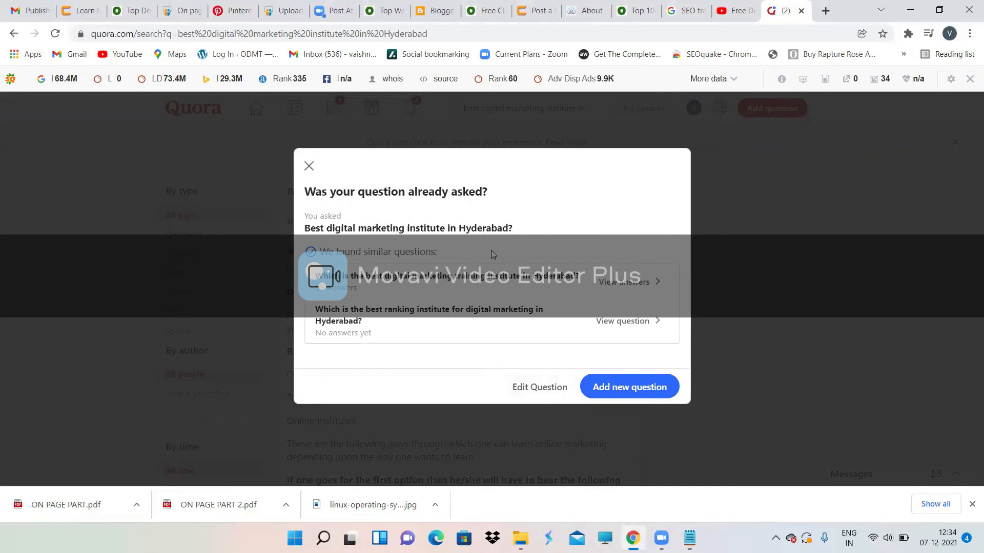
pyautogui.click(308, 166)
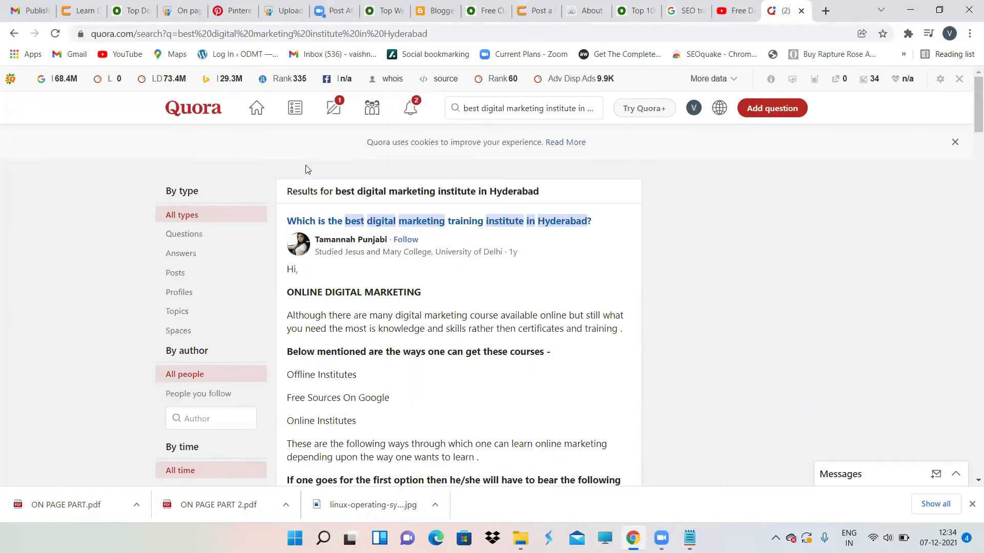
pyautogui.scroll(-2, 371, 310)
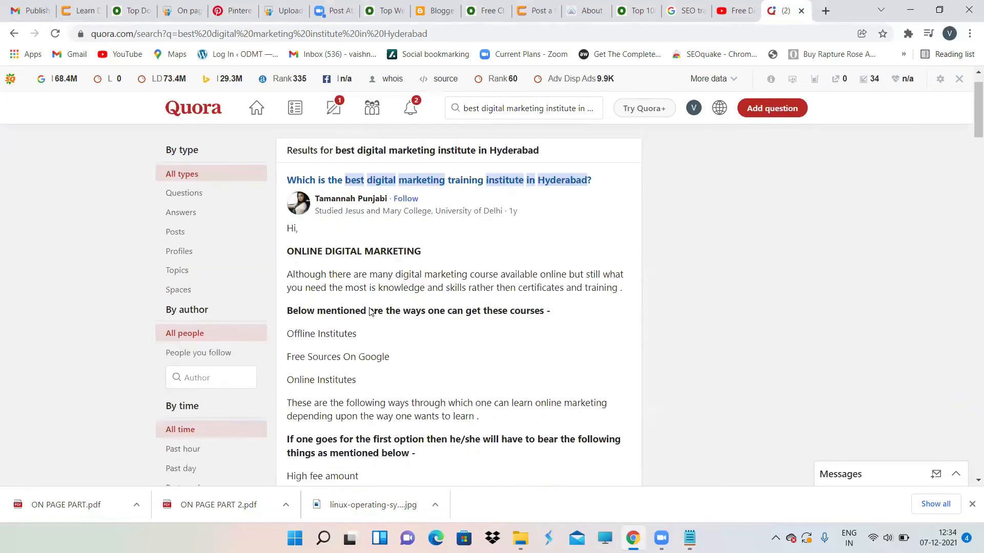
pyautogui.scroll(-3, 369, 309)
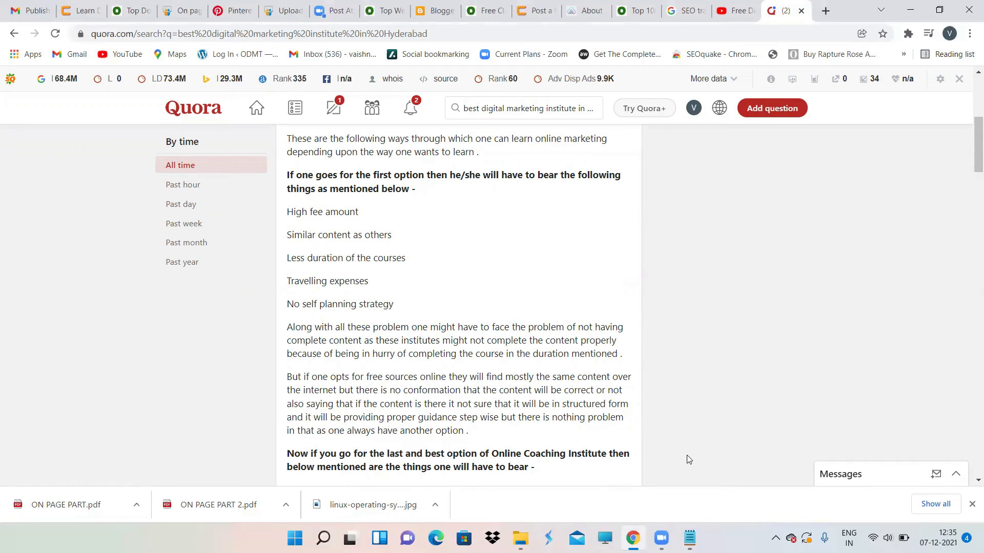
# Step: Add a 'Directly Approaching' heading to the SEO notes, starting an 'email to the p' line
pyautogui.click(689, 538)
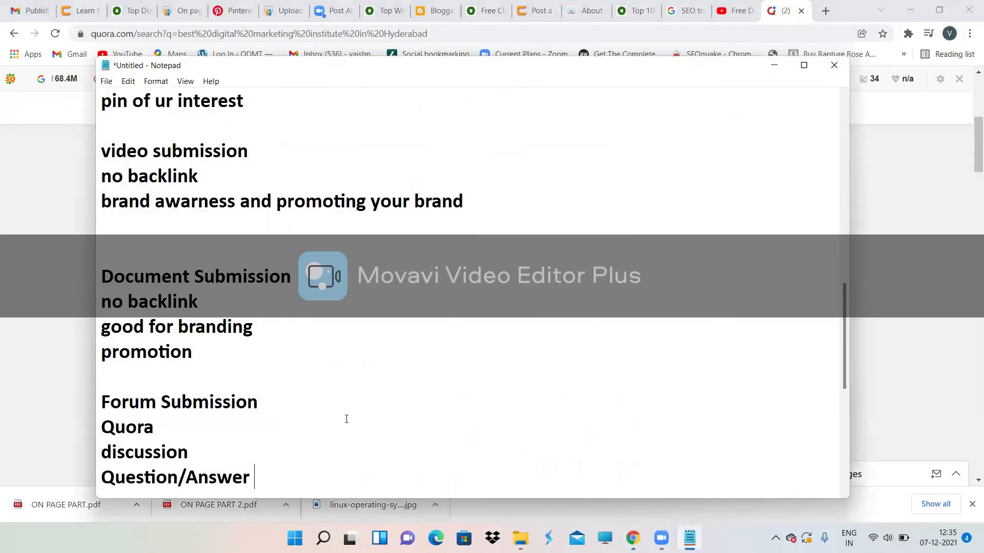
pyautogui.press('Return')
pyautogui.press('Return')
pyautogui.write('Directly Approaching')
pyautogui.press('Return')
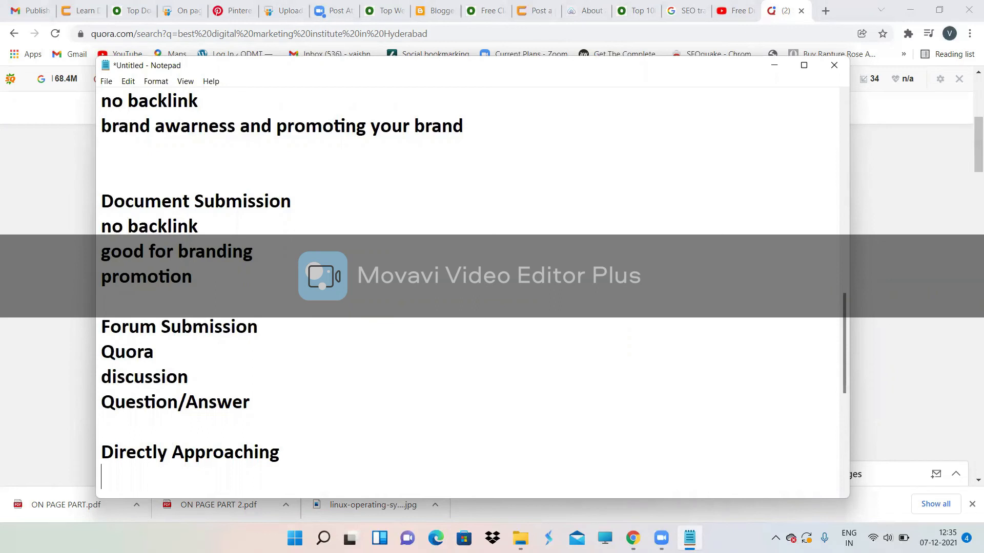
pyautogui.write('email to the p')
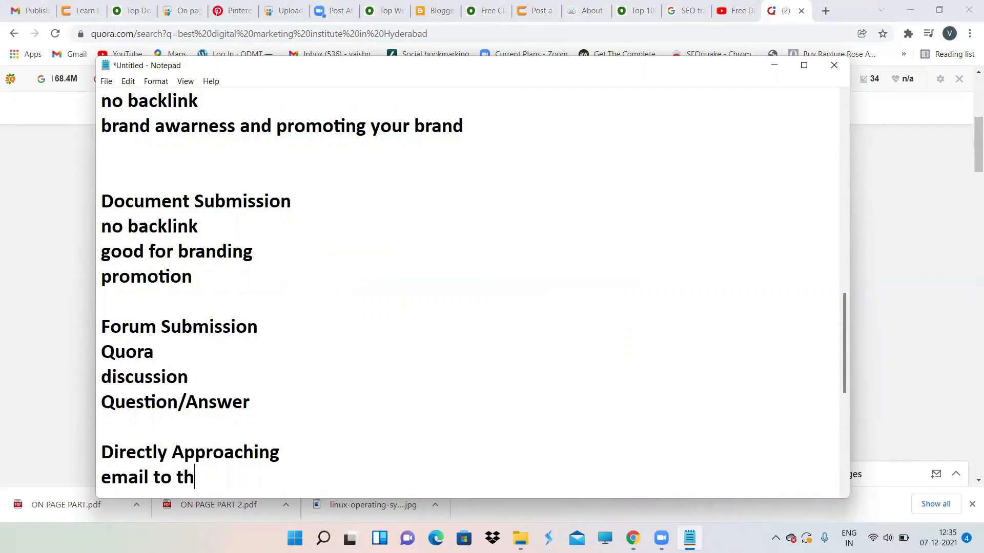
pyautogui.press('BackSpace')
pyautogui.press('BackSpace')
pyautogui.press('BackSpace')
pyautogui.press('BackSpace')
pyautogui.press('BackSpace')
pyautogui.press('BackSpace')
pyautogui.press('BackSpace')
pyautogui.press('BackSpace')
pyautogui.press('BackSpace')
pyautogui.press('BackSpace')
pyautogui.press('BackSpace')
pyautogui.press('BackSpace')
pyautogui.press('BackSpace')
pyautogui.press('BackSpace')
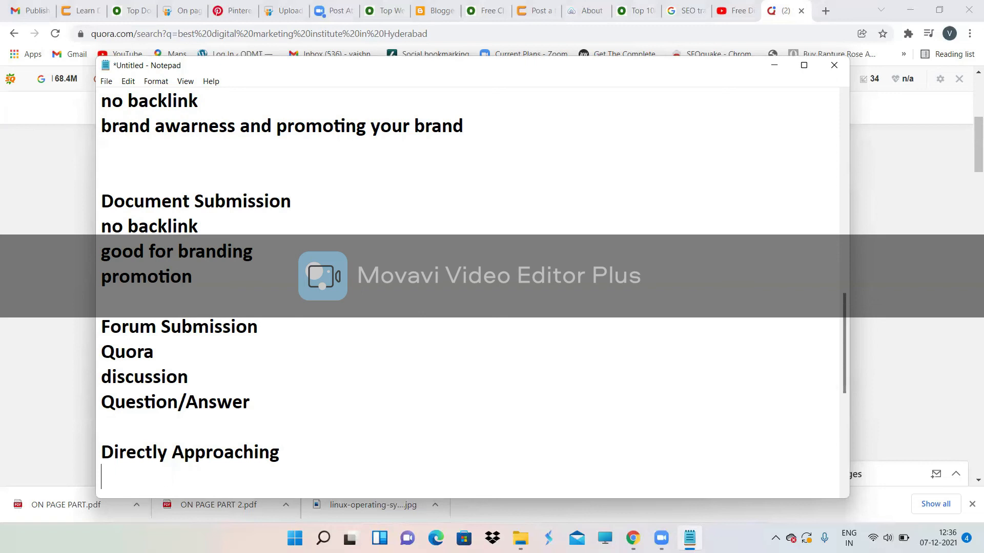
# Step: Add a 'QR CODE' section noting 'no backlink', then return to Chrome
pyautogui.click(312, 454)
pyautogui.press('Return')
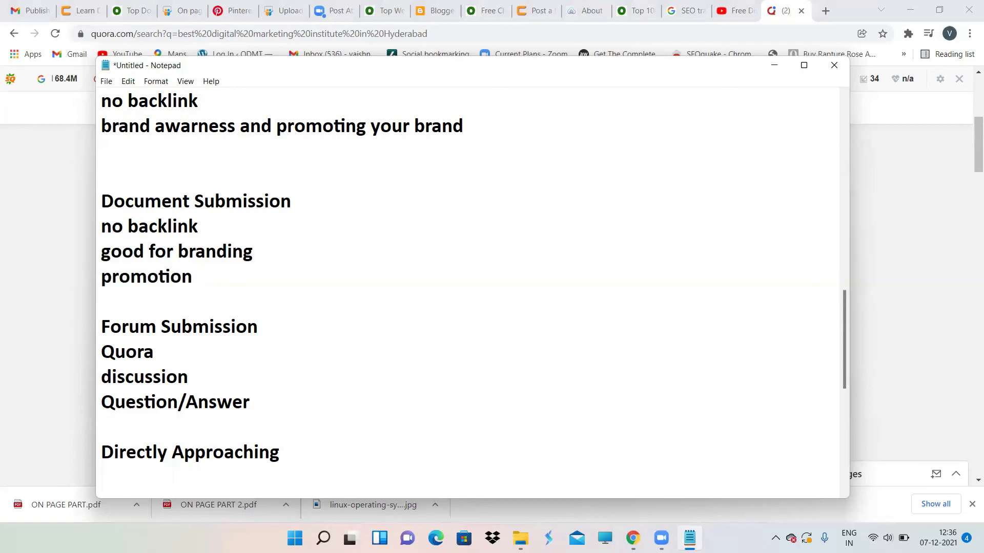
pyautogui.press('Return')
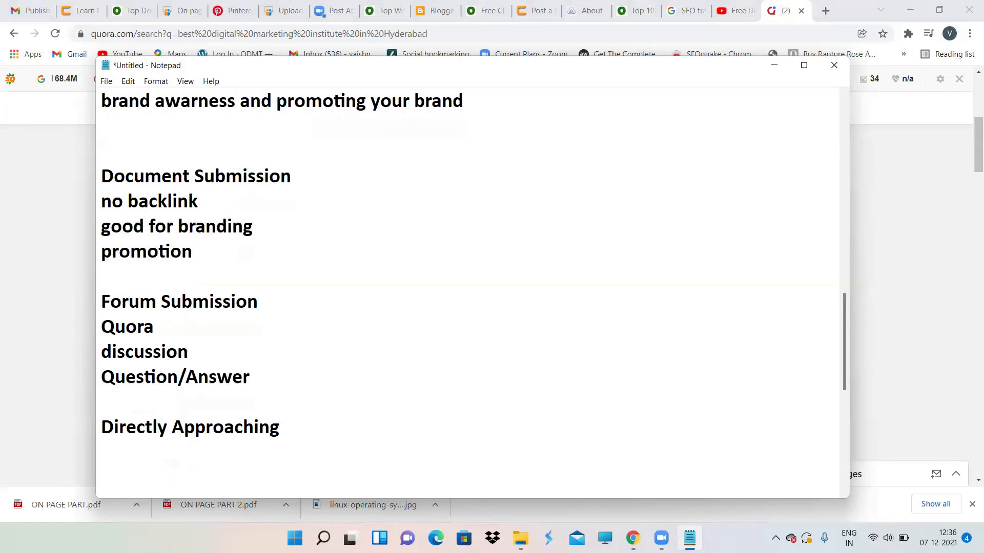
pyautogui.write('QR CODE')
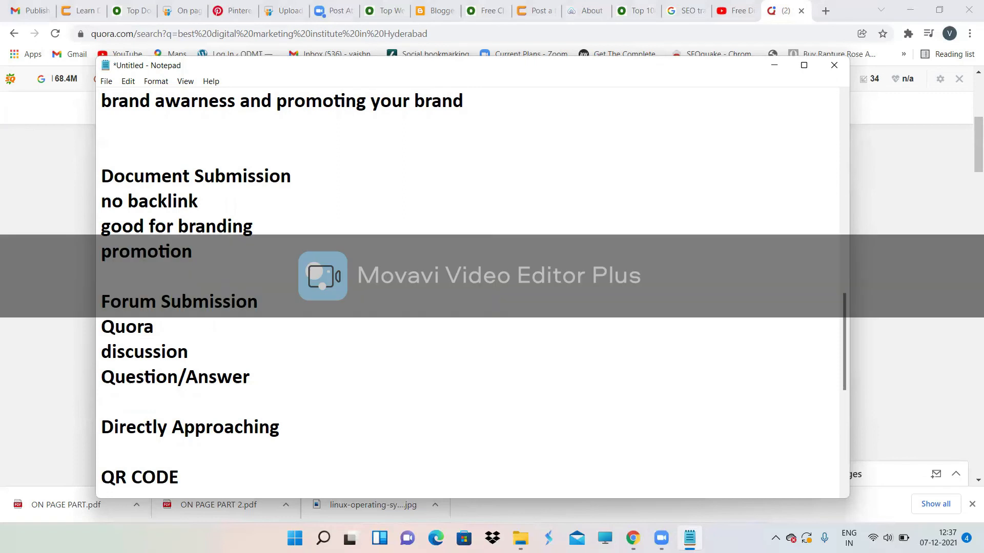
pyautogui.press('Return')
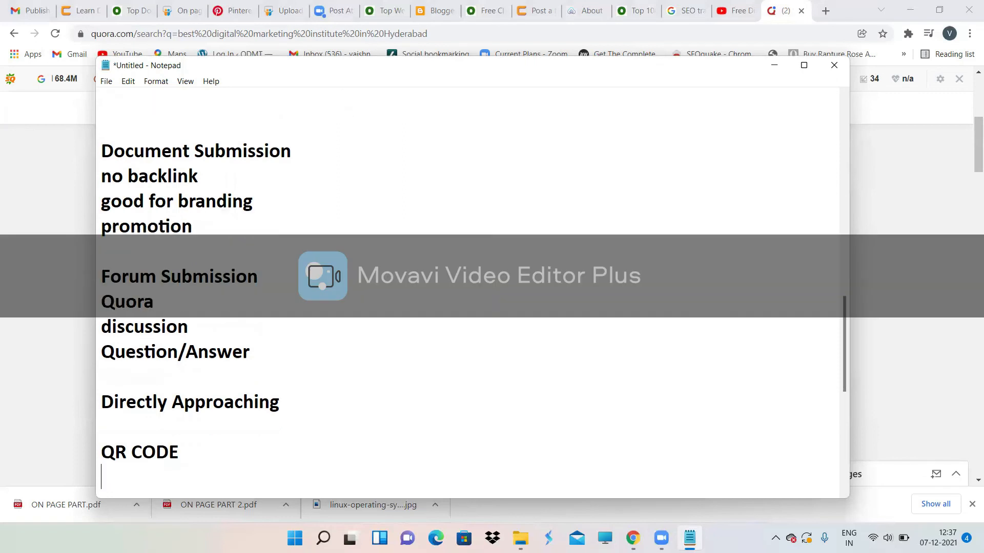
pyautogui.write('no backlink')
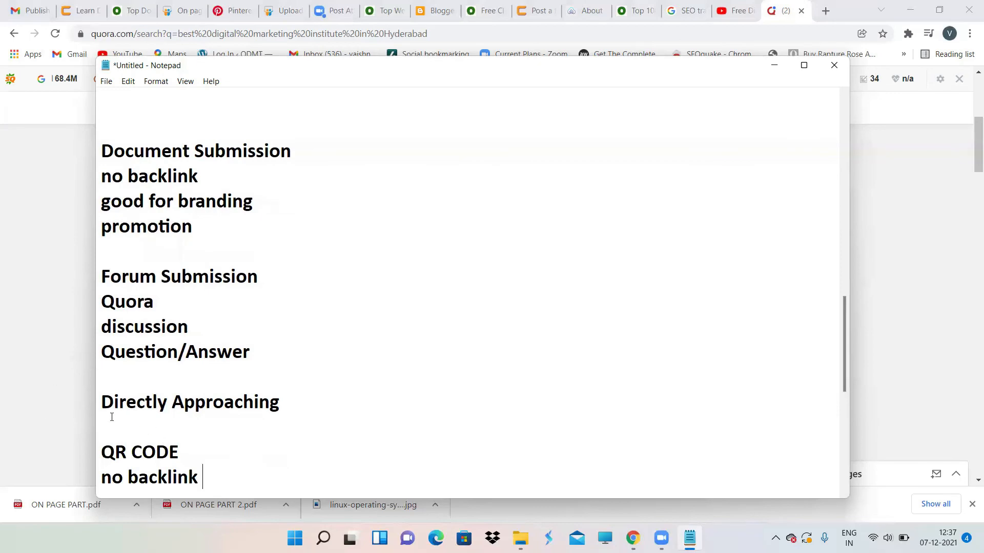
pyautogui.click(4, 352)
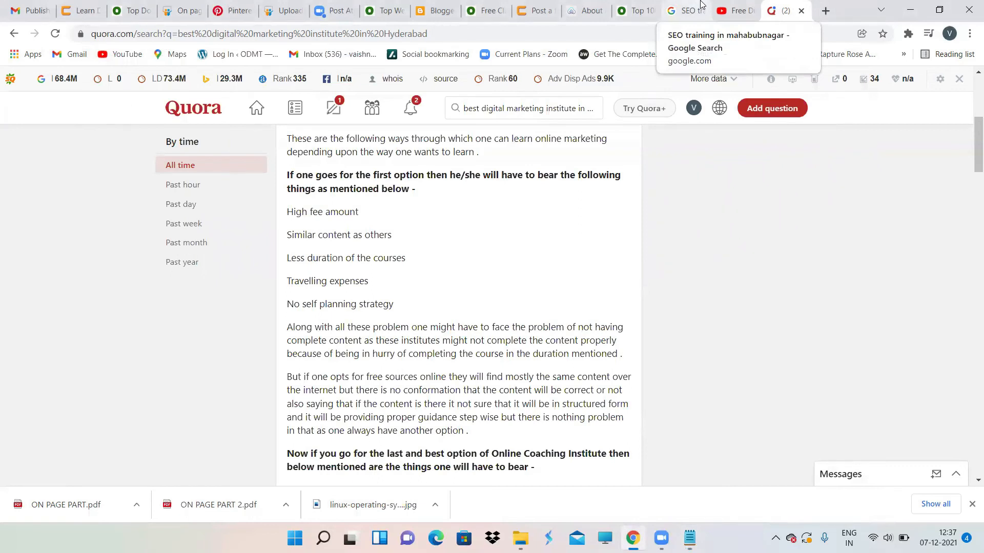
# Step: Open the QR Code Generator site from a Google search for 'qr' in a new tab
pyautogui.click(825, 11)
pyautogui.write('qr')
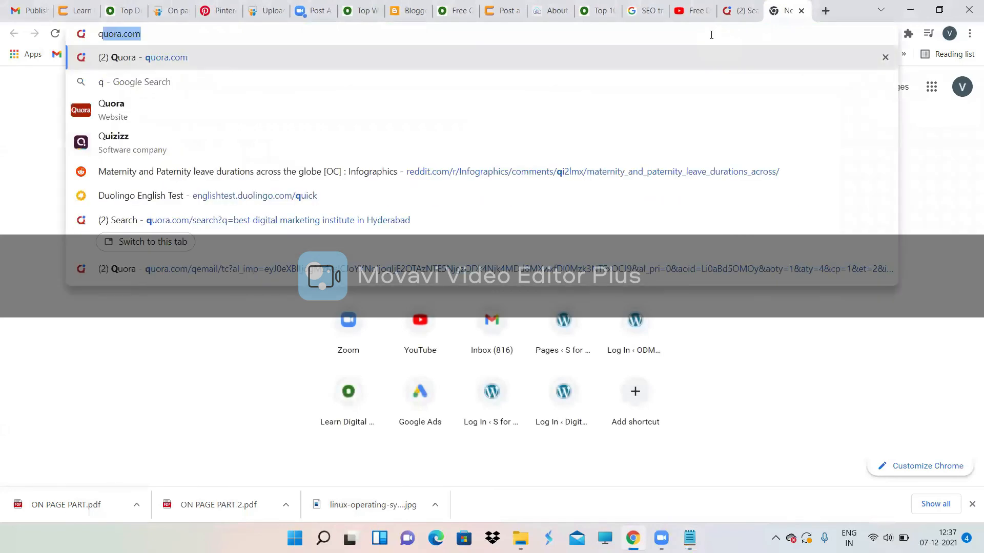
pyautogui.press('Return')
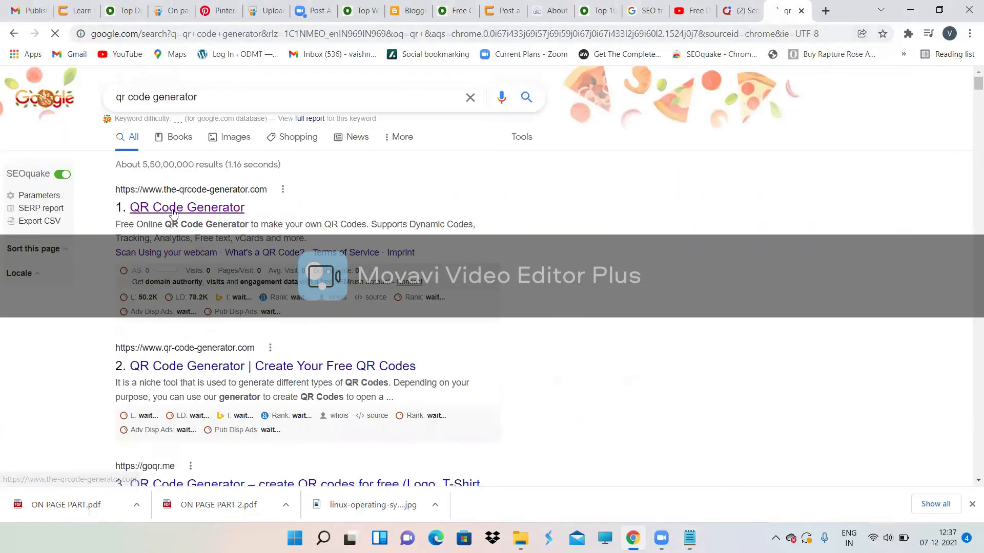
pyautogui.click(175, 208)
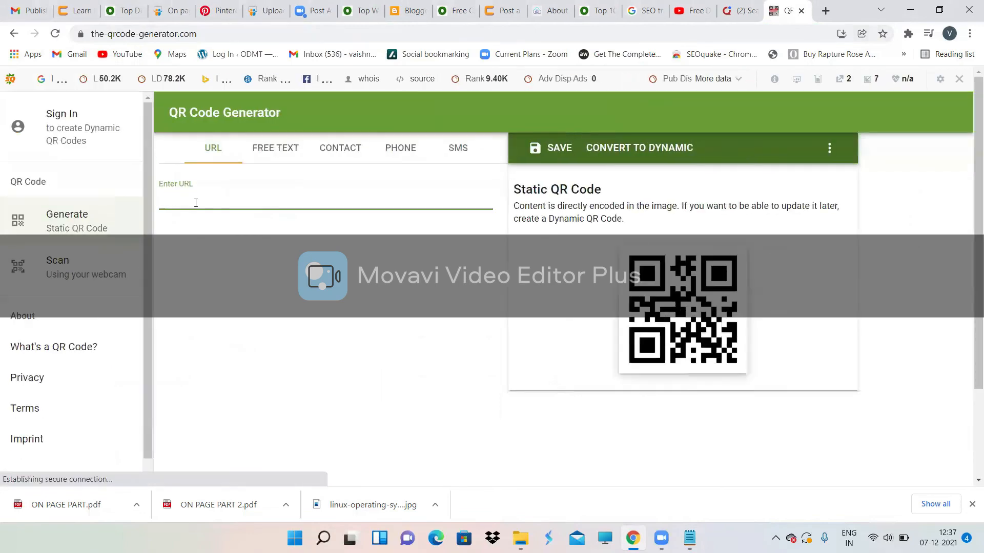
# Step: Copy the odmt.in address and paste it into the generator's URL field
pyautogui.click(598, 11)
pyautogui.moveTo(122, 34); pyautogui.dragTo(71, 35)
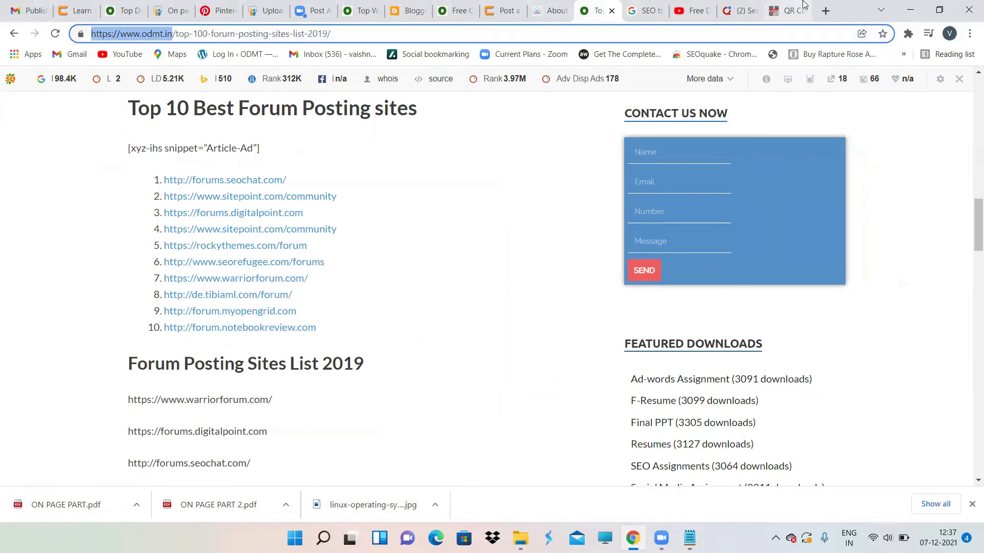
pyautogui.click(787, 6)
pyautogui.click(233, 192)
pyautogui.write('https://www.odmt.in/')
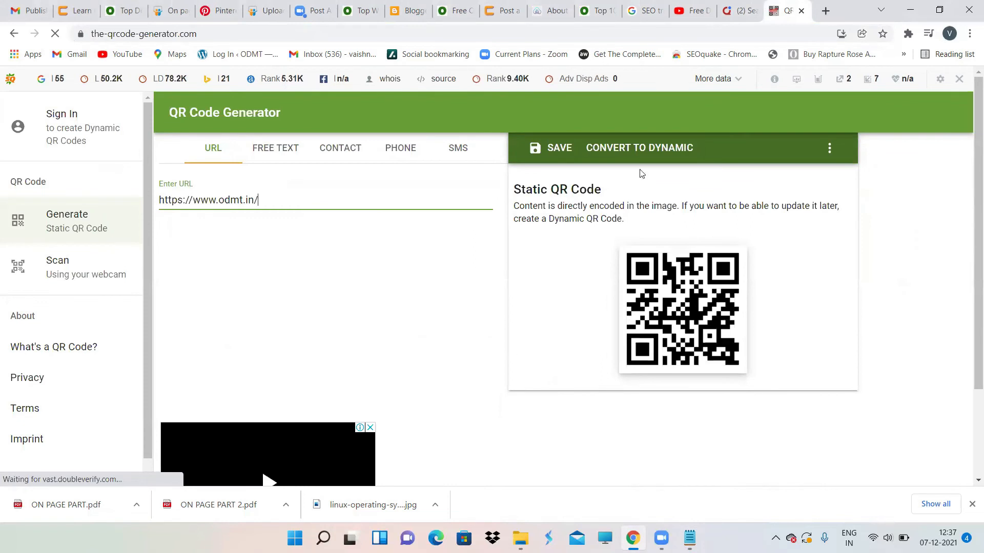
# Step: Encode the free text 'Learn Online Digital Marketing Training' instead
pyautogui.click(264, 159)
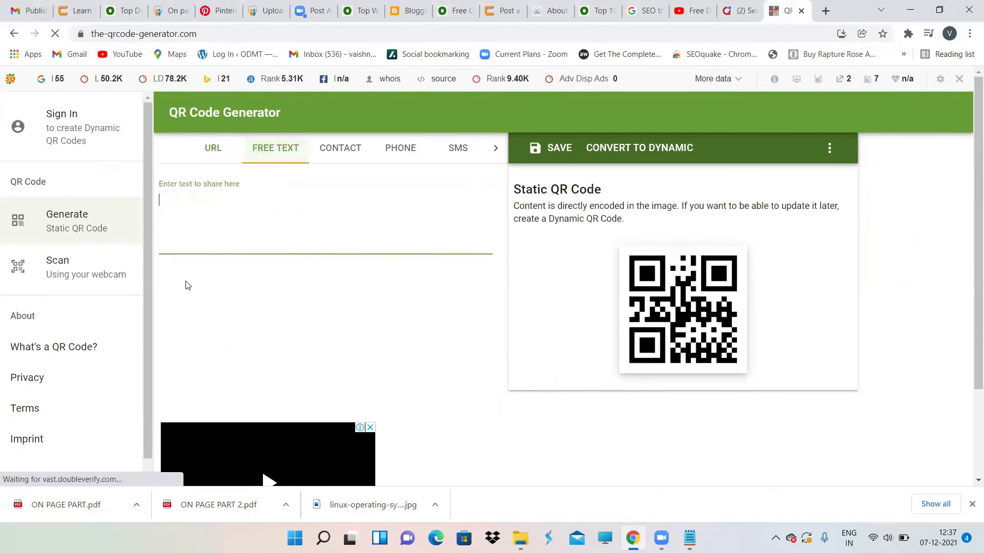
pyautogui.write('Learn ')
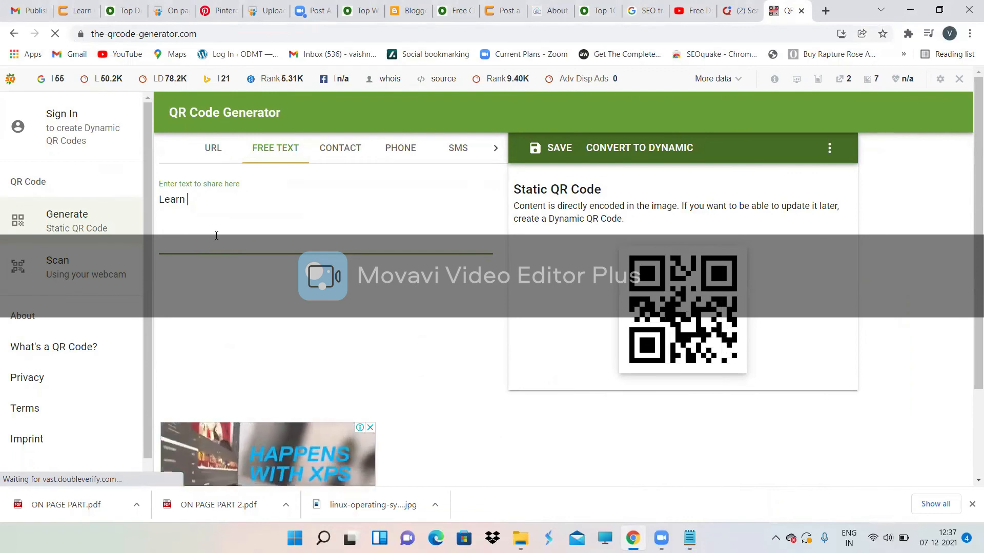
pyautogui.write('Onli')
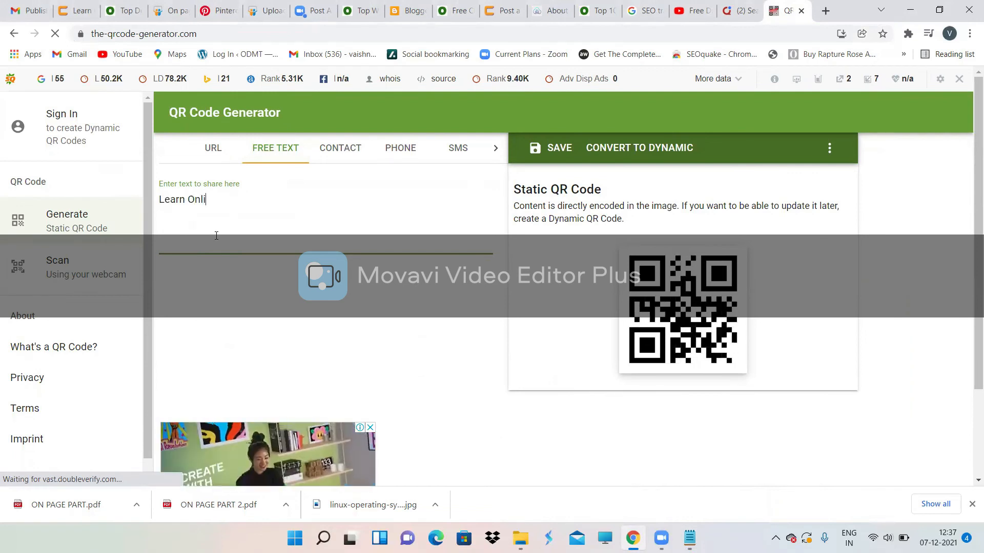
pyautogui.write('ne Digita')
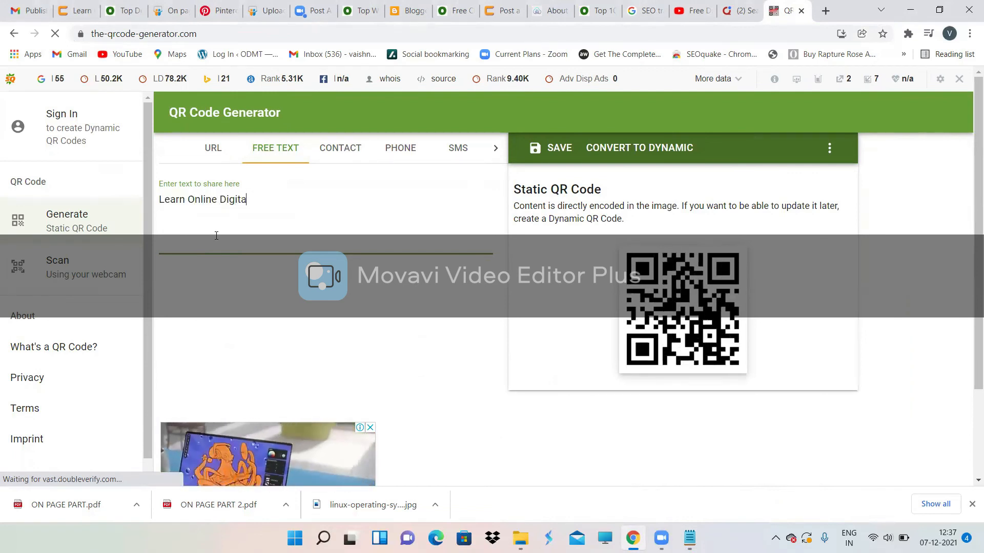
pyautogui.write('l Marketi')
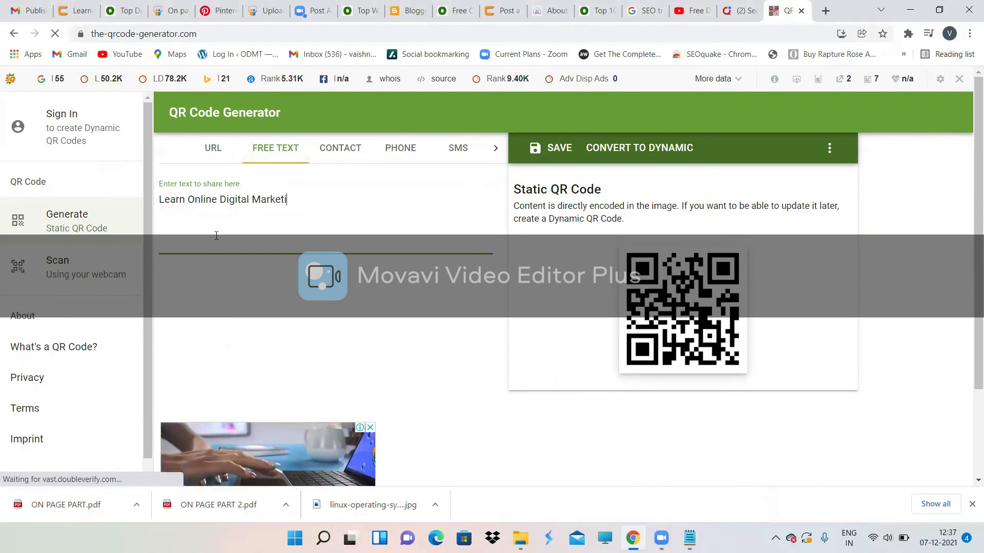
pyautogui.write('ng Training')
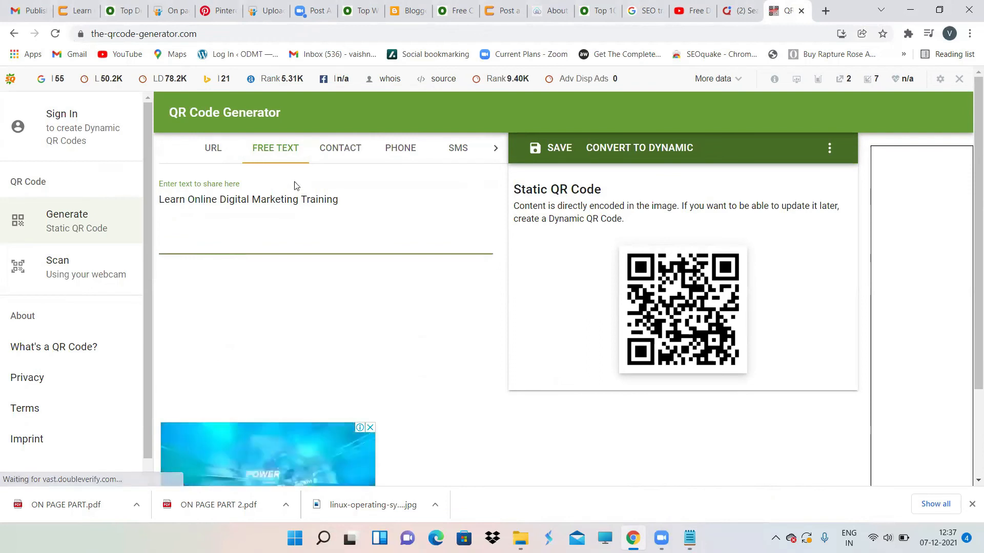
pyautogui.click(339, 152)
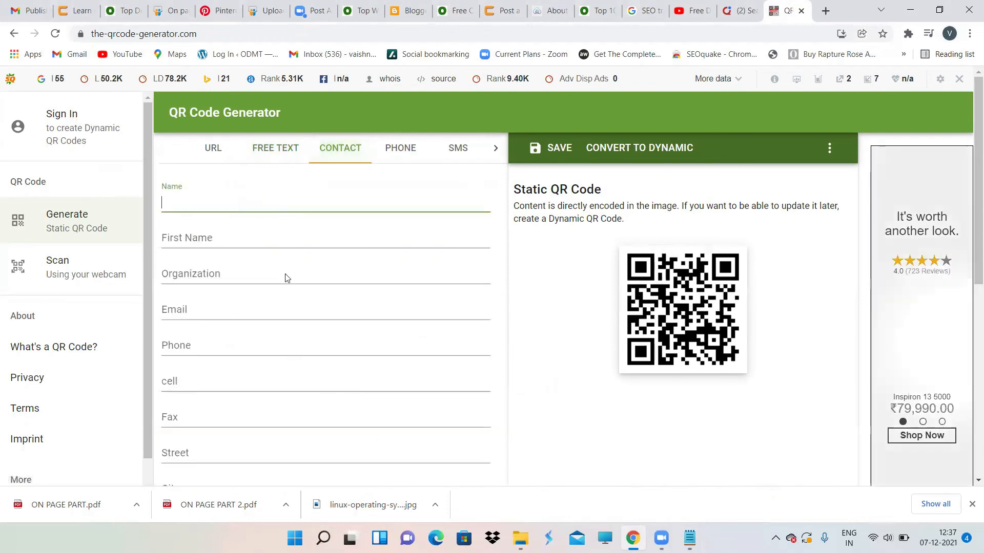
pyautogui.click(208, 162)
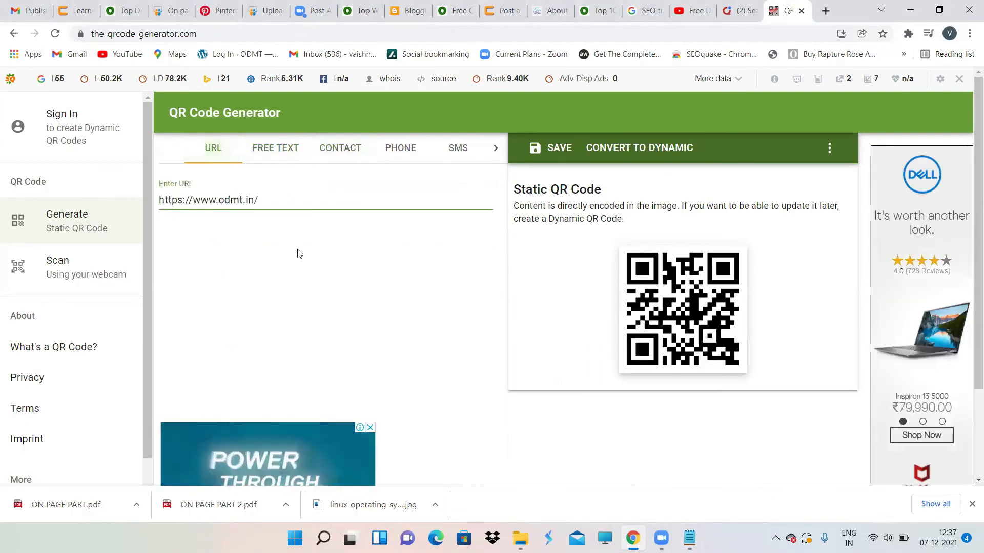
pyautogui.scroll(-2, 613, 411)
pyautogui.scroll(2, 610, 308)
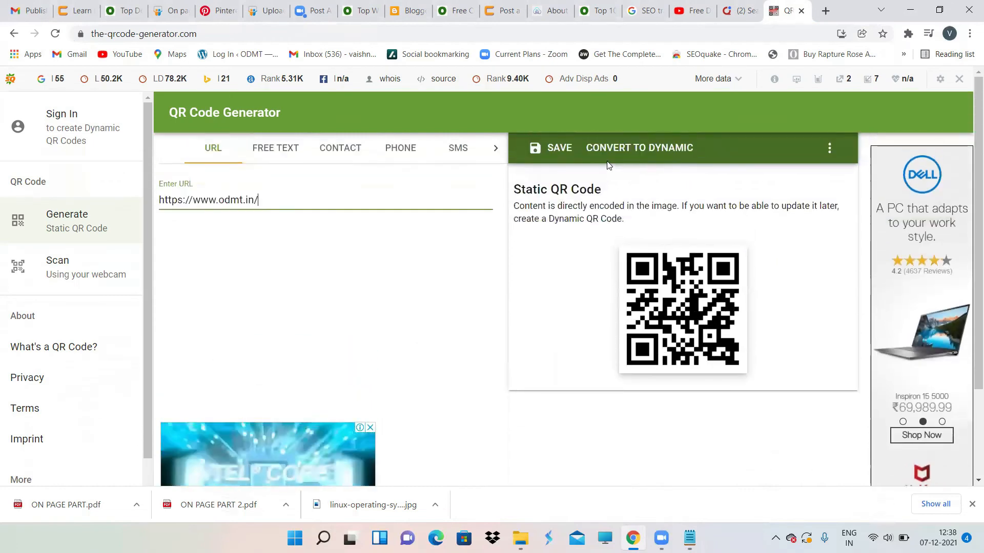
pyautogui.click(553, 148)
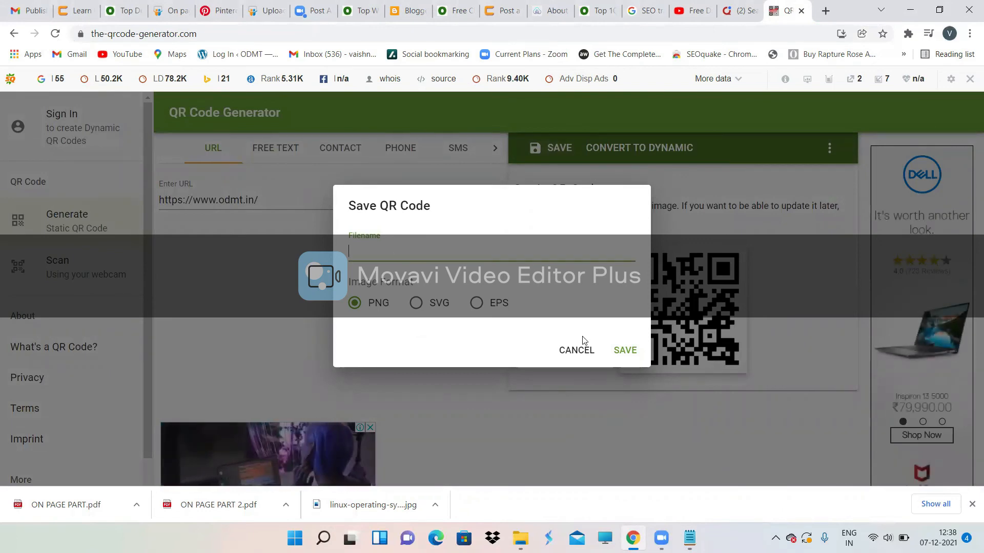
pyautogui.click(577, 351)
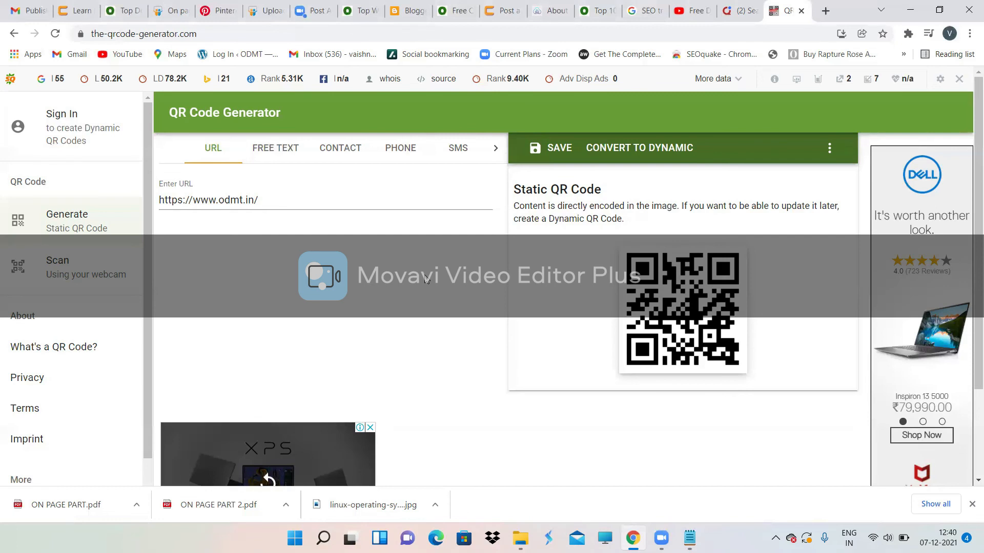
pyautogui.click(56, 34)
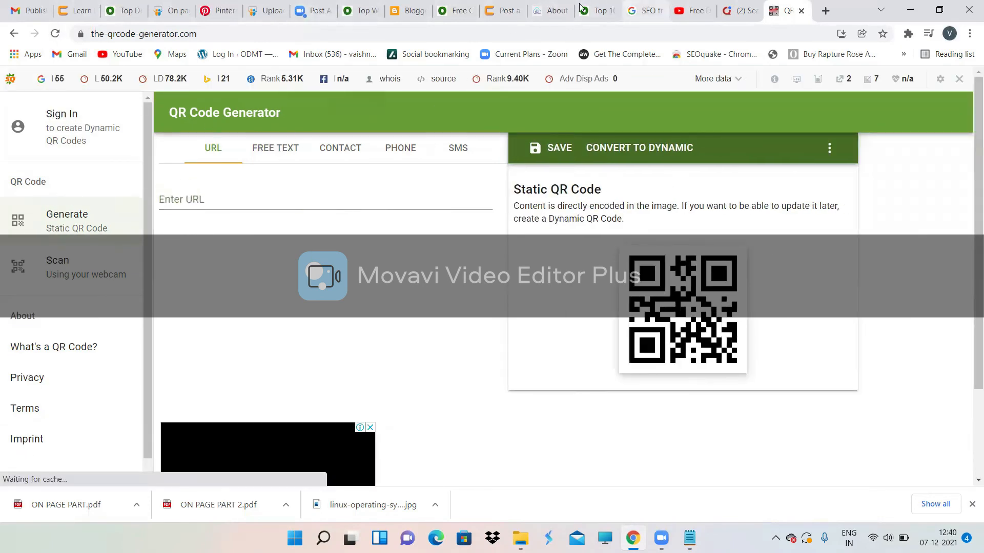
pyautogui.click(554, 4)
pyautogui.moveTo(132, 33); pyautogui.dragTo(78, 33)
pyautogui.hotkey('ctrl', 'c')
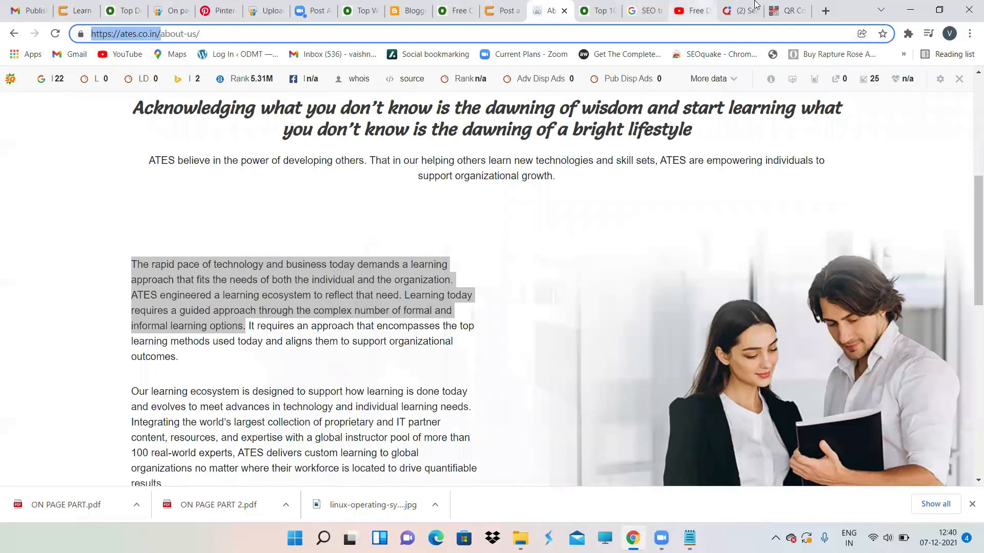
pyautogui.click(789, 10)
pyautogui.click(256, 192)
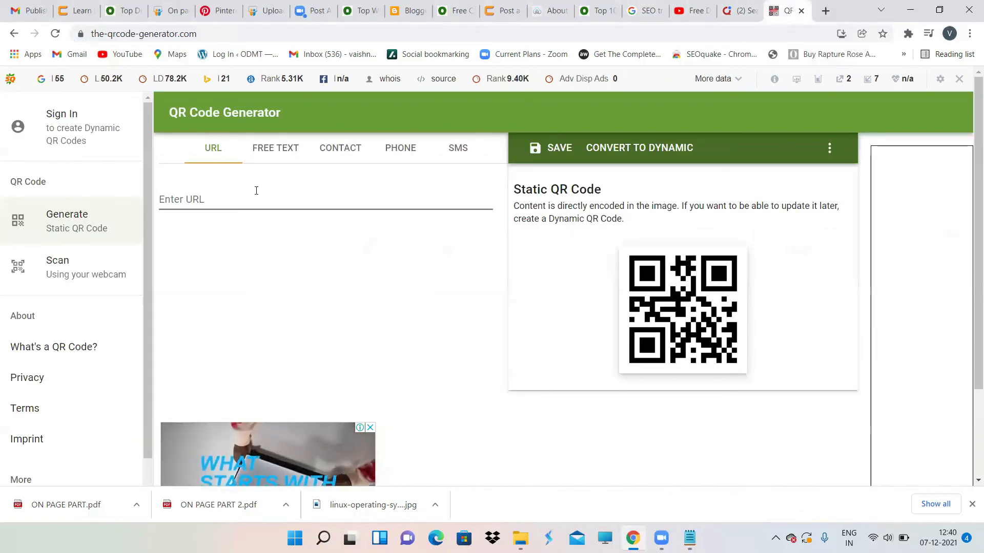
pyautogui.hotkey('ctrl', 'v')
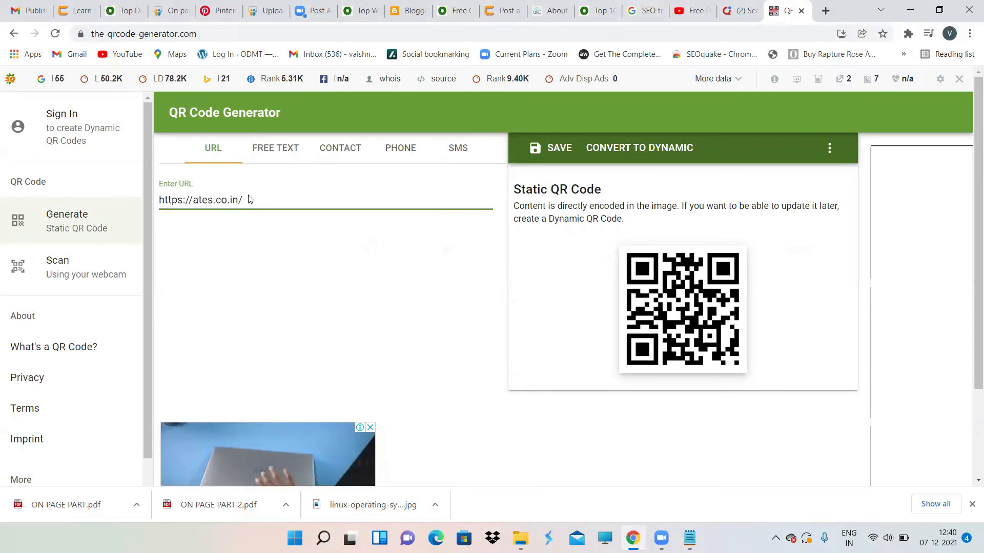
pyautogui.click(271, 158)
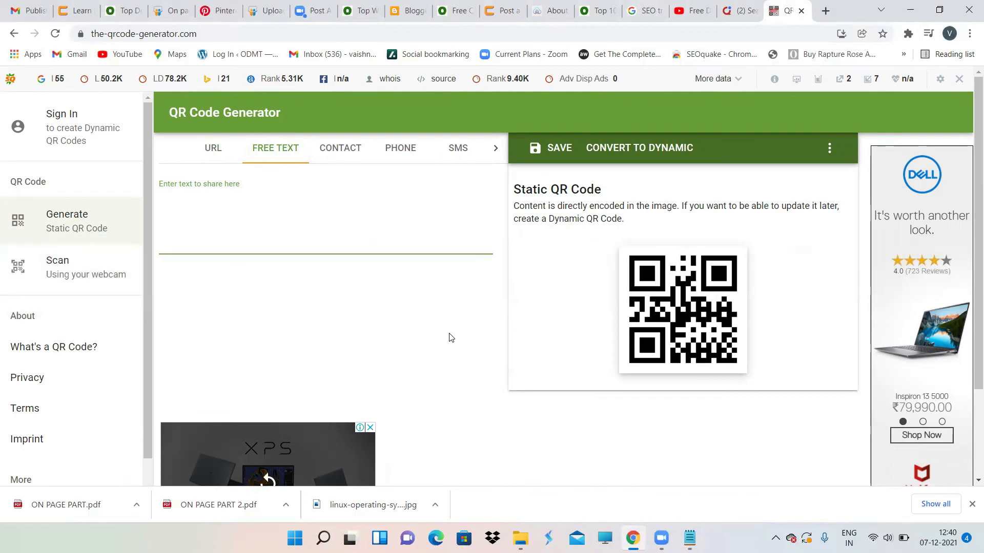
# Step: Type 'Learn Cloud Computing' into the free-text box
pyautogui.click(285, 241)
pyautogui.write('Learn')
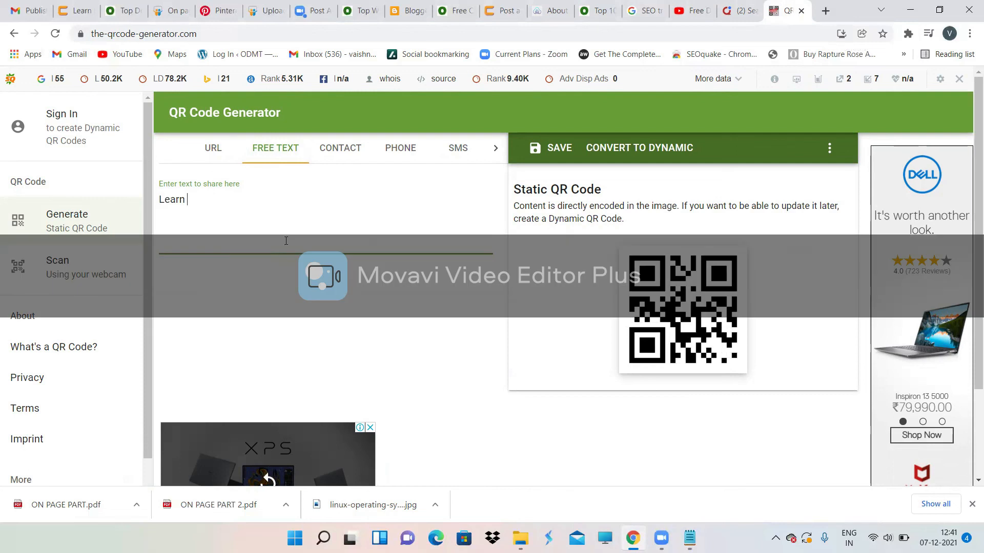
pyautogui.write('Cloud ')
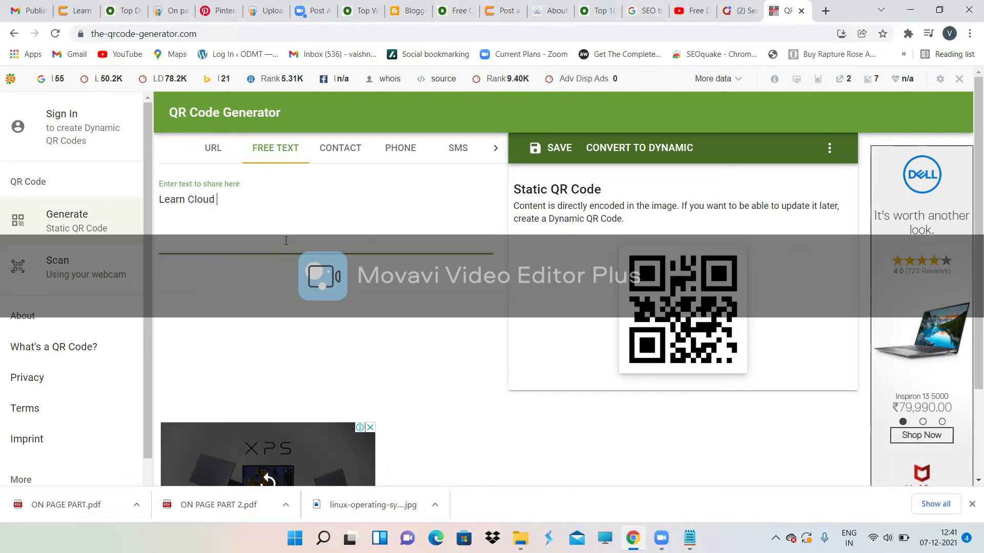
pyautogui.write('Computing')
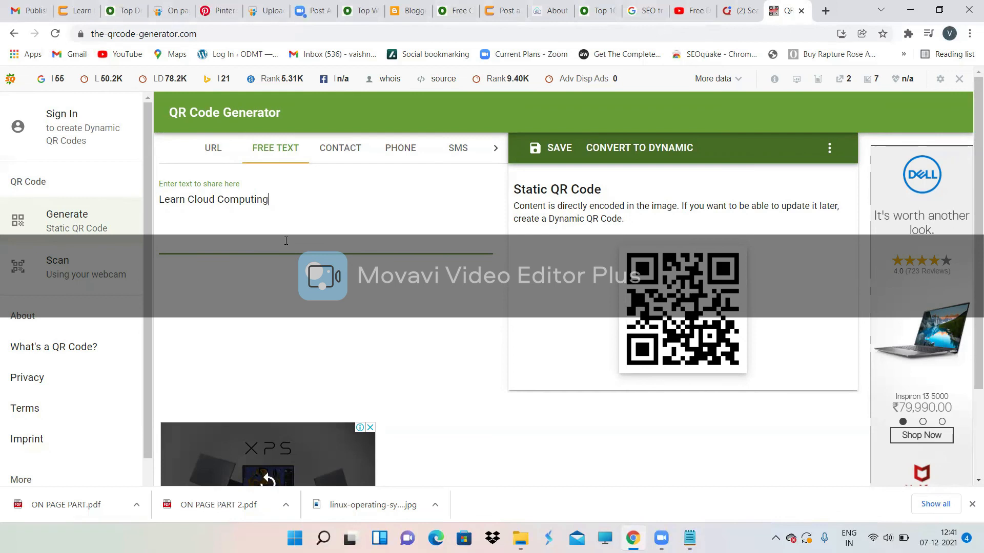
pyautogui.click(213, 146)
pyautogui.moveTo(251, 200); pyautogui.dragTo(151, 200)
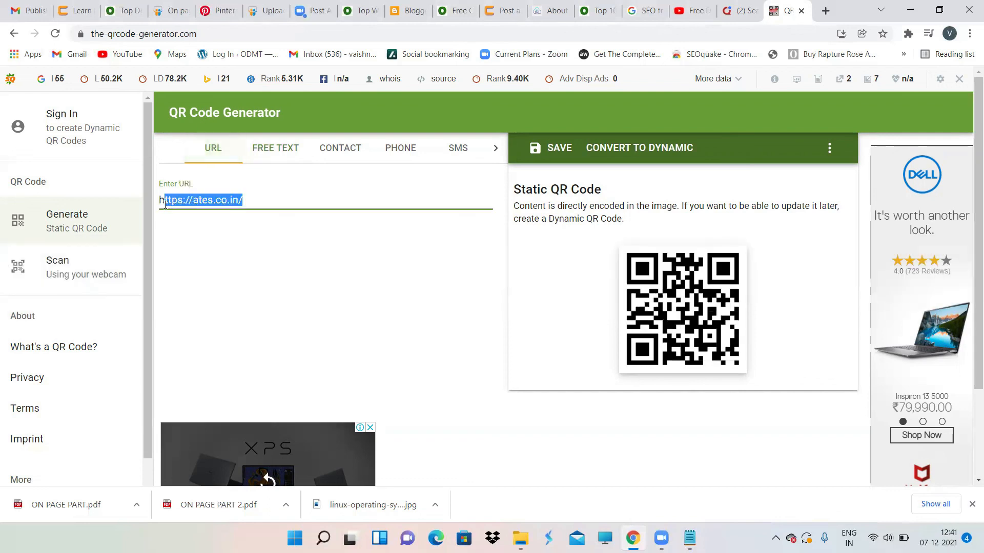
pyautogui.press('BackSpace')
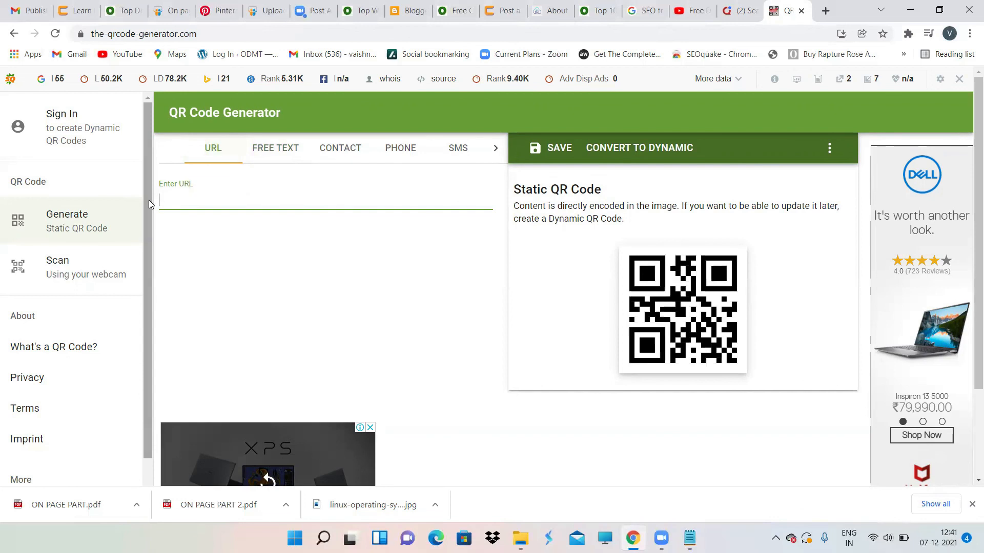
pyautogui.click(559, 151)
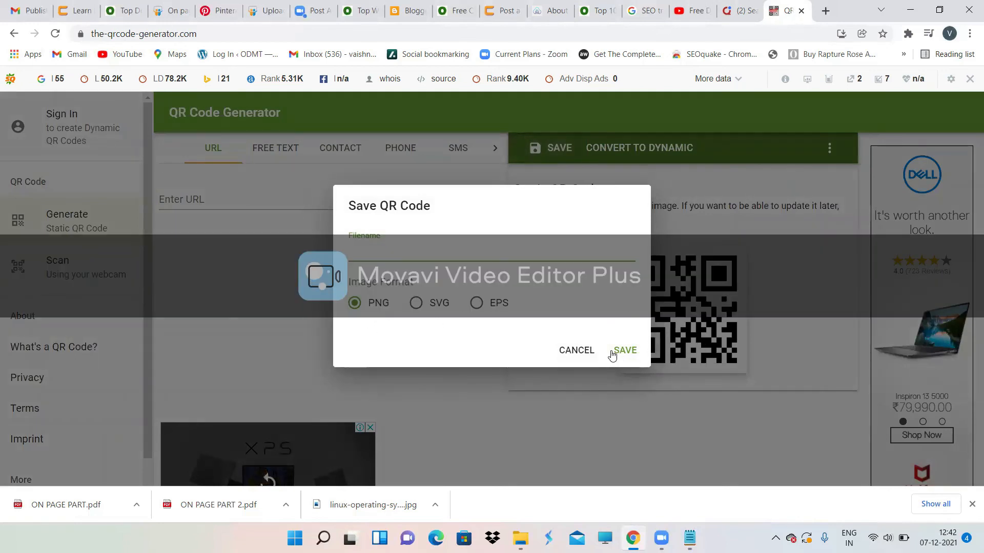
pyautogui.click(211, 303)
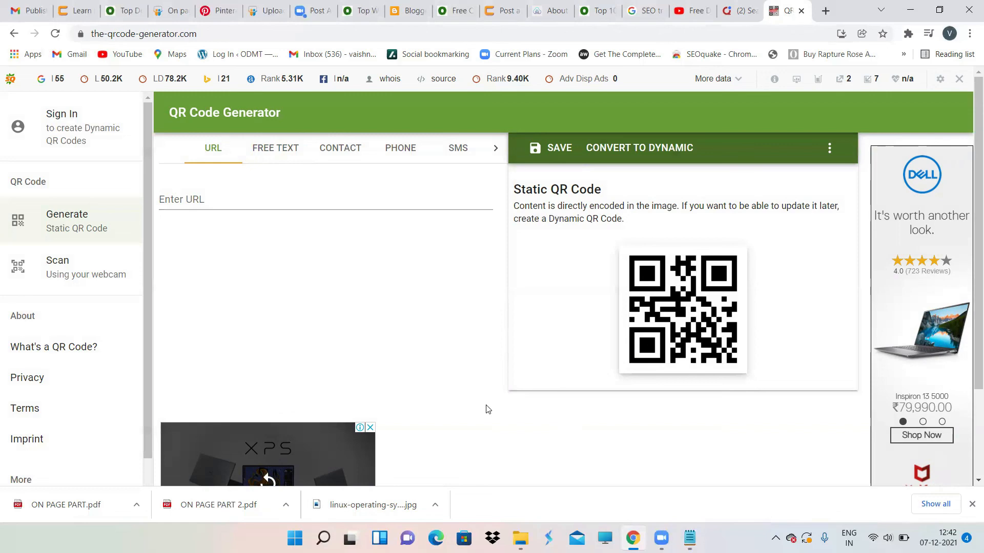
# Step: Go via the Free Classified article to the blank Pinterest pin builder
pyautogui.click(454, 7)
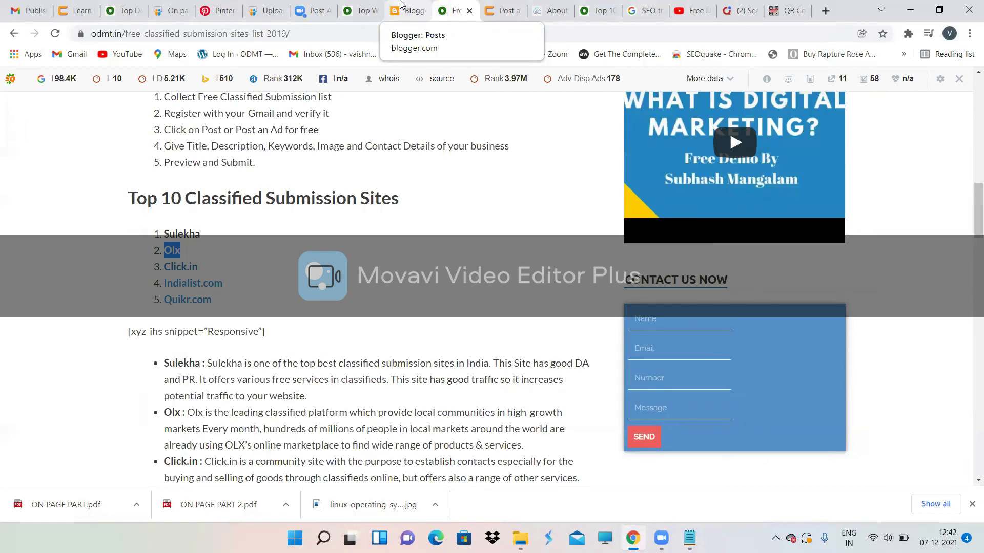
pyautogui.click(207, 6)
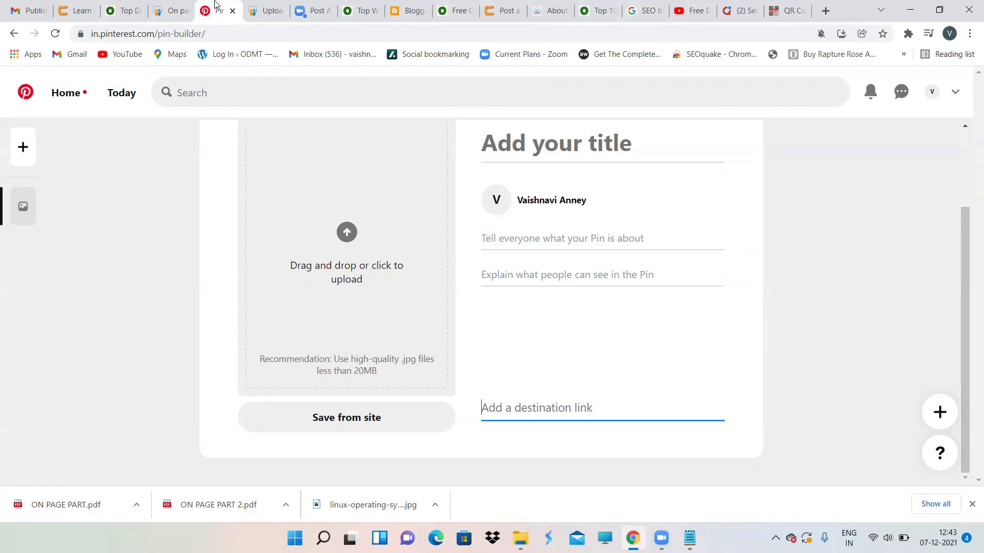
pyautogui.scroll(2, 618, 255)
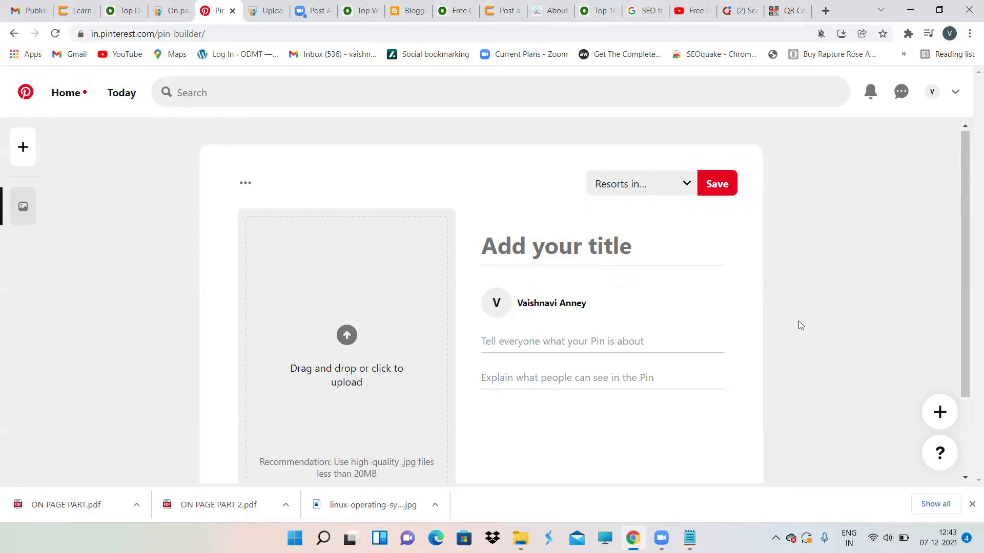
pyautogui.scroll(-2, 801, 326)
pyautogui.scroll(-1, 801, 326)
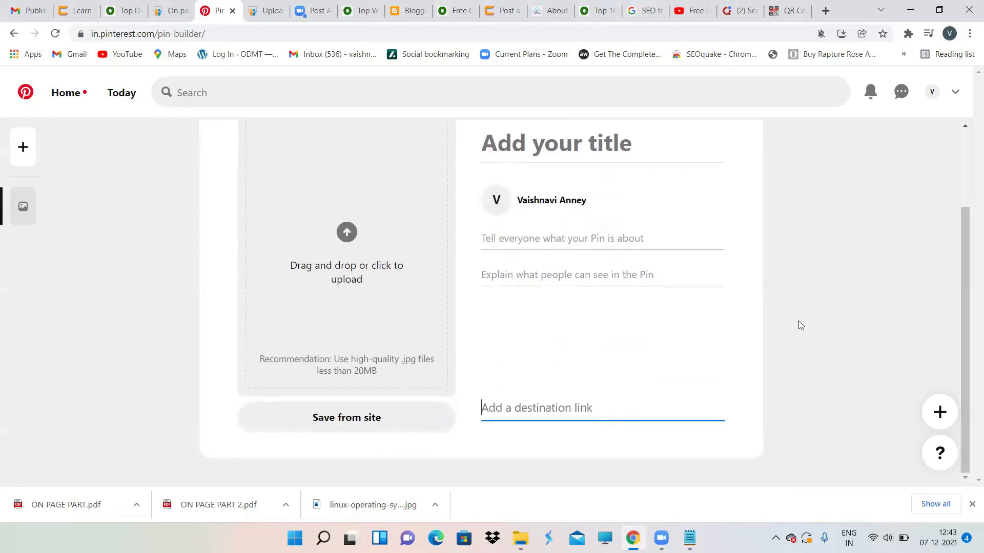